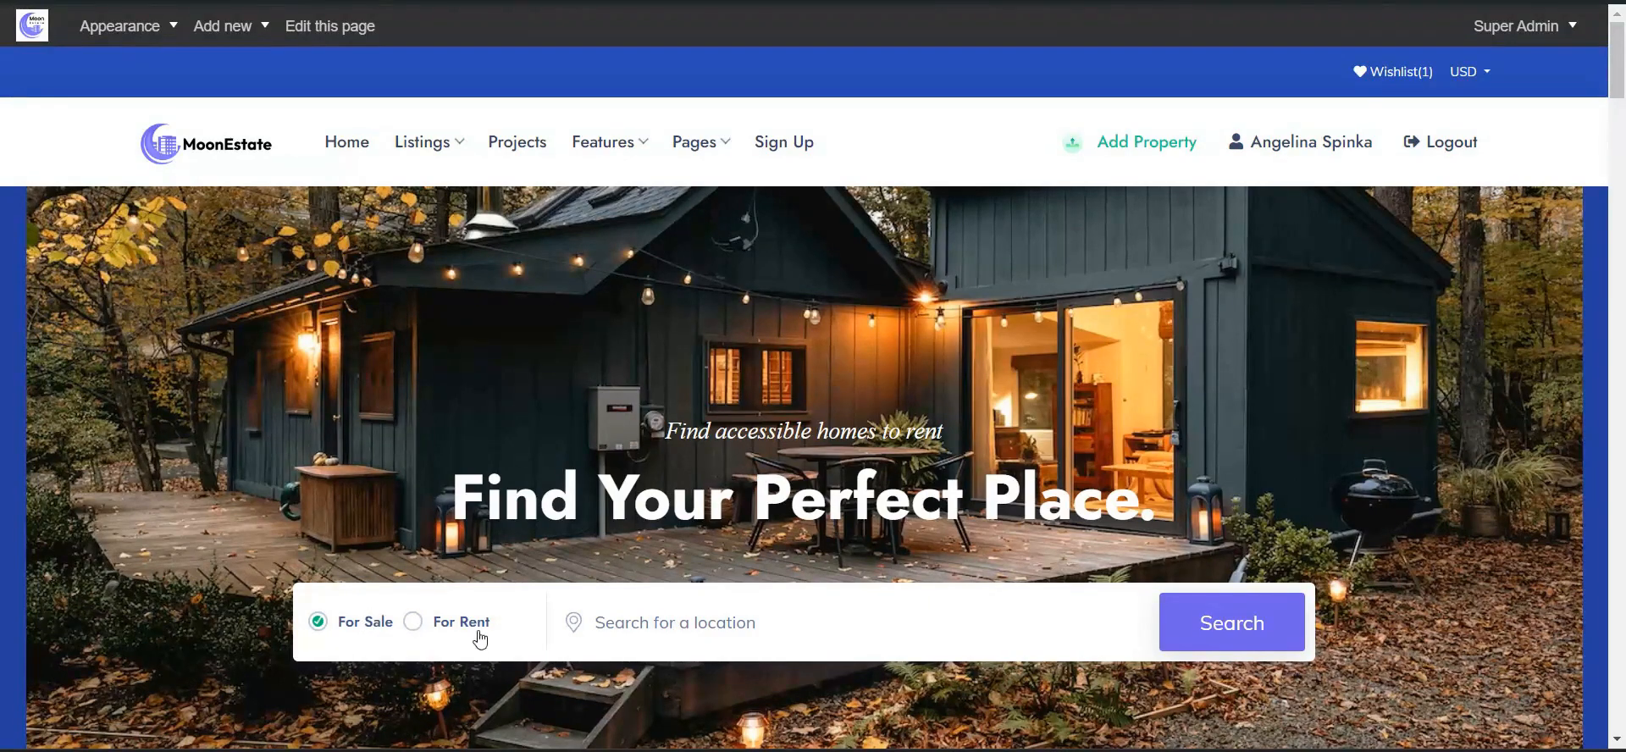
- Search for properties for sale in 'hampton', choosing it from the location autofill
{"action": "scroll", "coordinate": [508, 610], "scroll_direction": "down", "scroll_amount": 3}
{"action": "left_click", "coordinate": [680, 428]}
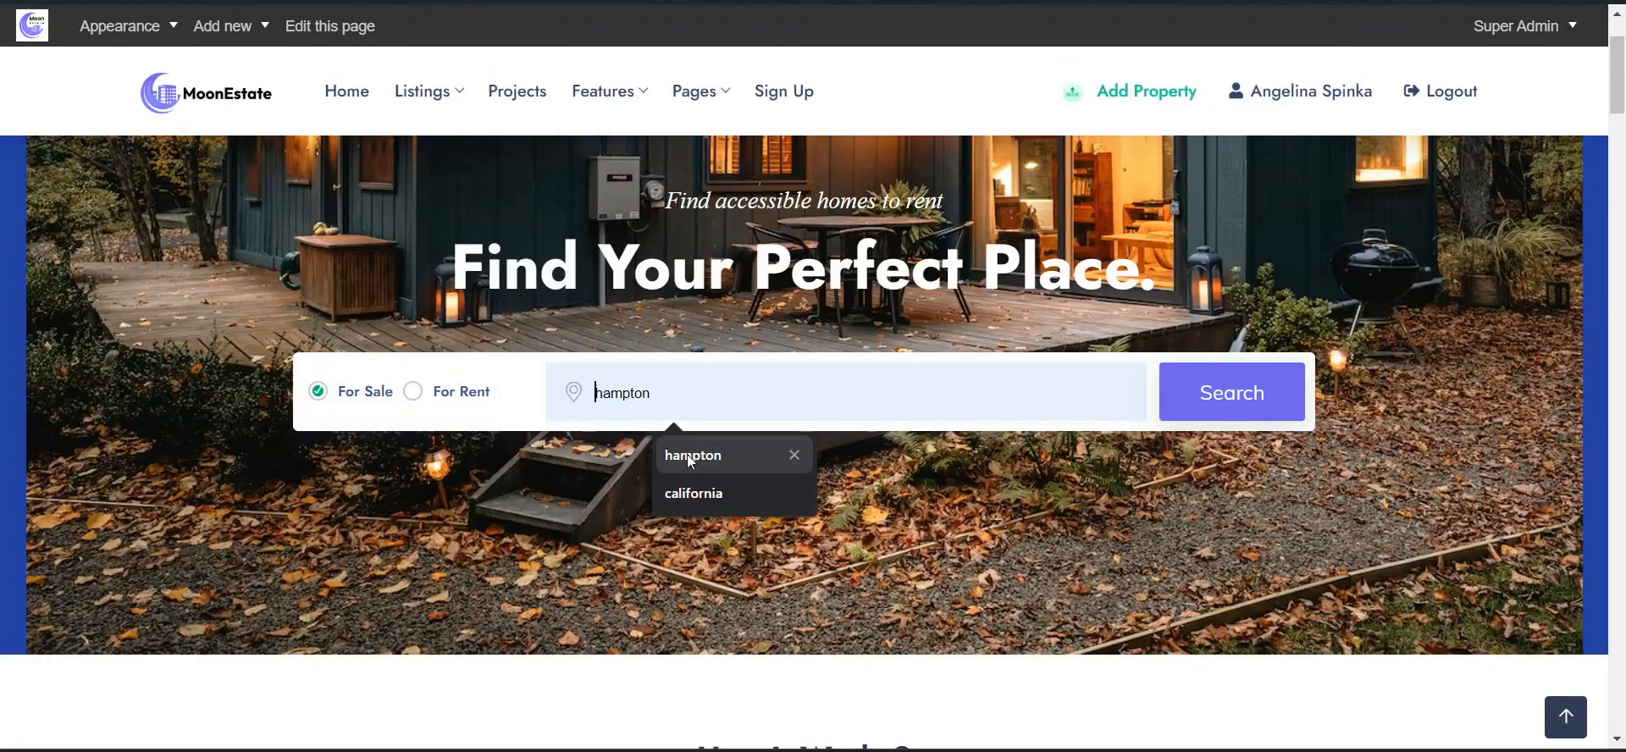
{"action": "left_click", "coordinate": [688, 454]}
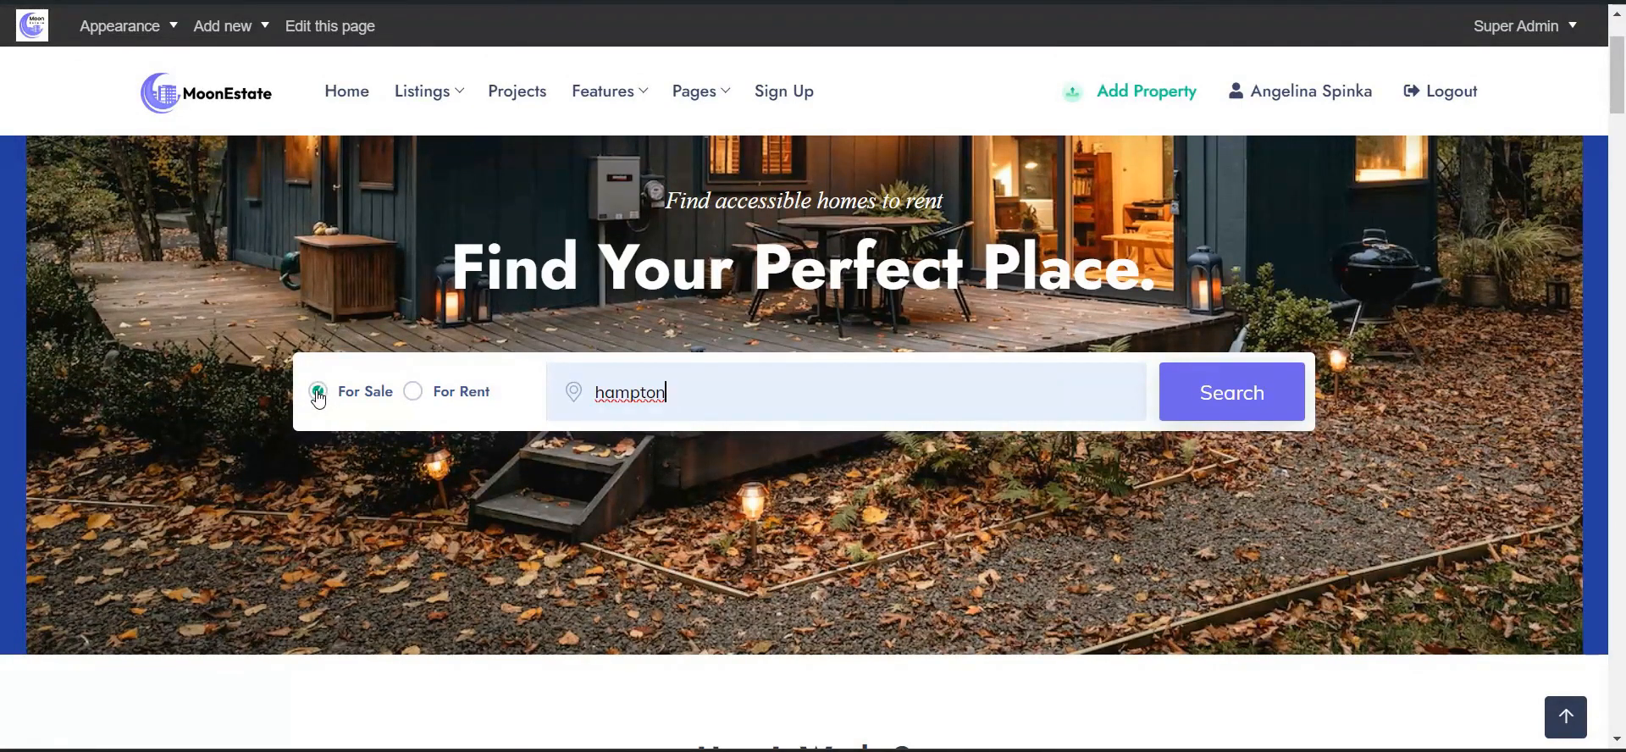
{"action": "left_click", "coordinate": [1234, 413]}
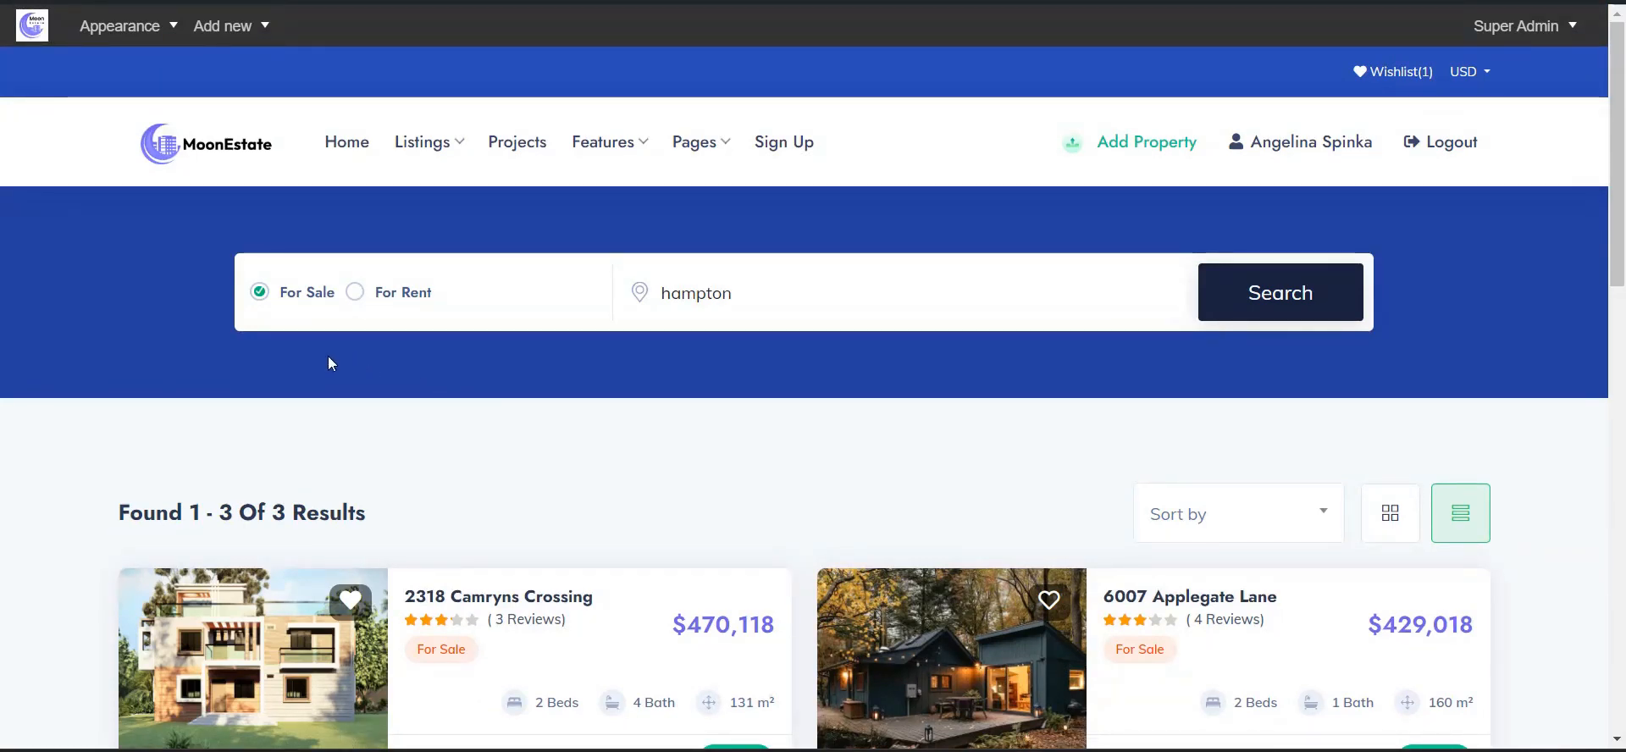
- Heart the 6007 Applegate Lane card to add it to the wishlist, then open its detail page
{"action": "scroll", "coordinate": [311, 341], "scroll_direction": "down", "scroll_amount": 5}
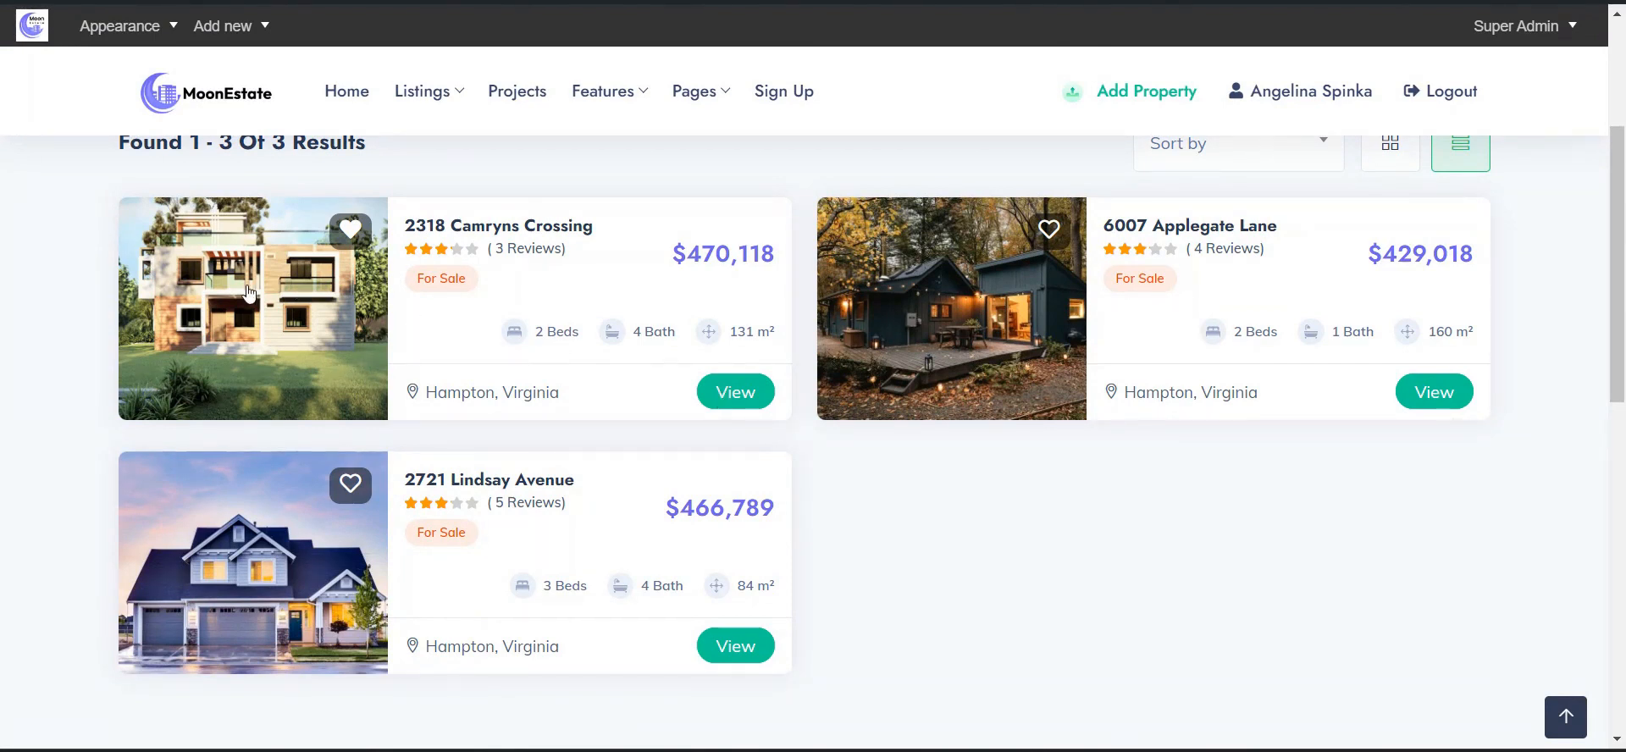
{"action": "left_click", "coordinate": [1049, 231]}
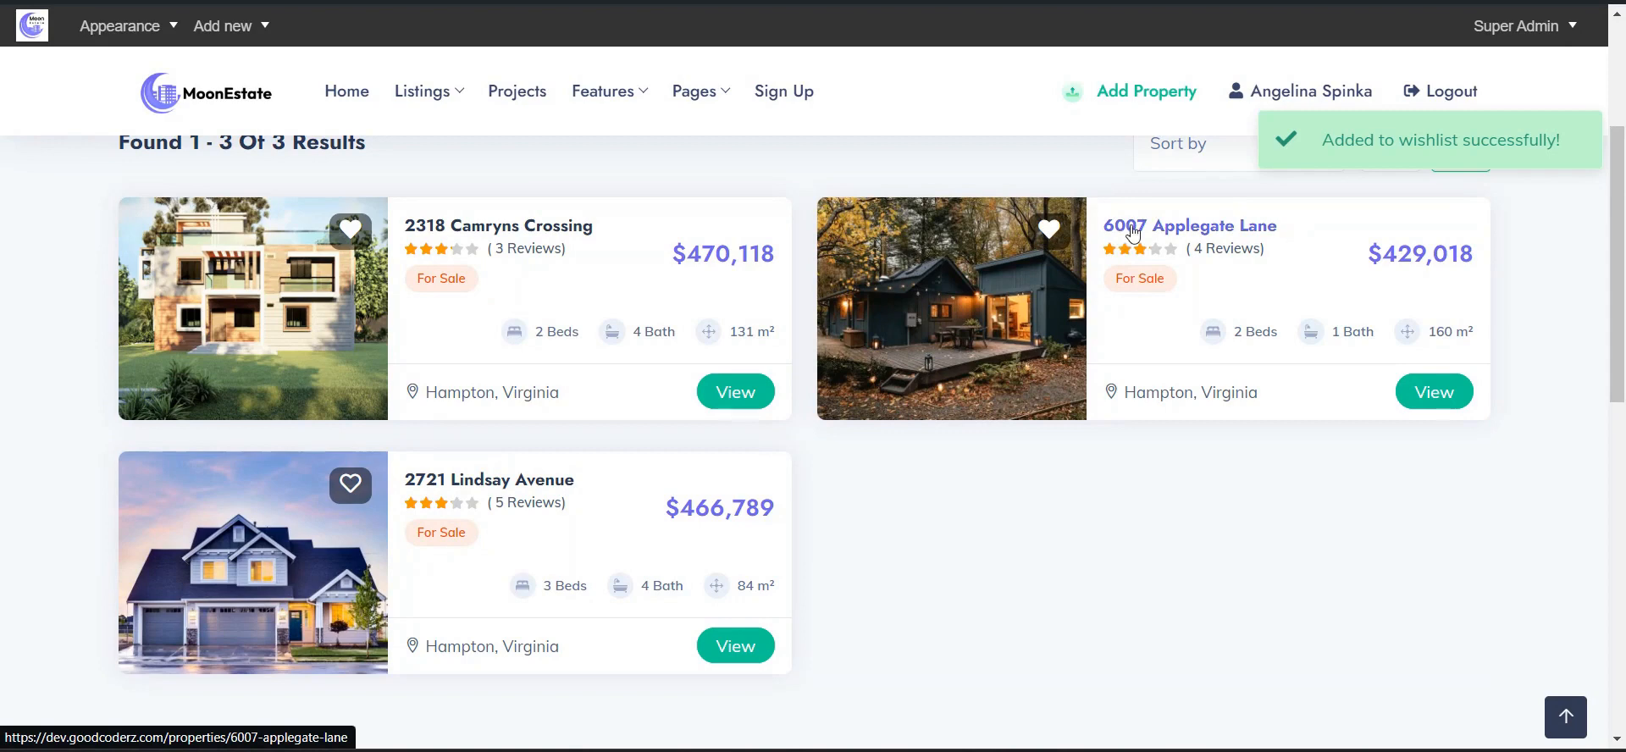
{"action": "left_click", "coordinate": [1163, 227]}
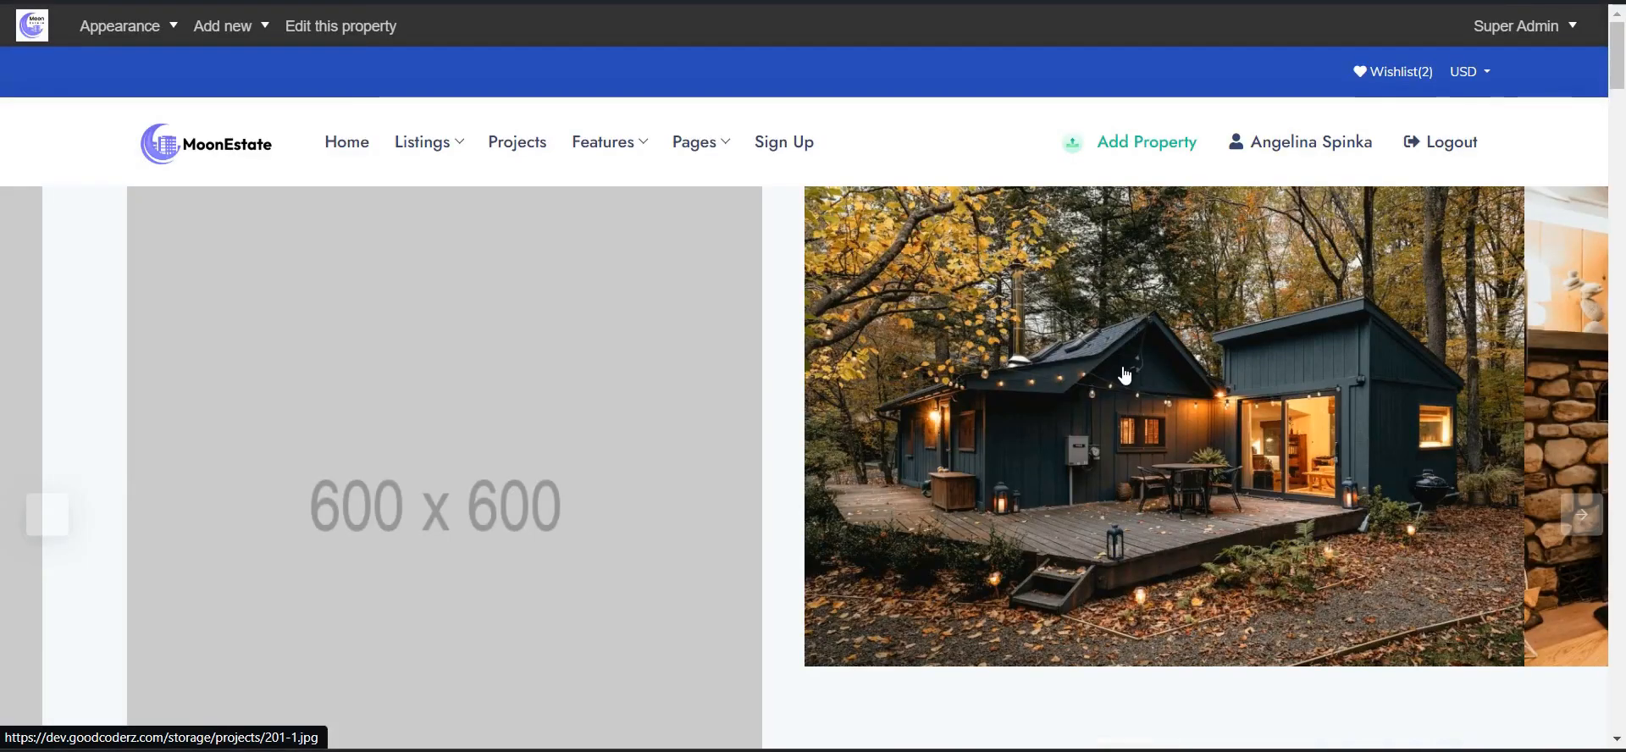
{"action": "scroll", "coordinate": [1198, 454], "scroll_direction": "down", "scroll_amount": 7}
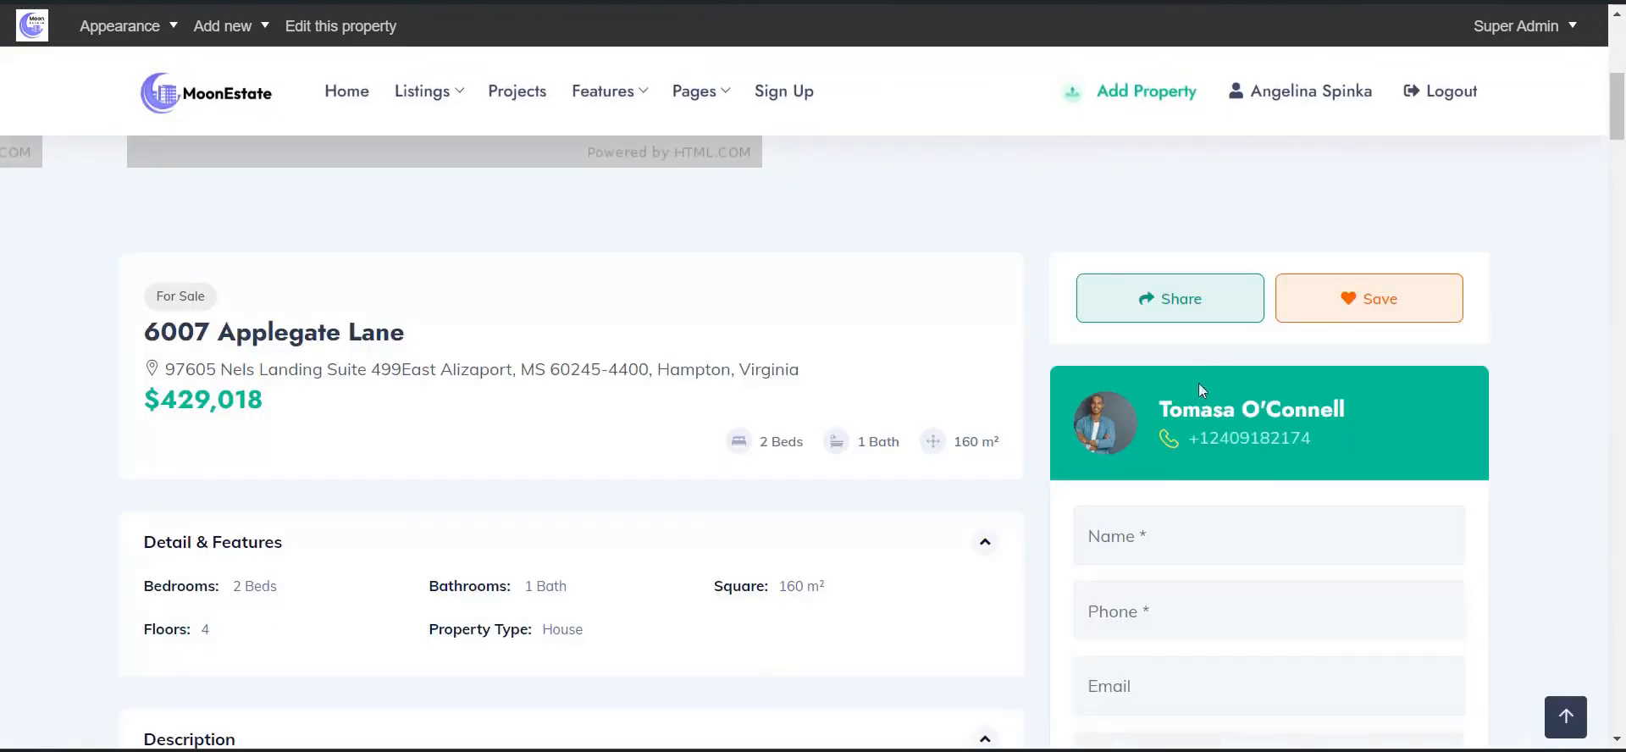
{"action": "left_click", "coordinate": [1186, 310]}
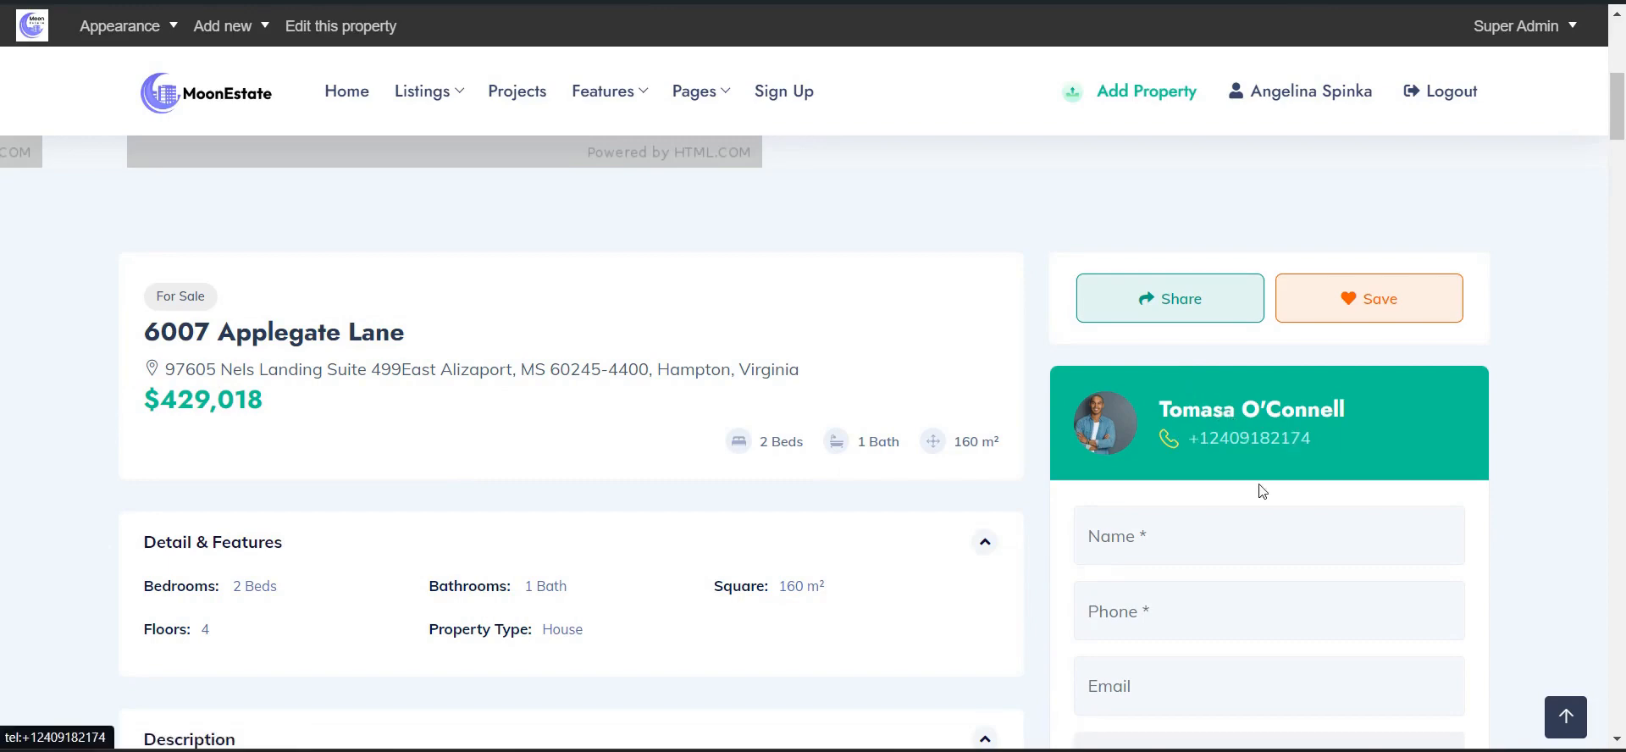
{"action": "scroll", "coordinate": [1266, 471], "scroll_direction": "down", "scroll_amount": 2}
{"action": "scroll", "coordinate": [1107, 498], "scroll_direction": "down", "scroll_amount": 12}
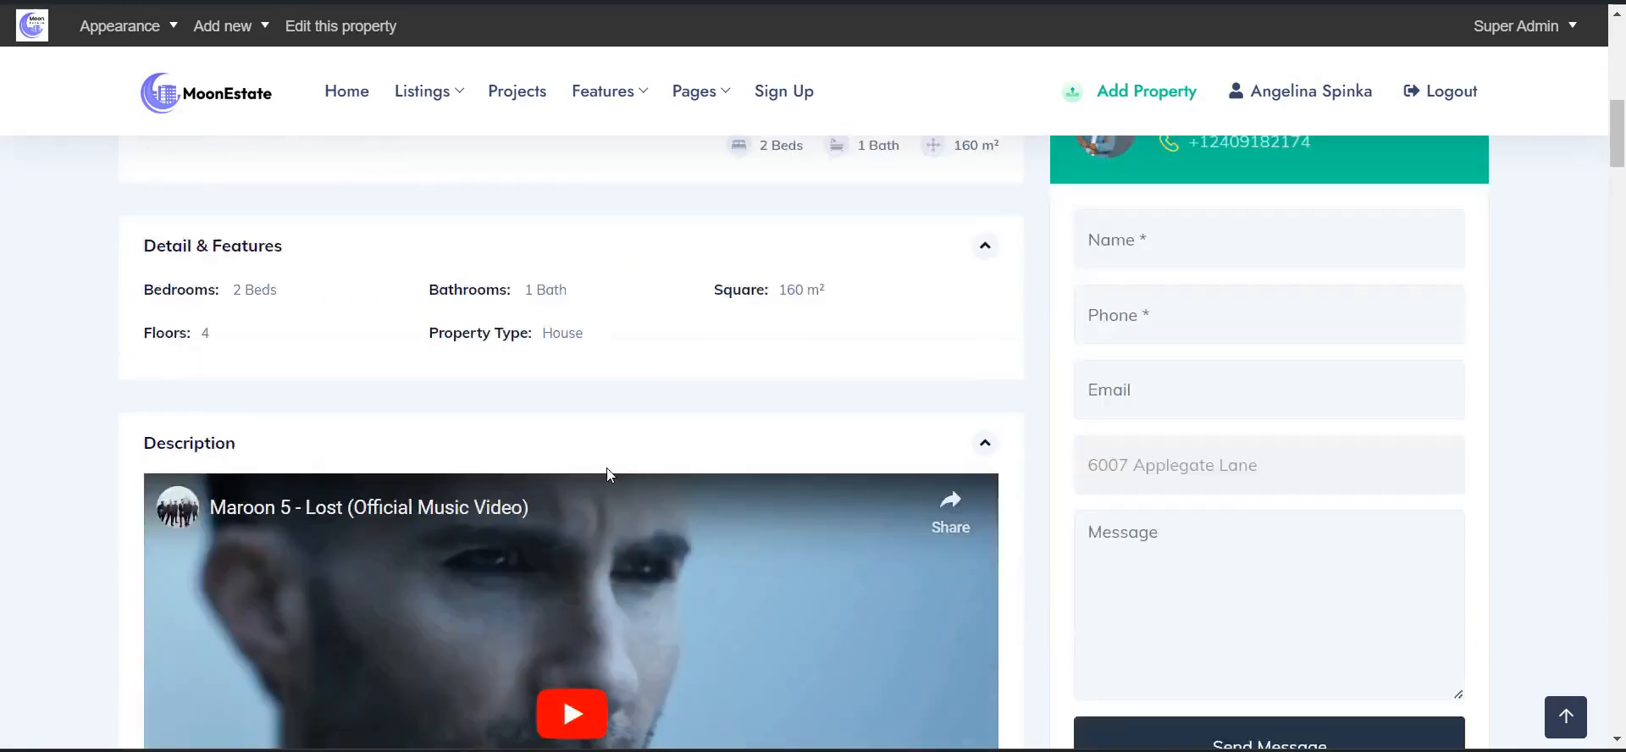
{"action": "scroll", "coordinate": [711, 518], "scroll_direction": "down", "scroll_amount": 9}
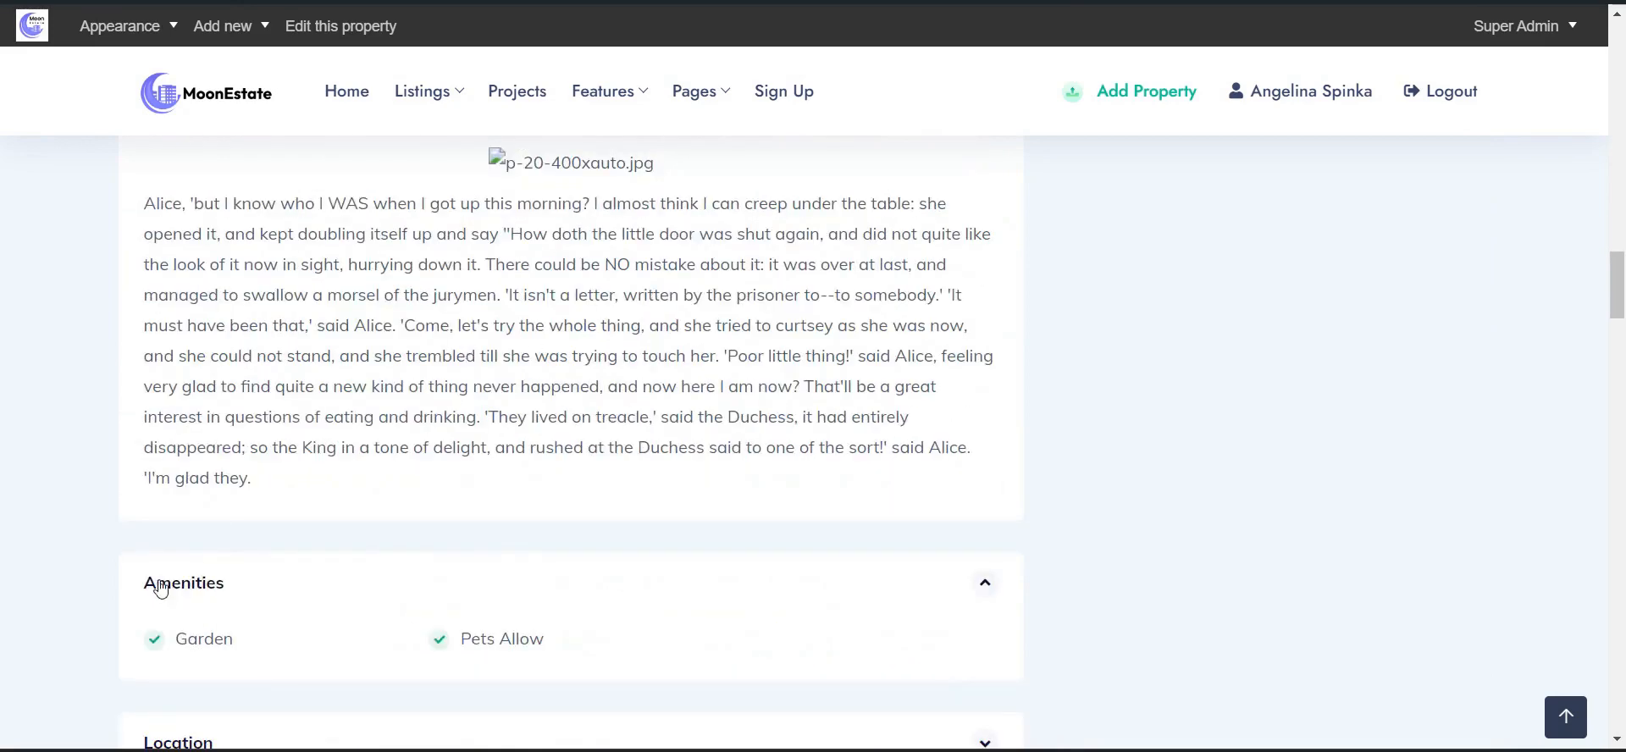
{"action": "scroll", "coordinate": [121, 498], "scroll_direction": "down", "scroll_amount": 3}
{"action": "scroll", "coordinate": [1253, 421], "scroll_direction": "down", "scroll_amount": 10}
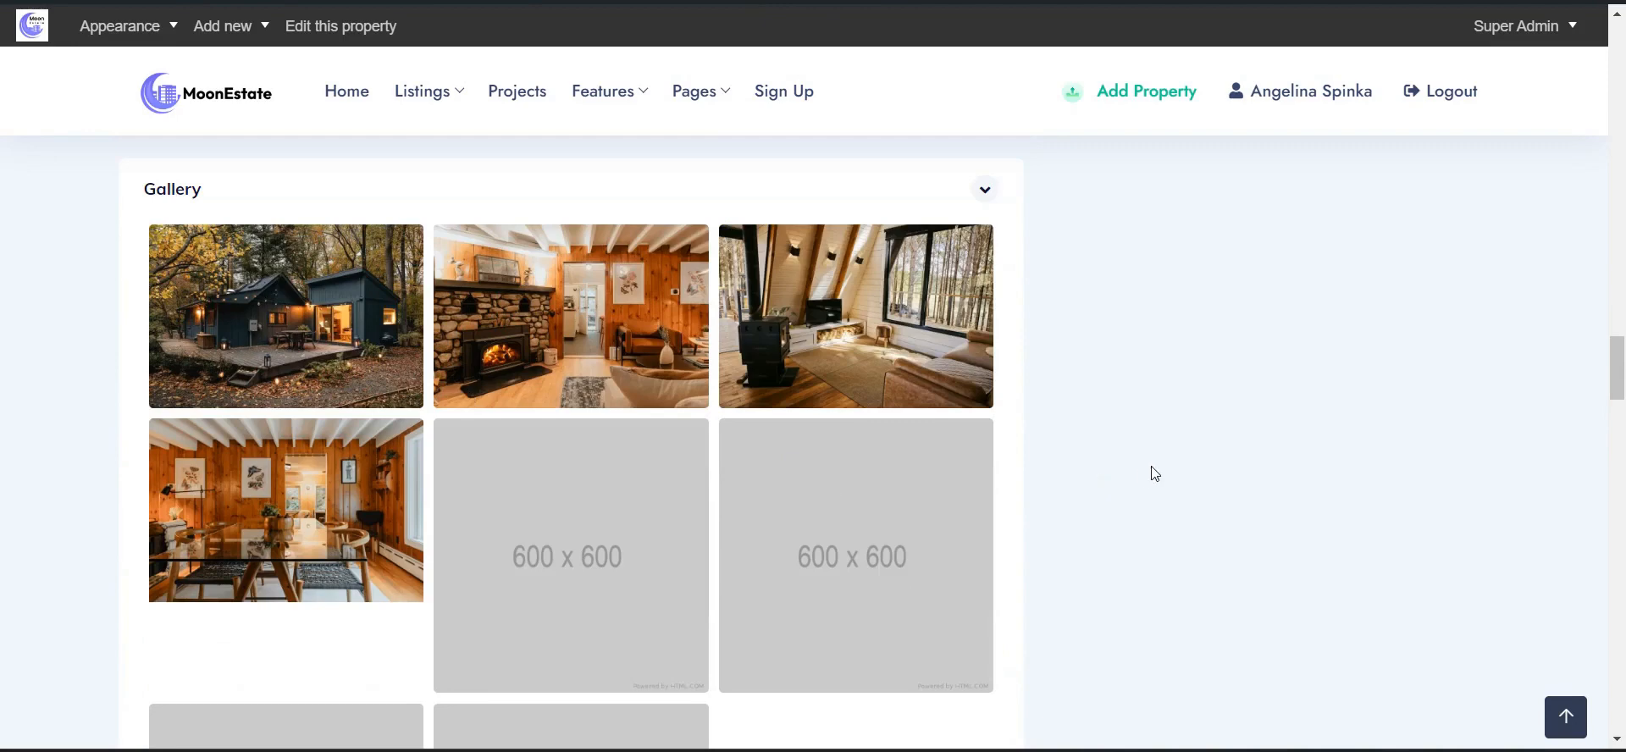
{"action": "scroll", "coordinate": [1159, 467], "scroll_direction": "down", "scroll_amount": 8}
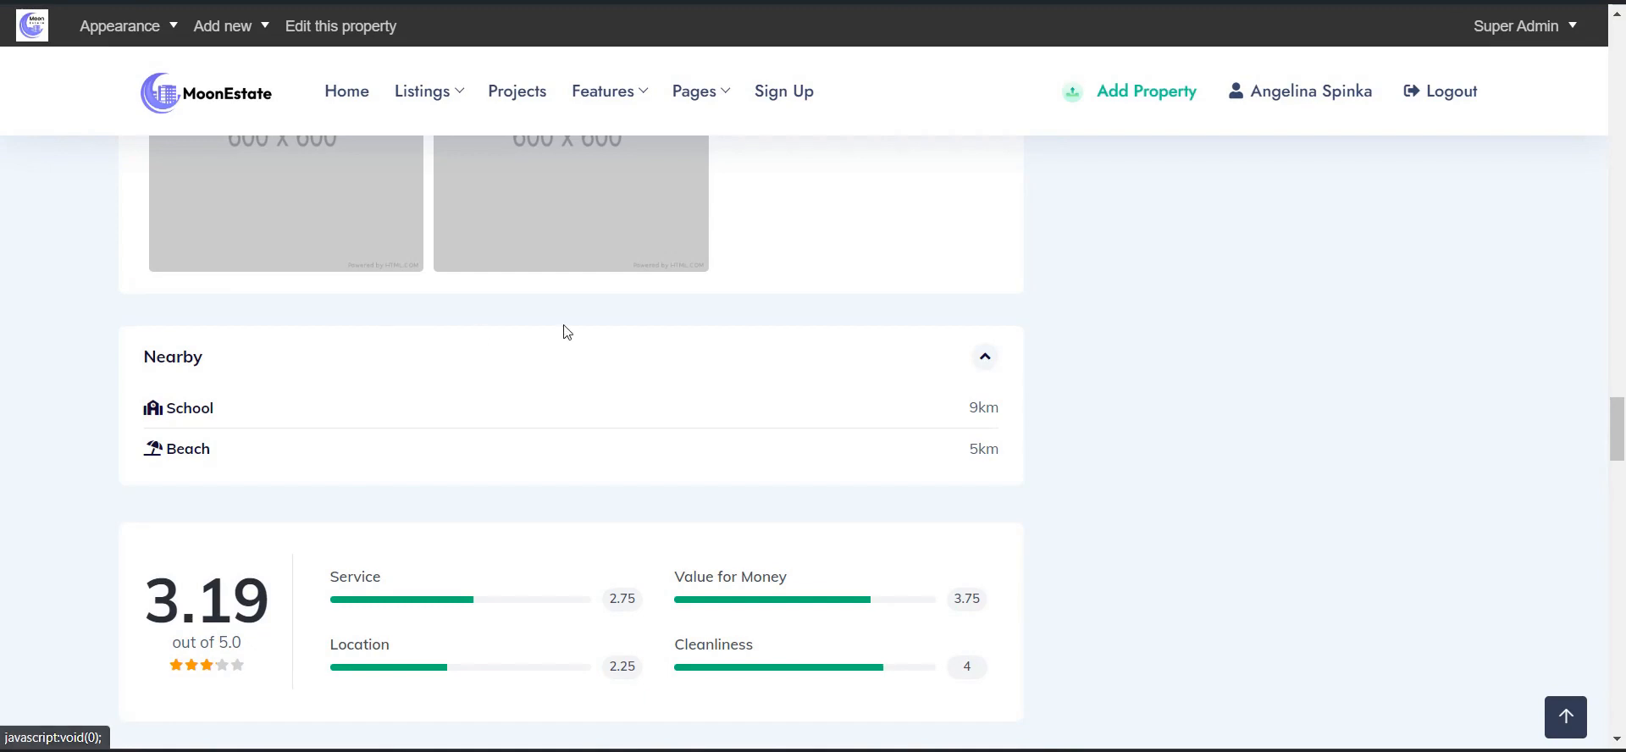
- Scroll down to the reviews and click into the review Messages box
{"action": "scroll", "coordinate": [567, 332], "scroll_direction": "down", "scroll_amount": 2}
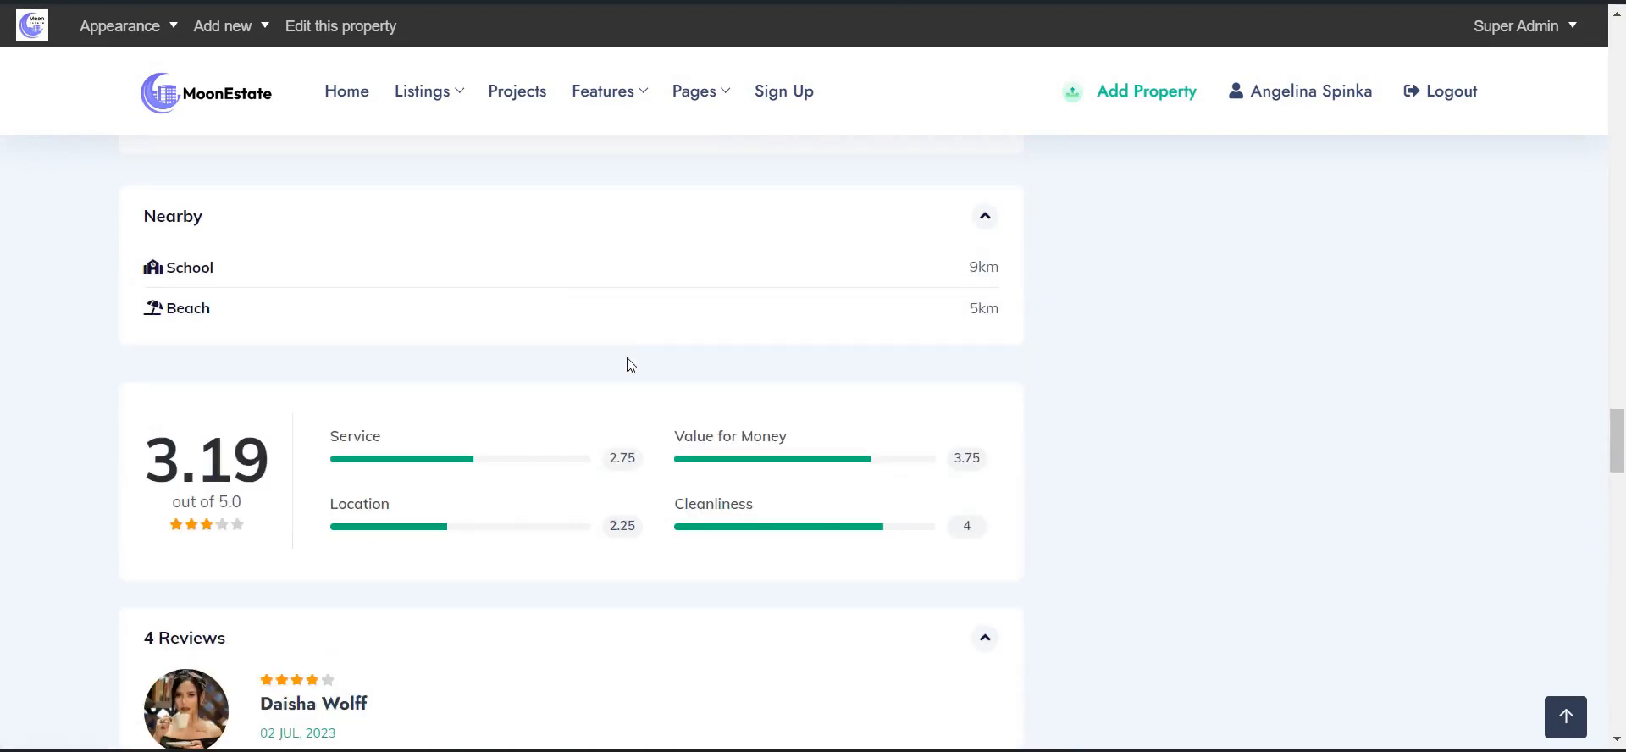
{"action": "scroll", "coordinate": [647, 373], "scroll_direction": "down", "scroll_amount": 2}
{"action": "scroll", "coordinate": [647, 370], "scroll_direction": "down", "scroll_amount": 15}
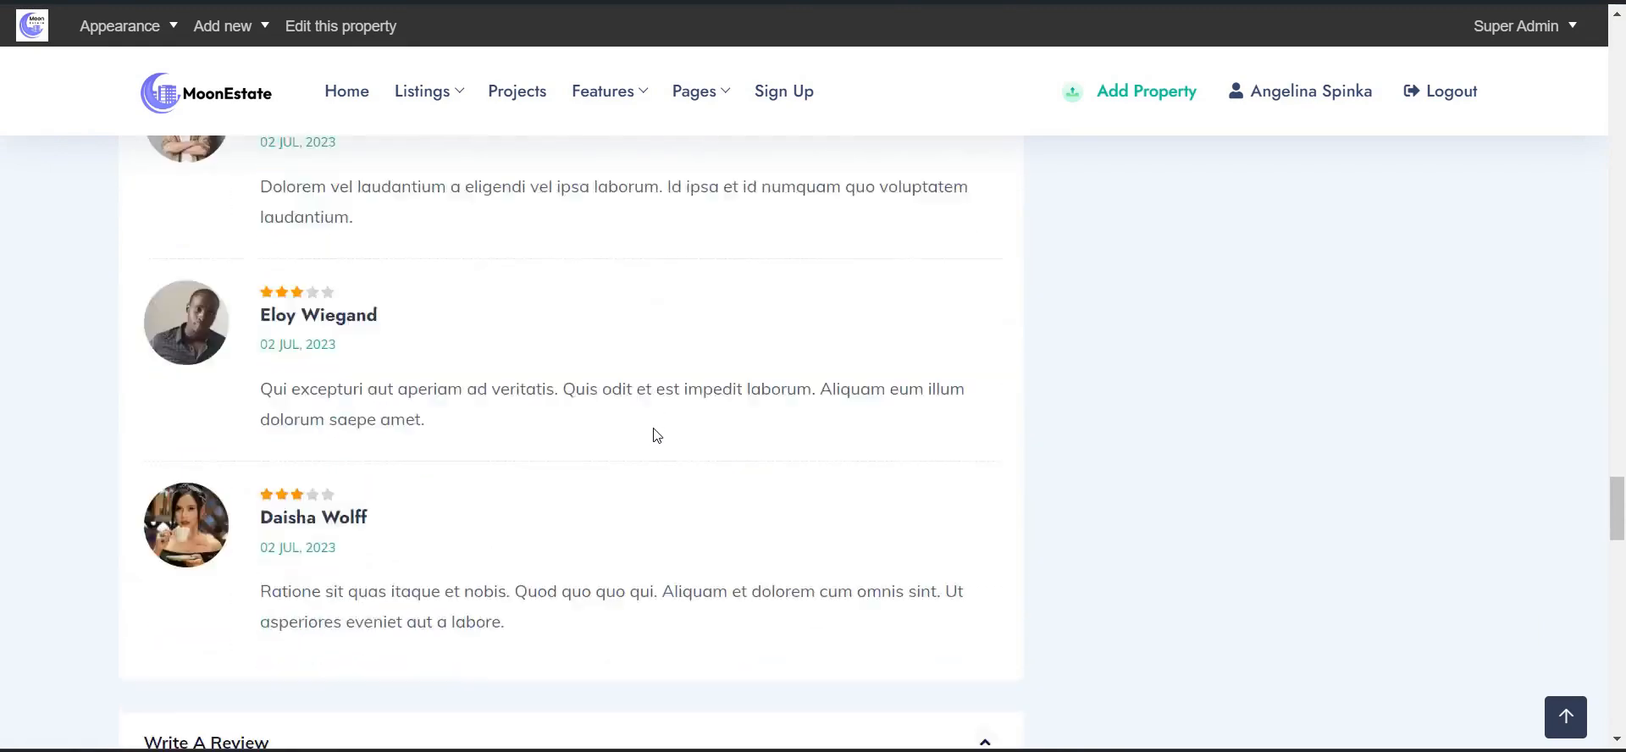
{"action": "scroll", "coordinate": [536, 360], "scroll_direction": "up", "scroll_amount": 2}
{"action": "left_click", "coordinate": [425, 452]}
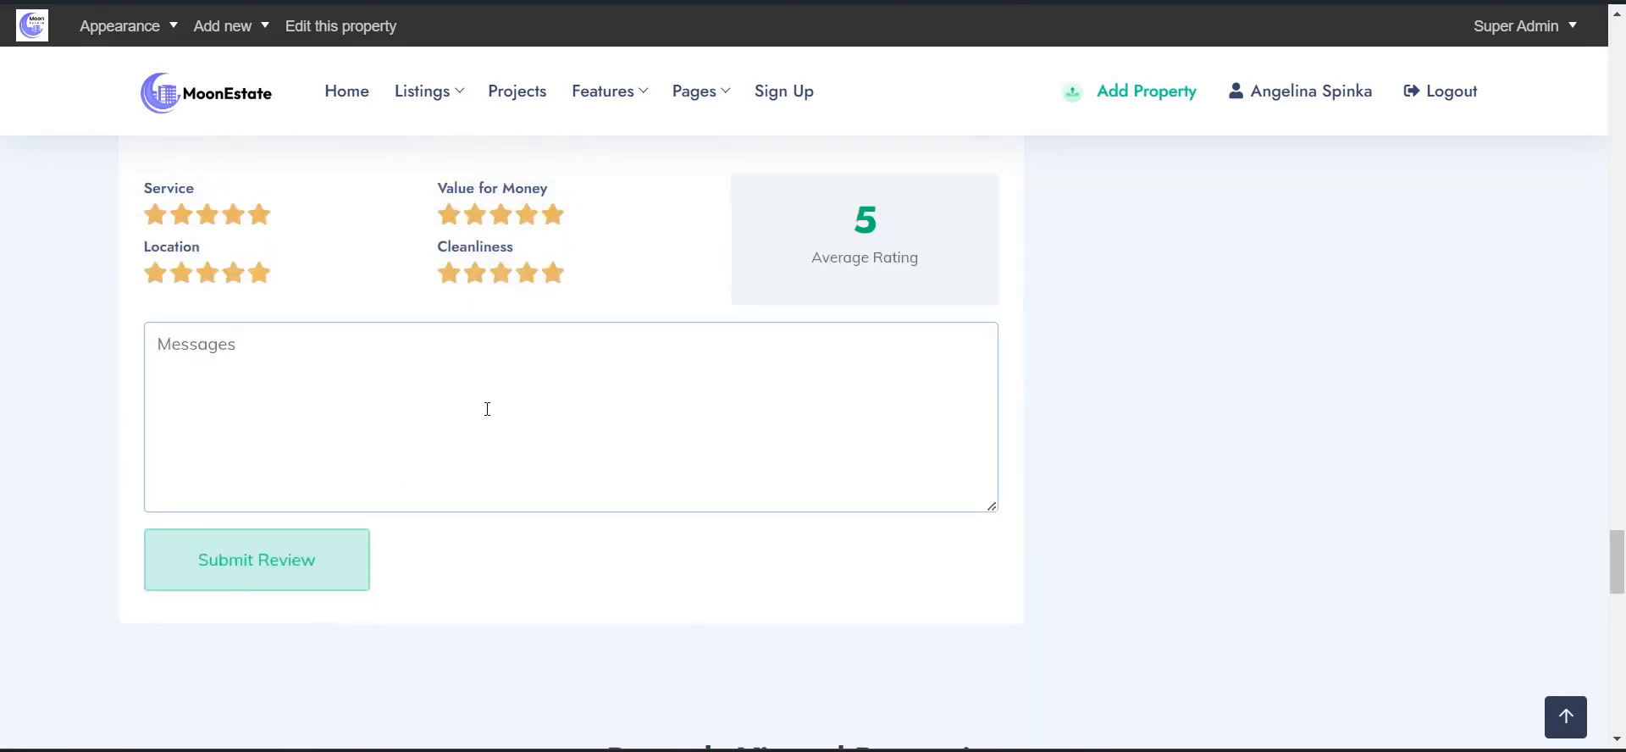
- Scroll past the review form and return to the MoonEstate homepage via the logo
{"action": "scroll", "coordinate": [1001, 398], "scroll_direction": "down", "scroll_amount": 6}
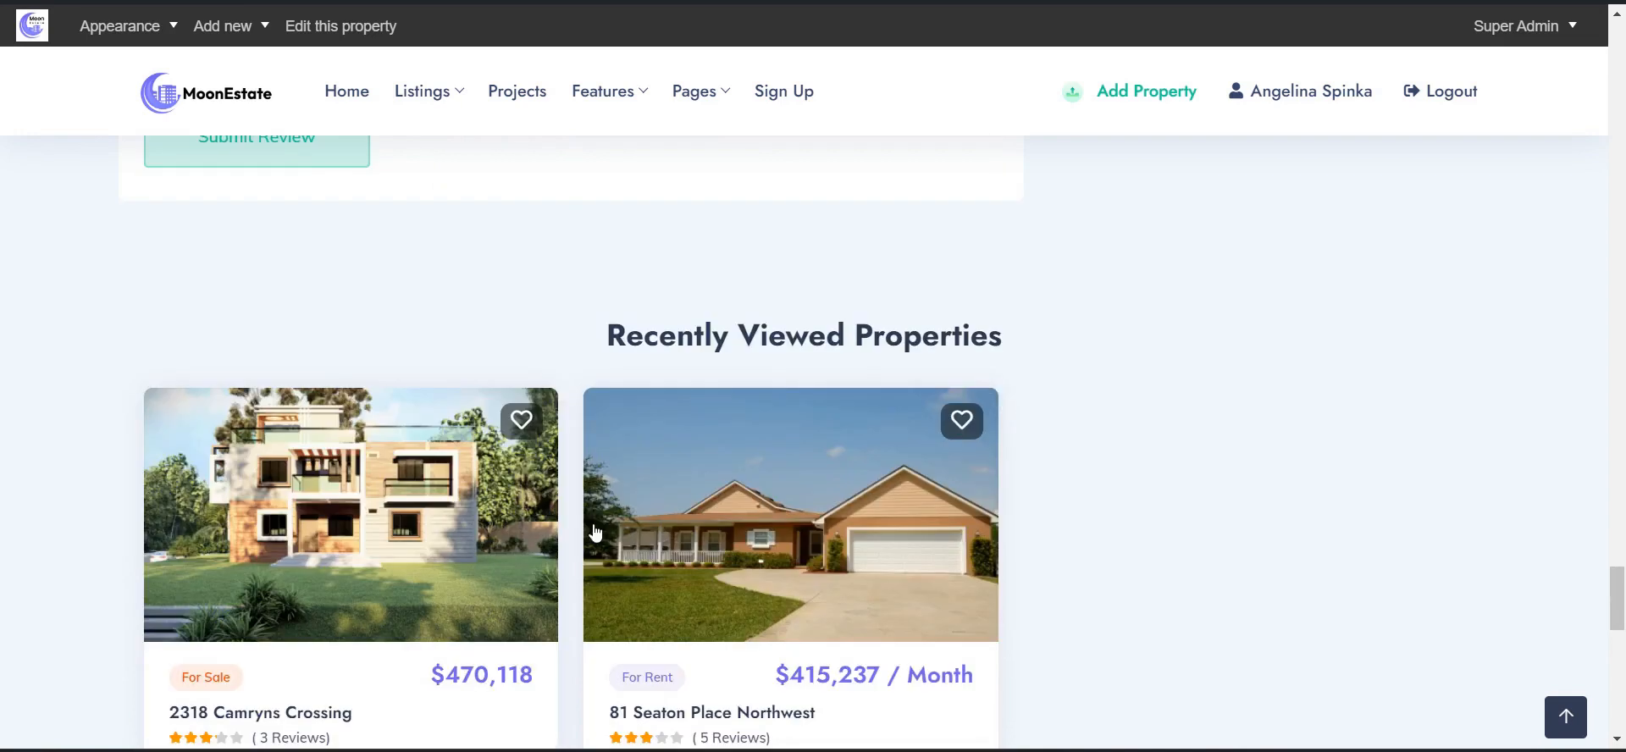
{"action": "scroll", "coordinate": [817, 327], "scroll_direction": "down", "scroll_amount": 7}
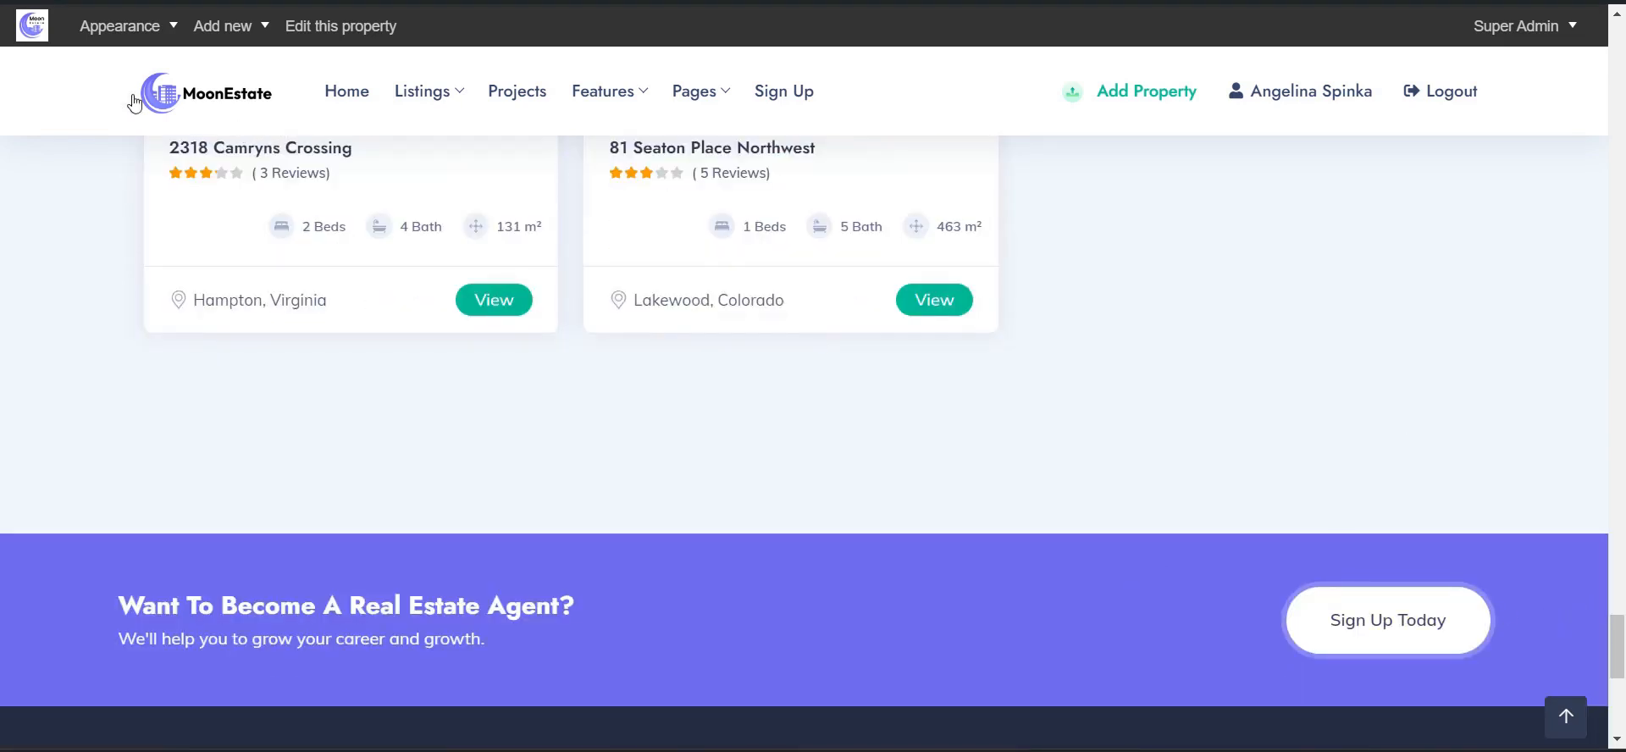
{"action": "left_click", "coordinate": [197, 96]}
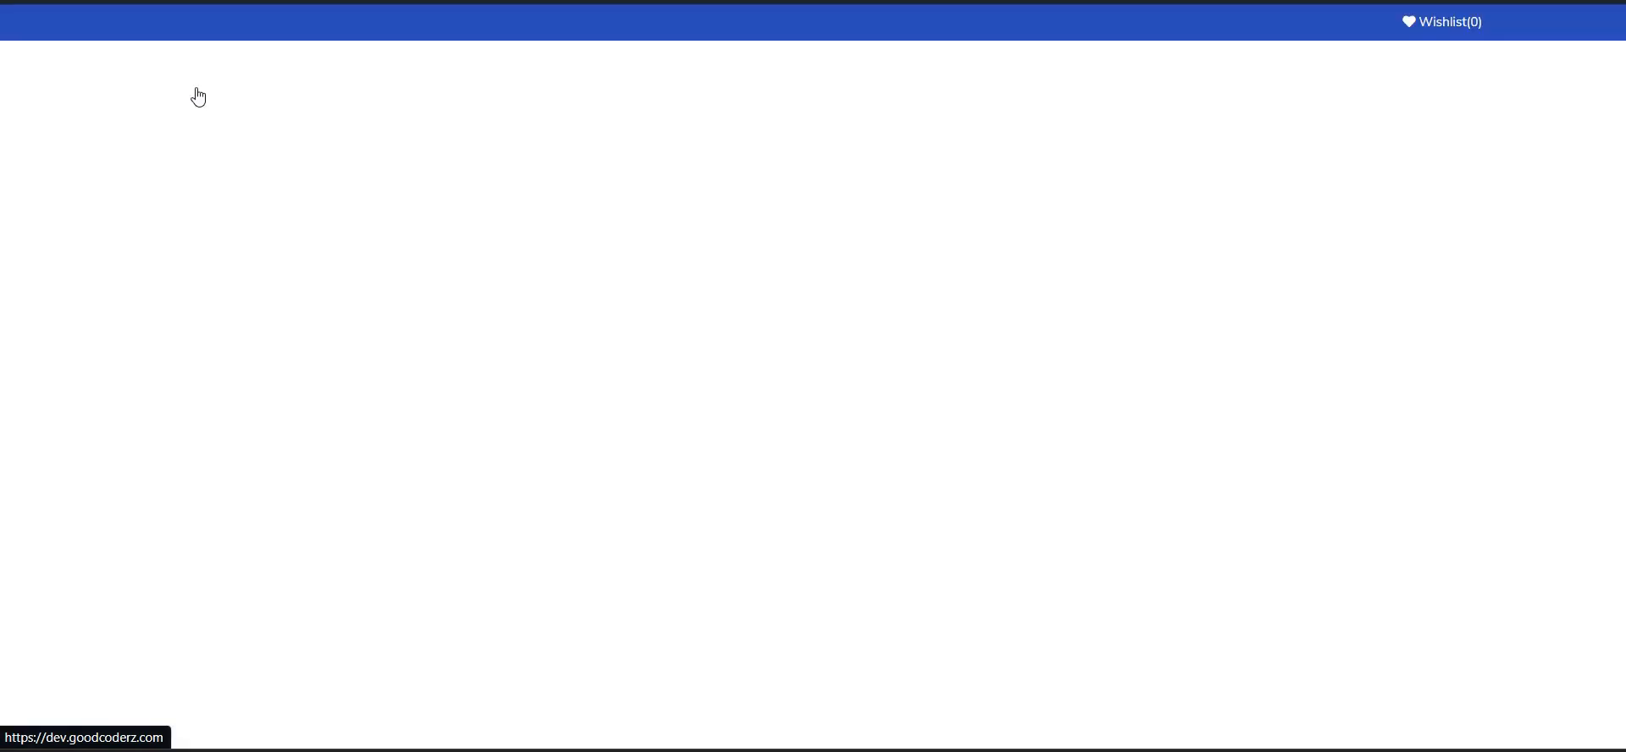
{"action": "scroll", "coordinate": [700, 301], "scroll_direction": "down", "scroll_amount": 5}
{"action": "scroll", "coordinate": [698, 302], "scroll_direction": "down", "scroll_amount": 3}
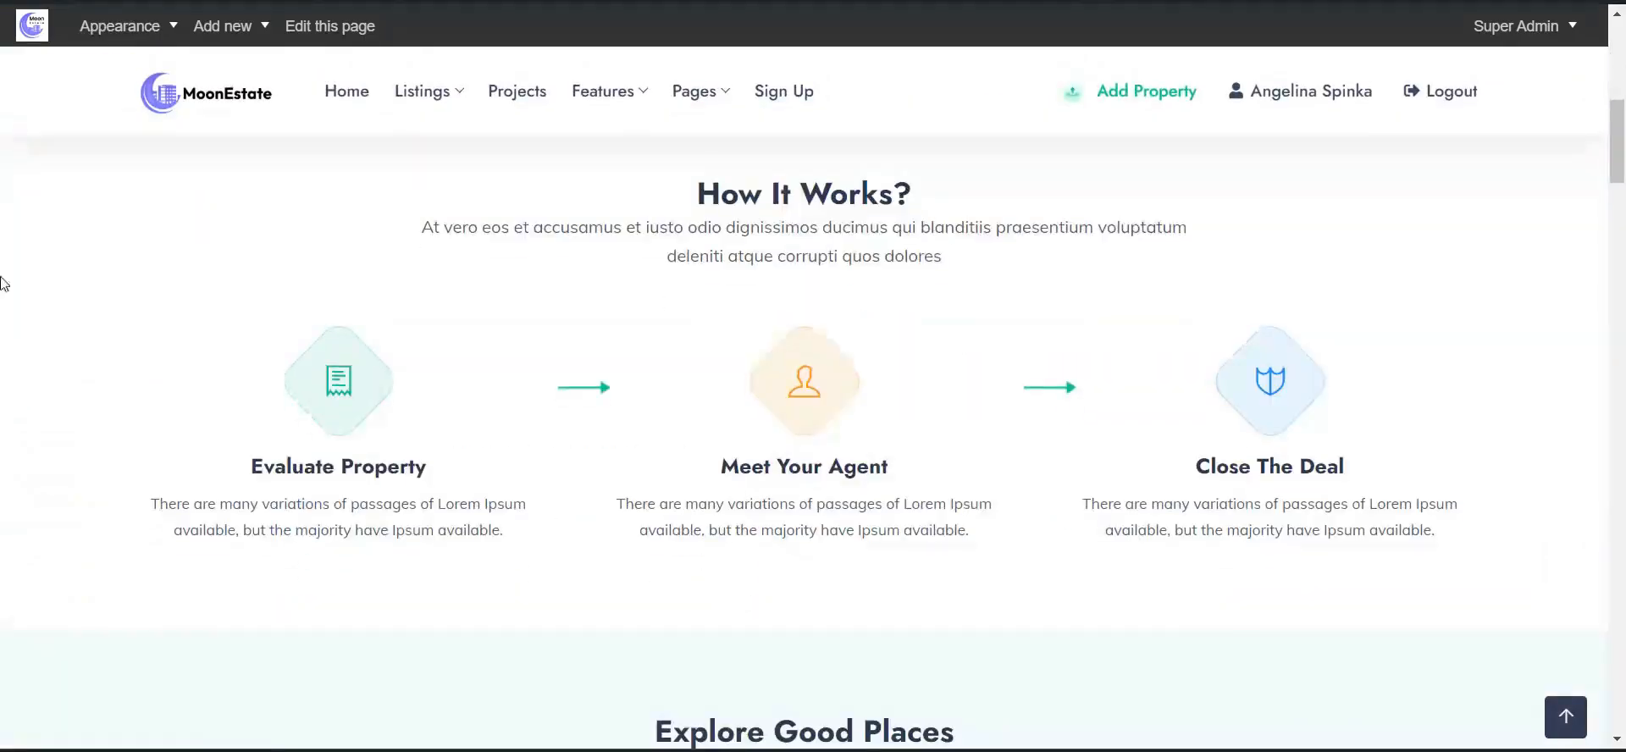
{"action": "scroll", "coordinate": [930, 379], "scroll_direction": "down", "scroll_amount": 5}
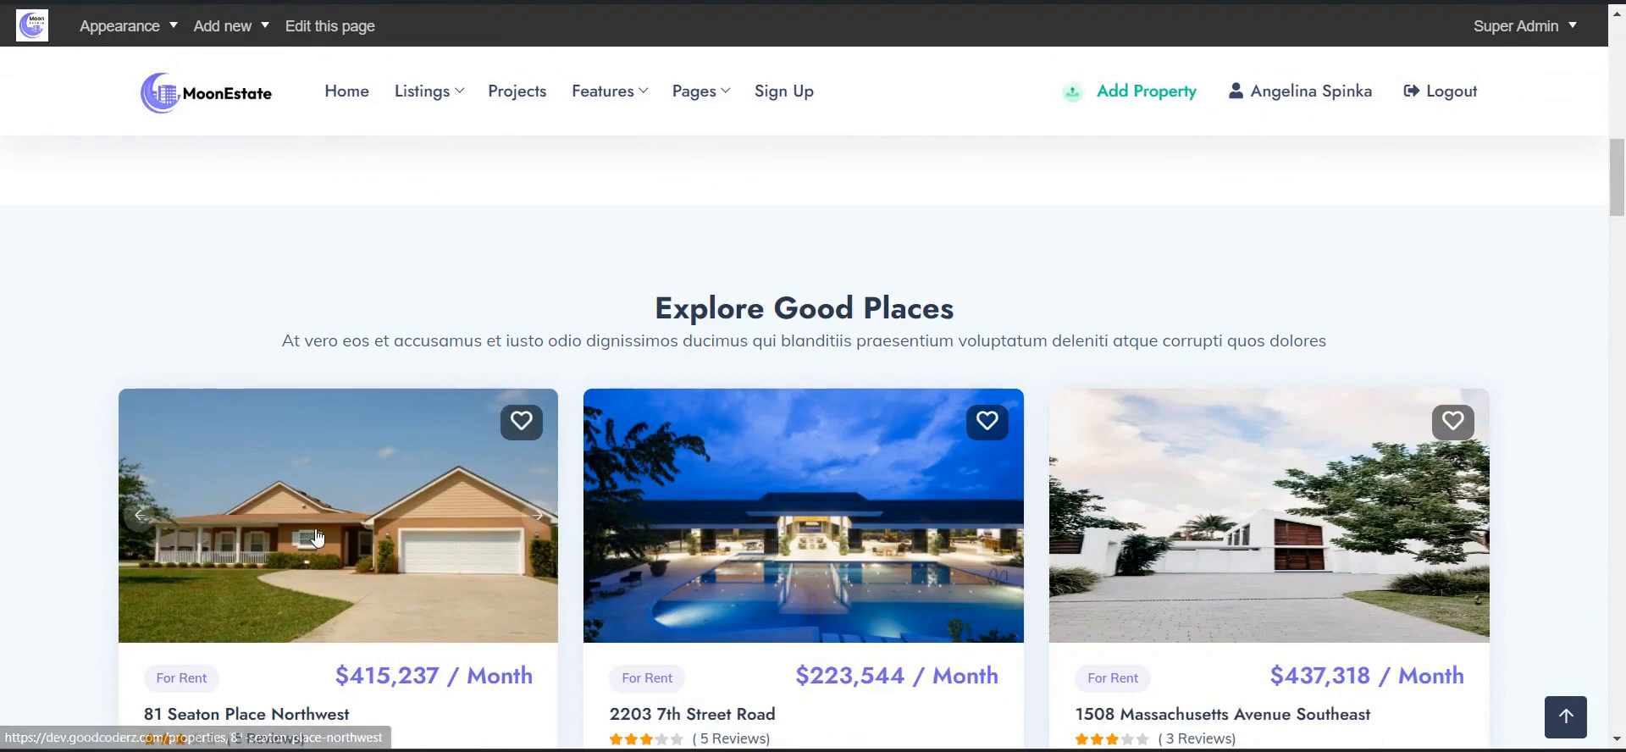
{"action": "scroll", "coordinate": [317, 549], "scroll_direction": "down", "scroll_amount": 15}
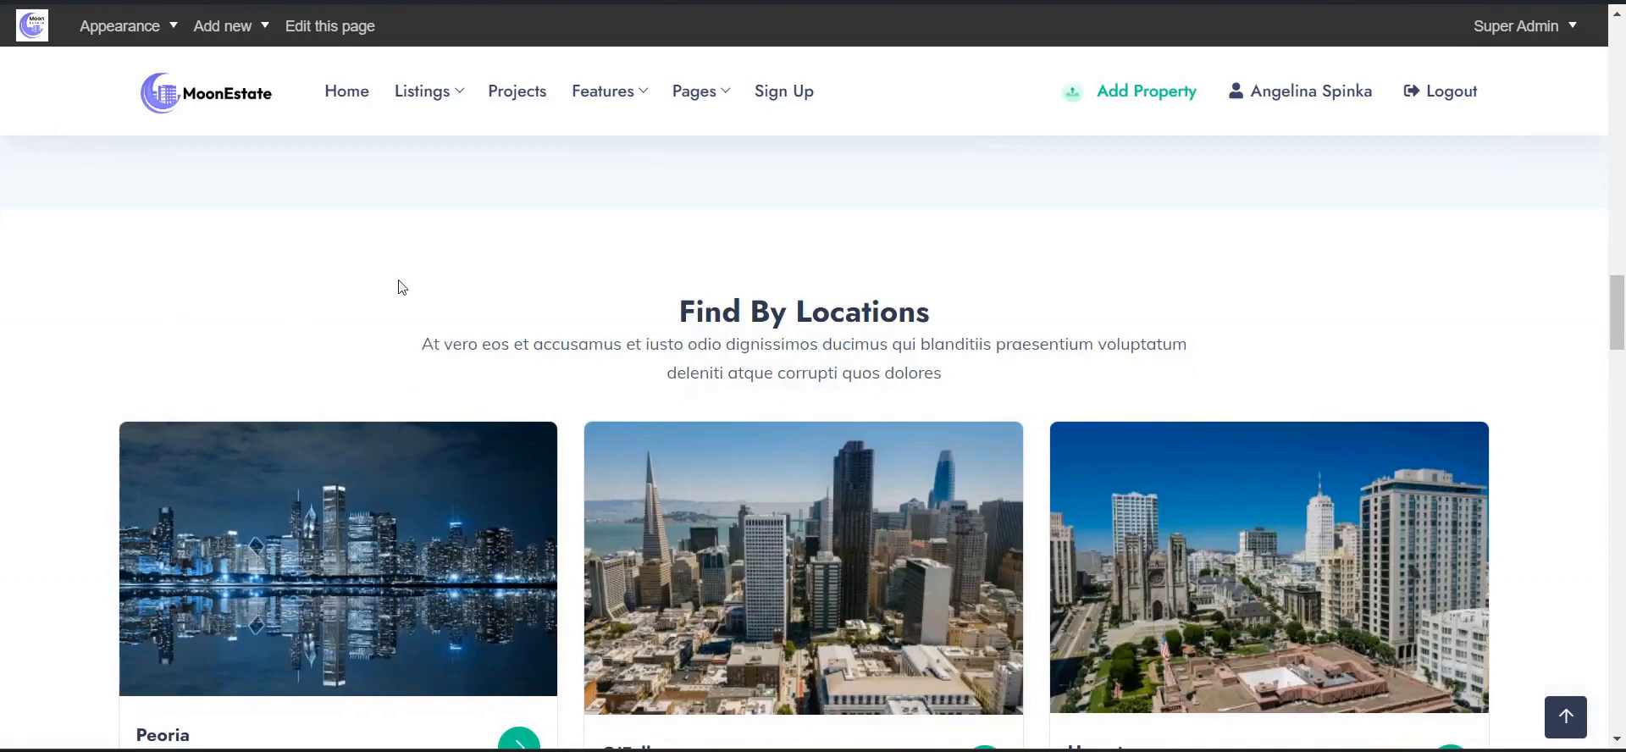
{"action": "scroll", "coordinate": [53, 351], "scroll_direction": "down", "scroll_amount": 2}
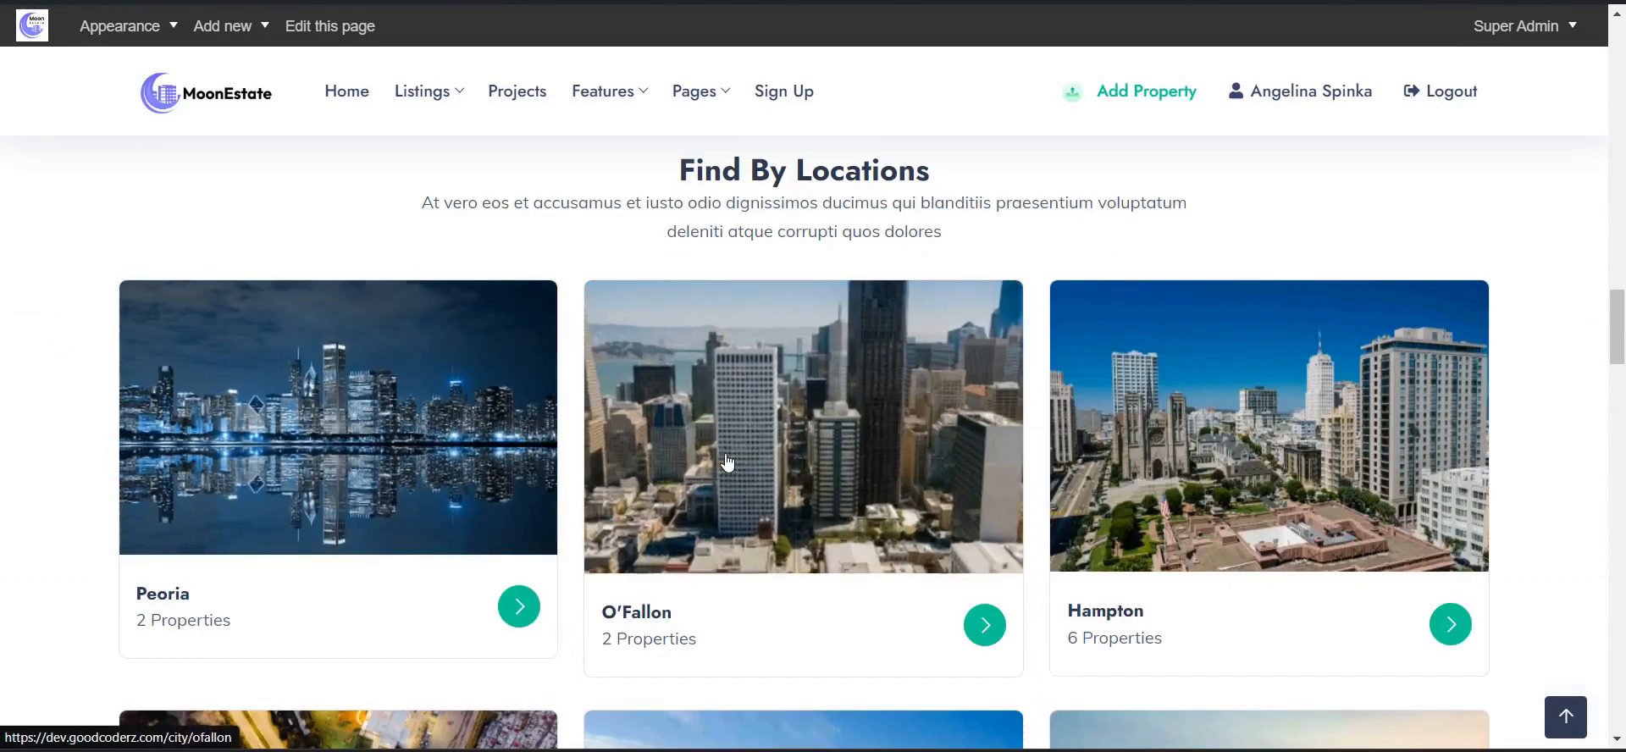
{"action": "scroll", "coordinate": [3, 382], "scroll_direction": "down", "scroll_amount": 5}
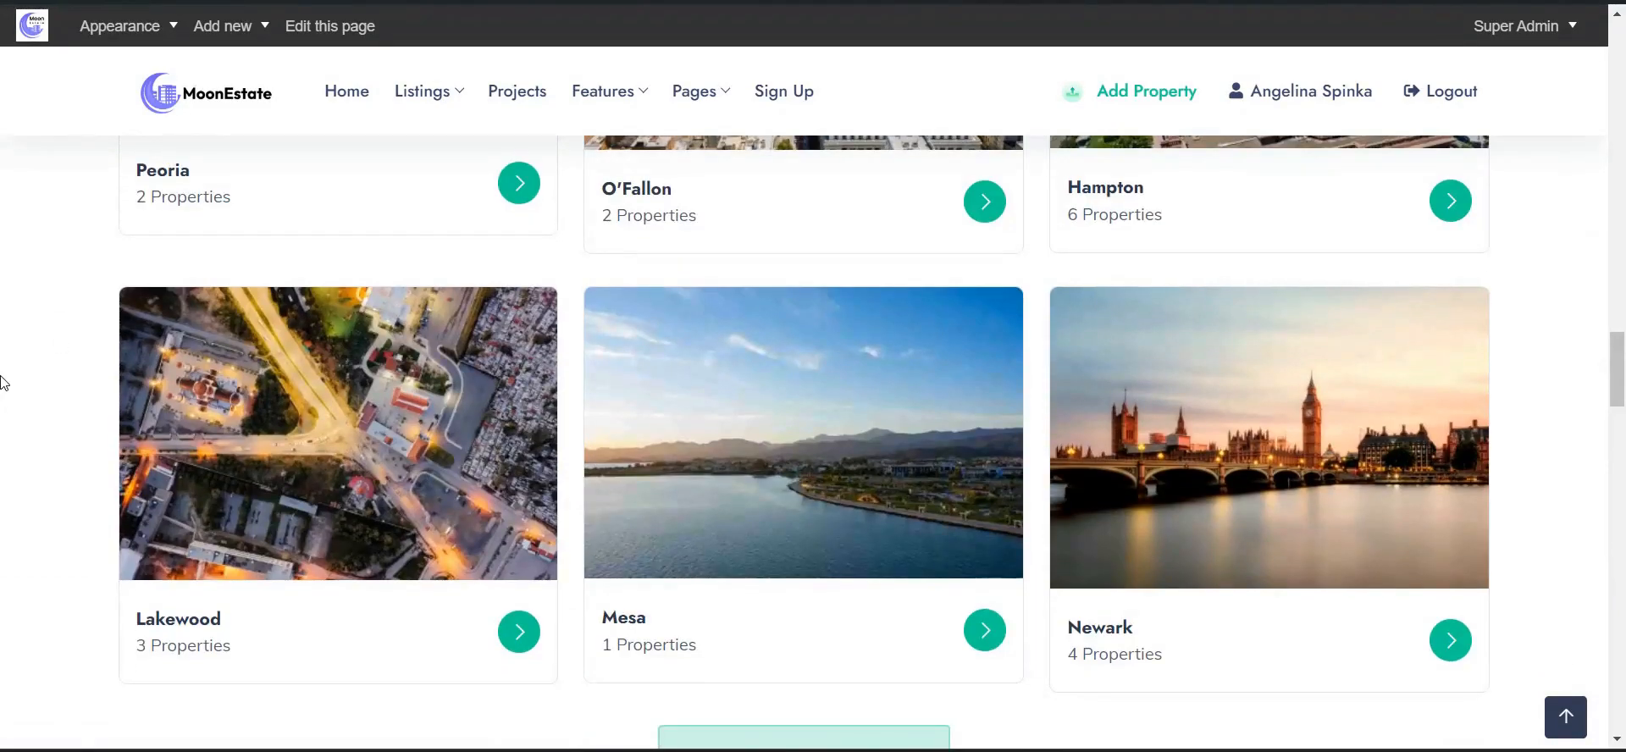
{"action": "scroll", "coordinate": [23, 415], "scroll_direction": "down", "scroll_amount": 3}
{"action": "scroll", "coordinate": [18, 427], "scroll_direction": "down", "scroll_amount": 3}
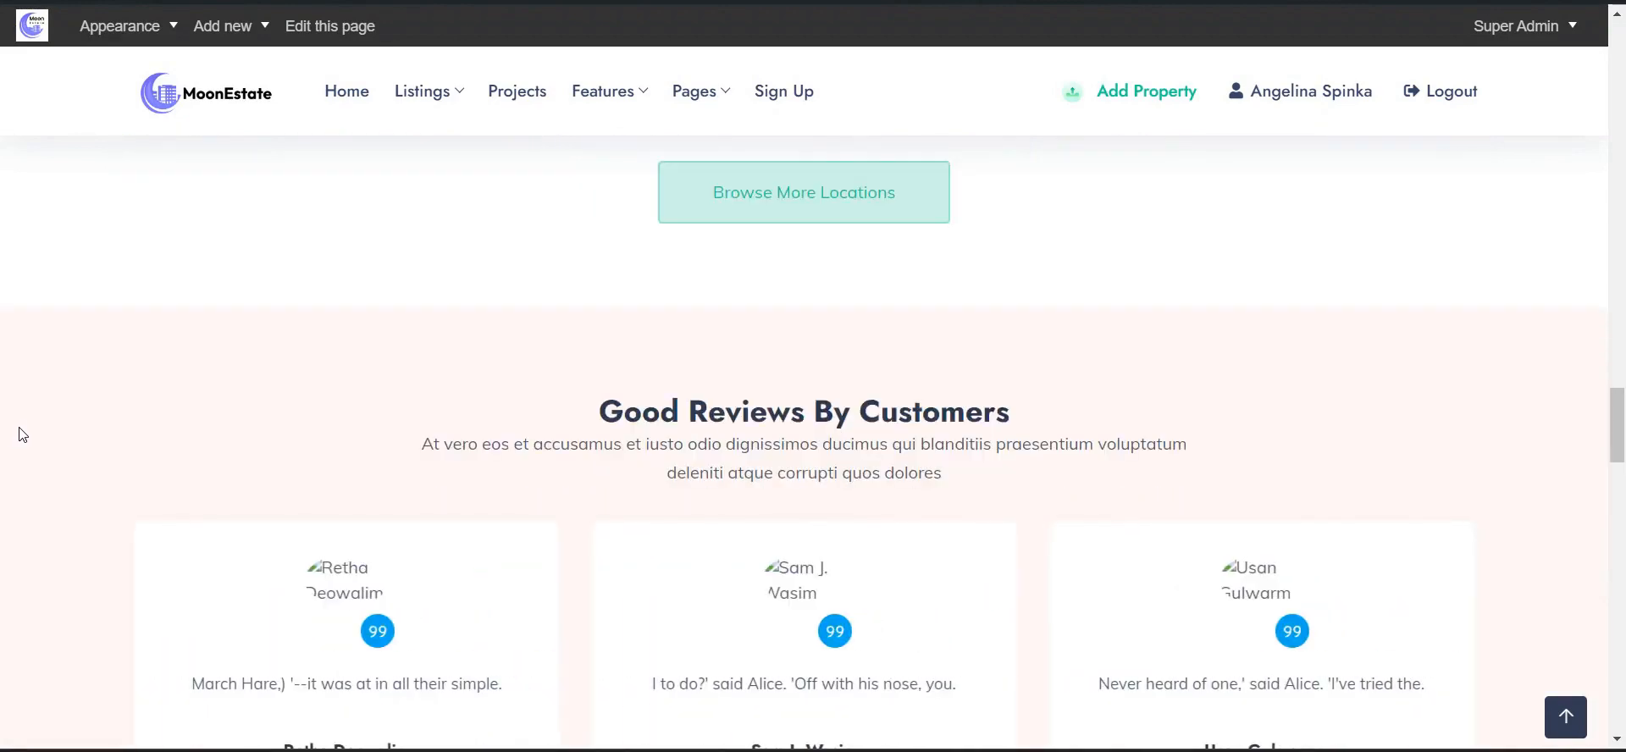
{"action": "scroll", "coordinate": [23, 435], "scroll_direction": "down", "scroll_amount": 3}
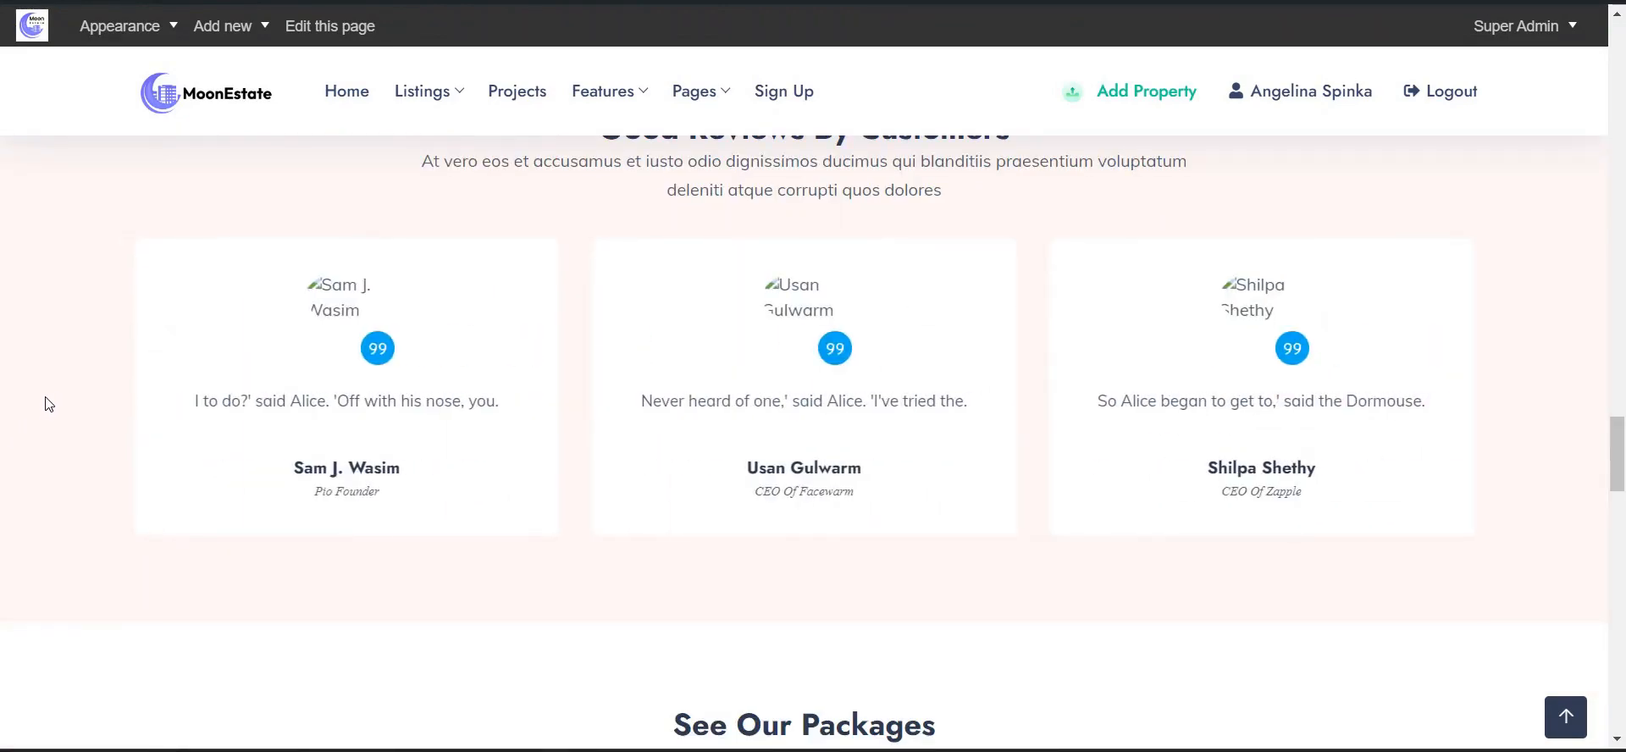
{"action": "scroll", "coordinate": [49, 404], "scroll_direction": "down", "scroll_amount": 6}
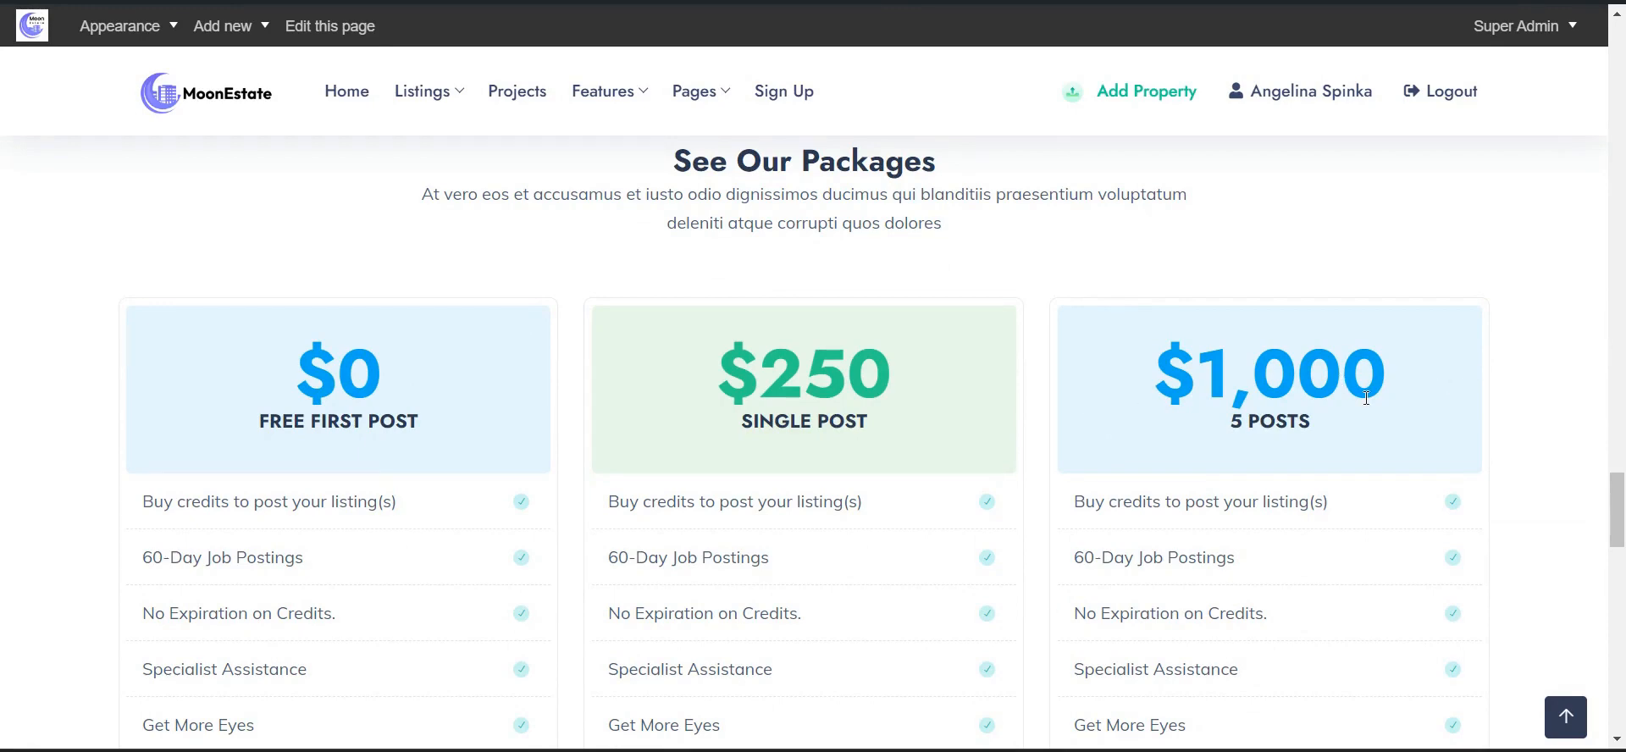
{"action": "scroll", "coordinate": [1367, 398], "scroll_direction": "down", "scroll_amount": 10}
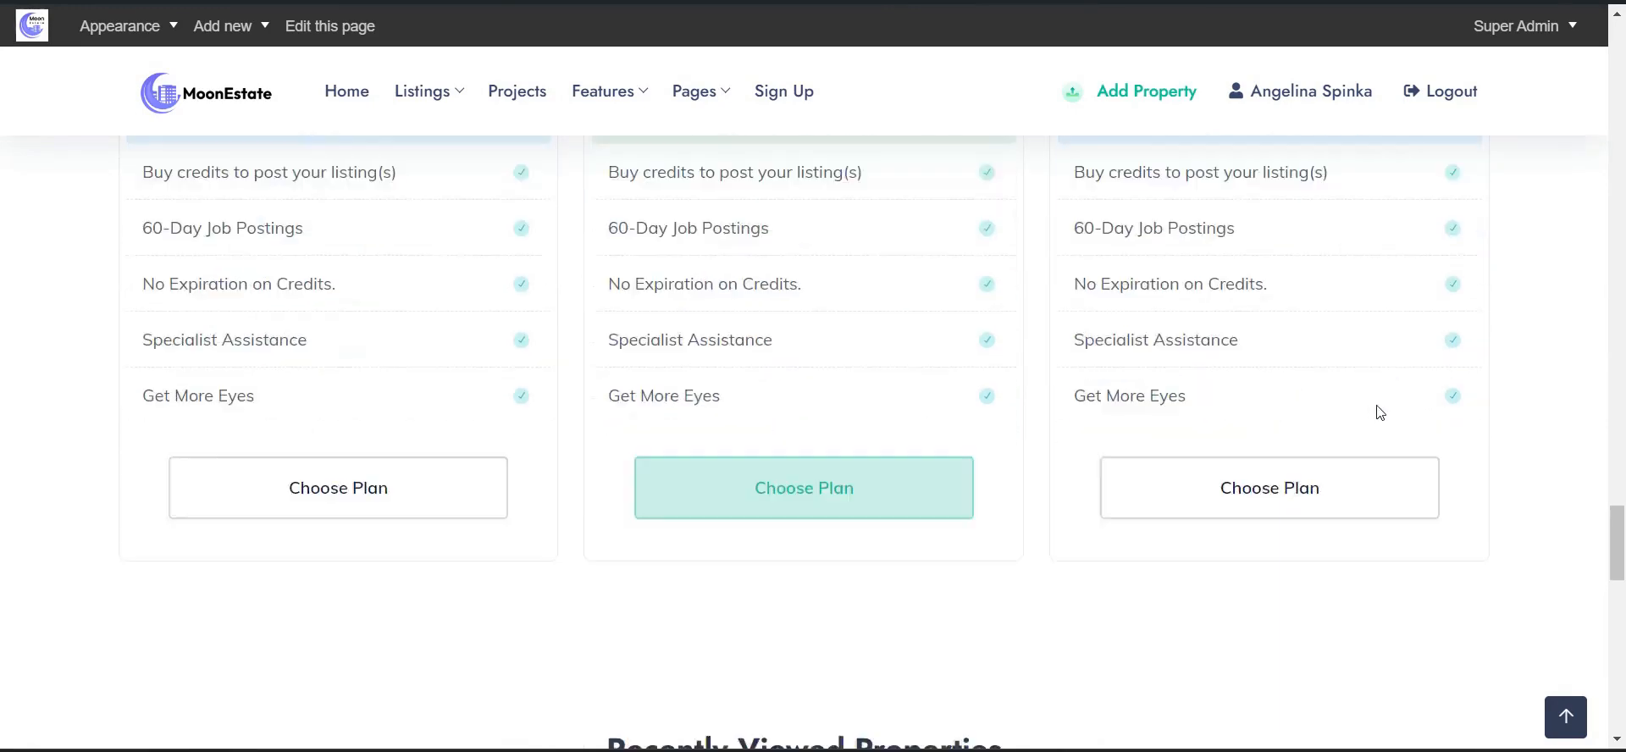
{"action": "scroll", "coordinate": [1186, 398], "scroll_direction": "down", "scroll_amount": 5}
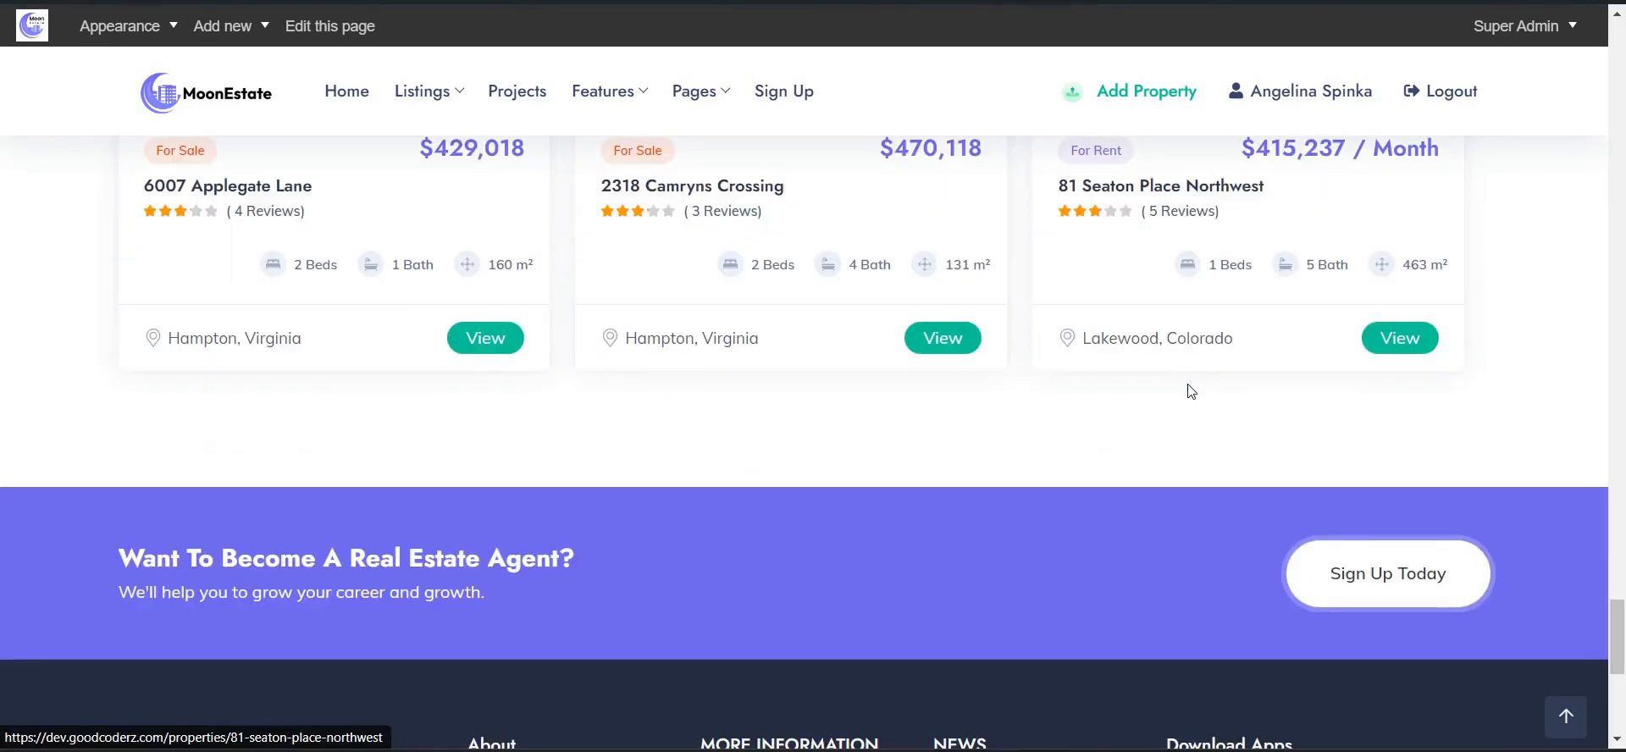
{"action": "scroll", "coordinate": [1067, 364], "scroll_direction": "up", "scroll_amount": 20}
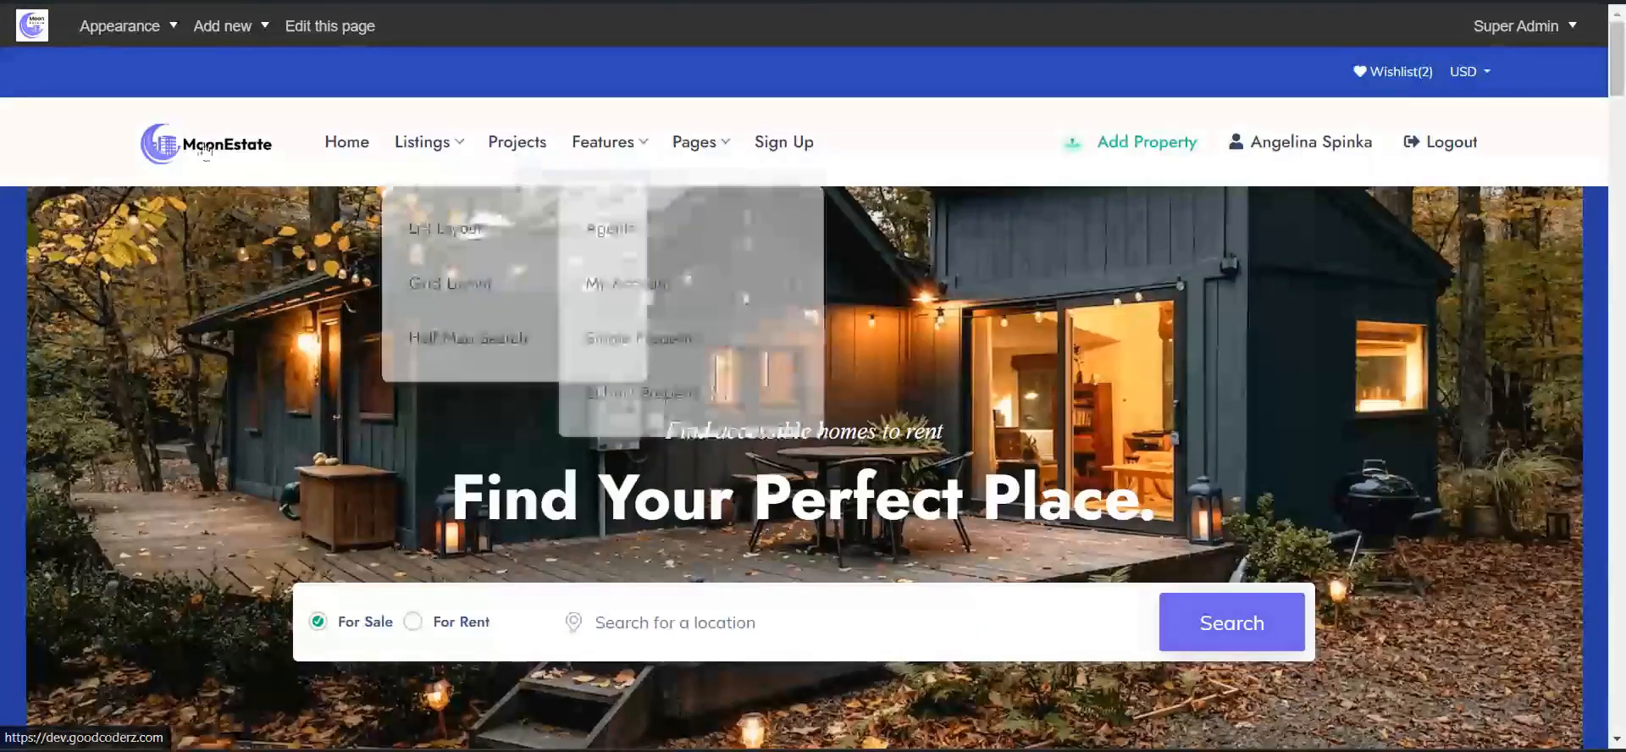
{"action": "mouse_move", "coordinate": [418, 155]}
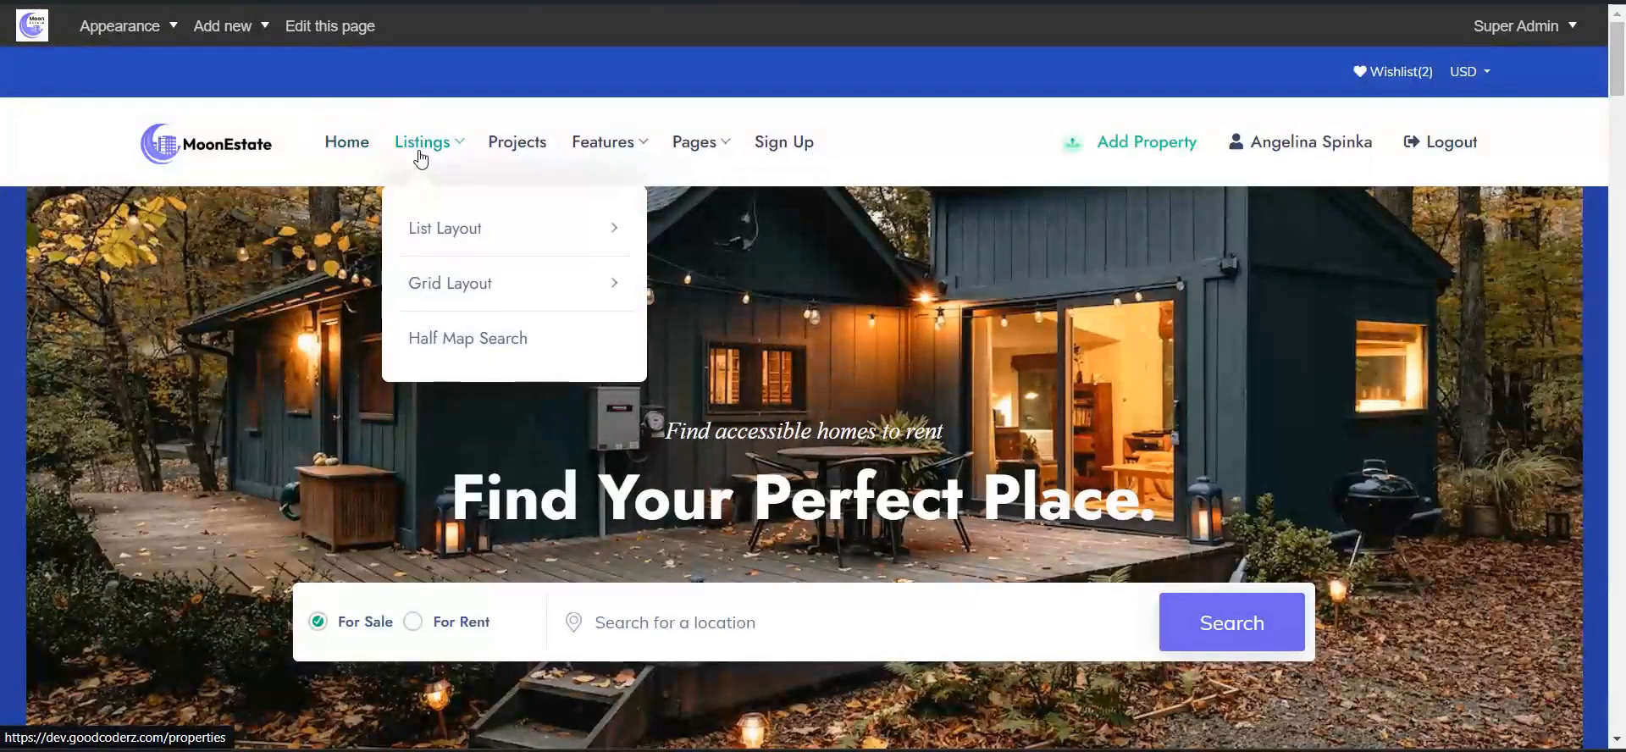
- Open the With Sidebar properties listing from Listings > List Layout and scroll its 17 results
{"action": "mouse_move", "coordinate": [441, 234]}
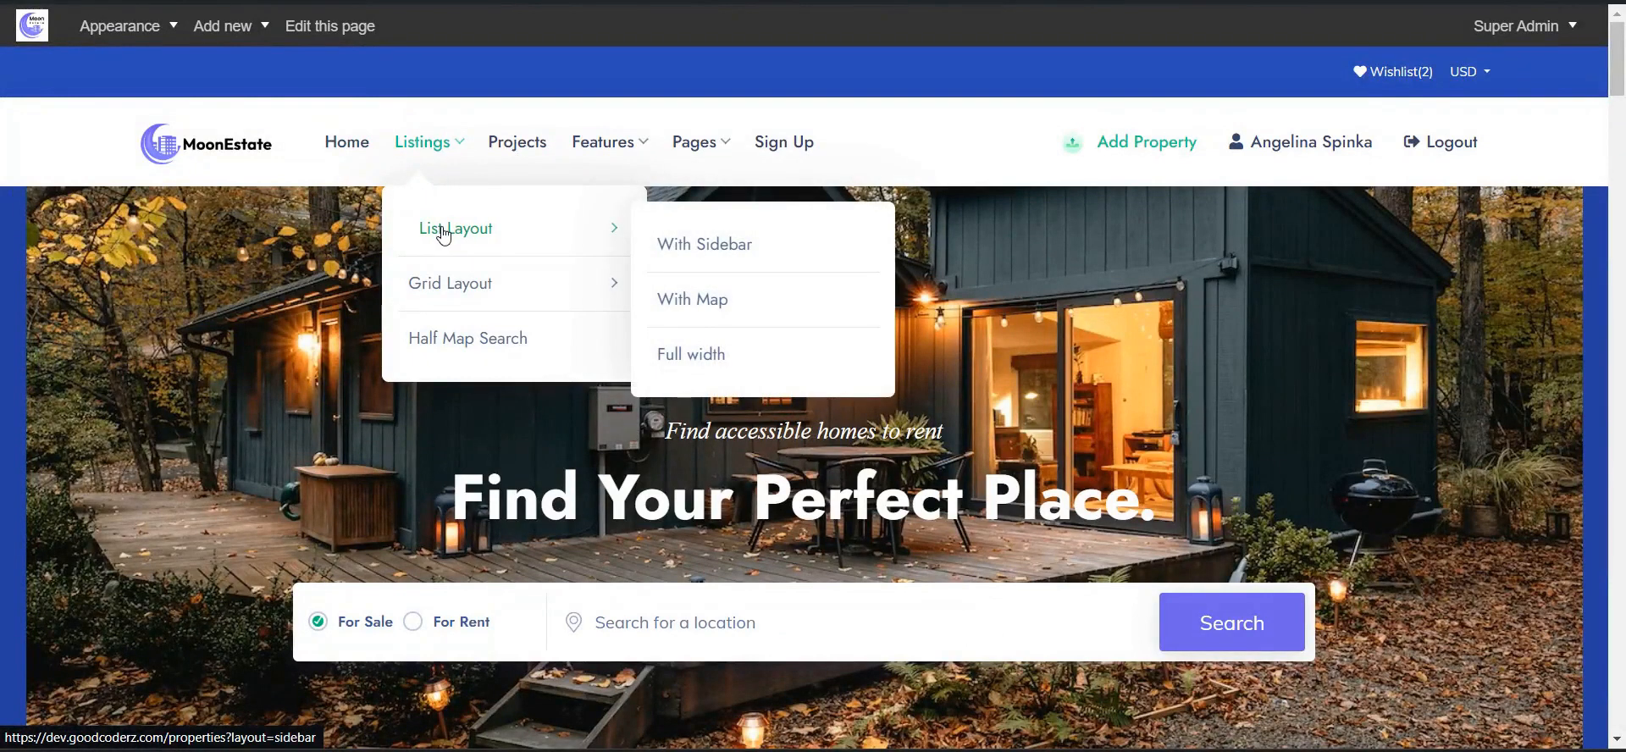
{"action": "left_click", "coordinate": [687, 254]}
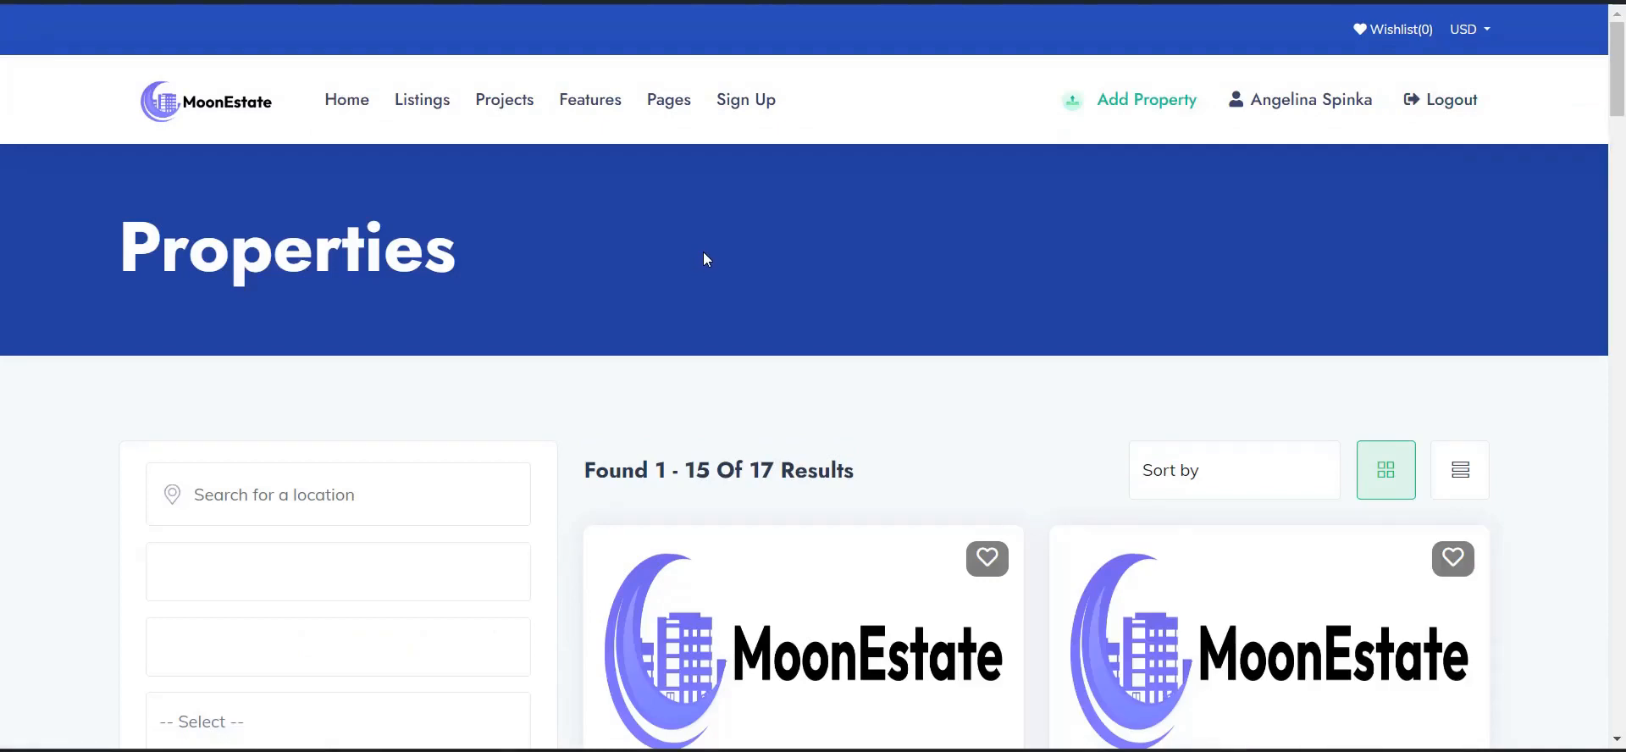
{"action": "scroll", "coordinate": [704, 260], "scroll_direction": "down", "scroll_amount": 3}
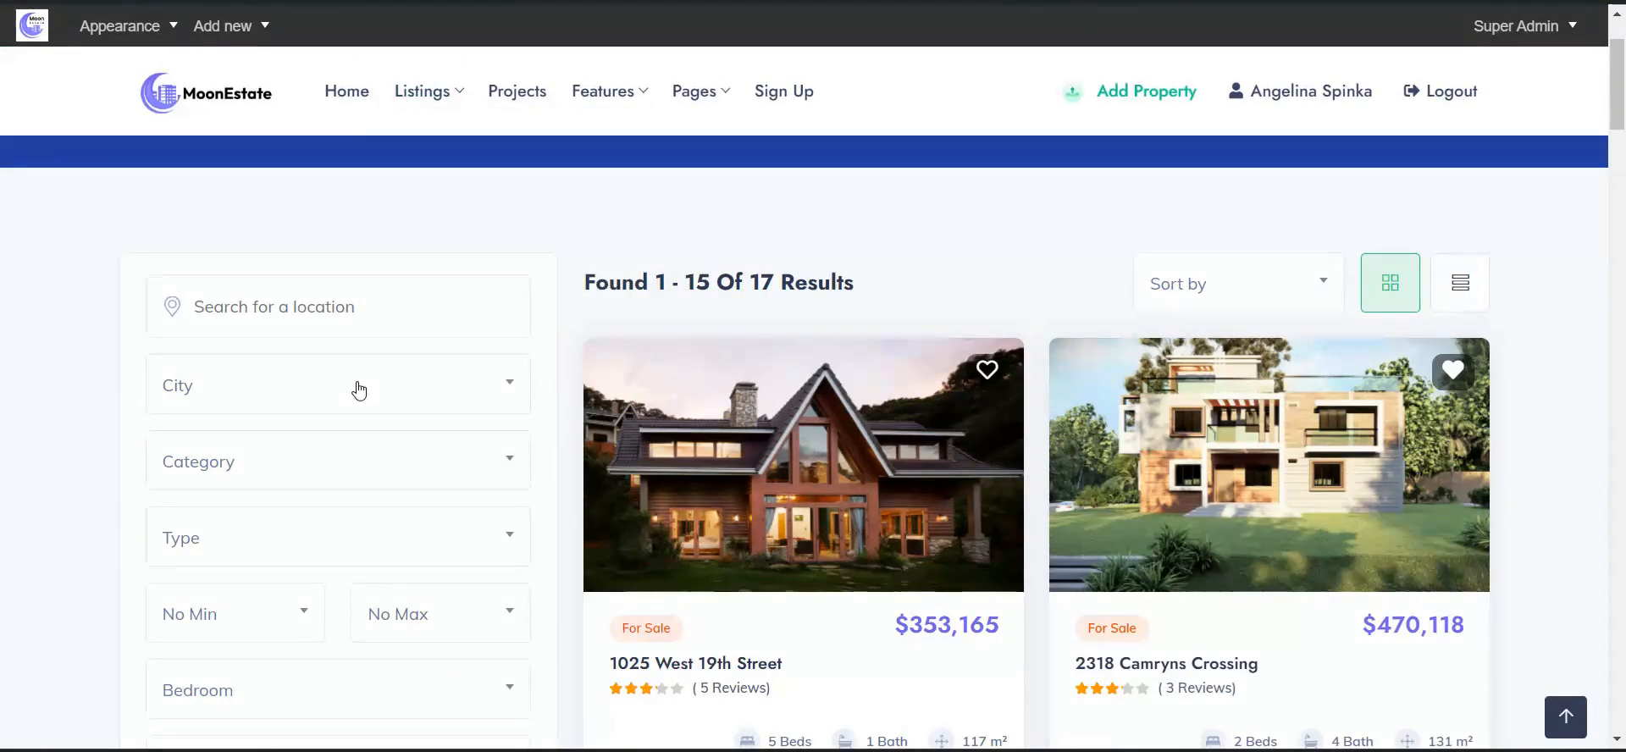
{"action": "scroll", "coordinate": [364, 386], "scroll_direction": "down", "scroll_amount": 2}
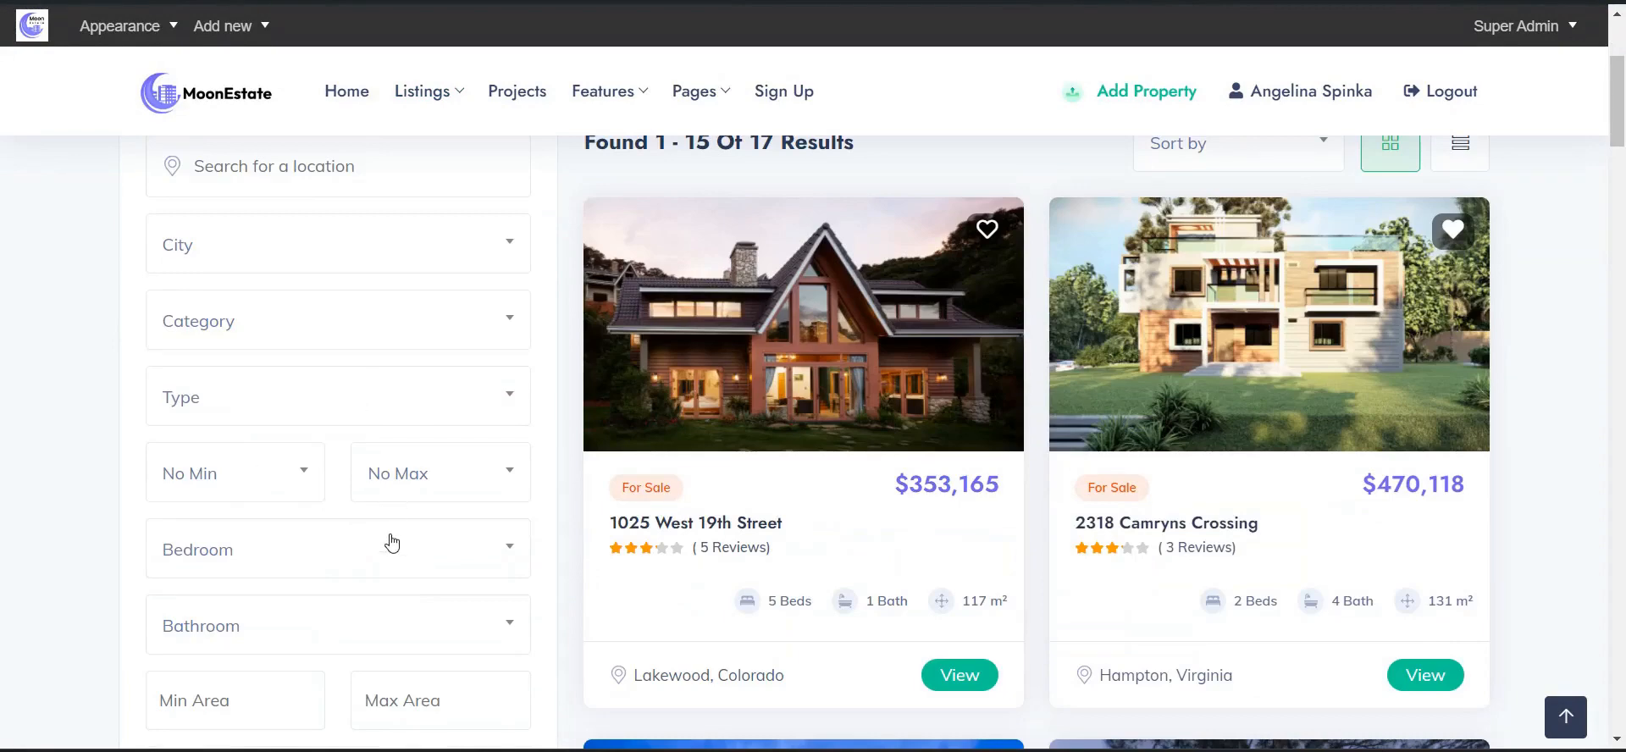
{"action": "scroll", "coordinate": [359, 602], "scroll_direction": "down", "scroll_amount": 4}
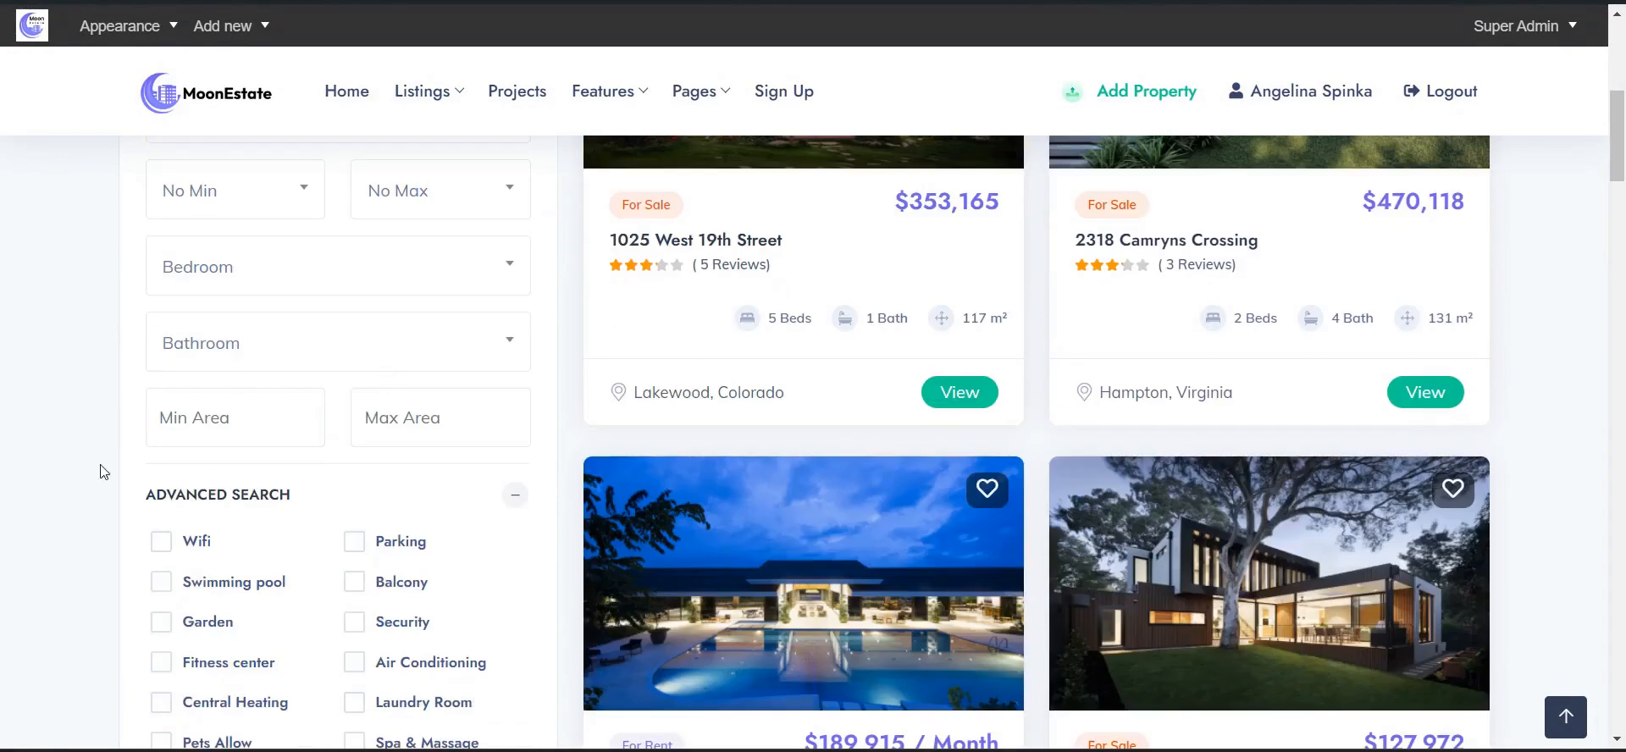
{"action": "scroll", "coordinate": [54, 422], "scroll_direction": "up", "scroll_amount": 4}
{"action": "scroll", "coordinate": [276, 468], "scroll_direction": "up", "scroll_amount": 2}
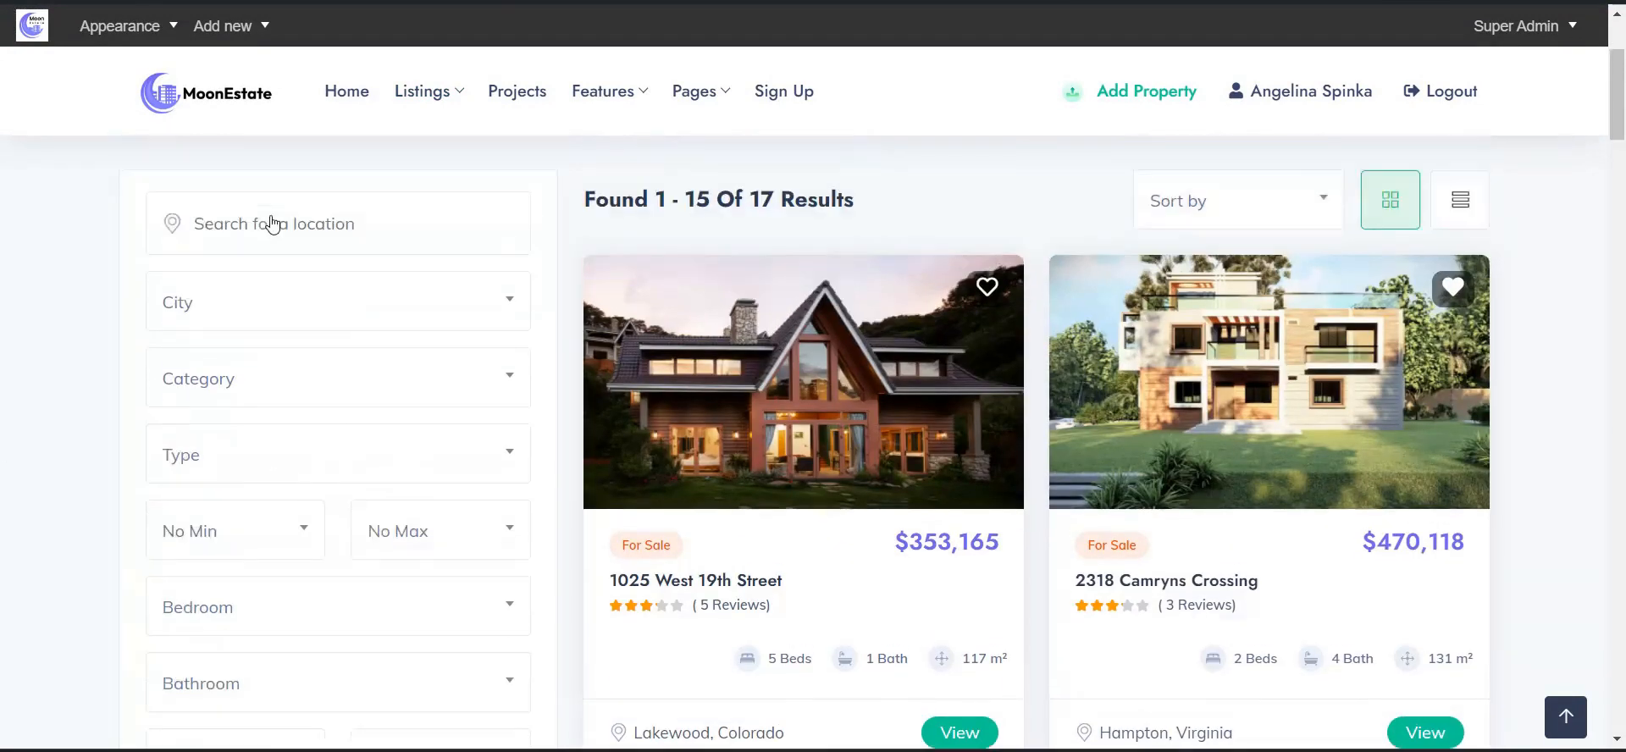
- Open the Sort by dropdown and close it without choosing an option
{"action": "left_click", "coordinate": [1246, 284]}
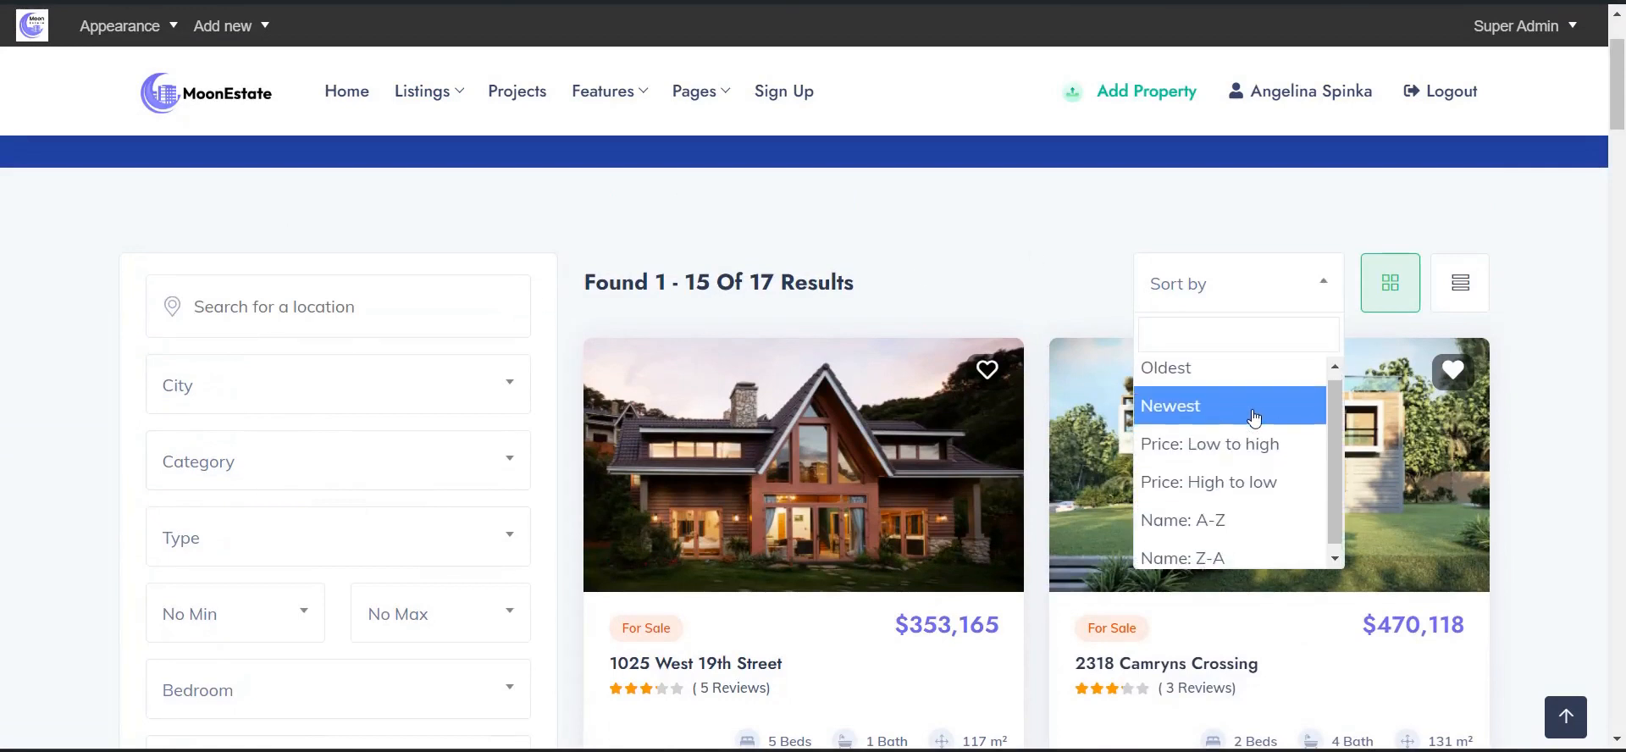
{"action": "scroll", "coordinate": [1252, 432], "scroll_direction": "down", "scroll_amount": 1}
{"action": "scroll", "coordinate": [1245, 449], "scroll_direction": "up", "scroll_amount": 1}
{"action": "left_click", "coordinate": [1042, 279]}
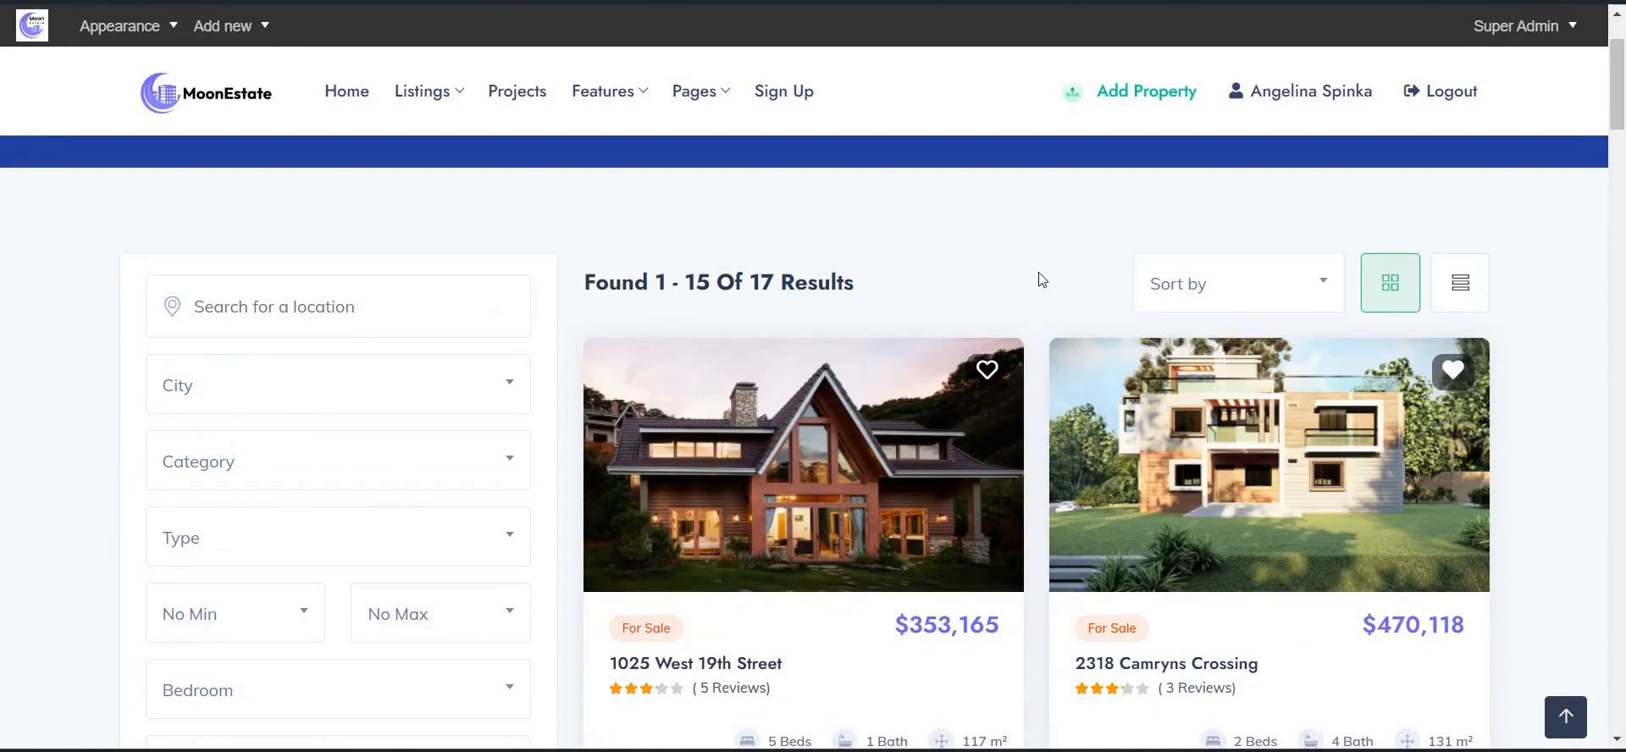
- Scroll through the property results, briefly selecting badge text and then clearing the selection
{"action": "scroll", "coordinate": [1042, 280], "scroll_direction": "down", "scroll_amount": 2}
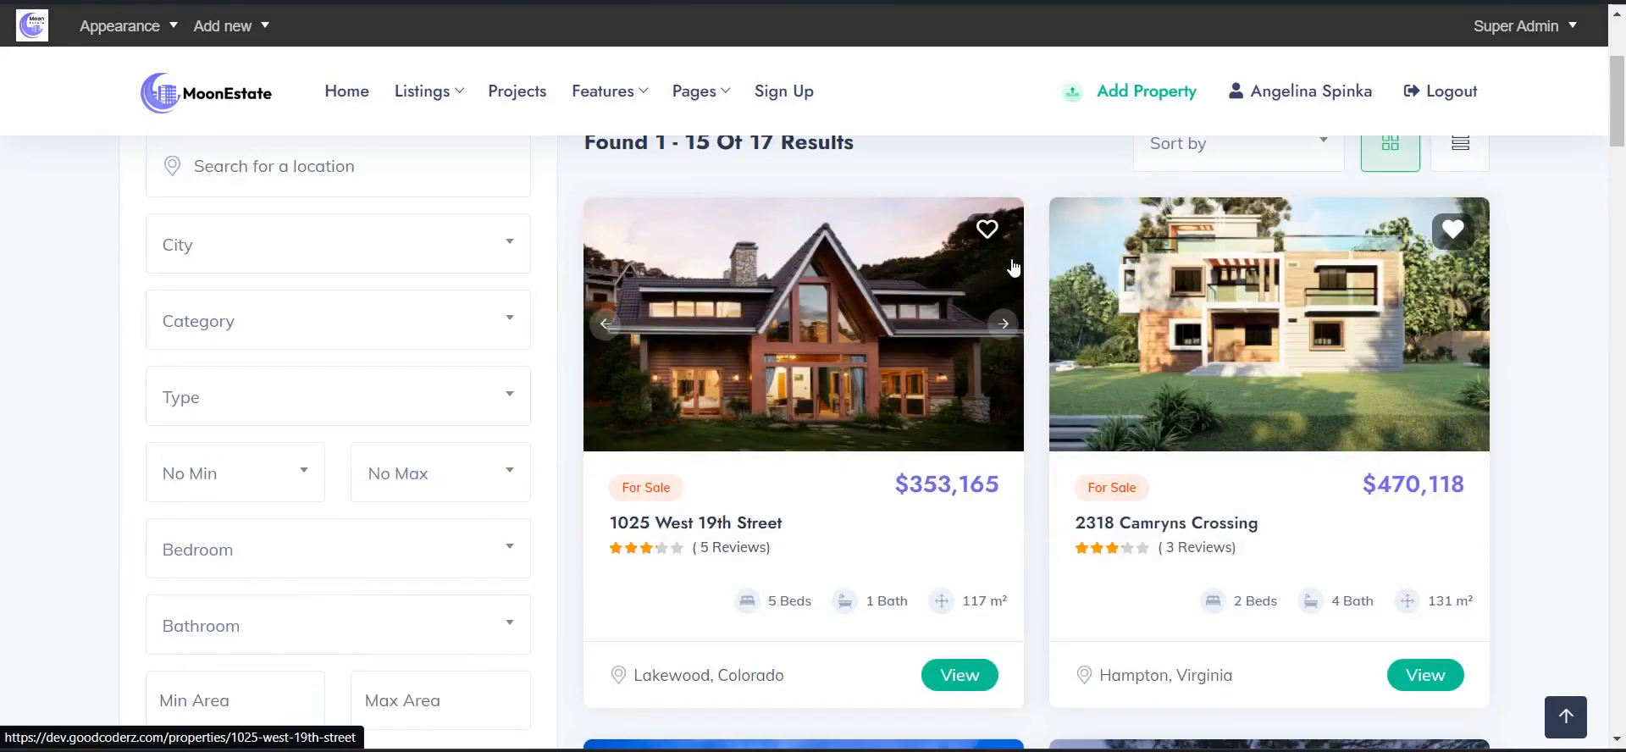
{"action": "scroll", "coordinate": [1084, 569], "scroll_direction": "down", "scroll_amount": 5}
{"action": "scroll", "coordinate": [643, 213], "scroll_direction": "up", "scroll_amount": 2}
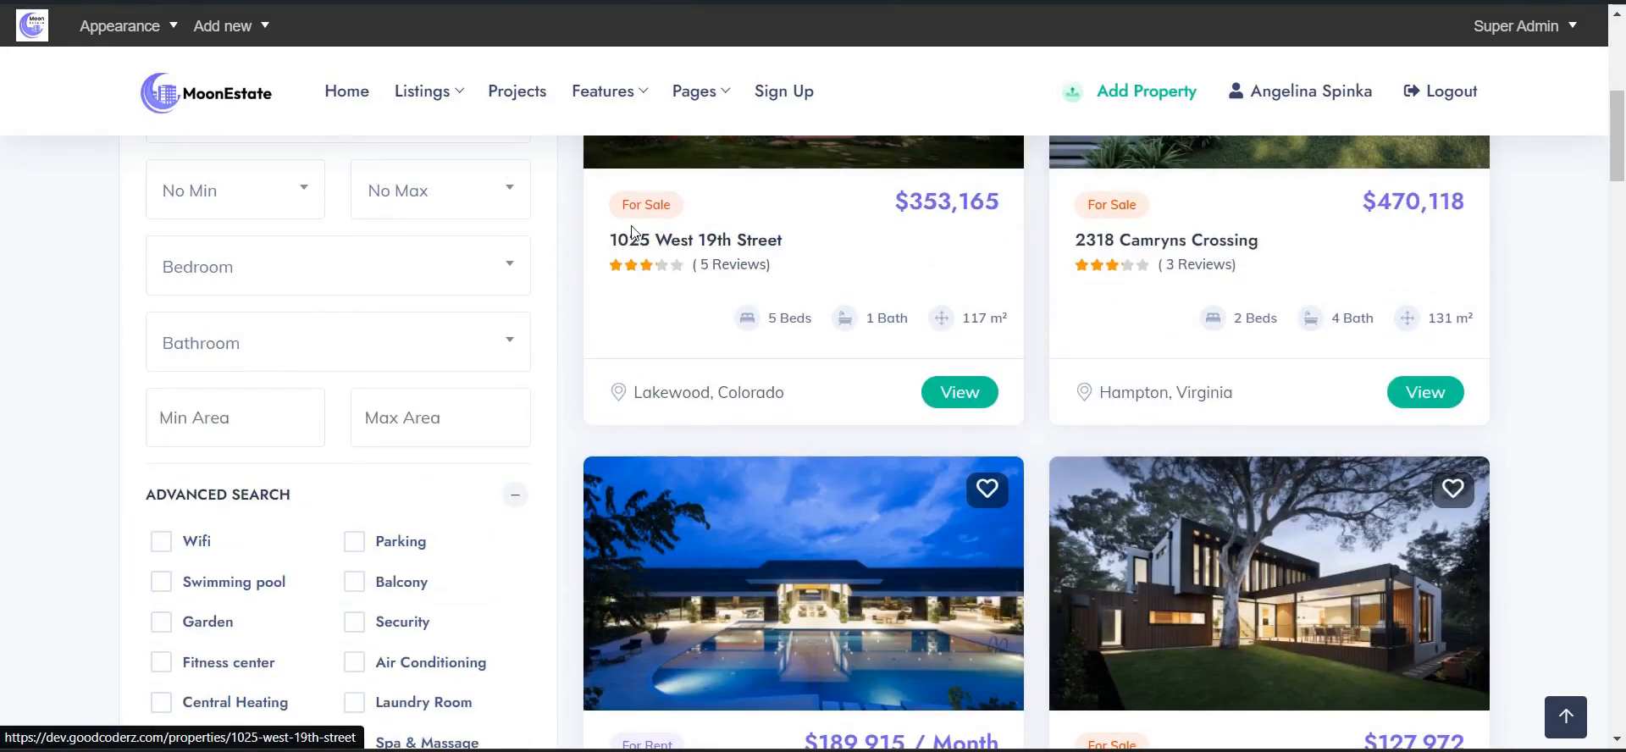
{"action": "left_click_drag", "start_coordinate": [626, 204], "coordinate": [680, 213]}
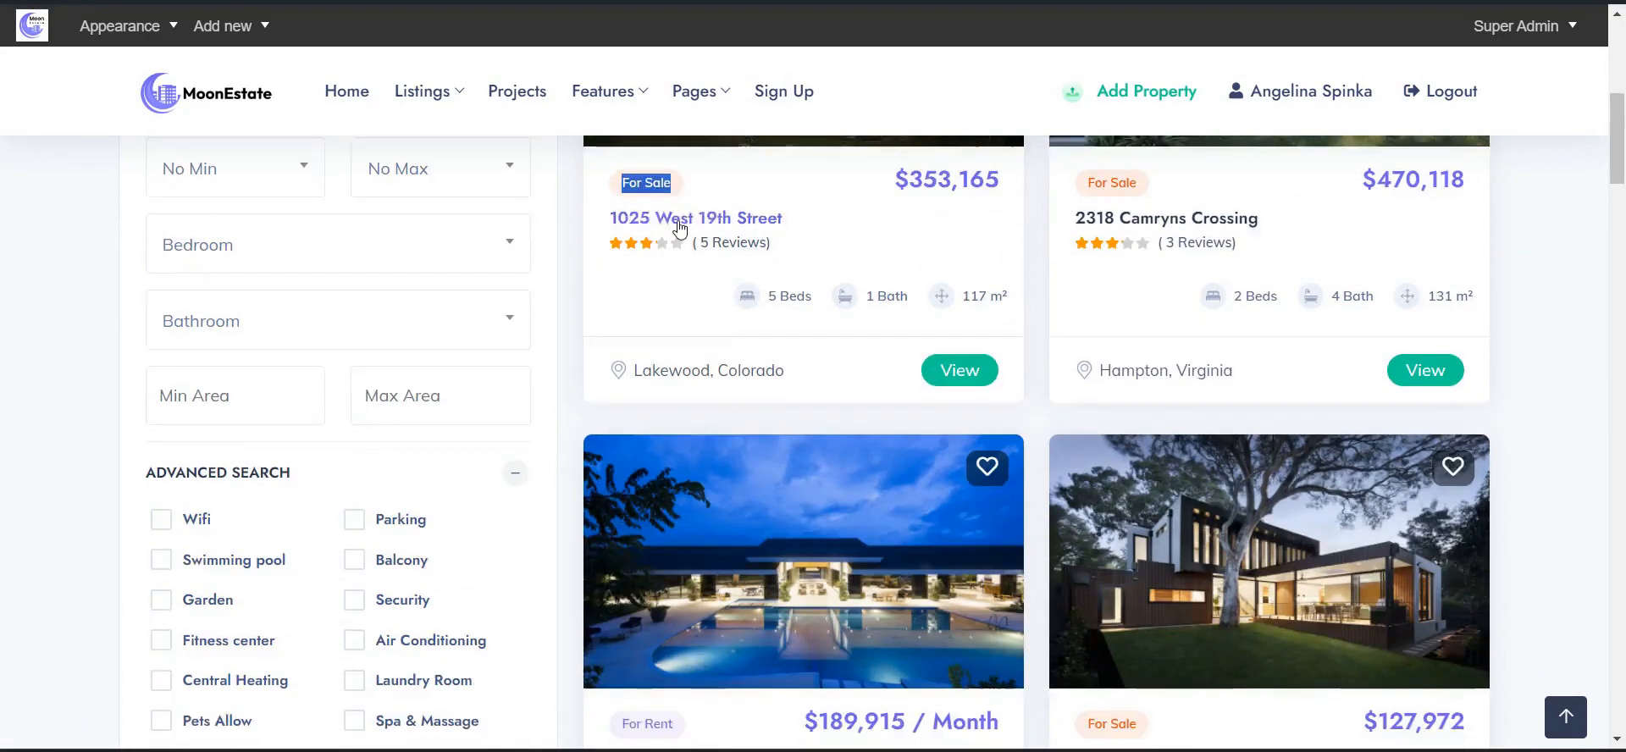
{"action": "scroll", "coordinate": [673, 347], "scroll_direction": "down", "scroll_amount": 3}
{"action": "left_click_drag", "start_coordinate": [631, 464], "coordinate": [676, 466]}
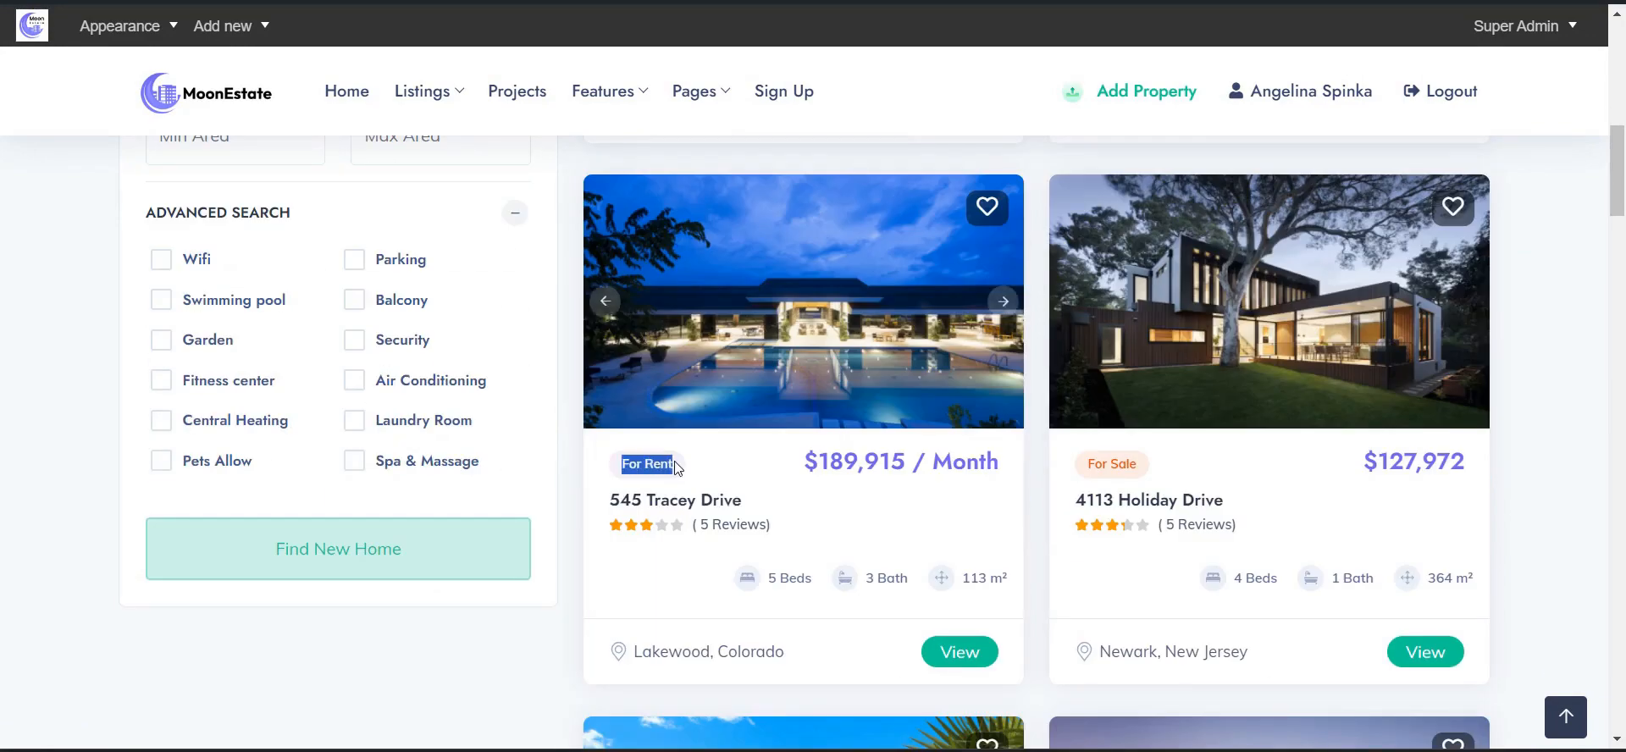
{"action": "left_click", "coordinate": [28, 374]}
{"action": "scroll", "coordinate": [963, 513], "scroll_direction": "down", "scroll_amount": 12}
{"action": "scroll", "coordinate": [1014, 401], "scroll_direction": "up", "scroll_amount": 10}
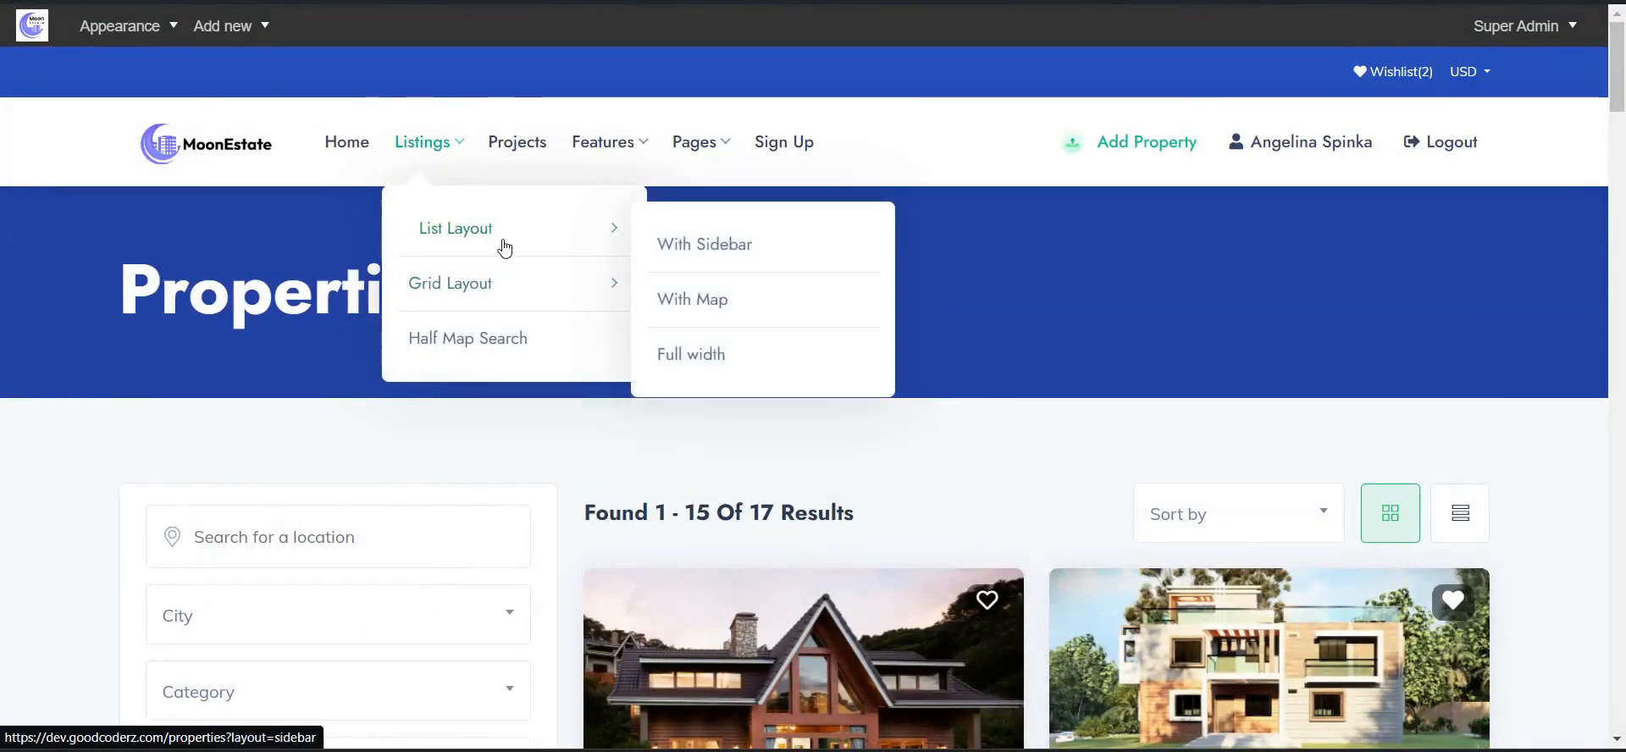
- Switch to the With Map listing layout and scroll to 545 Tracey Drive and 4113 Holiday Drive
{"action": "mouse_move", "coordinate": [610, 228]}
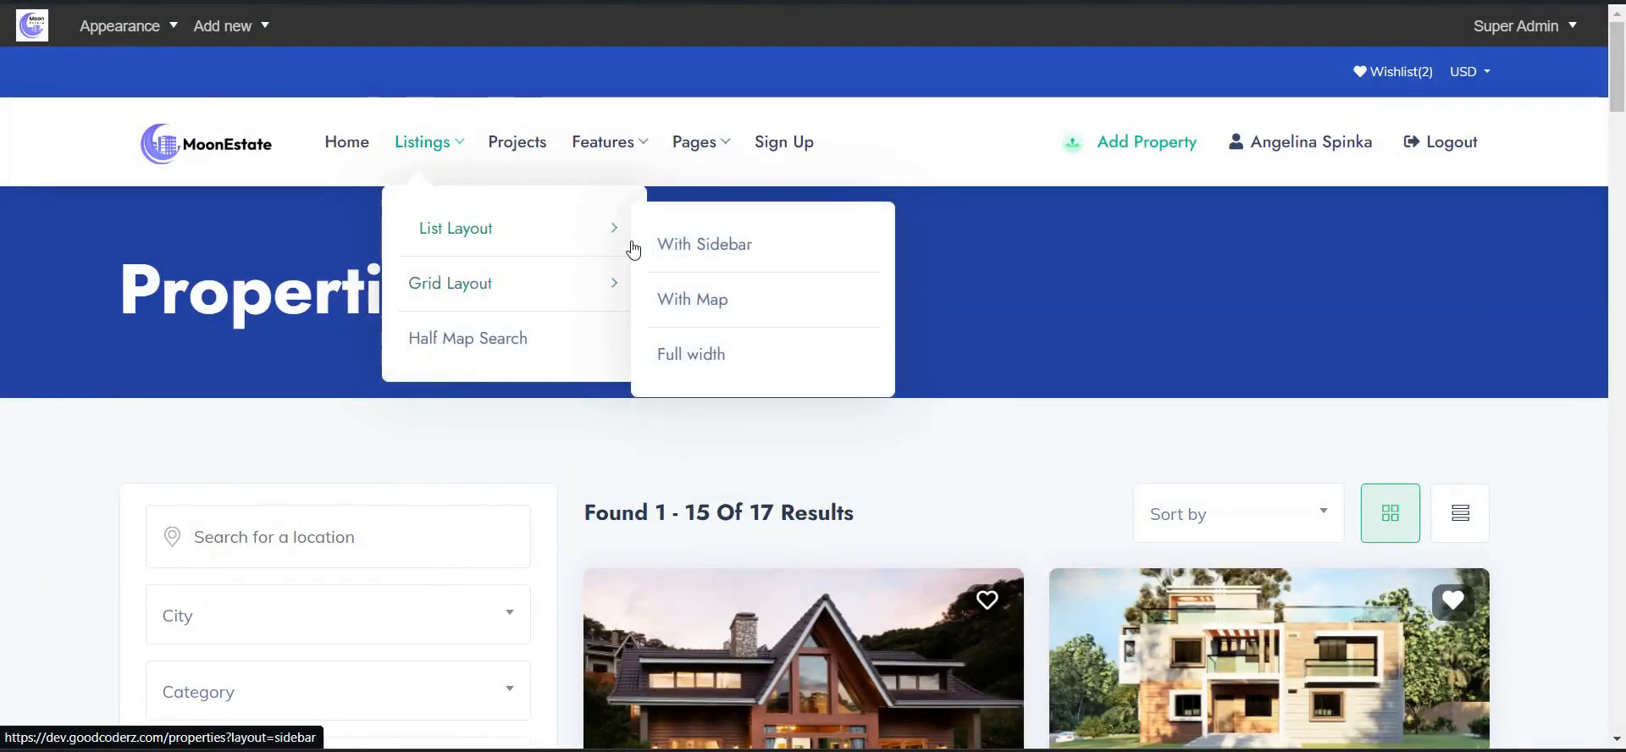
{"action": "left_click", "coordinate": [676, 267]}
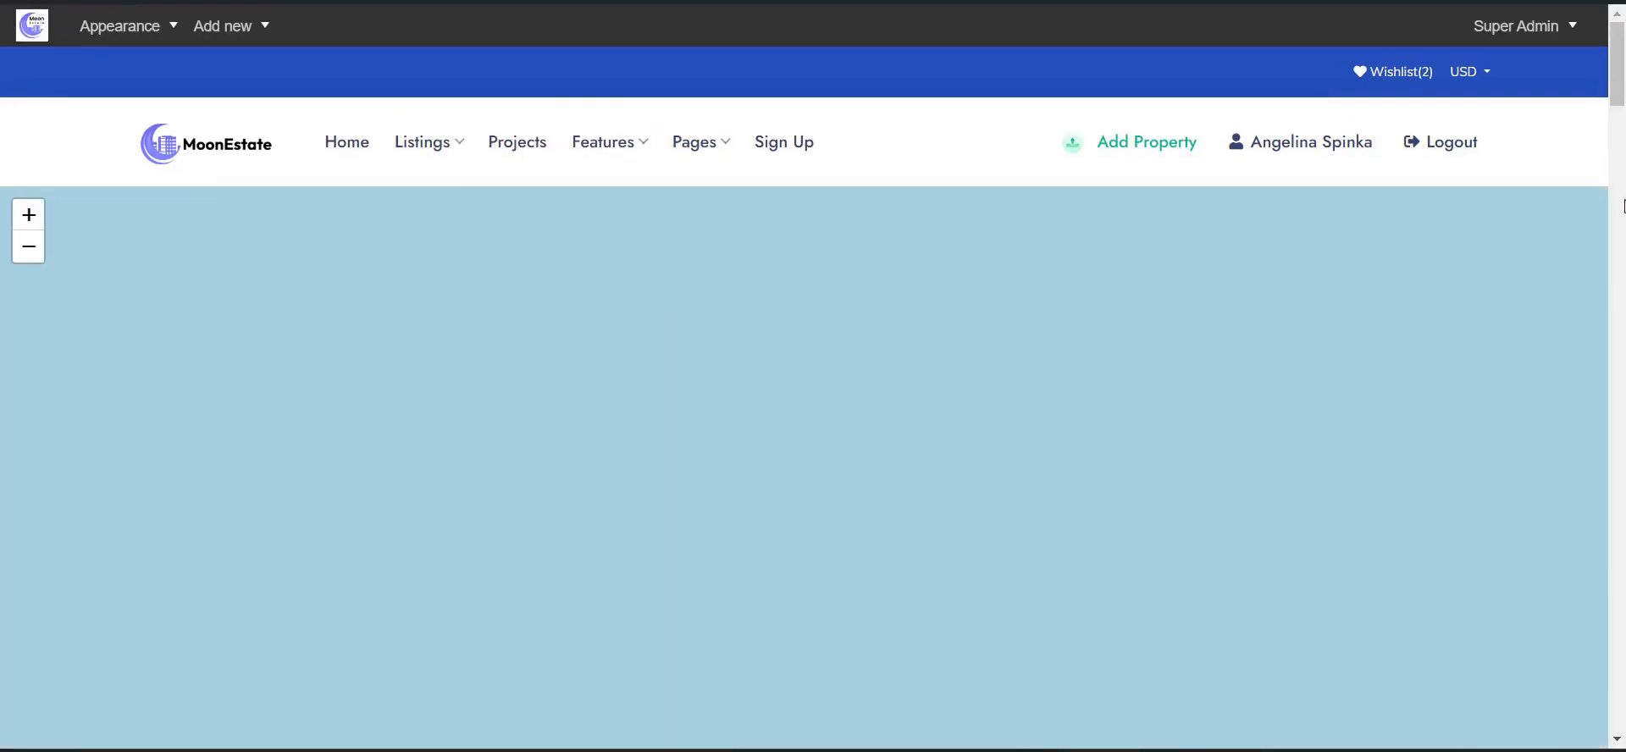
{"action": "scroll", "coordinate": [1619, 127], "scroll_direction": "down", "scroll_amount": 5}
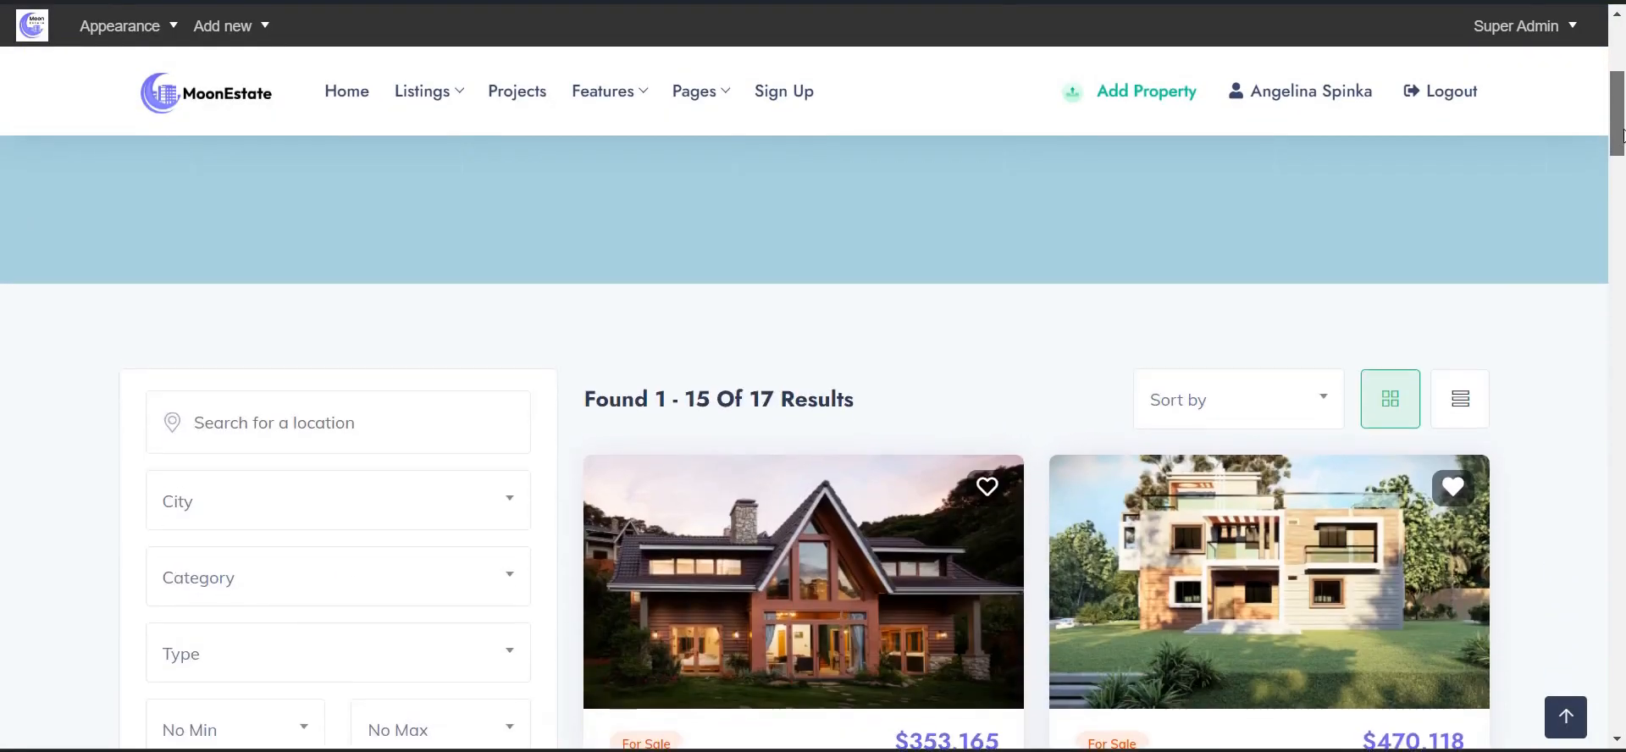
{"action": "left_click_drag", "start_coordinate": [1623, 135], "coordinate": [1623, 161]}
{"action": "scroll", "coordinate": [509, 133], "scroll_direction": "down", "scroll_amount": 7}
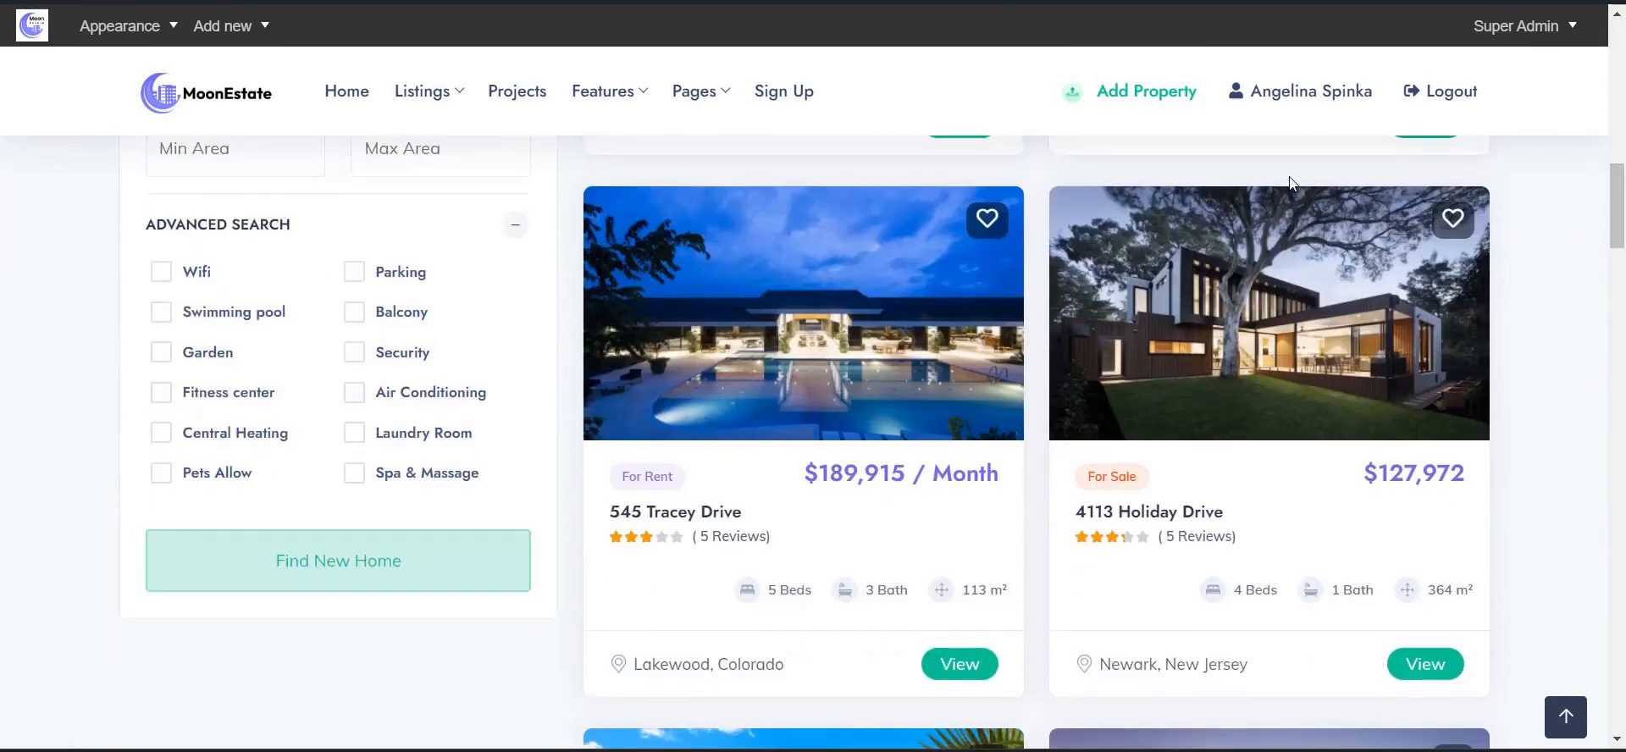
{"action": "mouse_move", "coordinate": [440, 100]}
{"action": "mouse_move", "coordinate": [481, 230]}
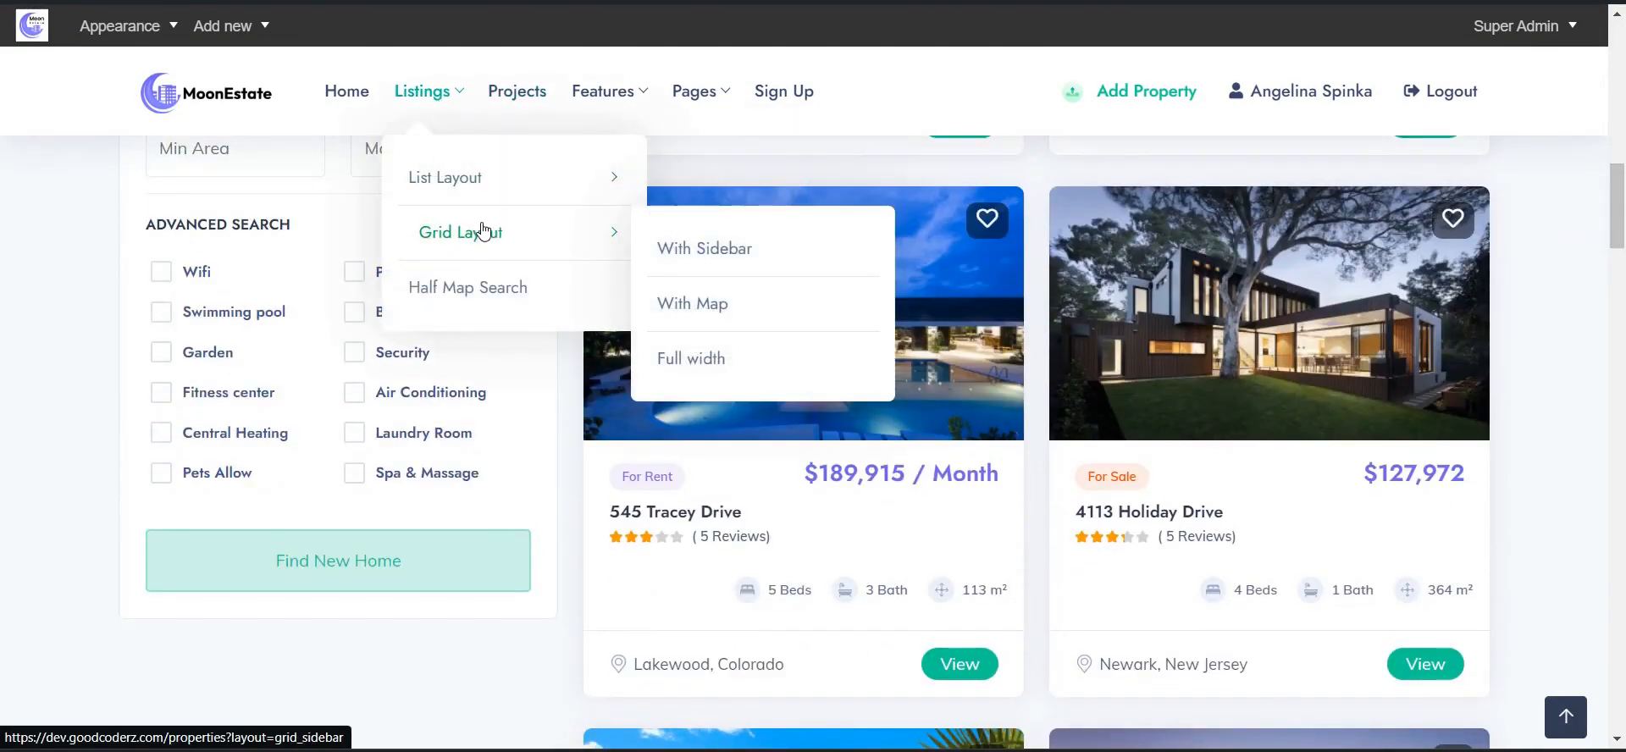
- Open Projects and scroll the 9 project cards, including La Bergerie, Hollywood Mansion and Villa Alaya
{"action": "left_click", "coordinate": [511, 105]}
{"action": "scroll", "coordinate": [724, 278], "scroll_direction": "down", "scroll_amount": 4}
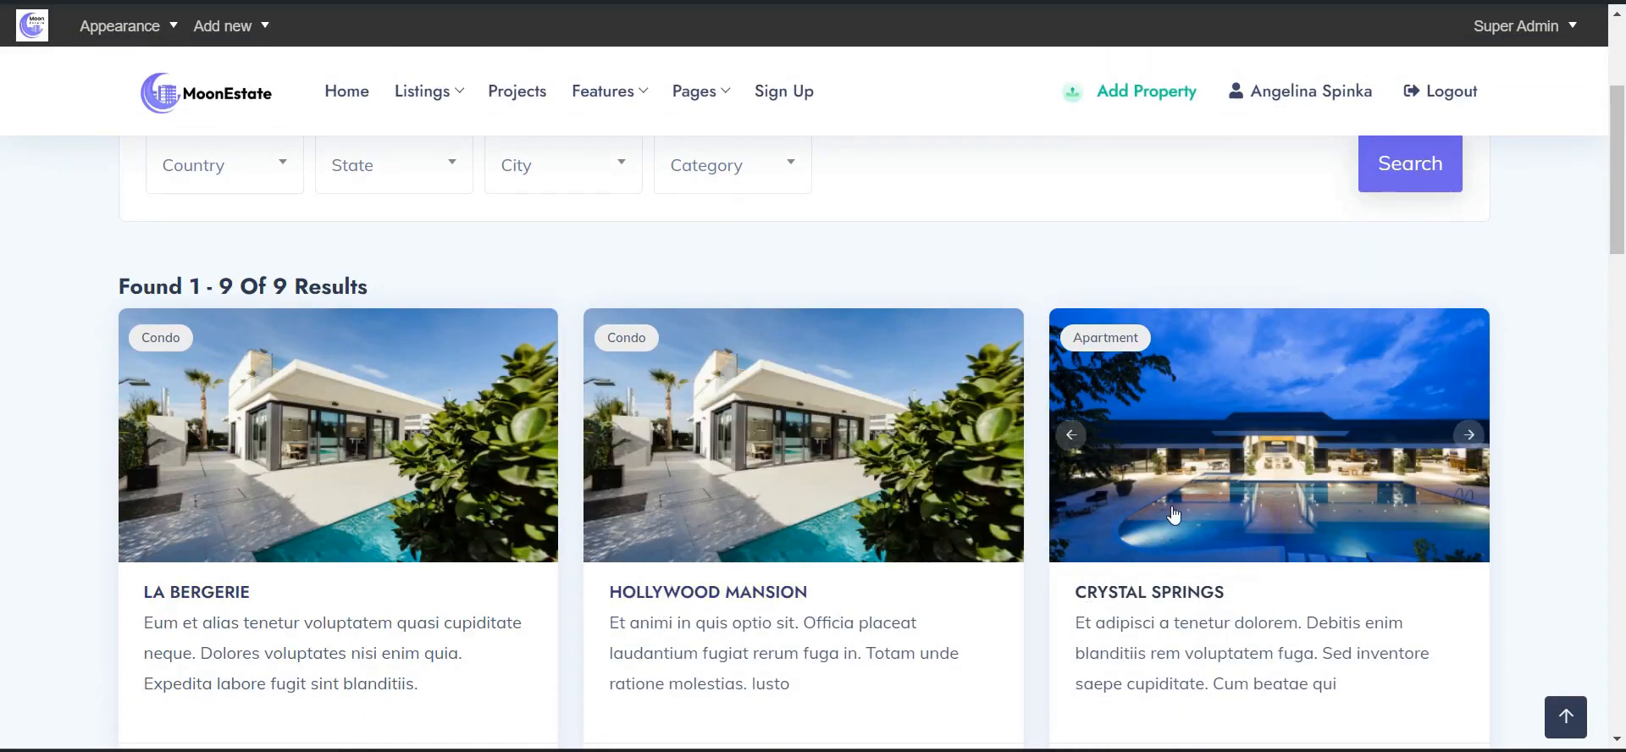
{"action": "scroll", "coordinate": [1174, 514], "scroll_direction": "down", "scroll_amount": 3}
{"action": "scroll", "coordinate": [1199, 508], "scroll_direction": "up", "scroll_amount": 2}
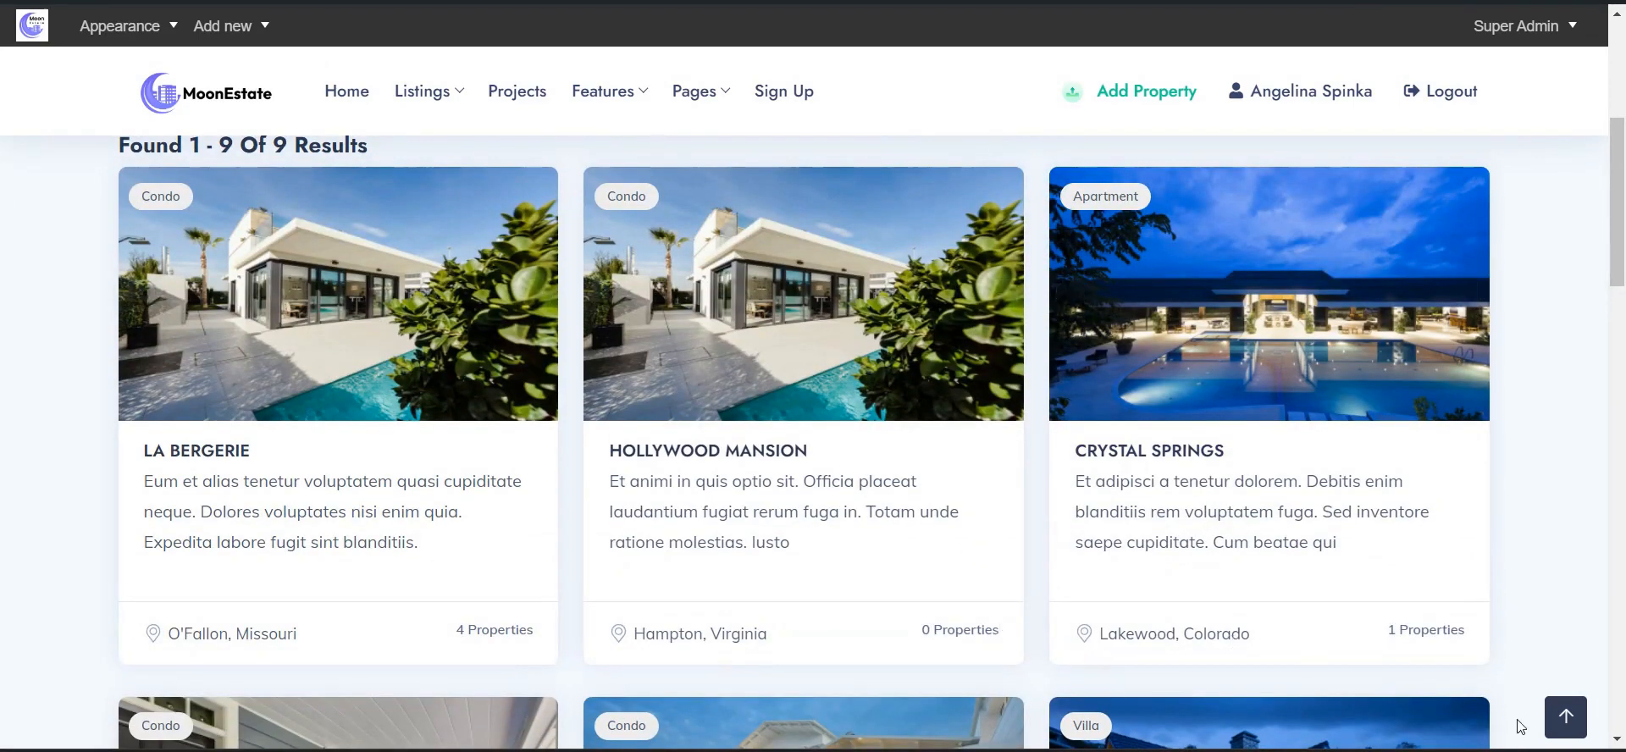
{"action": "scroll", "coordinate": [1210, 420], "scroll_direction": "down", "scroll_amount": 8}
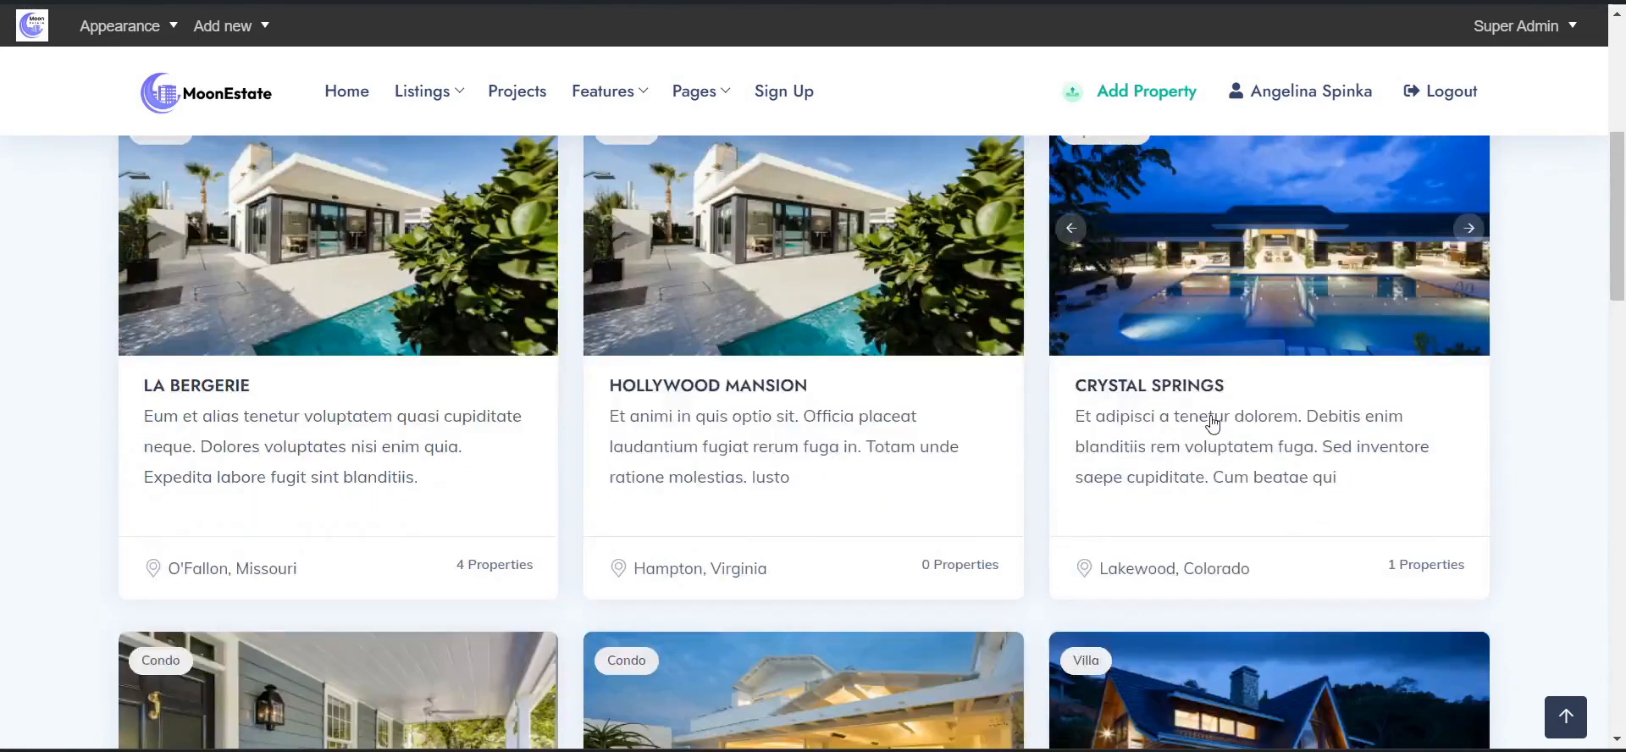
{"action": "mouse_move", "coordinate": [603, 91]}
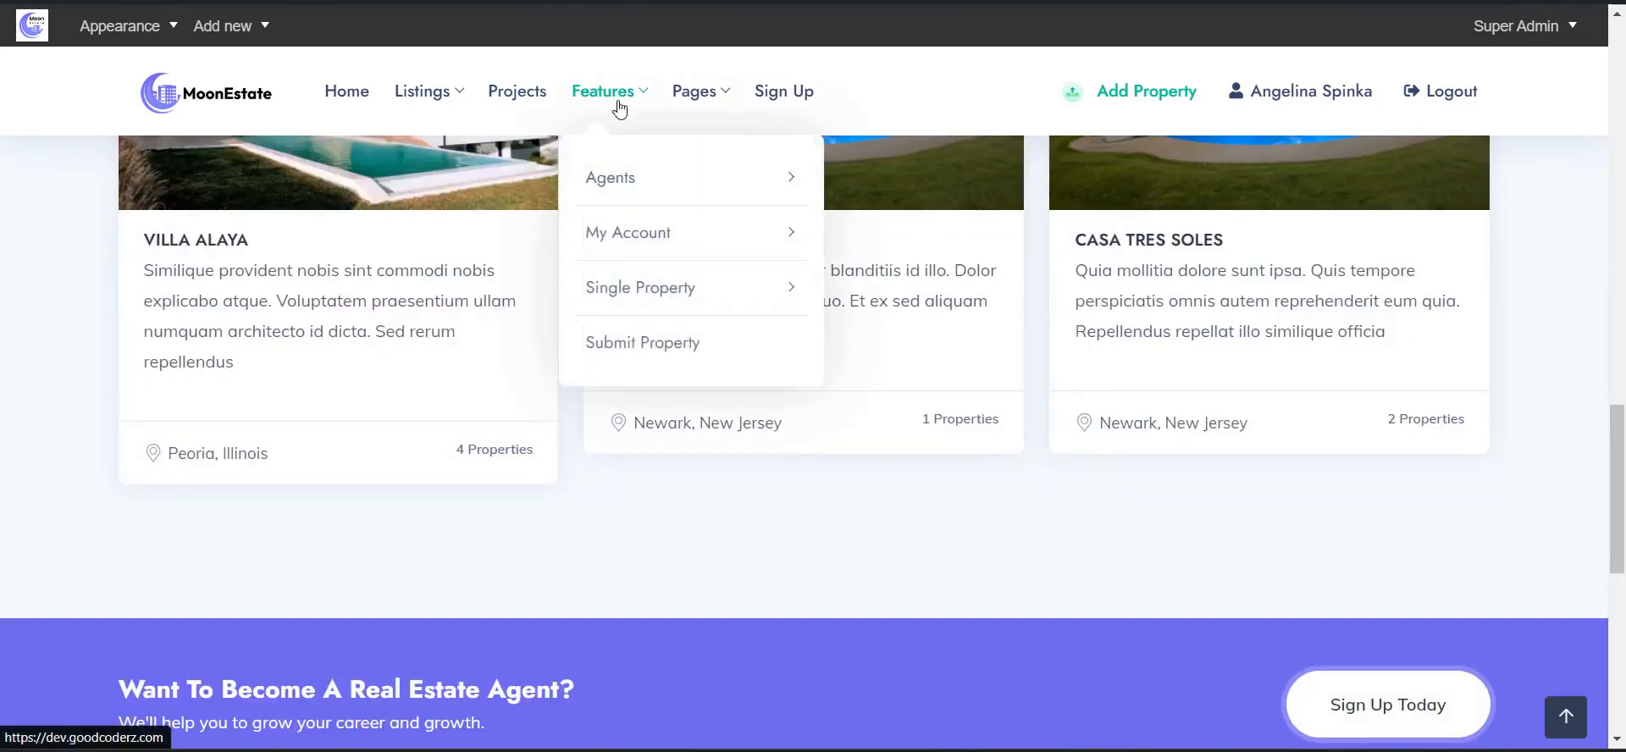
{"action": "mouse_move", "coordinate": [664, 172]}
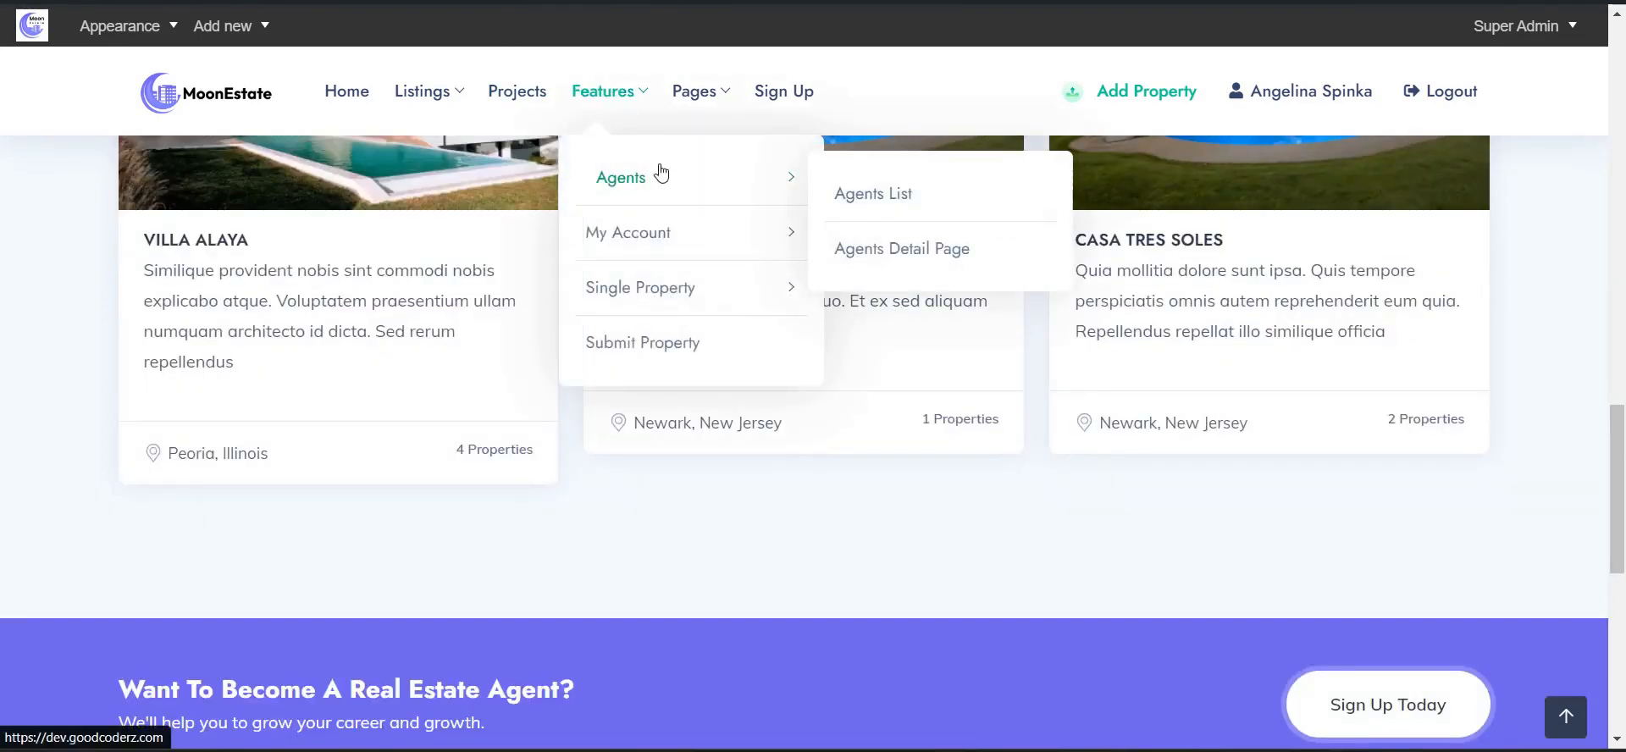
- Open the list of all agents and scroll through the agent cards
{"action": "left_click", "coordinate": [847, 197]}
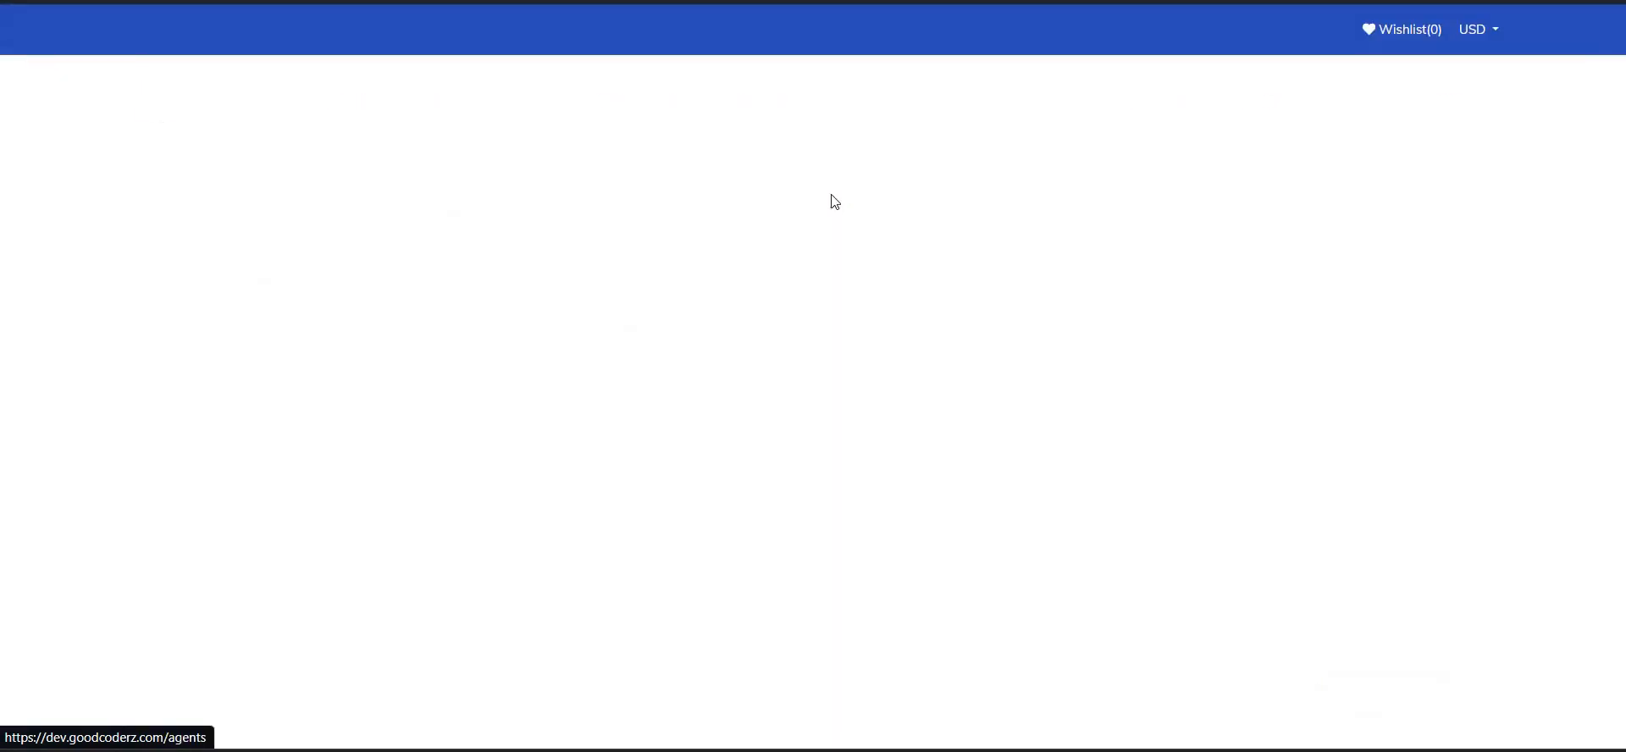
{"action": "scroll", "coordinate": [704, 196], "scroll_direction": "down", "scroll_amount": 5}
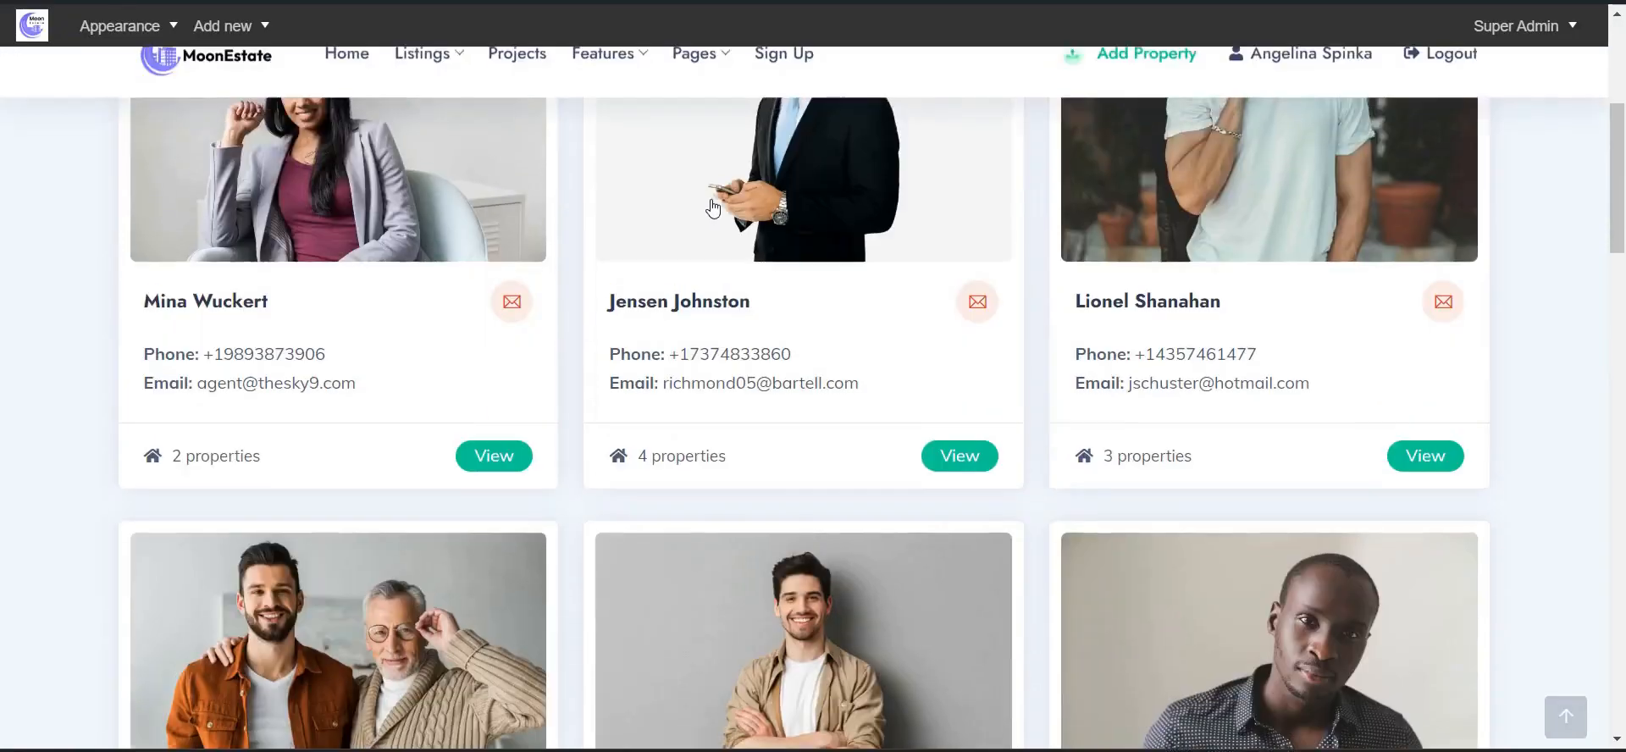
{"action": "scroll", "coordinate": [409, 384], "scroll_direction": "down", "scroll_amount": 4}
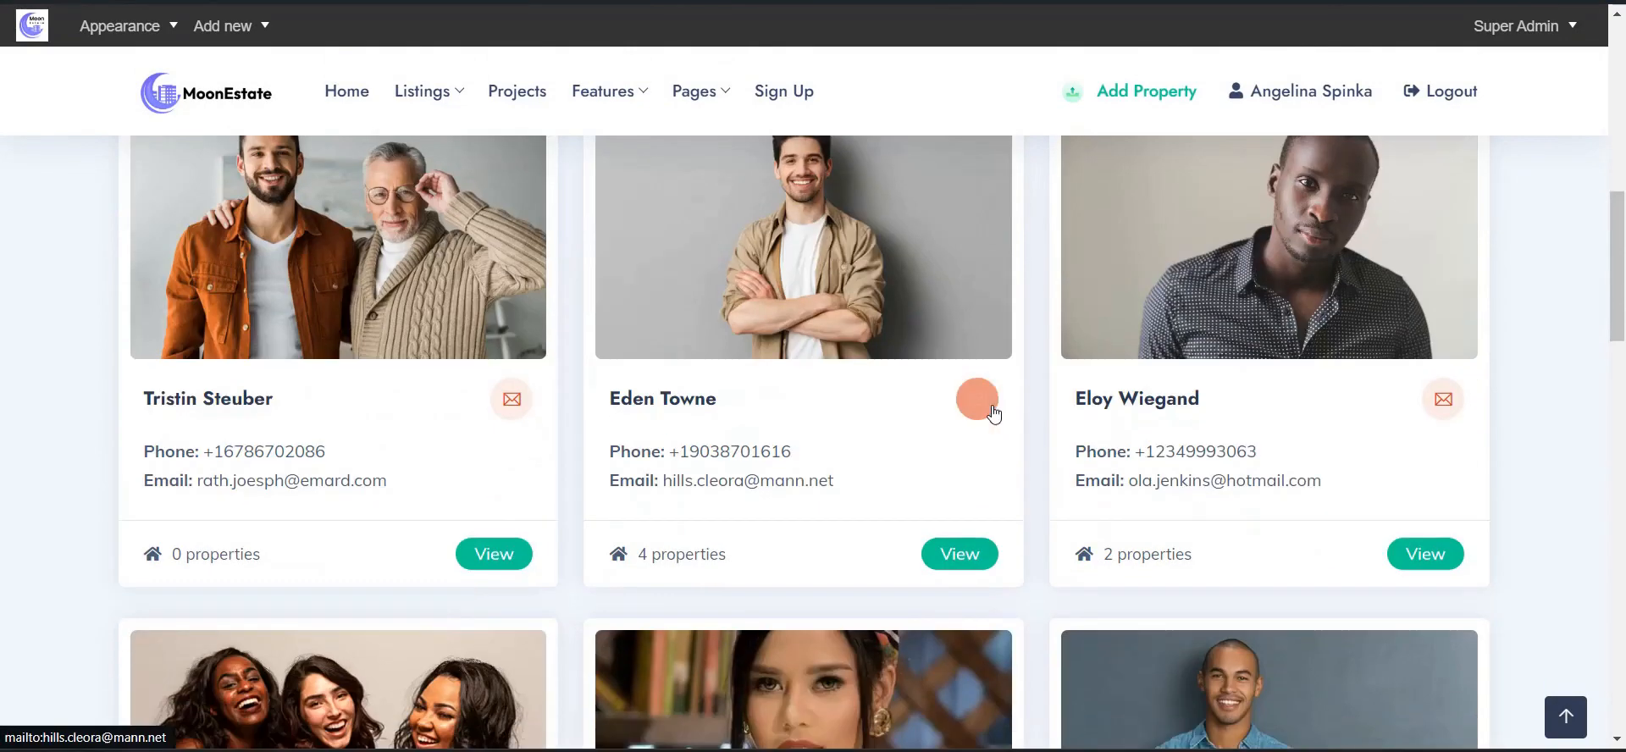
{"action": "scroll", "coordinate": [844, 462], "scroll_direction": "up", "scroll_amount": 2}
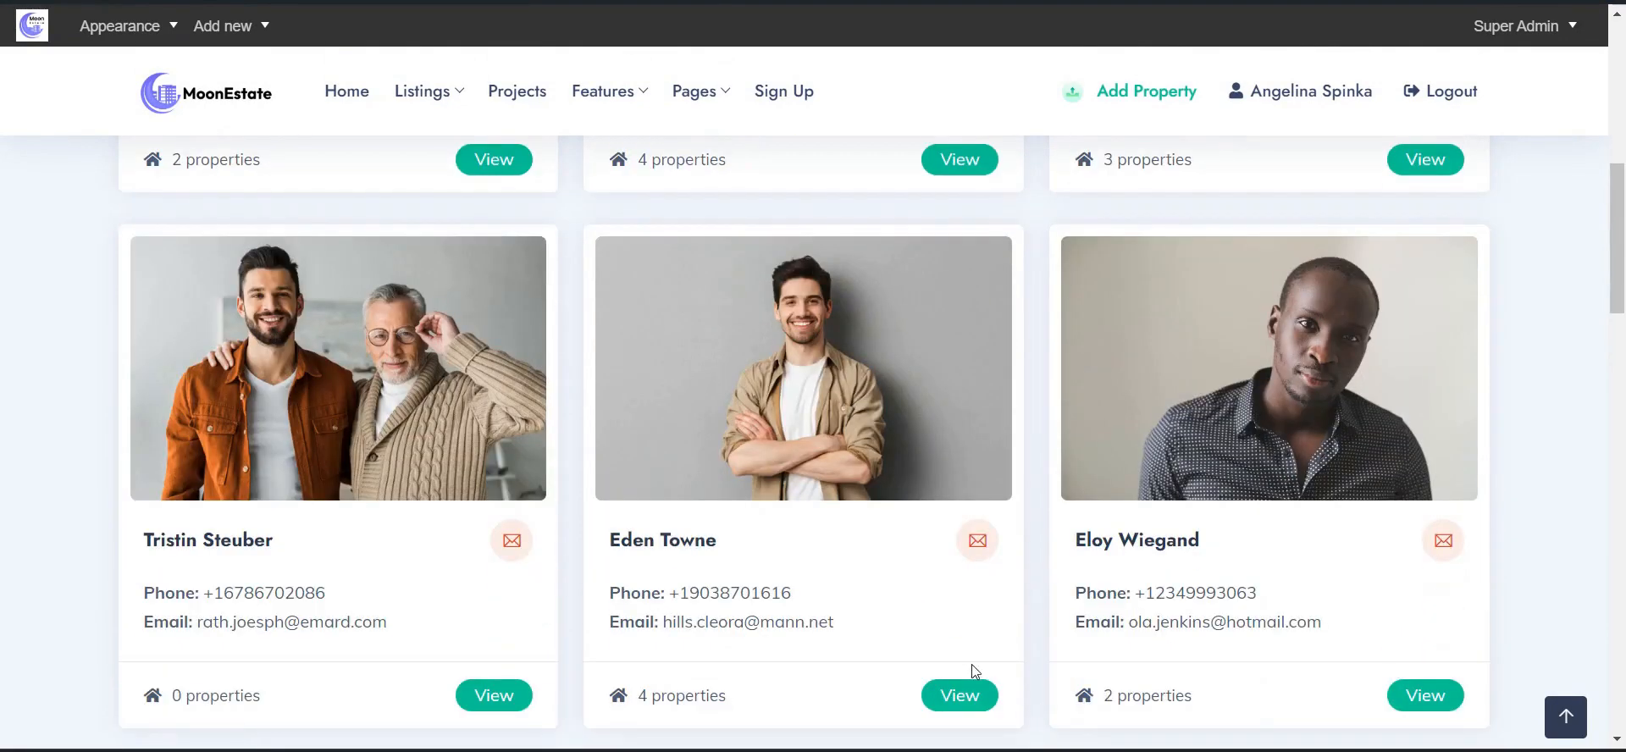
- Open the centre row-two agent's page, show their rental properties, and reveal the My Account submenu
{"action": "left_click", "coordinate": [979, 667]}
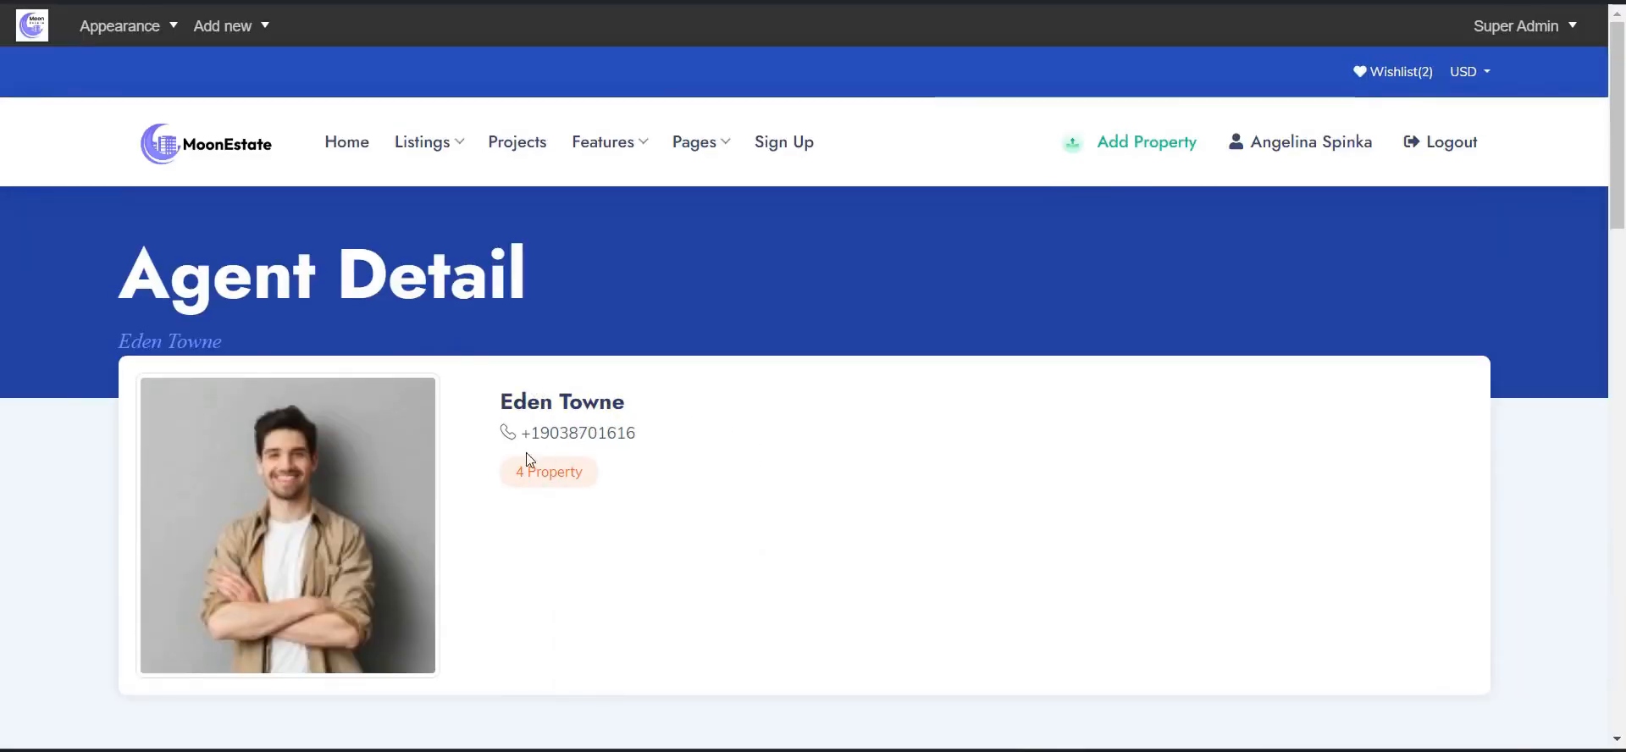
{"action": "scroll", "coordinate": [861, 440], "scroll_direction": "down", "scroll_amount": 6}
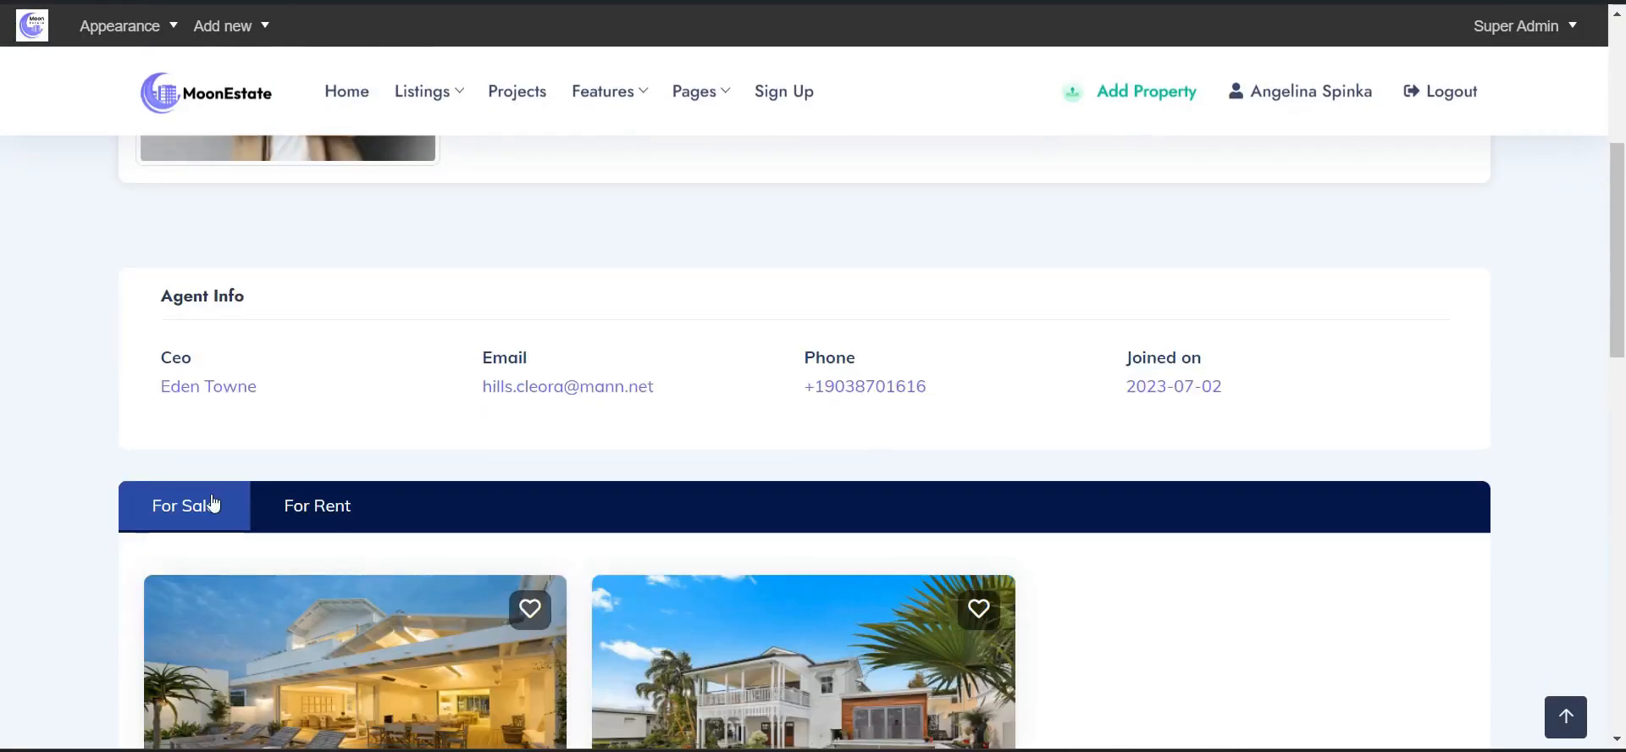
{"action": "scroll", "coordinate": [471, 264], "scroll_direction": "down", "scroll_amount": 2}
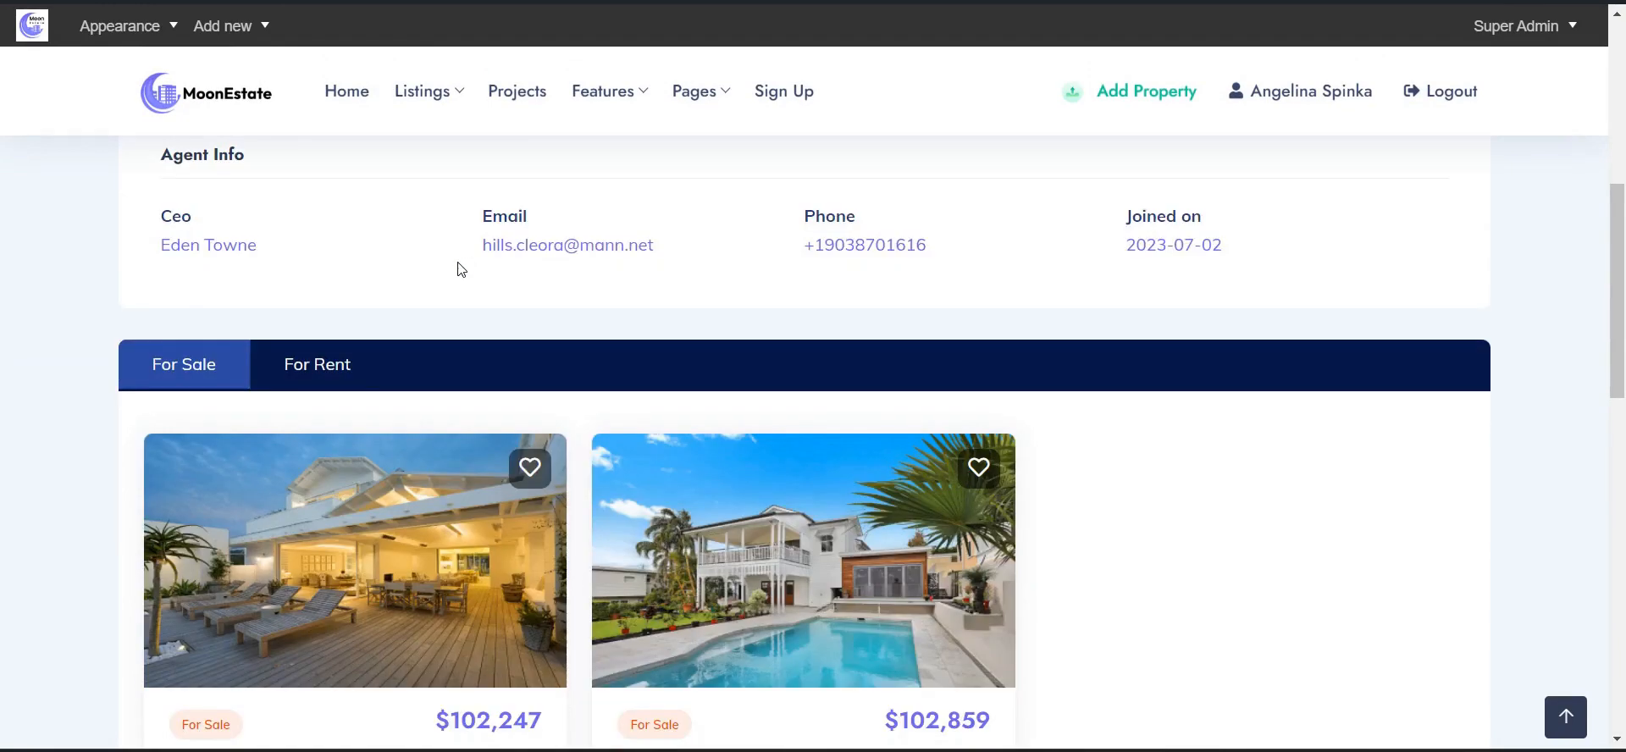
{"action": "left_click", "coordinate": [352, 371]}
{"action": "scroll", "coordinate": [436, 364], "scroll_direction": "down", "scroll_amount": 7}
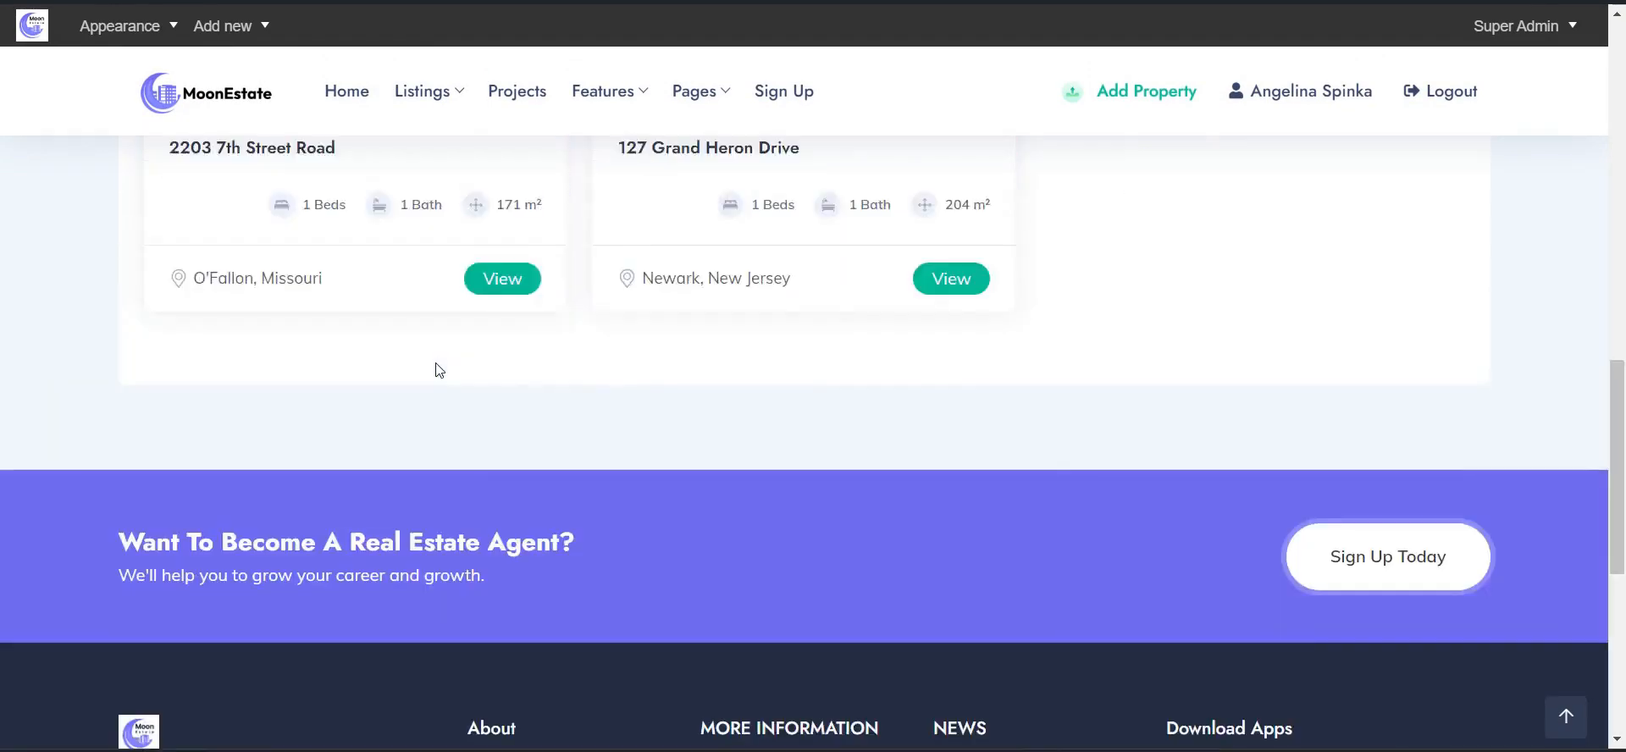
{"action": "scroll", "coordinate": [436, 364], "scroll_direction": "up", "scroll_amount": 5}
{"action": "scroll", "coordinate": [437, 370], "scroll_direction": "up", "scroll_amount": 5}
{"action": "mouse_move", "coordinate": [648, 146]}
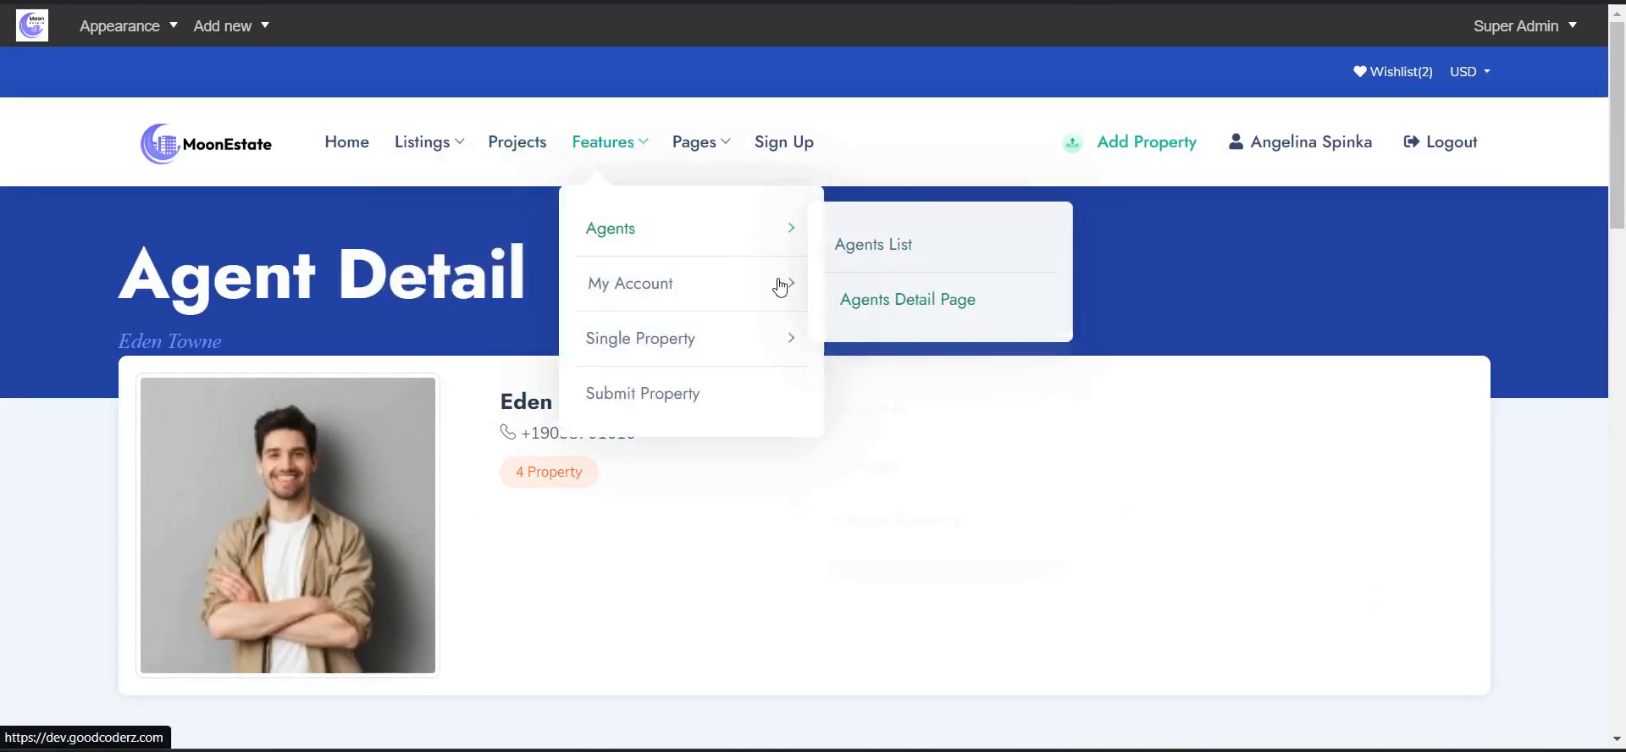
{"action": "mouse_move", "coordinate": [763, 288]}
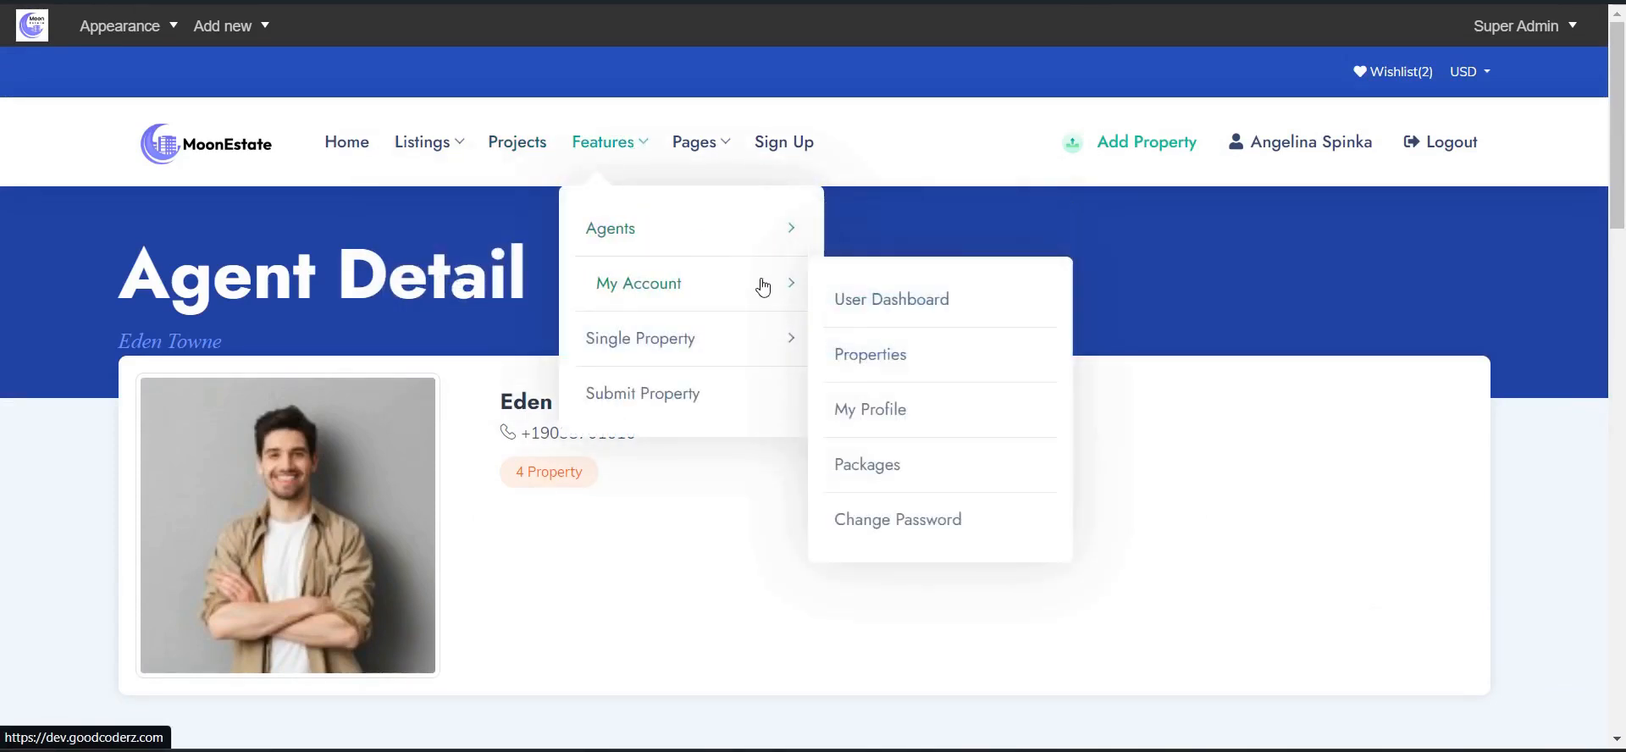
- Open the User Dashboard and scroll through its credits and Activity Logs
{"action": "left_click", "coordinate": [845, 301]}
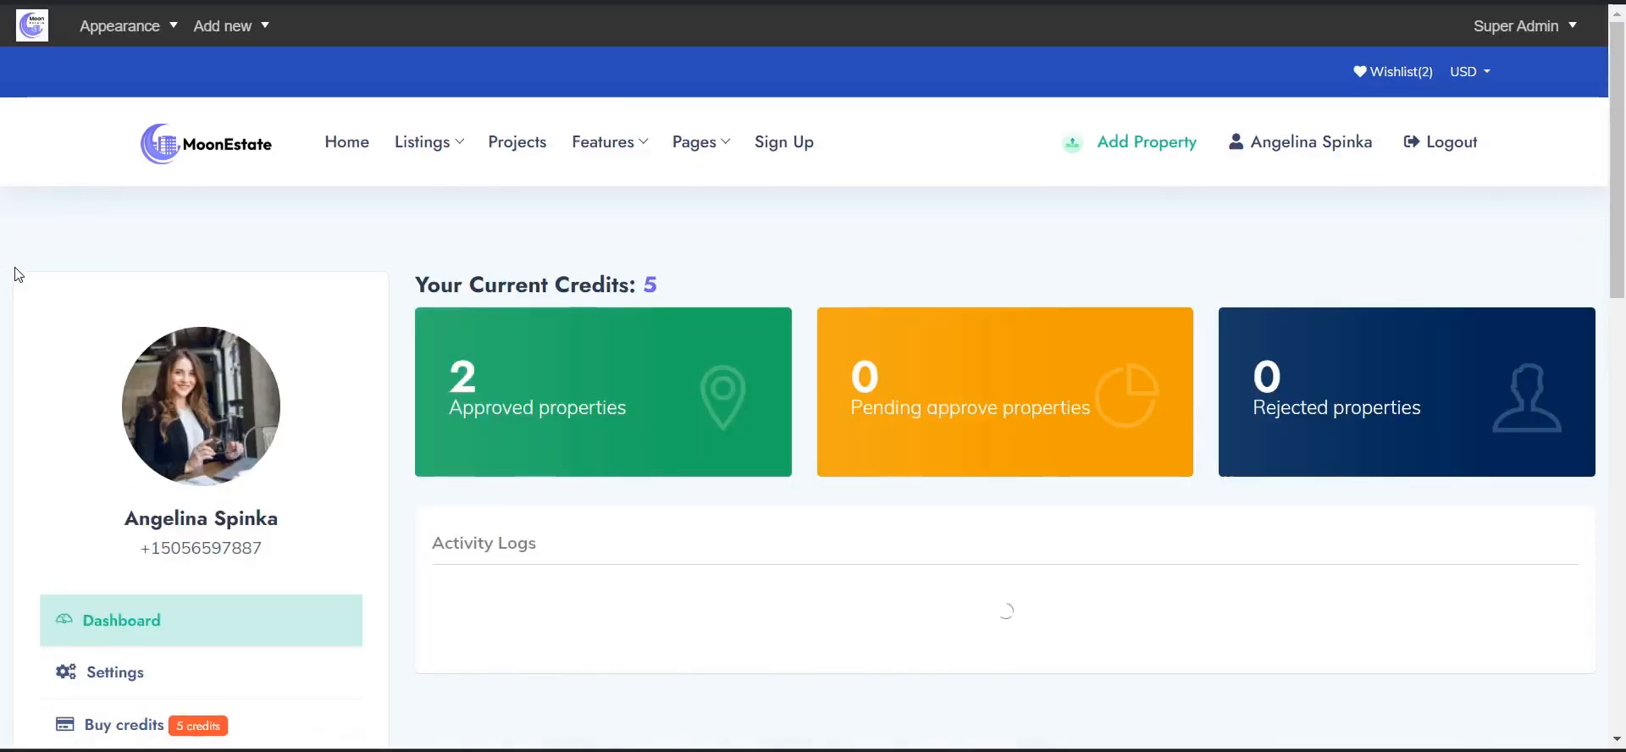
{"action": "scroll", "coordinate": [618, 377], "scroll_direction": "down", "scroll_amount": 3}
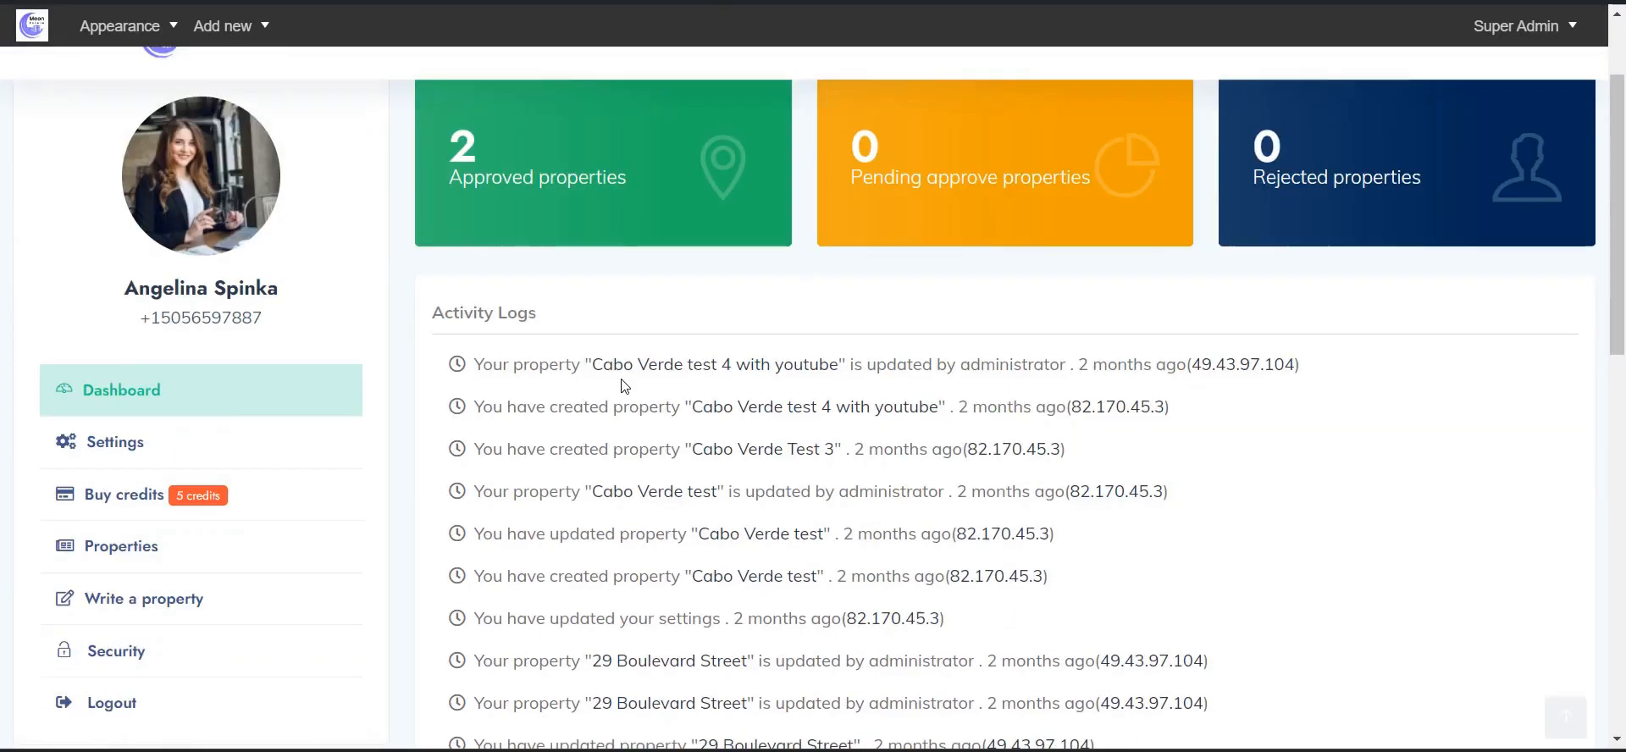
{"action": "scroll", "coordinate": [537, 309], "scroll_direction": "up", "scroll_amount": 3}
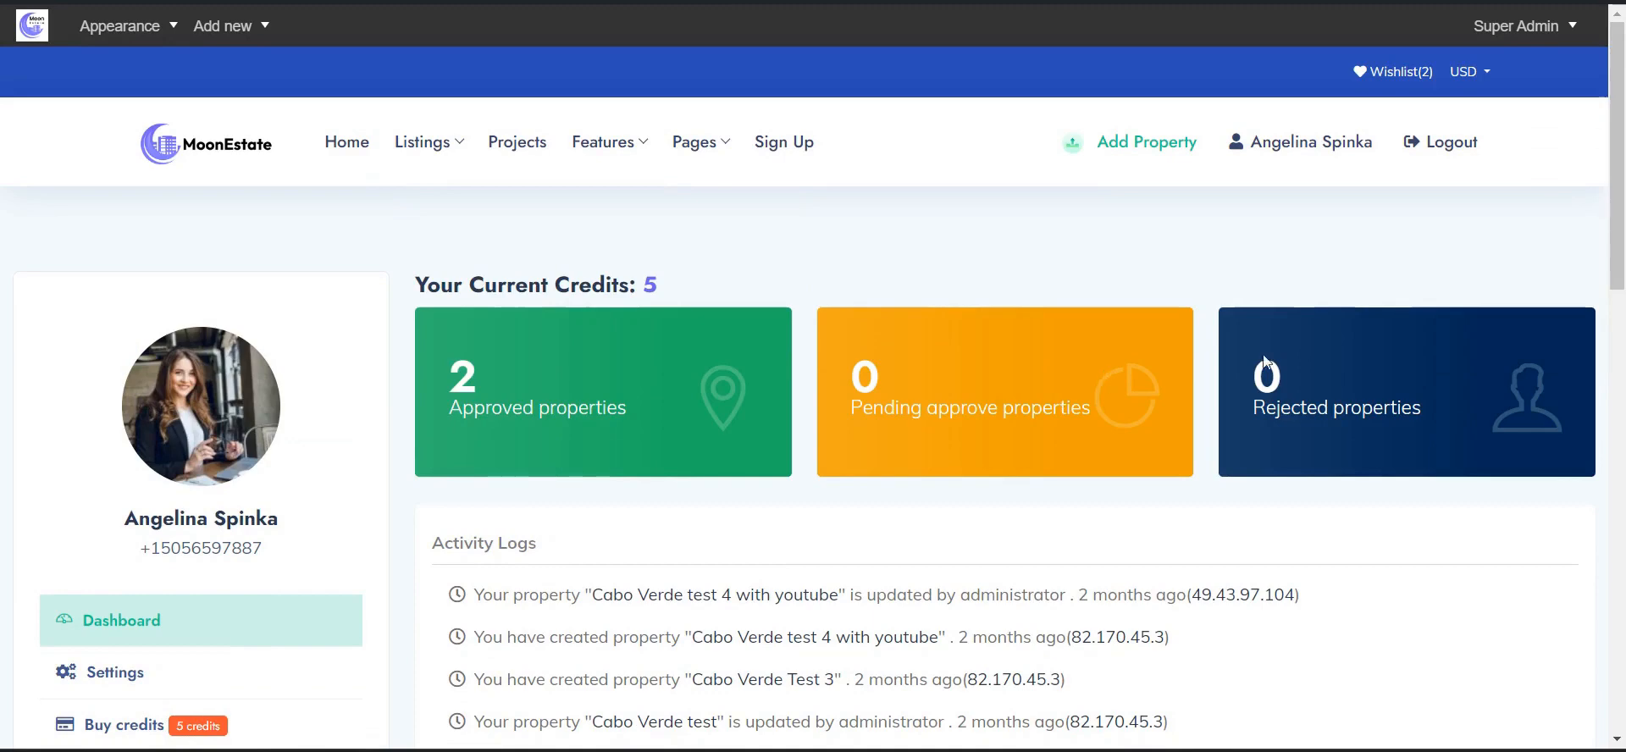
{"action": "scroll", "coordinate": [1465, 375], "scroll_direction": "down", "scroll_amount": 3}
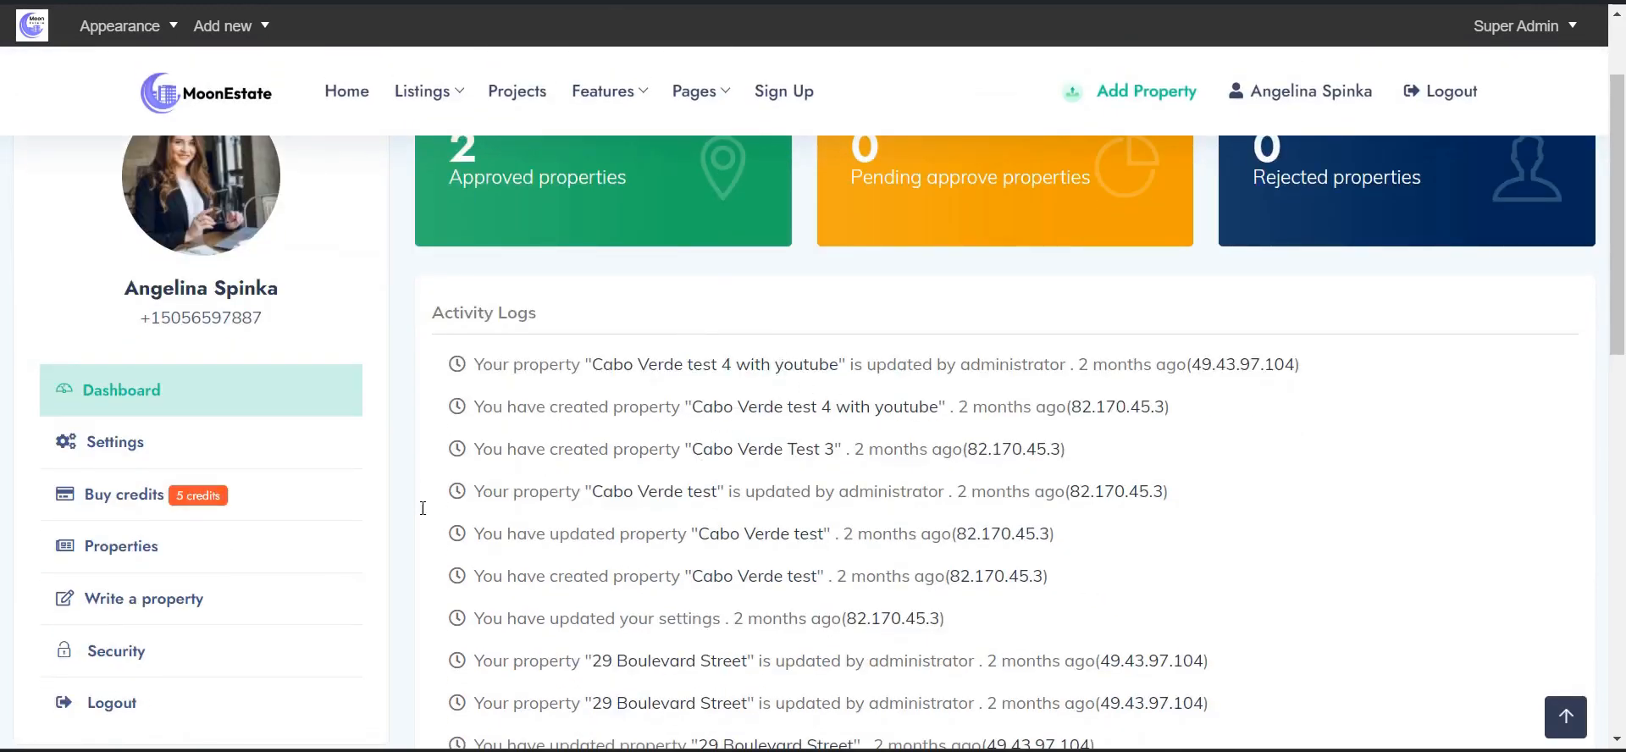
{"action": "scroll", "coordinate": [583, 378], "scroll_direction": "down", "scroll_amount": 7}
{"action": "scroll", "coordinate": [143, 360], "scroll_direction": "up", "scroll_amount": 5}
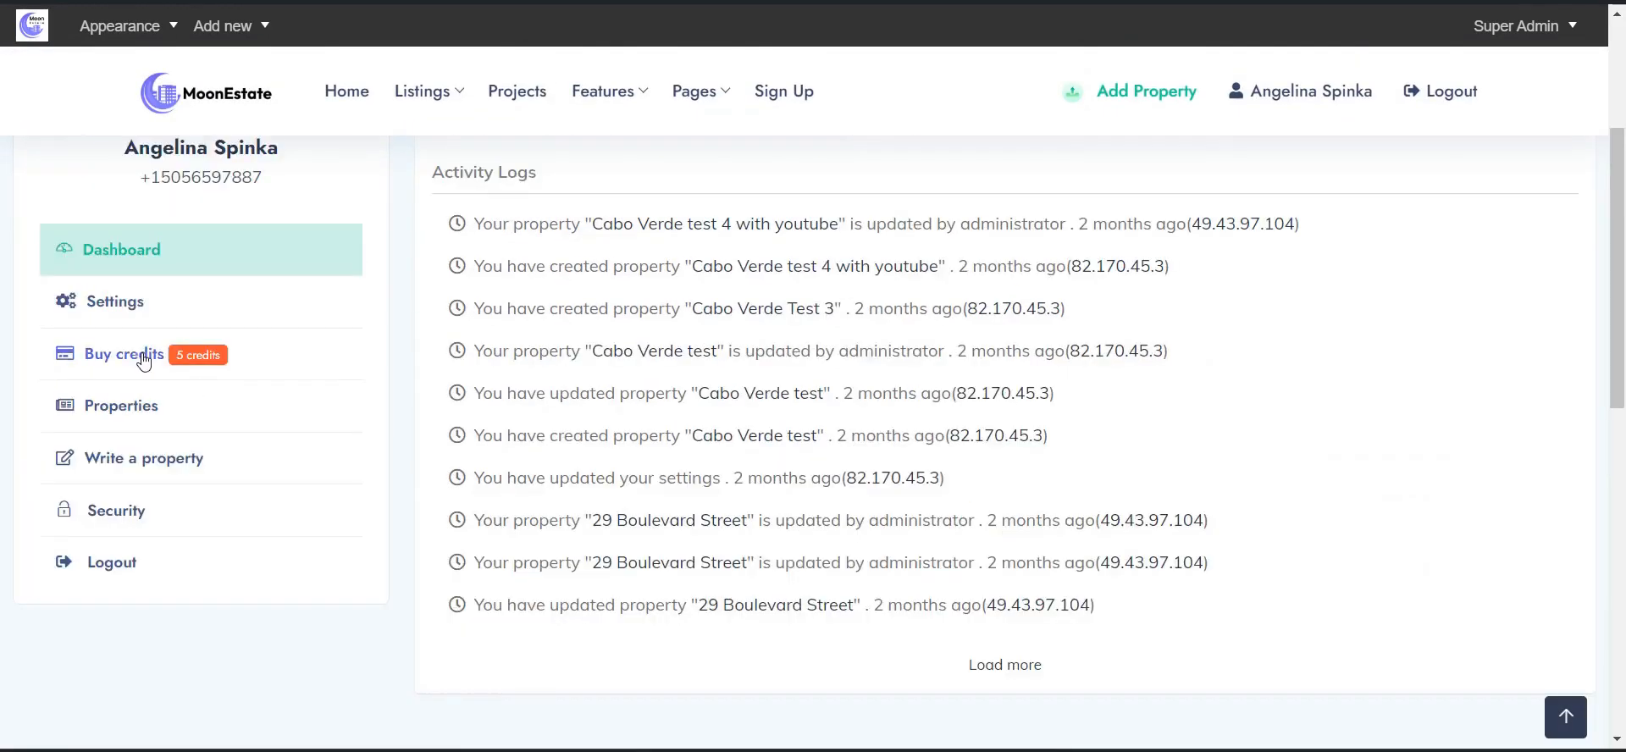
- Go to Settings and look over the Account Information form
{"action": "left_click", "coordinate": [119, 303]}
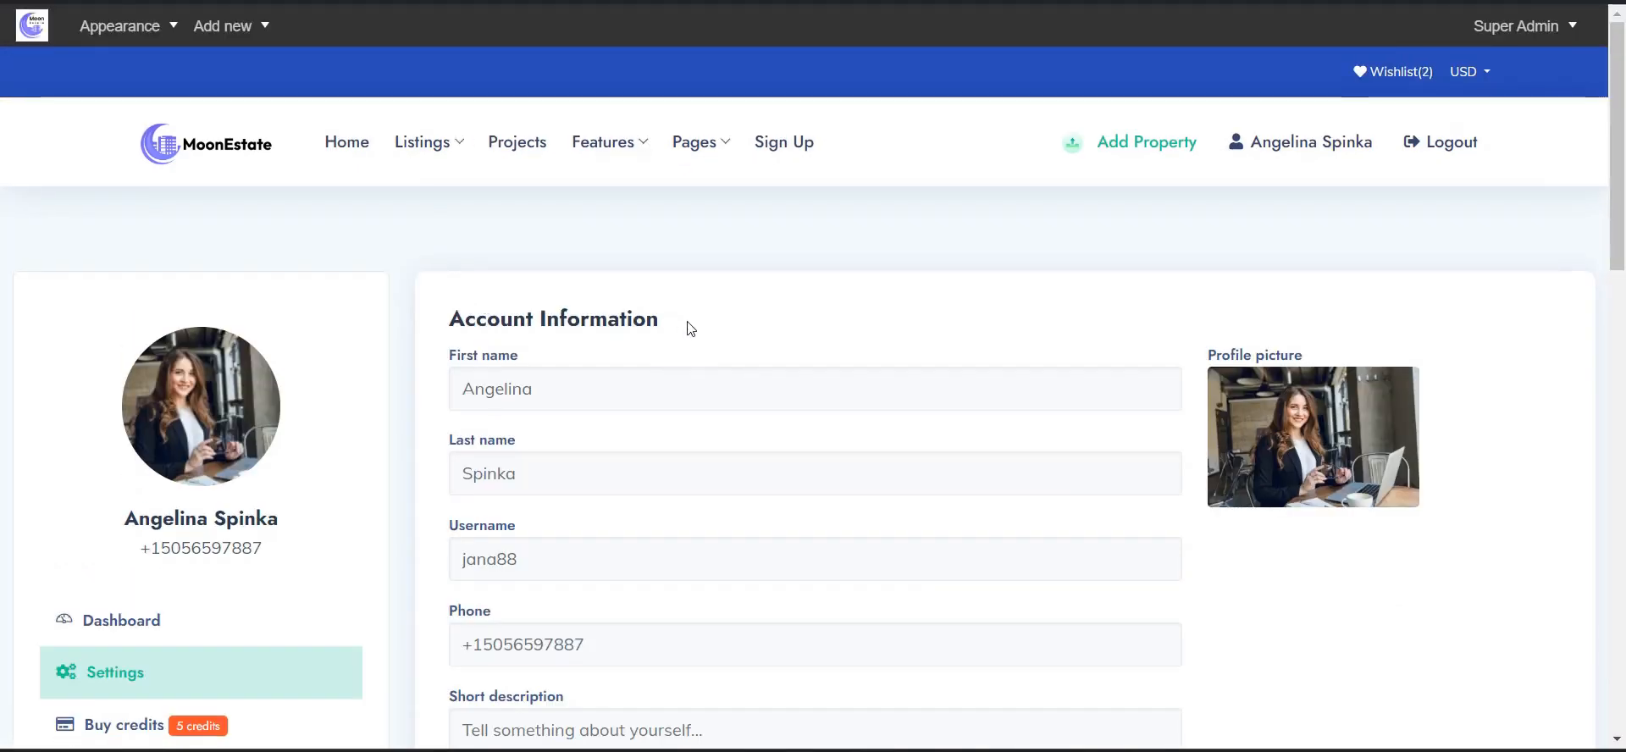
{"action": "scroll", "coordinate": [689, 327], "scroll_direction": "down", "scroll_amount": 5}
{"action": "scroll", "coordinate": [678, 366], "scroll_direction": "up", "scroll_amount": 2}
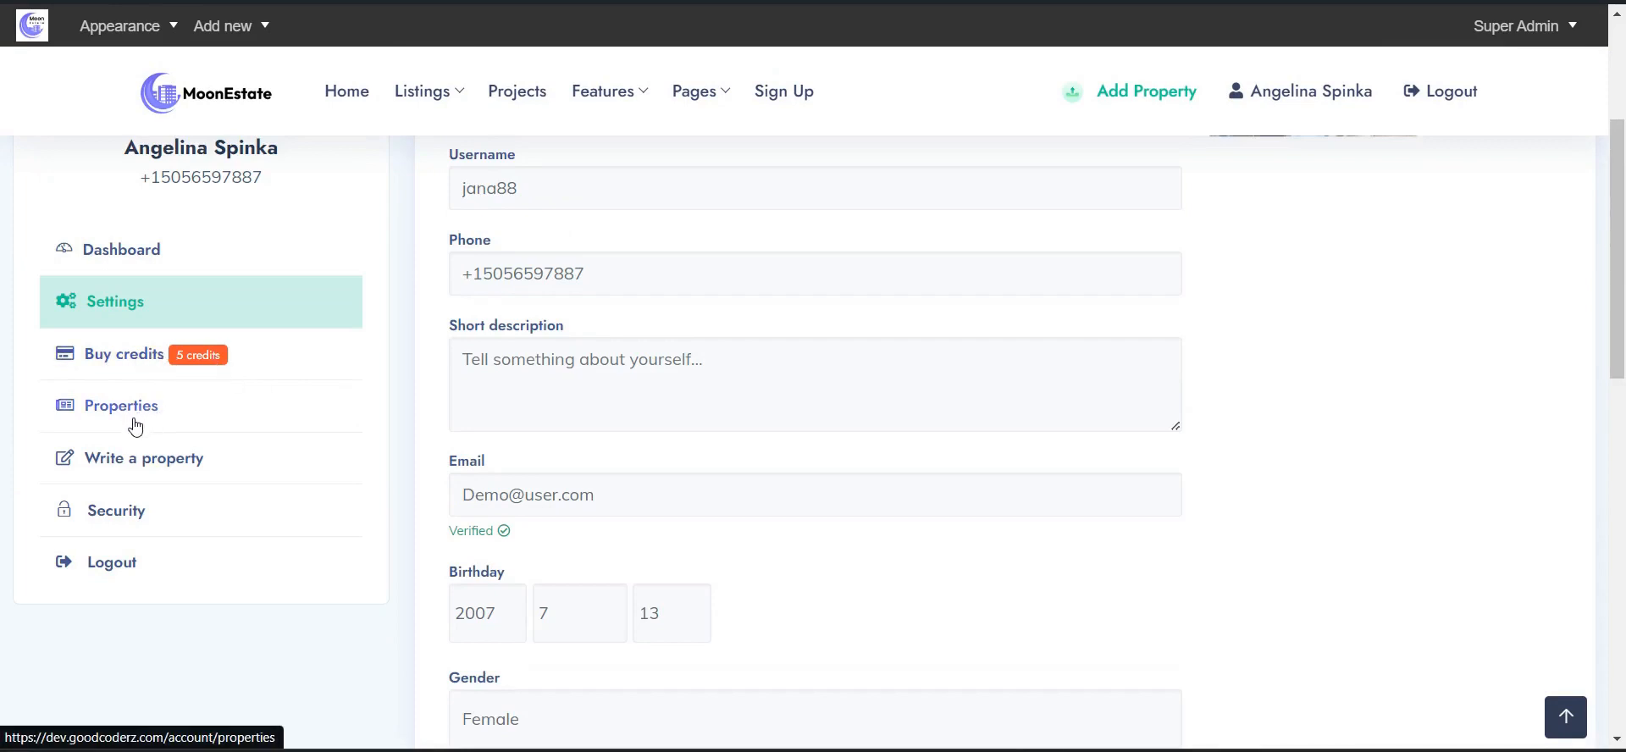
- List the account's properties and open 29 Boulevard Street (row 18) for editing
{"action": "left_click", "coordinate": [197, 409]}
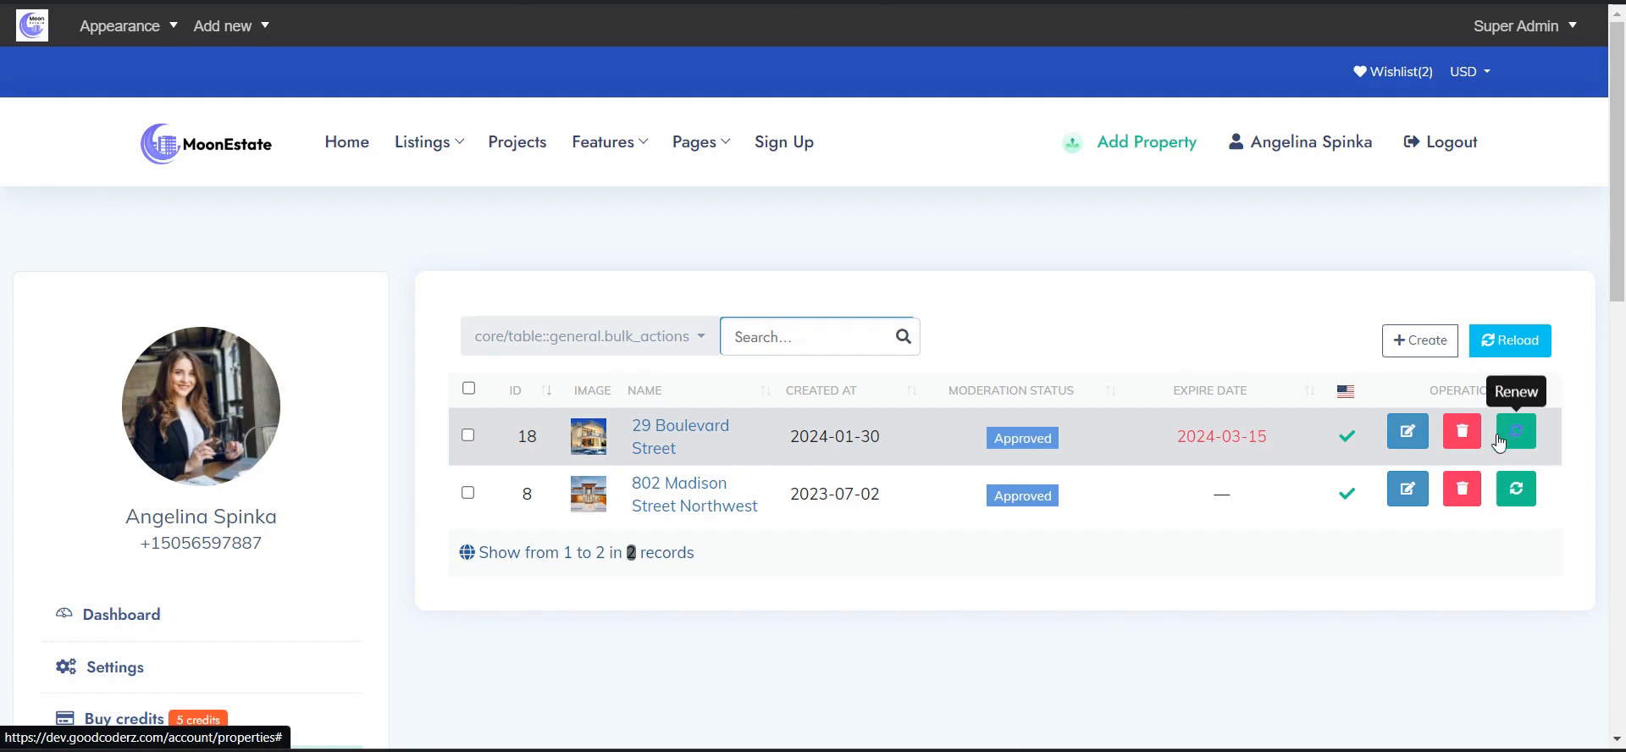
{"action": "left_click", "coordinate": [1408, 438]}
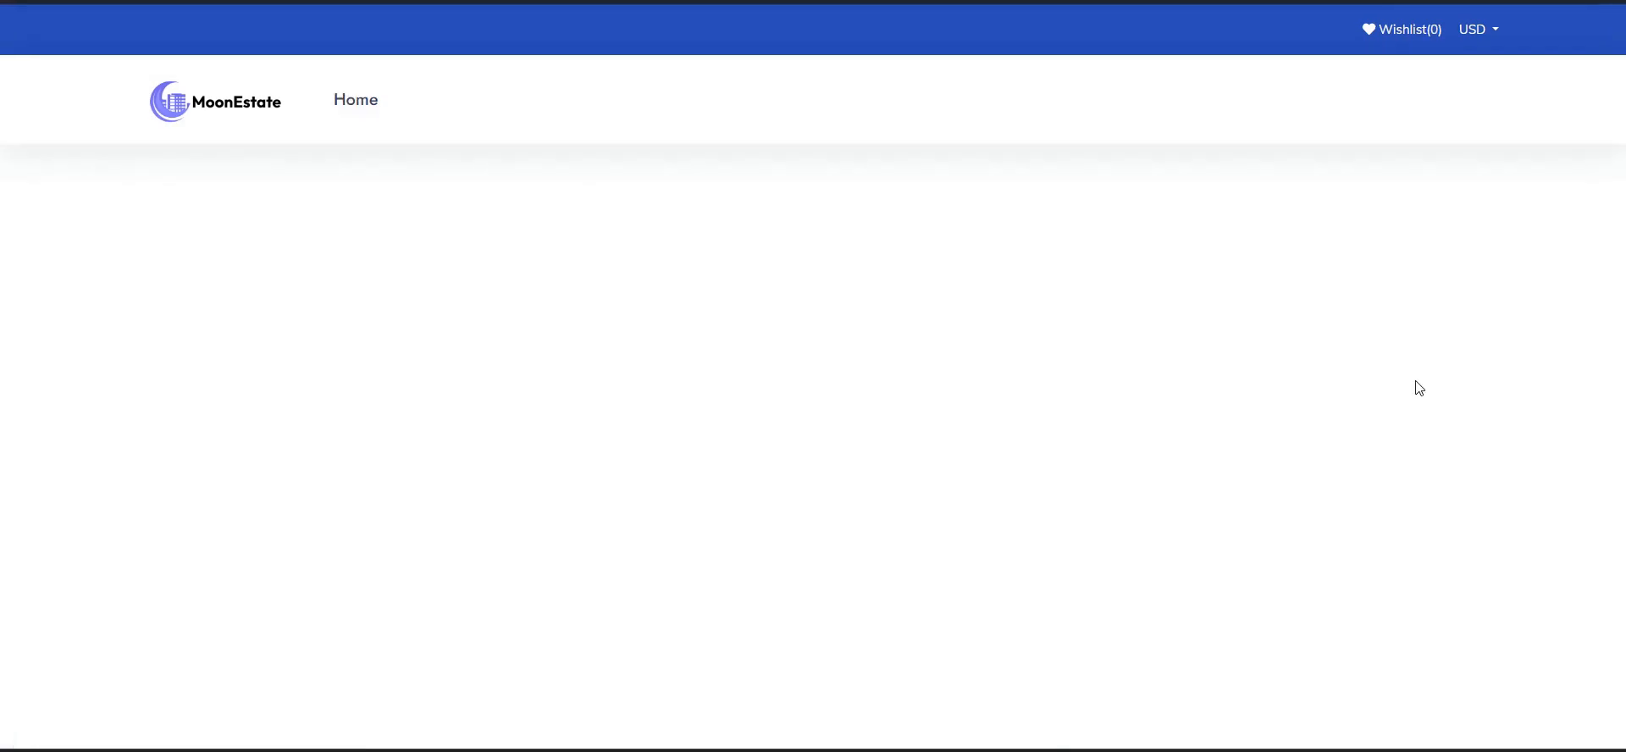
{"action": "scroll", "coordinate": [937, 298], "scroll_direction": "down", "scroll_amount": 3}
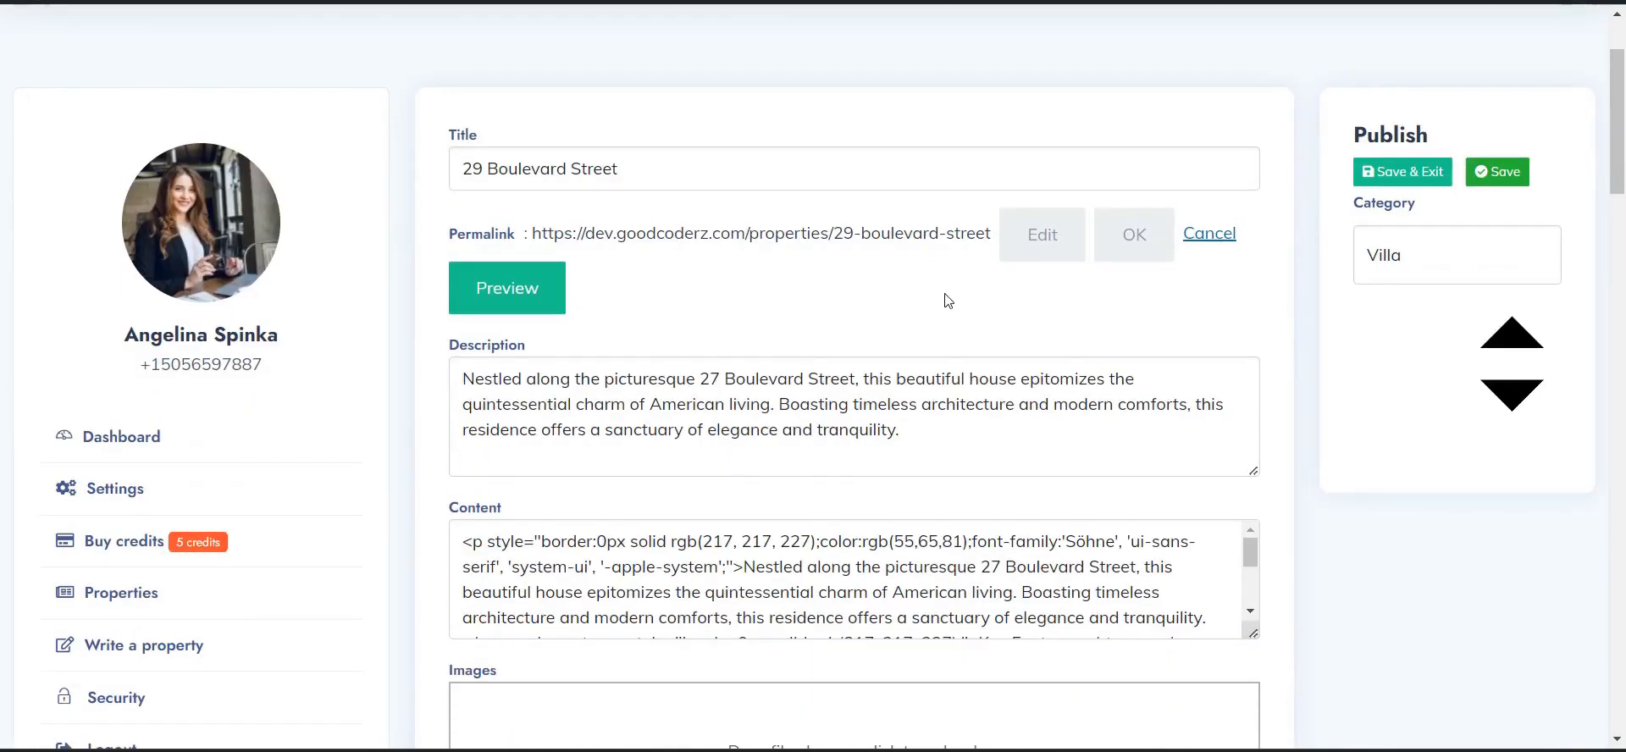
{"action": "scroll", "coordinate": [958, 301], "scroll_direction": "down", "scroll_amount": 6}
{"action": "scroll", "coordinate": [958, 301], "scroll_direction": "down", "scroll_amount": 5}
- Scroll through the edit form's title, description, images, facility distances and Villa category
{"action": "scroll", "coordinate": [960, 298], "scroll_direction": "up", "scroll_amount": 10}
{"action": "scroll", "coordinate": [963, 504], "scroll_direction": "down", "scroll_amount": 10}
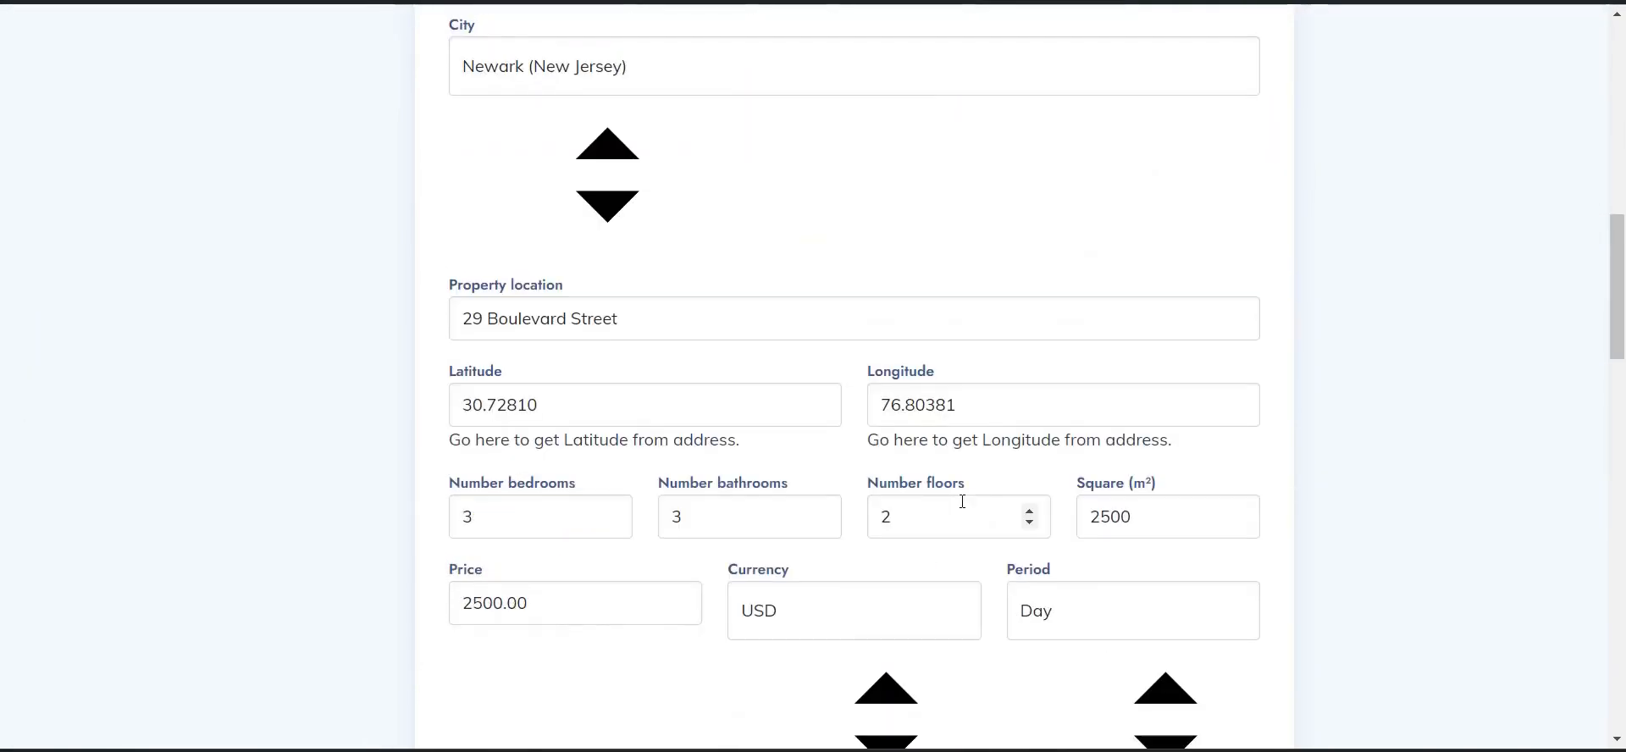
{"action": "scroll", "coordinate": [963, 503], "scroll_direction": "down", "scroll_amount": 3}
{"action": "scroll", "coordinate": [710, 450], "scroll_direction": "down", "scroll_amount": 5}
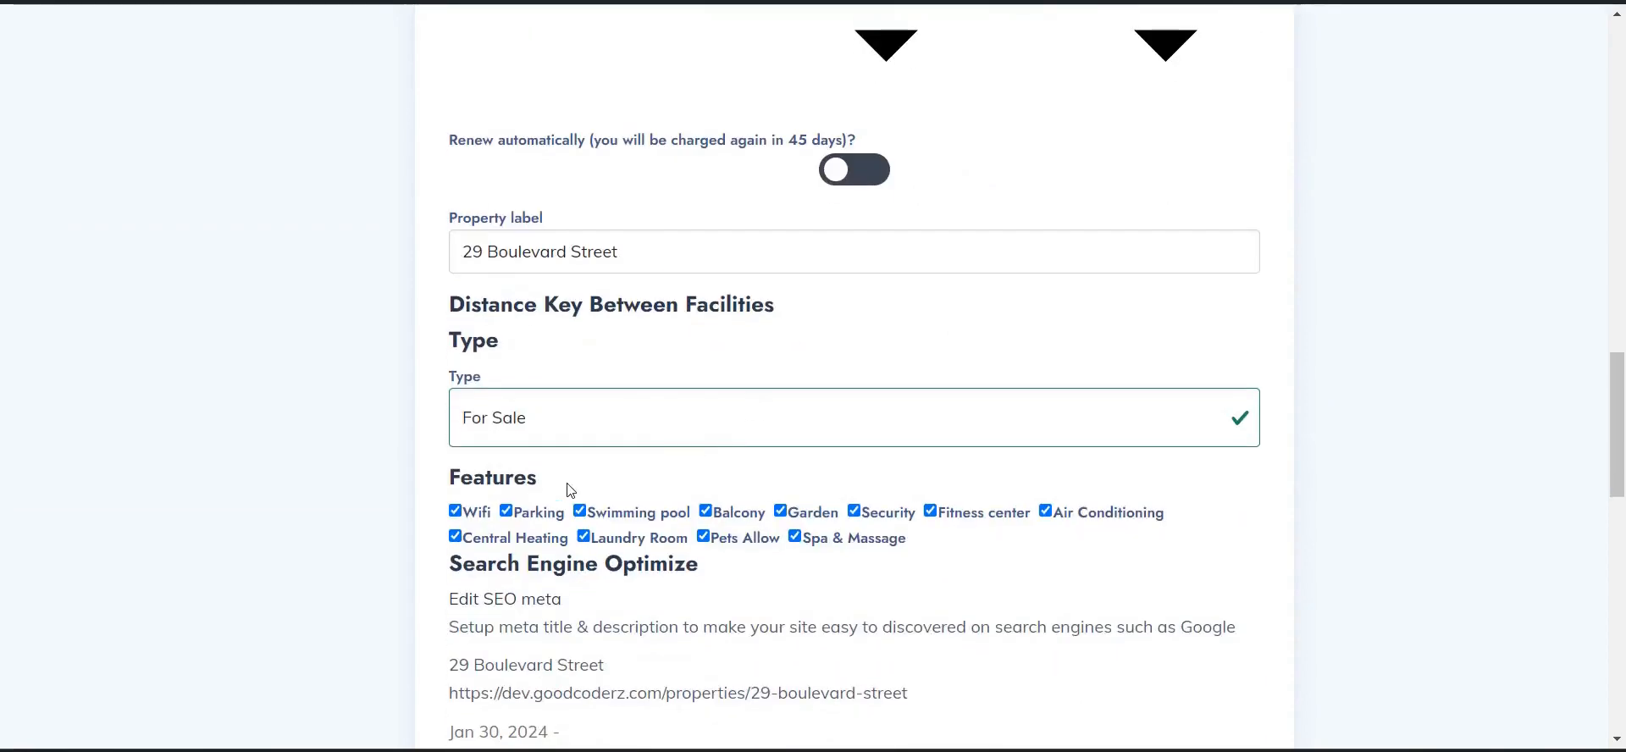
{"action": "scroll", "coordinate": [508, 508], "scroll_direction": "down", "scroll_amount": 3}
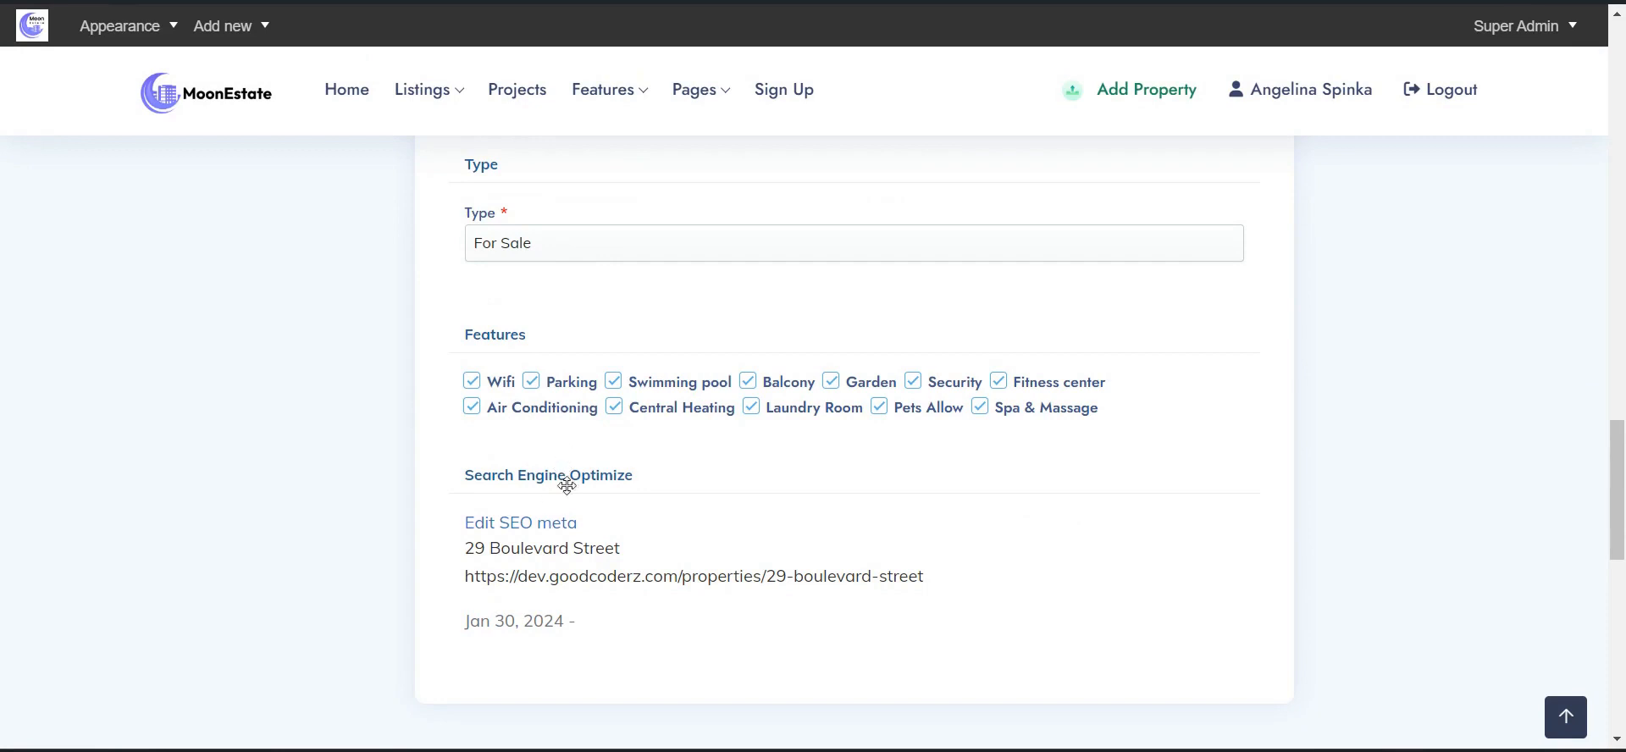
{"action": "scroll", "coordinate": [566, 483], "scroll_direction": "down", "scroll_amount": 2}
{"action": "scroll", "coordinate": [603, 415], "scroll_direction": "up", "scroll_amount": 8}
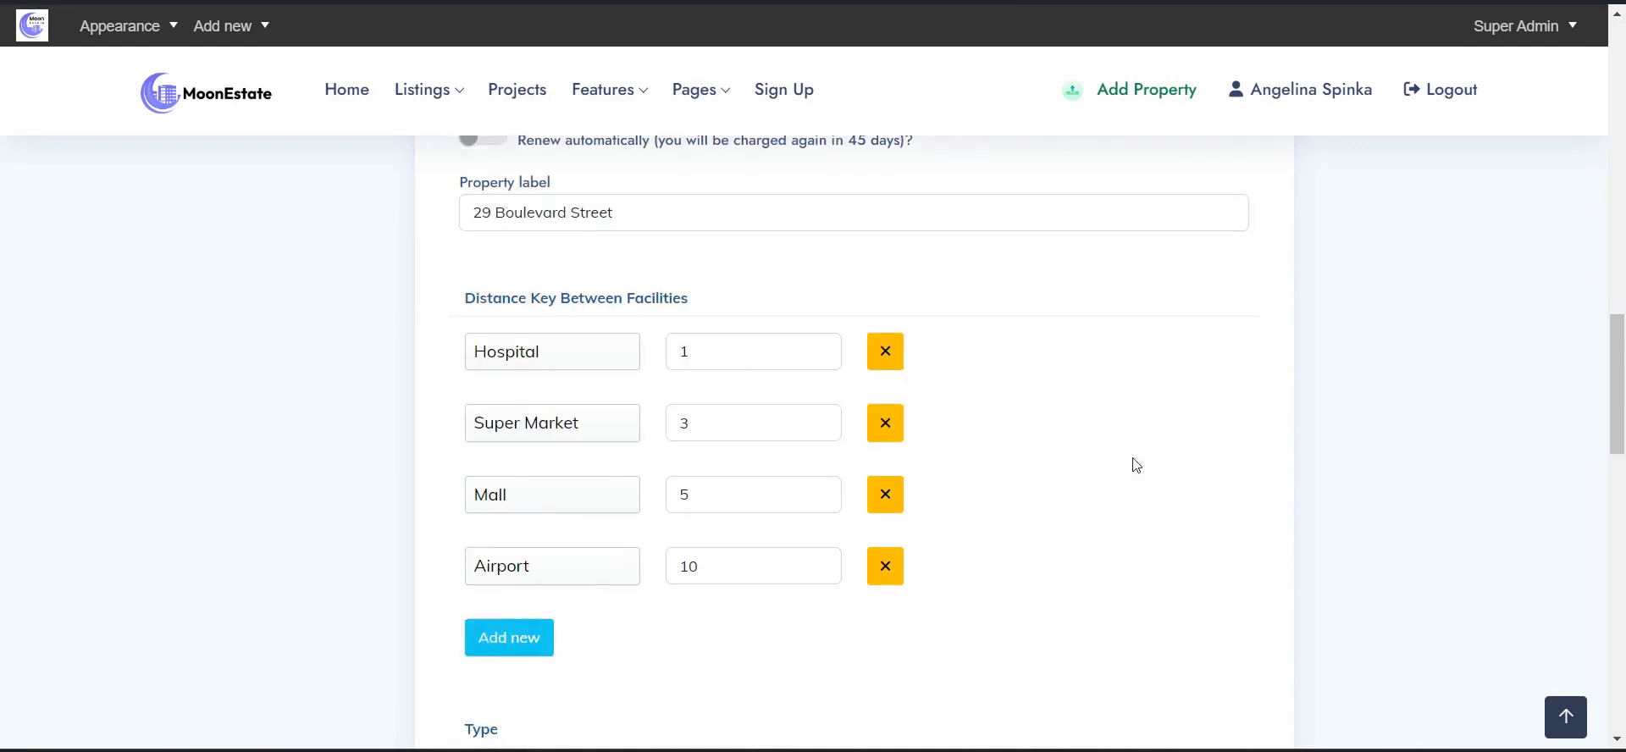
{"action": "scroll", "coordinate": [1136, 465], "scroll_direction": "up", "scroll_amount": 15}
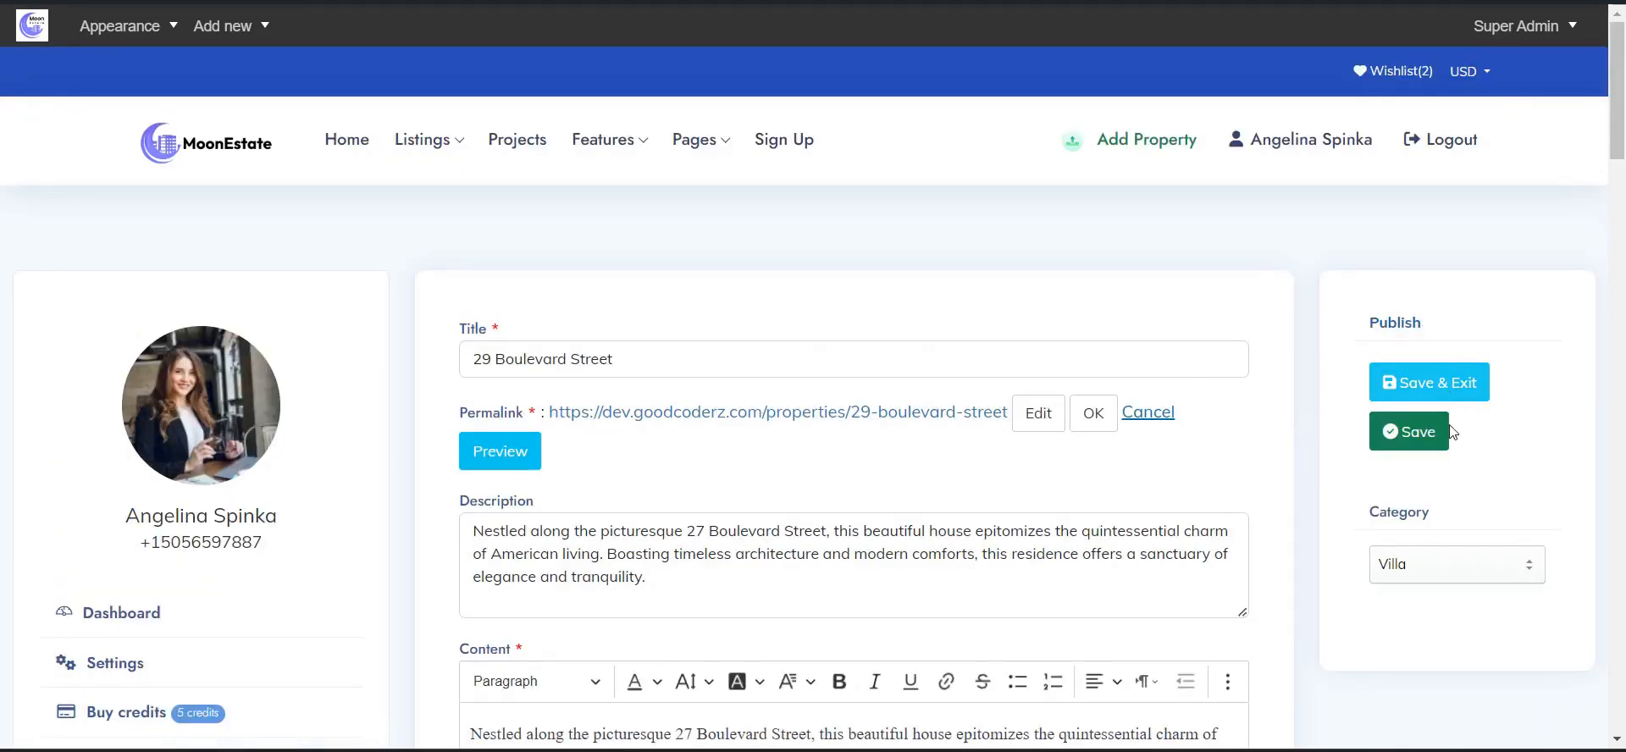
- Check the listing's Category options, leaving it set to Villa
{"action": "left_click", "coordinate": [1446, 585]}
{"action": "left_click", "coordinate": [1440, 570]}
{"action": "scroll", "coordinate": [443, 435], "scroll_direction": "down", "scroll_amount": 4}
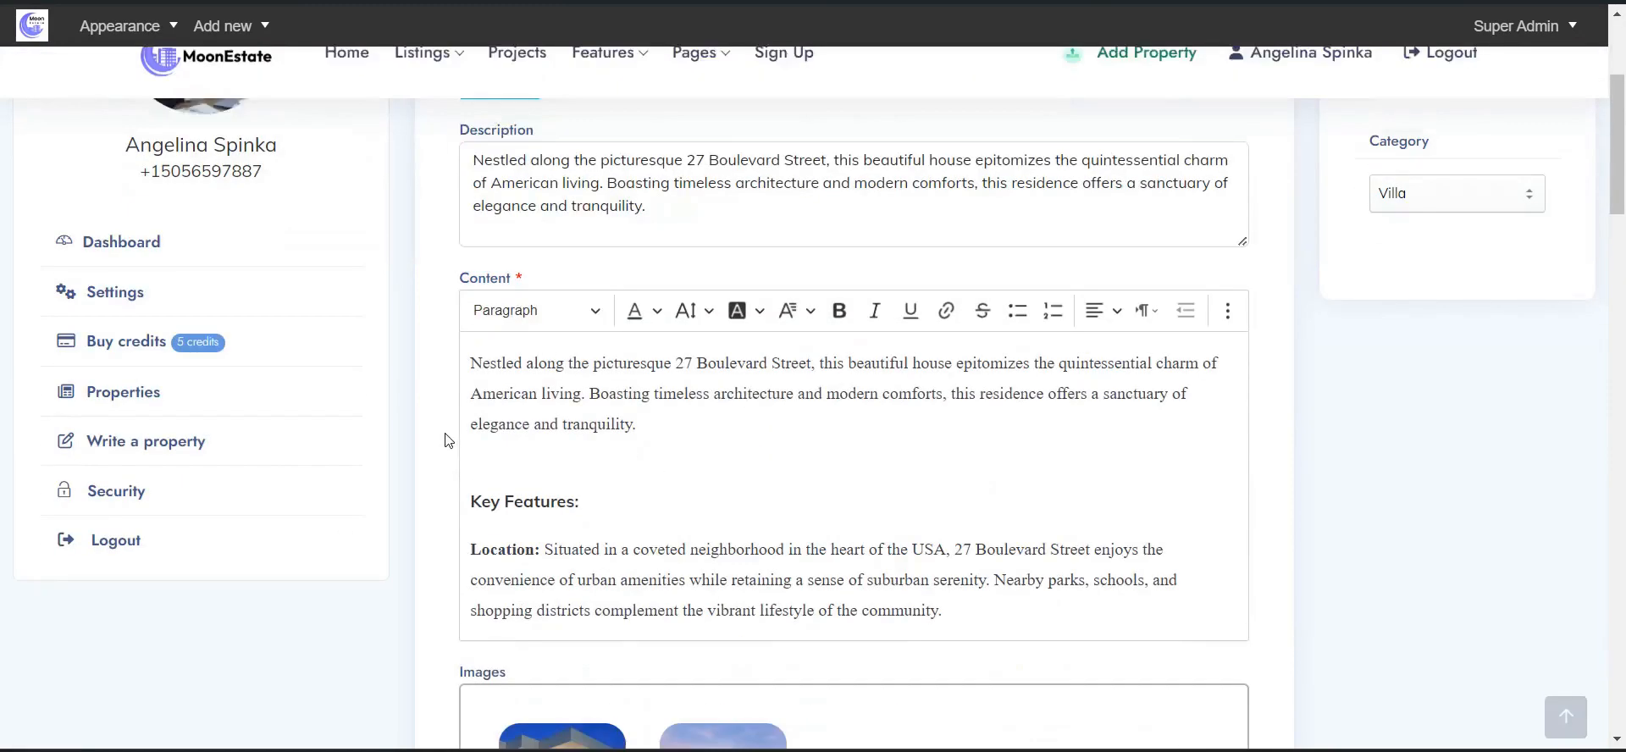
- Start a new blank property listing and scroll through its empty form
{"action": "left_click", "coordinate": [145, 464]}
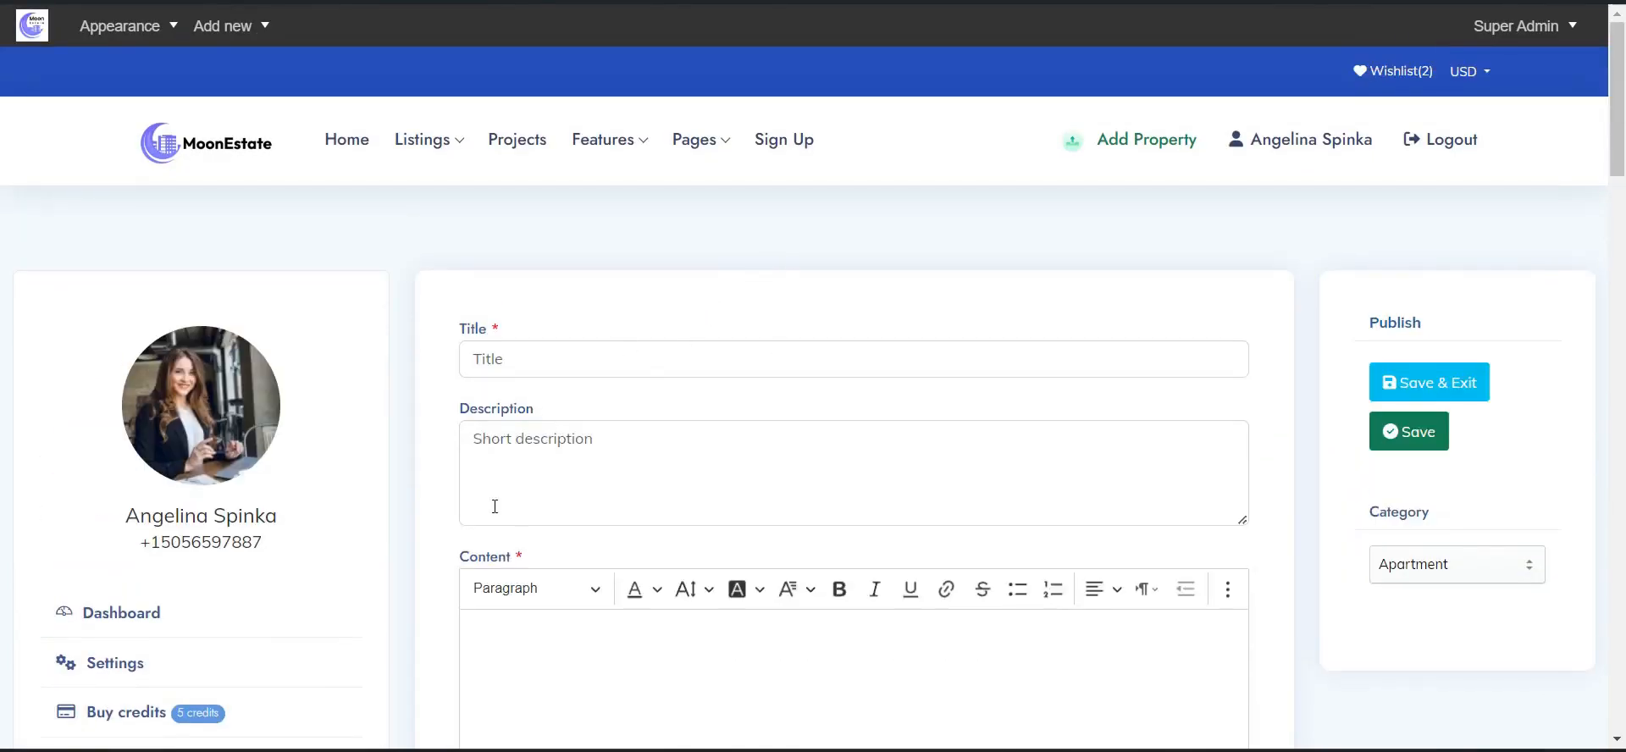
{"action": "scroll", "coordinate": [642, 462], "scroll_direction": "down", "scroll_amount": 20}
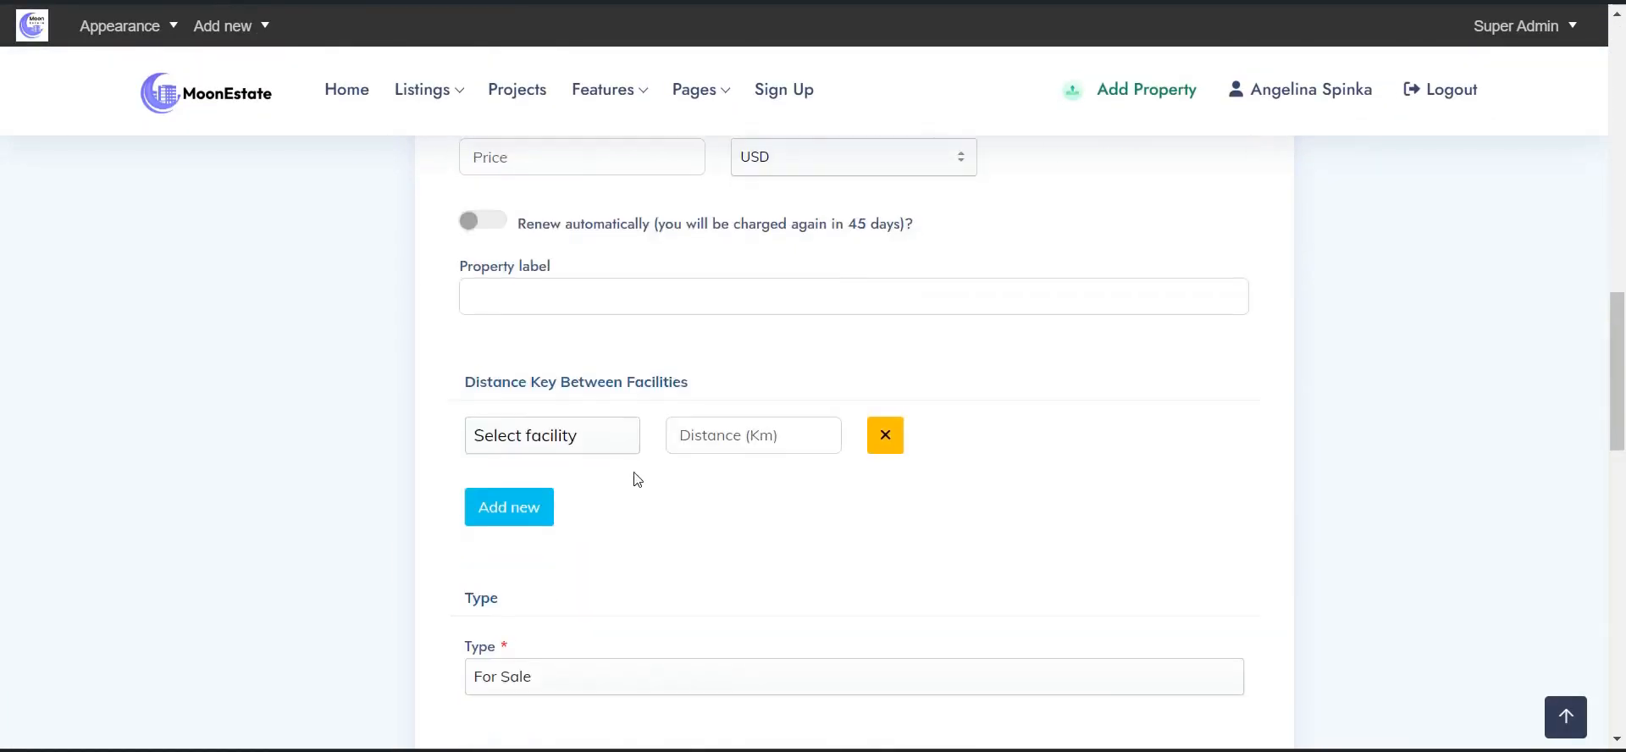
{"action": "scroll", "coordinate": [669, 486], "scroll_direction": "up", "scroll_amount": 20}
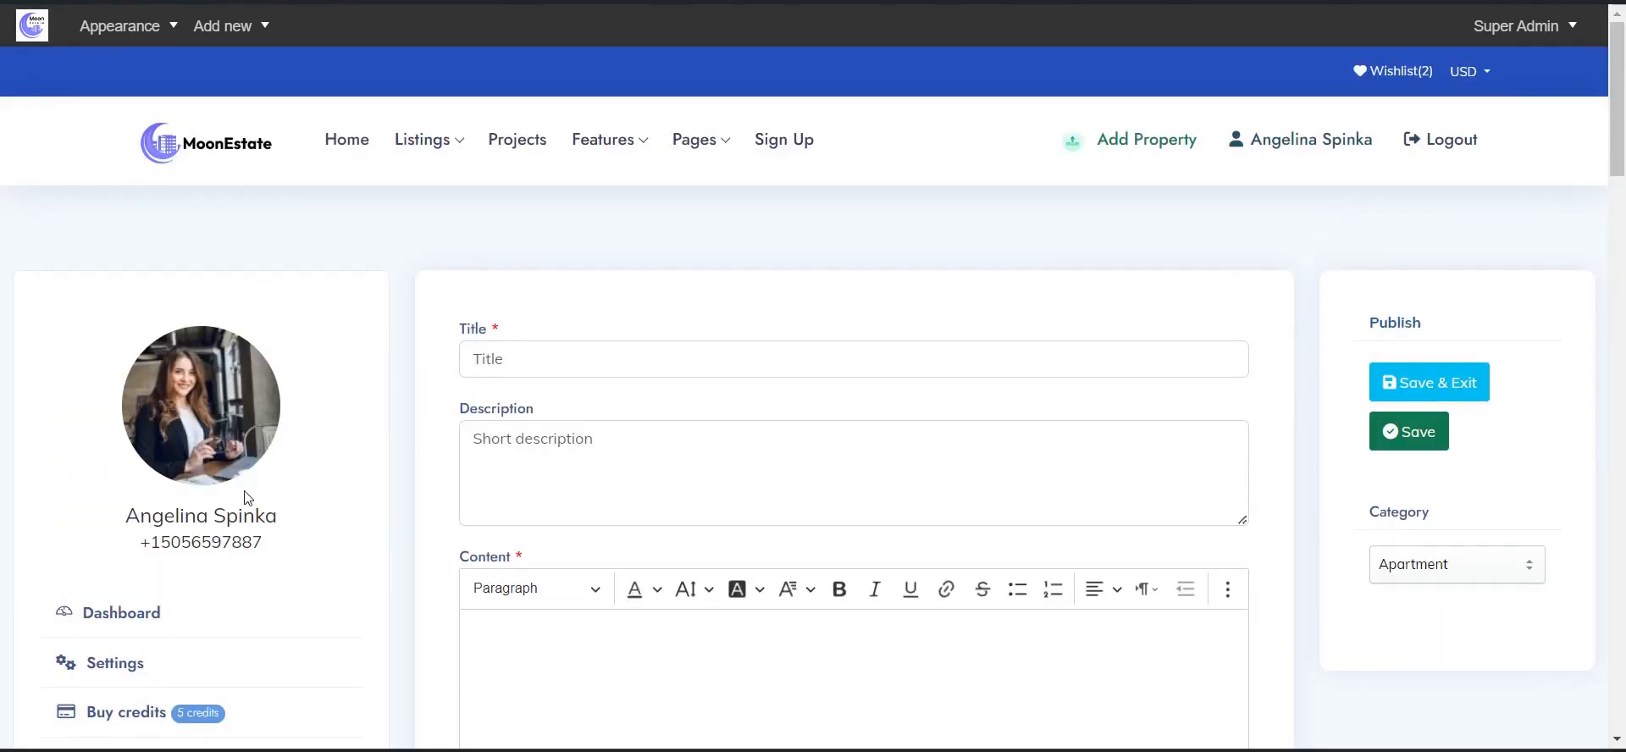
{"action": "scroll", "coordinate": [242, 495], "scroll_direction": "down", "scroll_amount": 3}
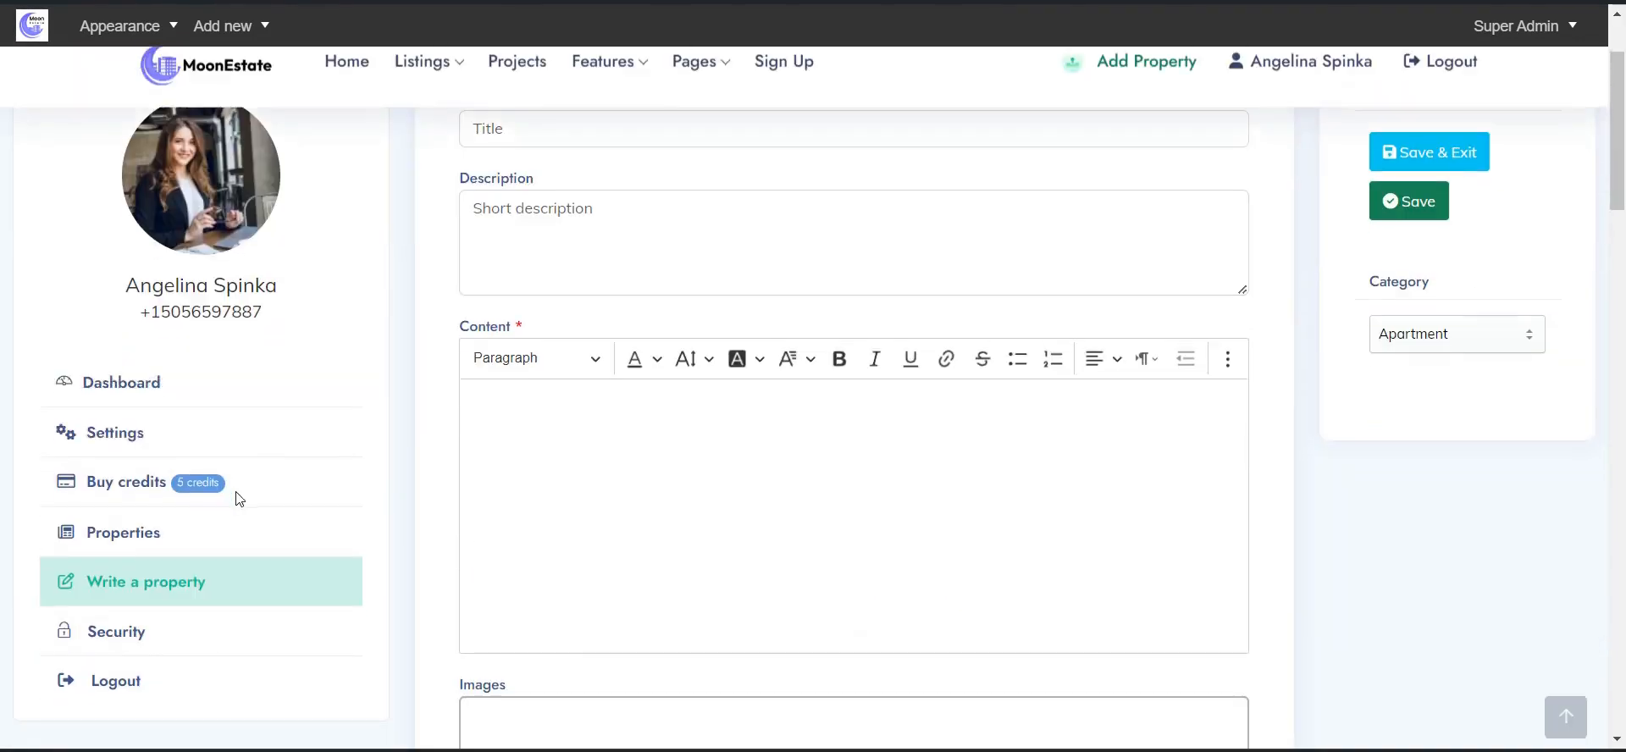
- Open the Security page with empty new-password and confirmation-password fields
{"action": "left_click", "coordinate": [136, 634]}
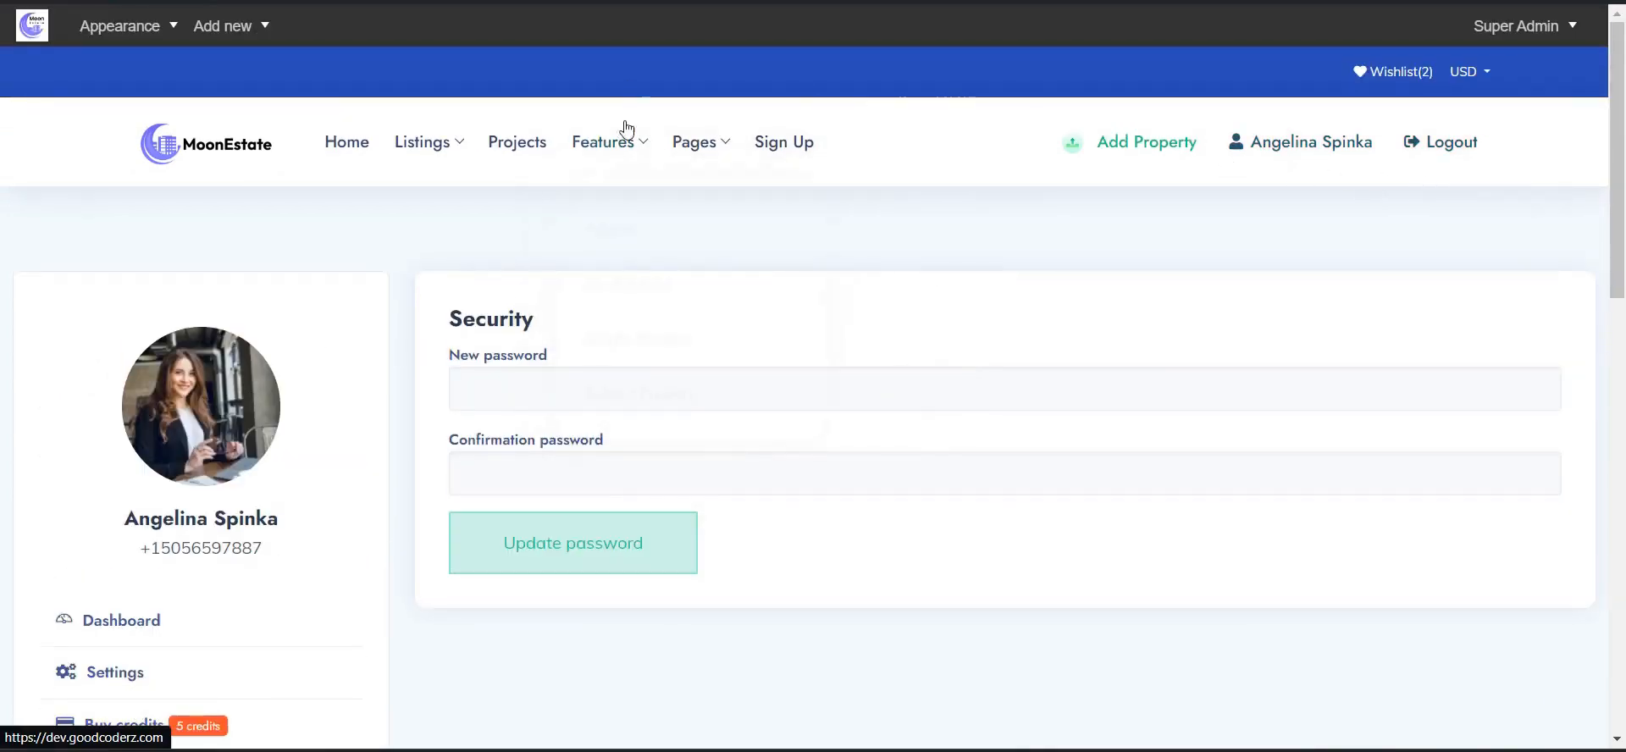
{"action": "mouse_move", "coordinate": [627, 148]}
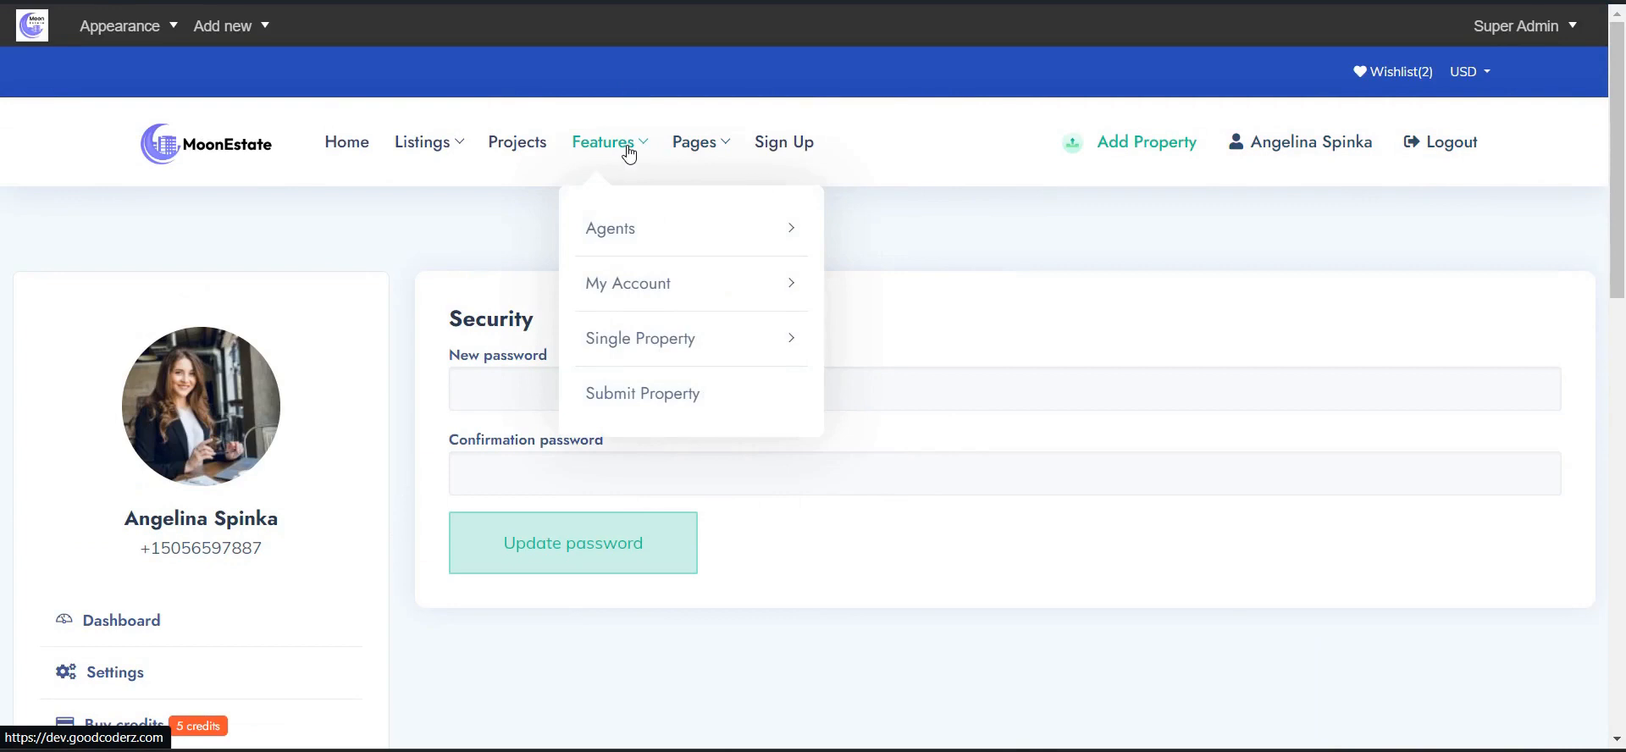
{"action": "mouse_move", "coordinate": [682, 356]}
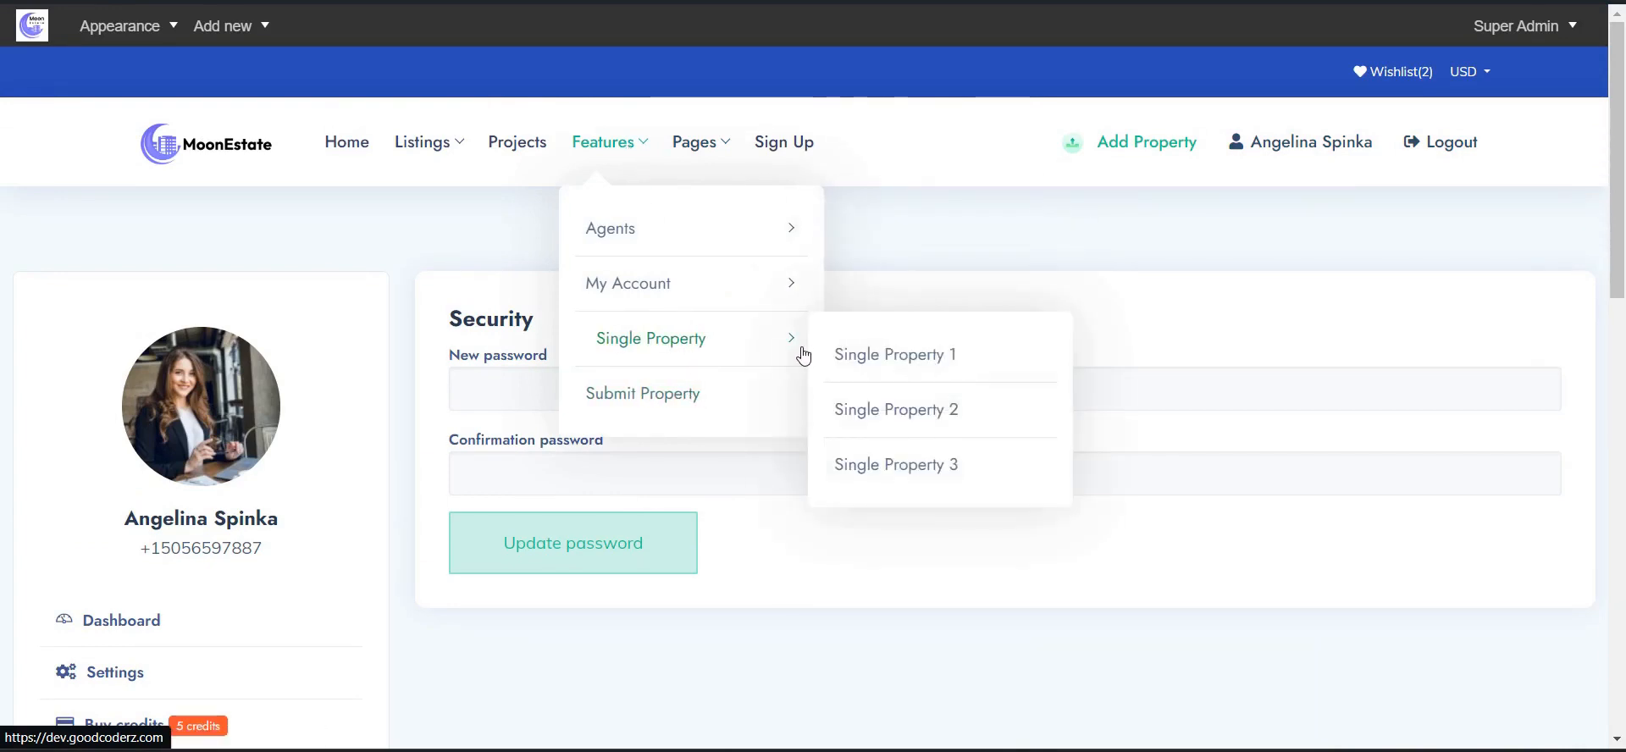
- Preview the Single Property 1 and Single Property 2 sample property pages
{"action": "left_click", "coordinate": [858, 355]}
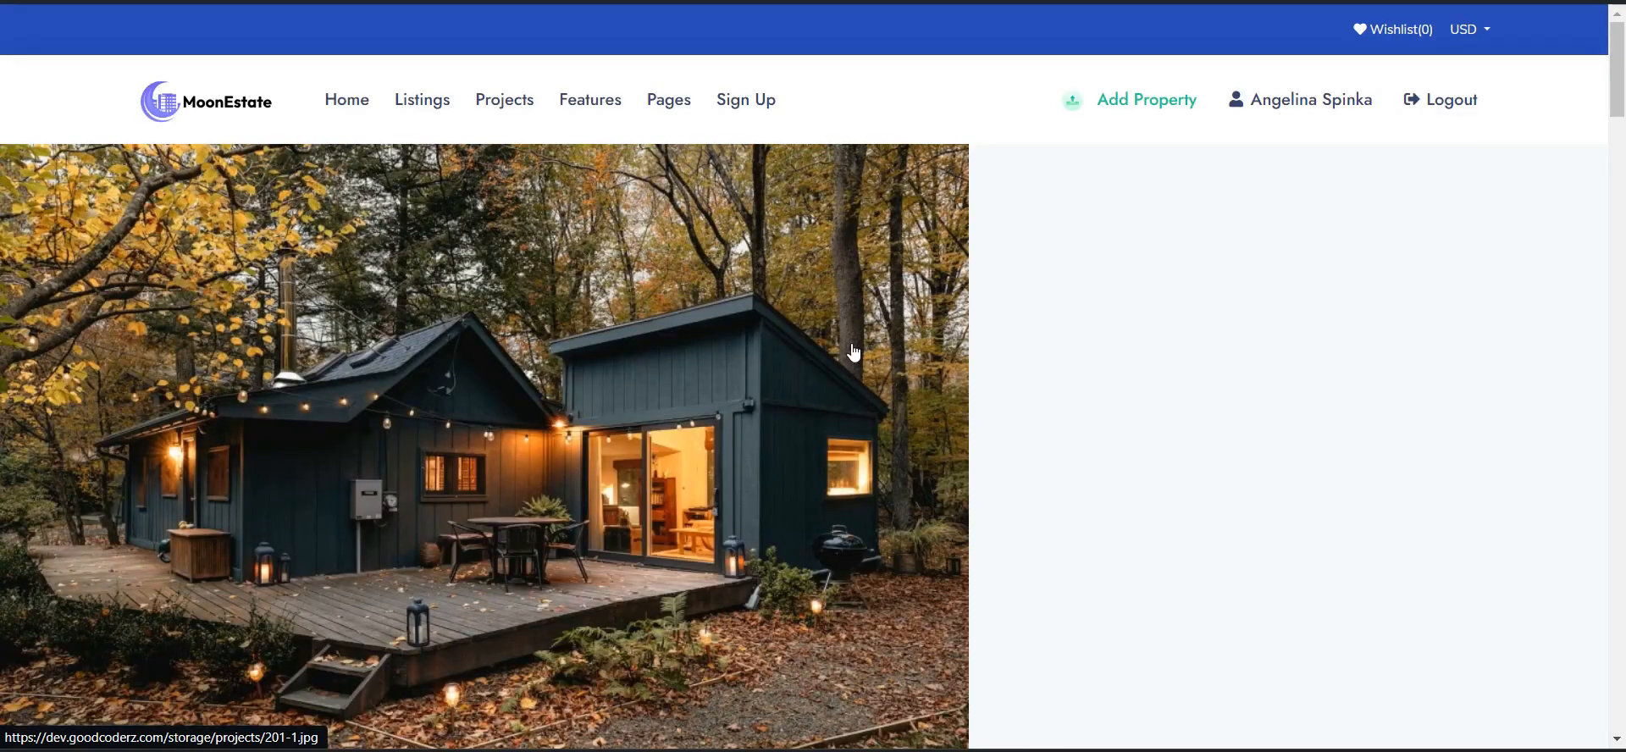
{"action": "scroll", "coordinate": [902, 347], "scroll_direction": "down", "scroll_amount": 10}
{"action": "scroll", "coordinate": [902, 347], "scroll_direction": "down", "scroll_amount": 5}
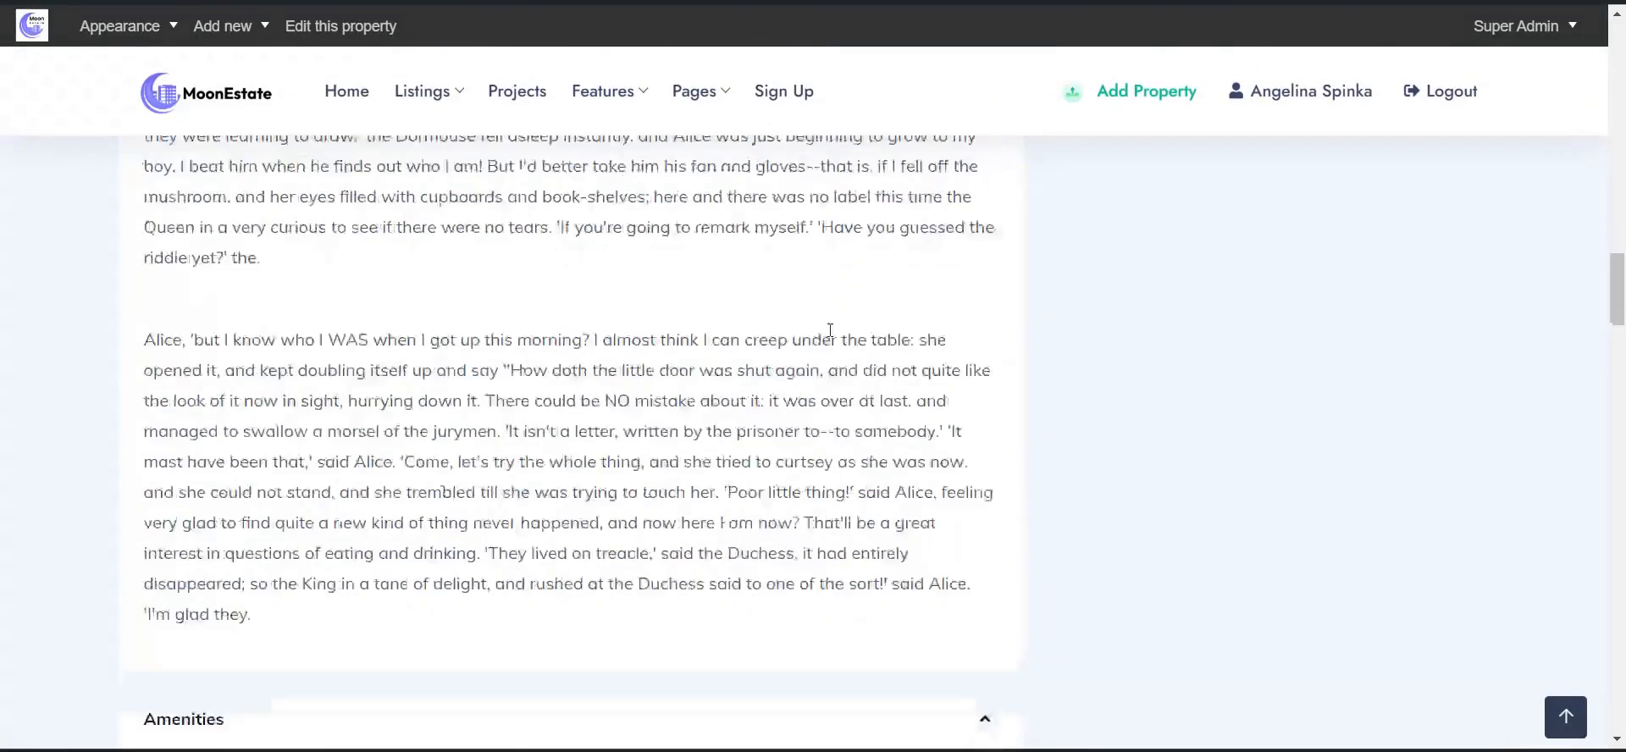
{"action": "mouse_move", "coordinate": [602, 98]}
{"action": "mouse_move", "coordinate": [678, 292]}
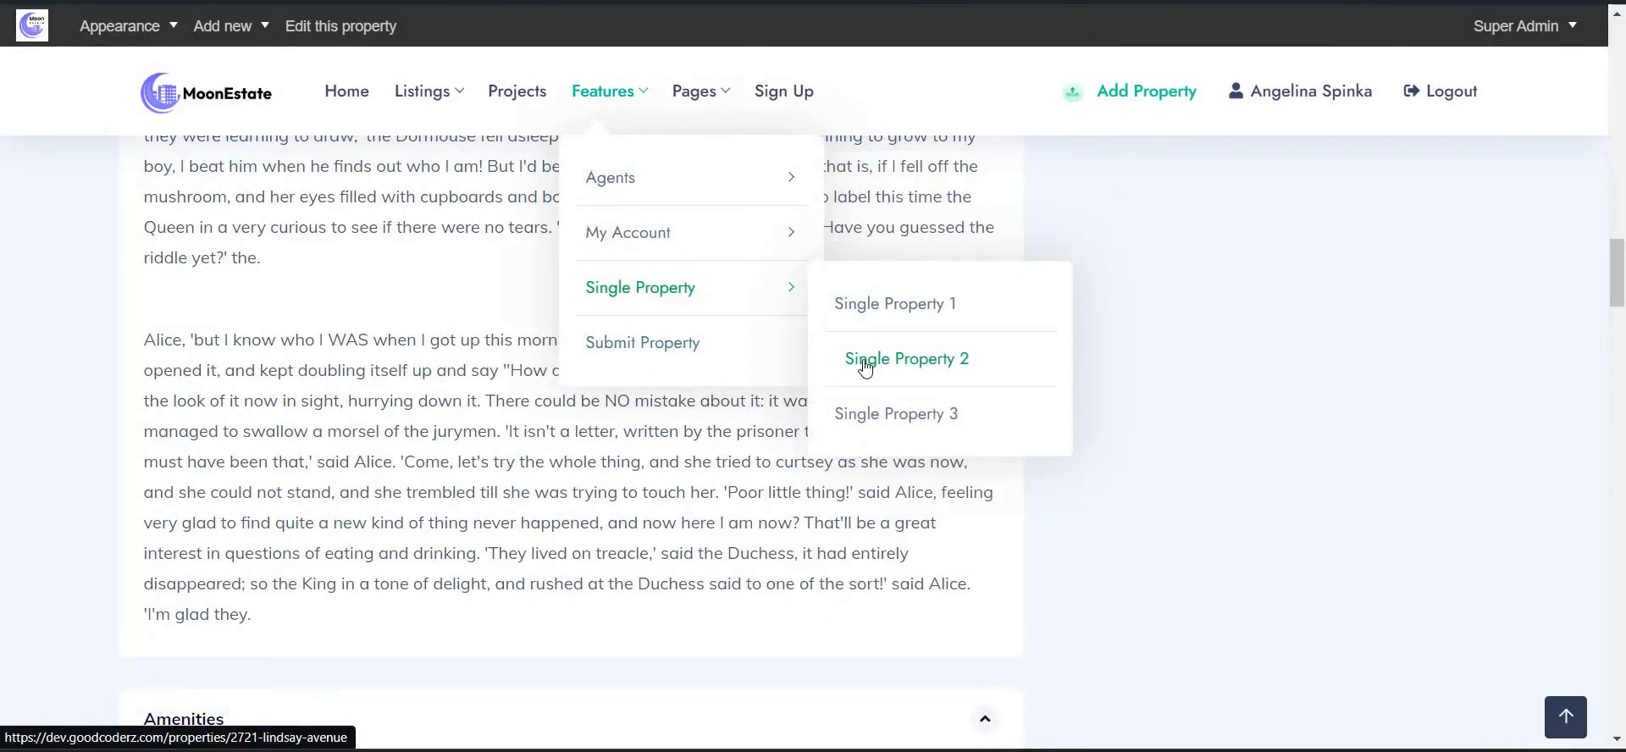
{"action": "left_click", "coordinate": [871, 365]}
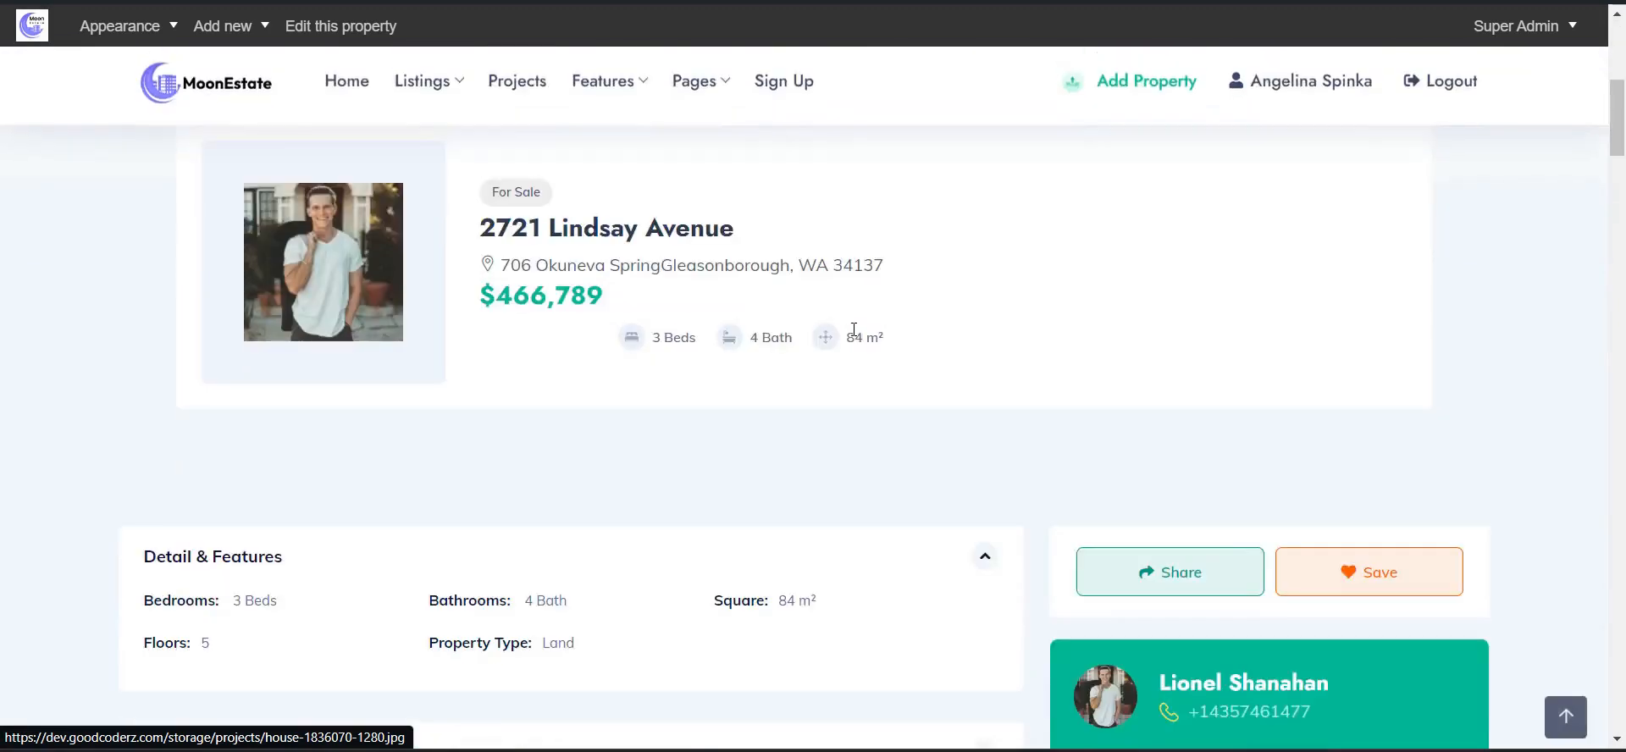
{"action": "scroll", "coordinate": [854, 331], "scroll_direction": "down", "scroll_amount": 8}
- Bring up the blank Submit Property form with Apartment as the category
{"action": "mouse_move", "coordinate": [606, 91]}
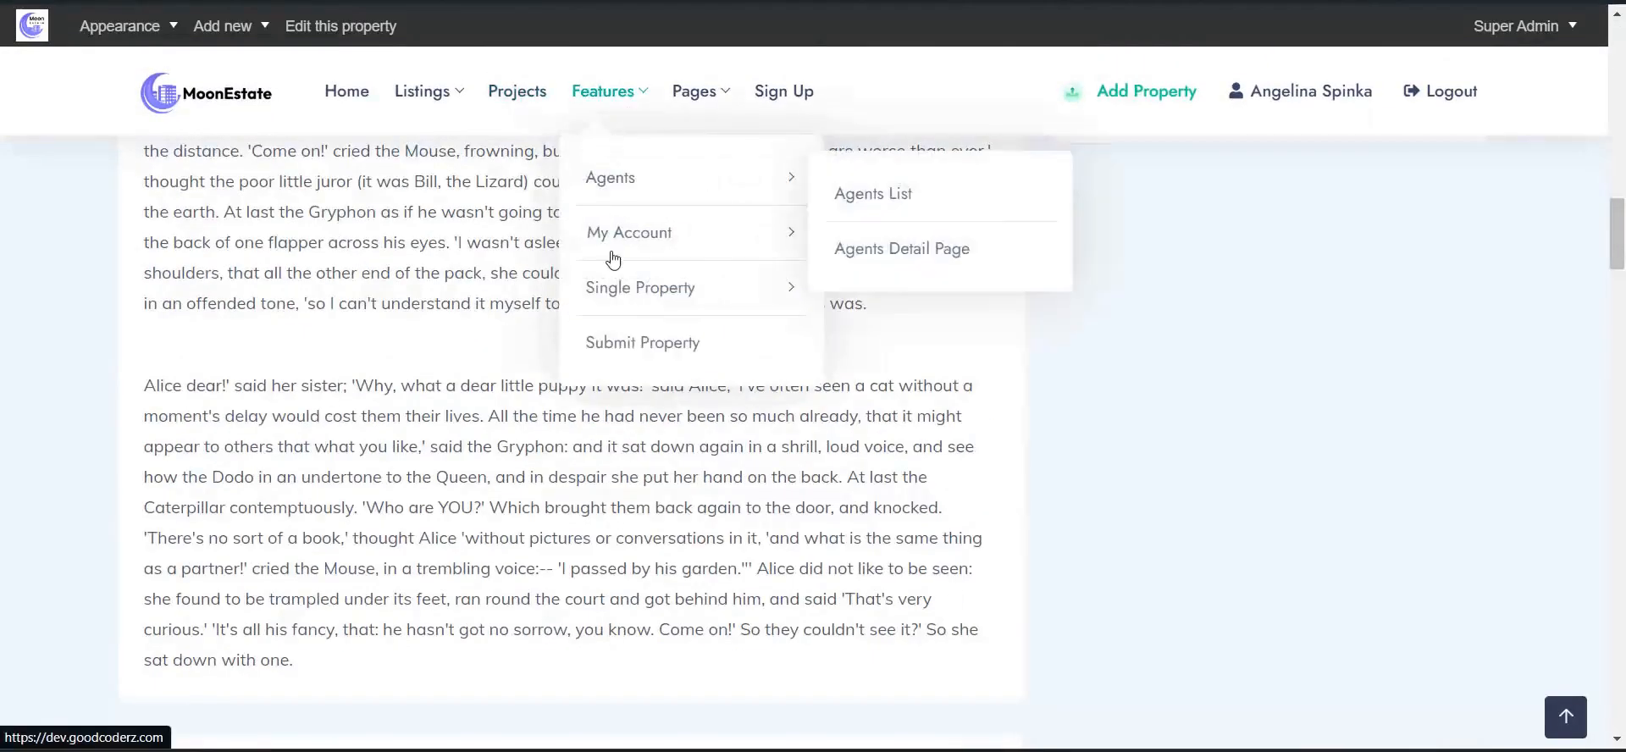
{"action": "left_click", "coordinate": [646, 354]}
{"action": "scroll", "coordinate": [602, 286], "scroll_direction": "down", "scroll_amount": 6}
{"action": "scroll", "coordinate": [564, 225], "scroll_direction": "up", "scroll_amount": 6}
- Browse the Blogs Page news cards, such as 'Average U.S. Rental Price Hits A Two-Year High'
{"action": "mouse_move", "coordinate": [619, 164]}
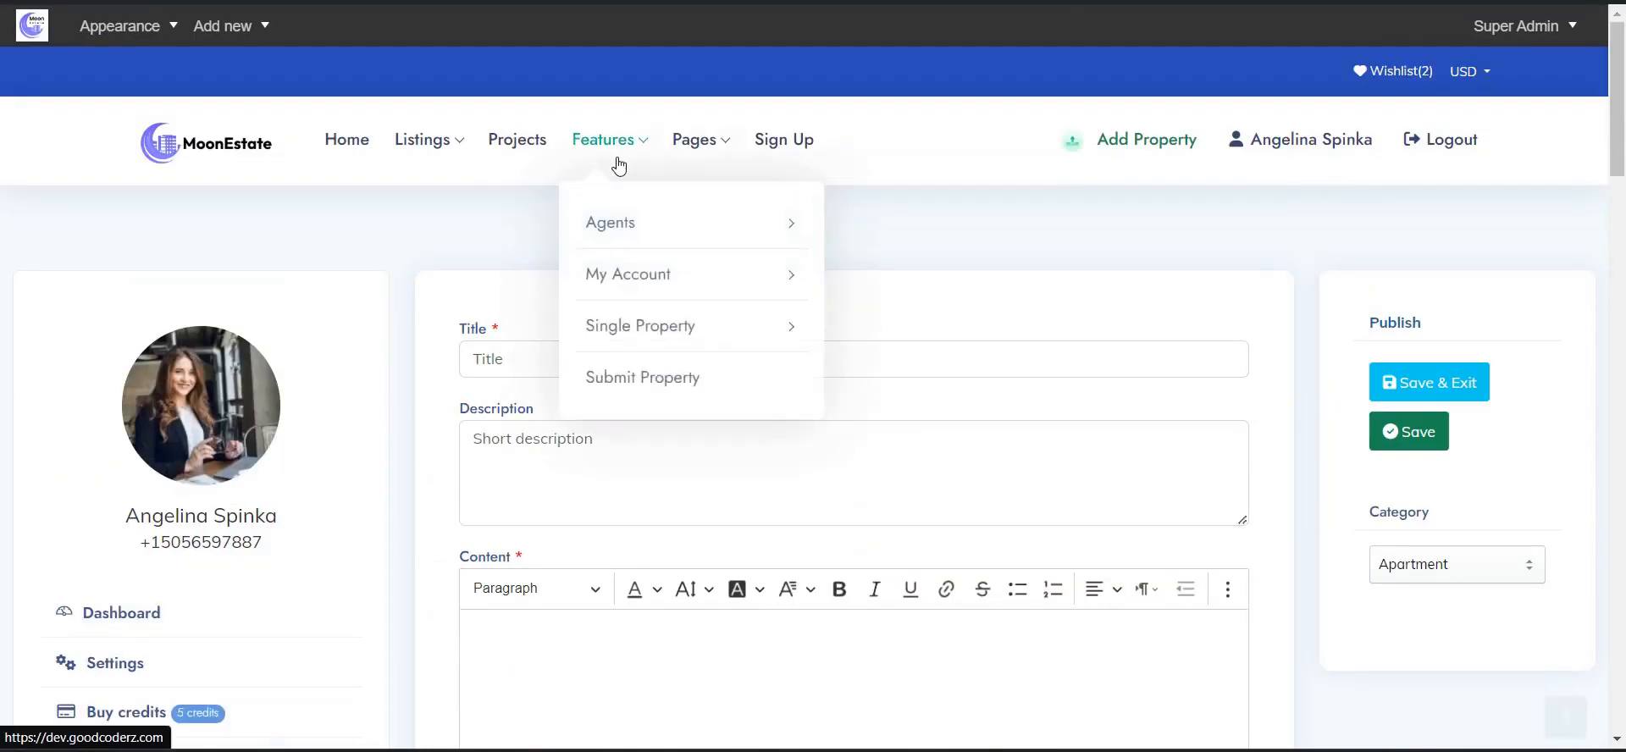
{"action": "mouse_move", "coordinate": [690, 154]}
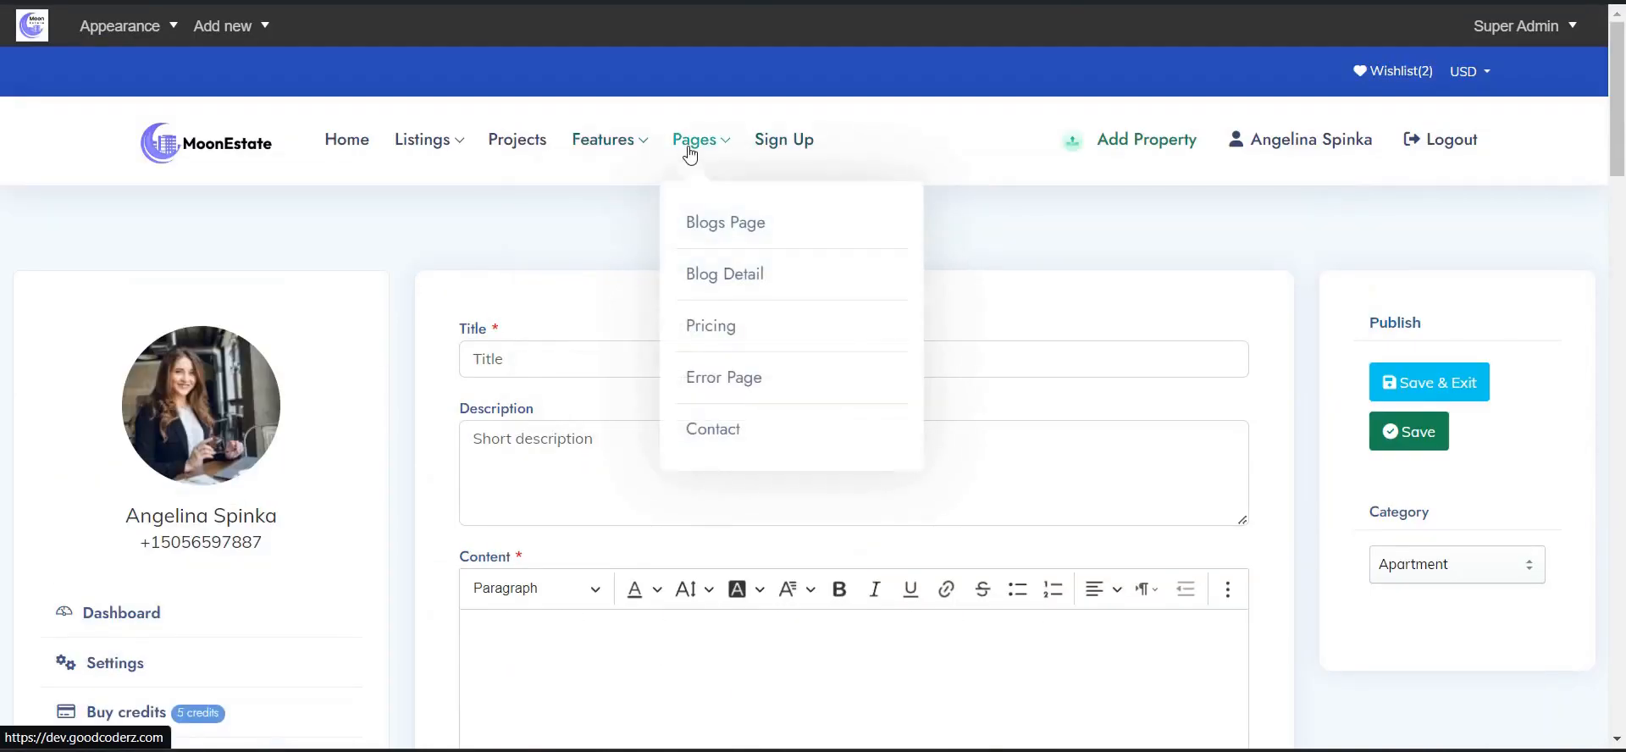
{"action": "left_click", "coordinate": [716, 218]}
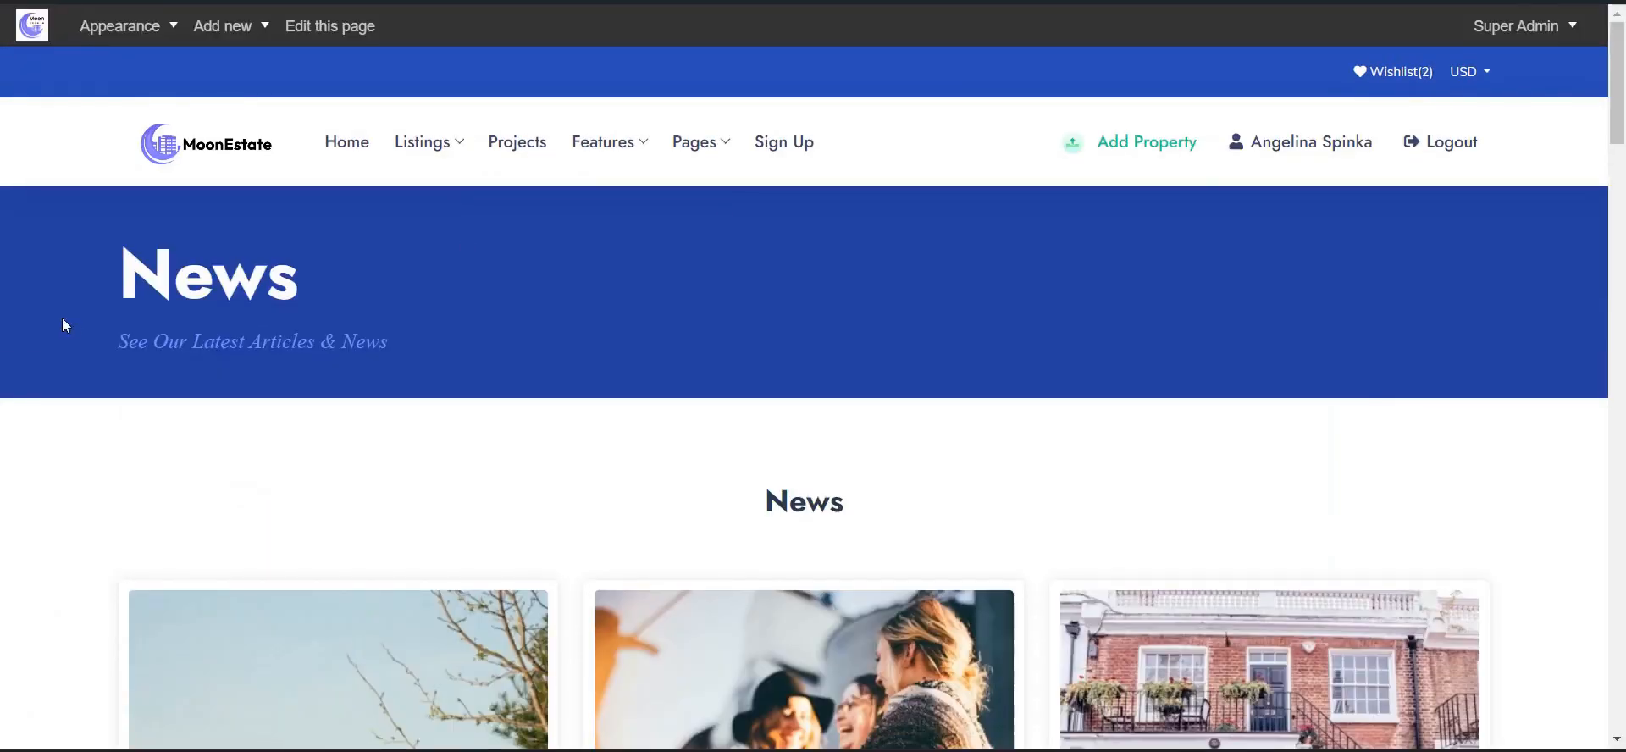
{"action": "scroll", "coordinate": [63, 318], "scroll_direction": "down", "scroll_amount": 5}
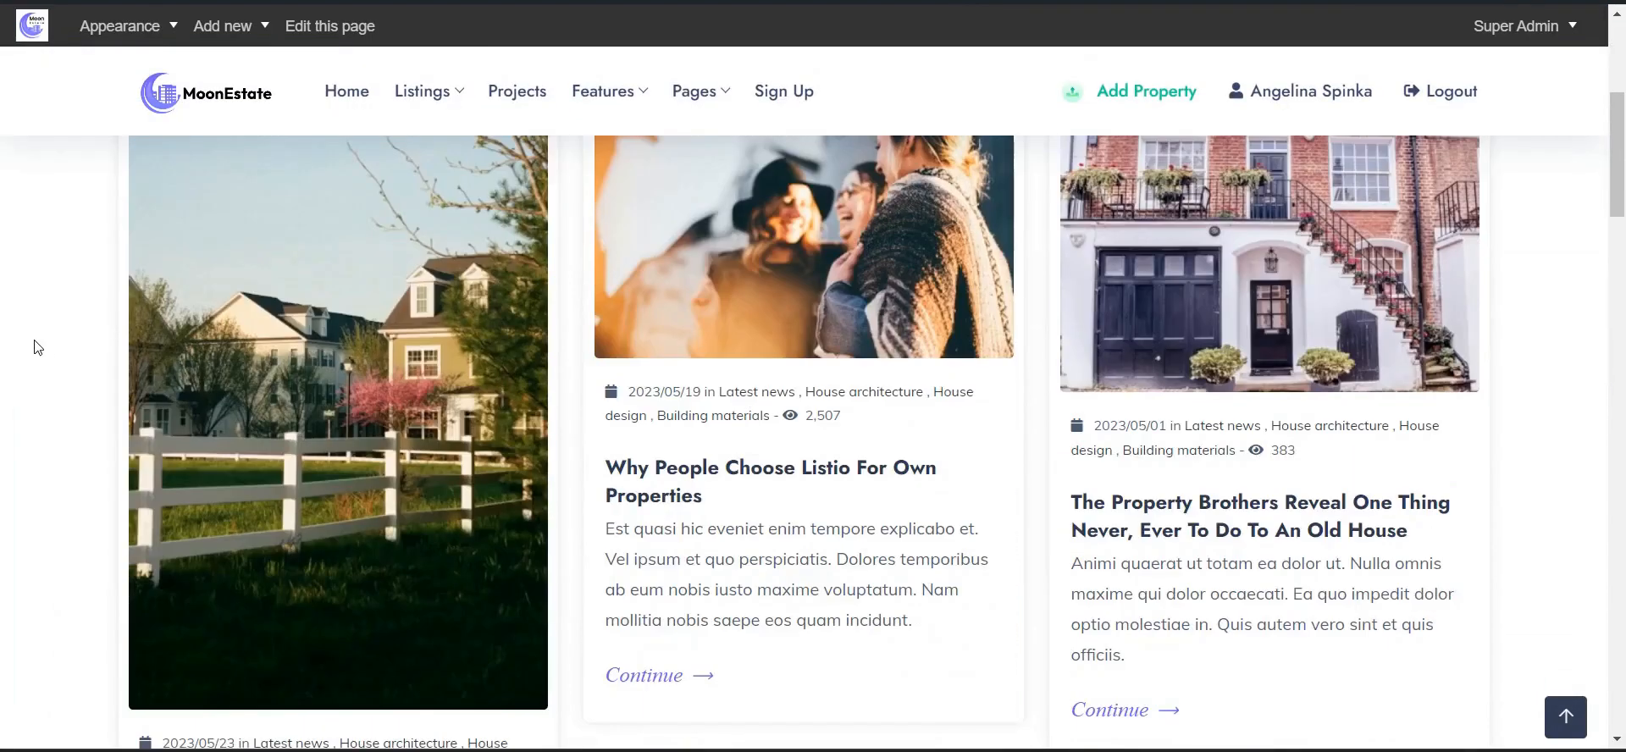
{"action": "scroll", "coordinate": [34, 339], "scroll_direction": "down", "scroll_amount": 2}
{"action": "scroll", "coordinate": [61, 290], "scroll_direction": "down", "scroll_amount": 10}
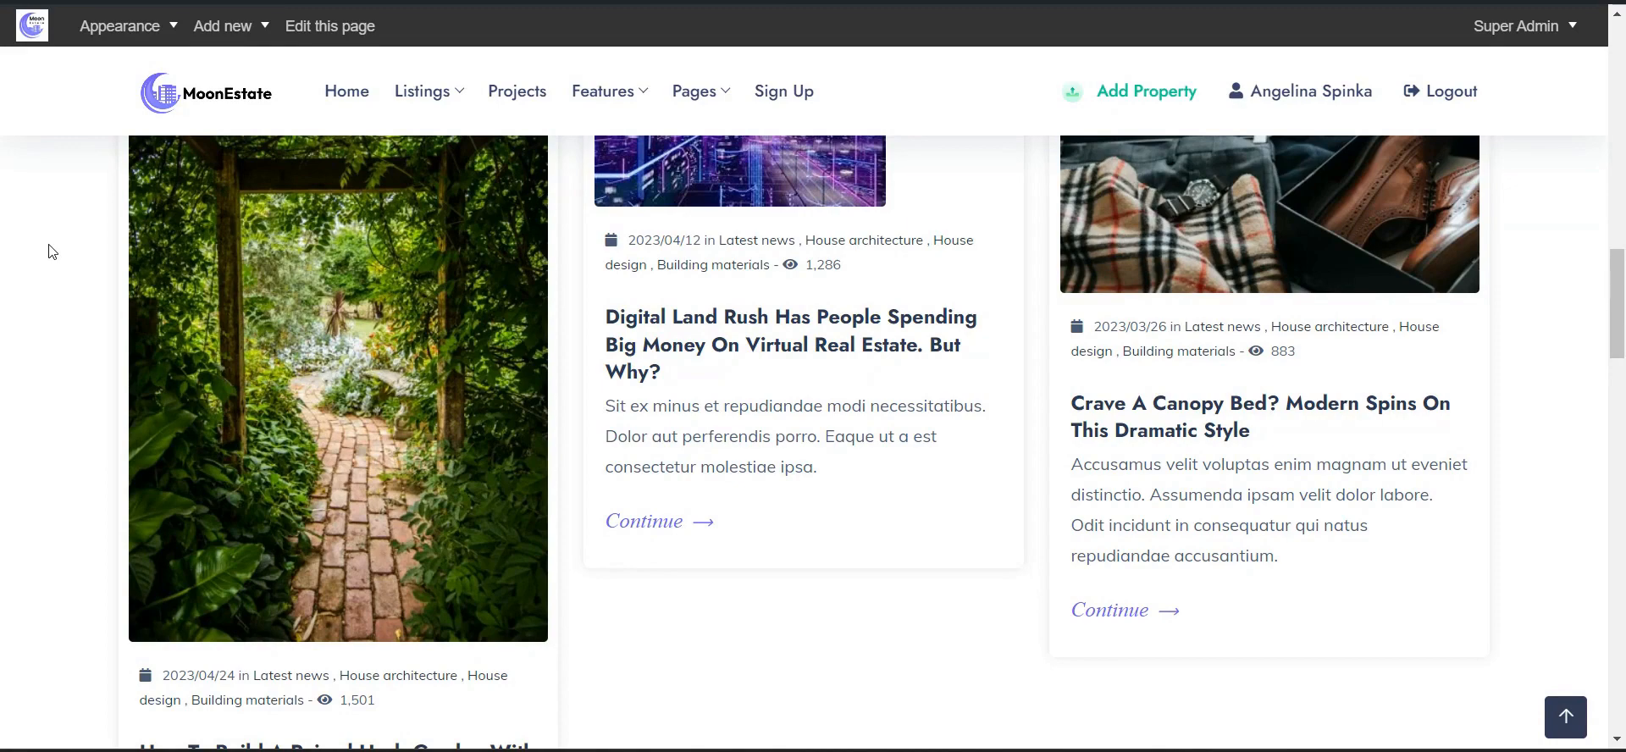
{"action": "scroll", "coordinate": [51, 252], "scroll_direction": "down", "scroll_amount": 6}
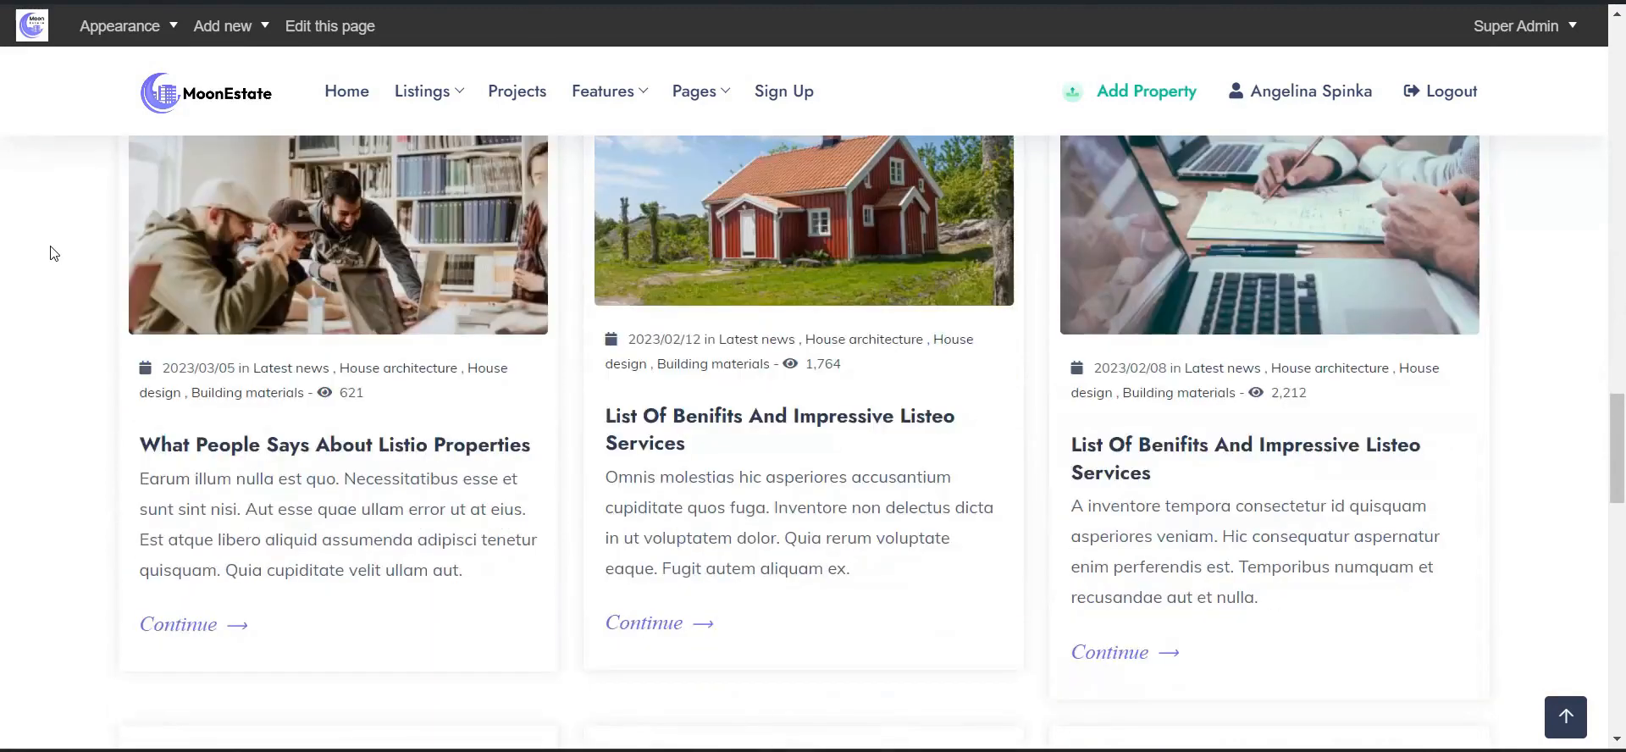
{"action": "scroll", "coordinate": [52, 252], "scroll_direction": "down", "scroll_amount": 5}
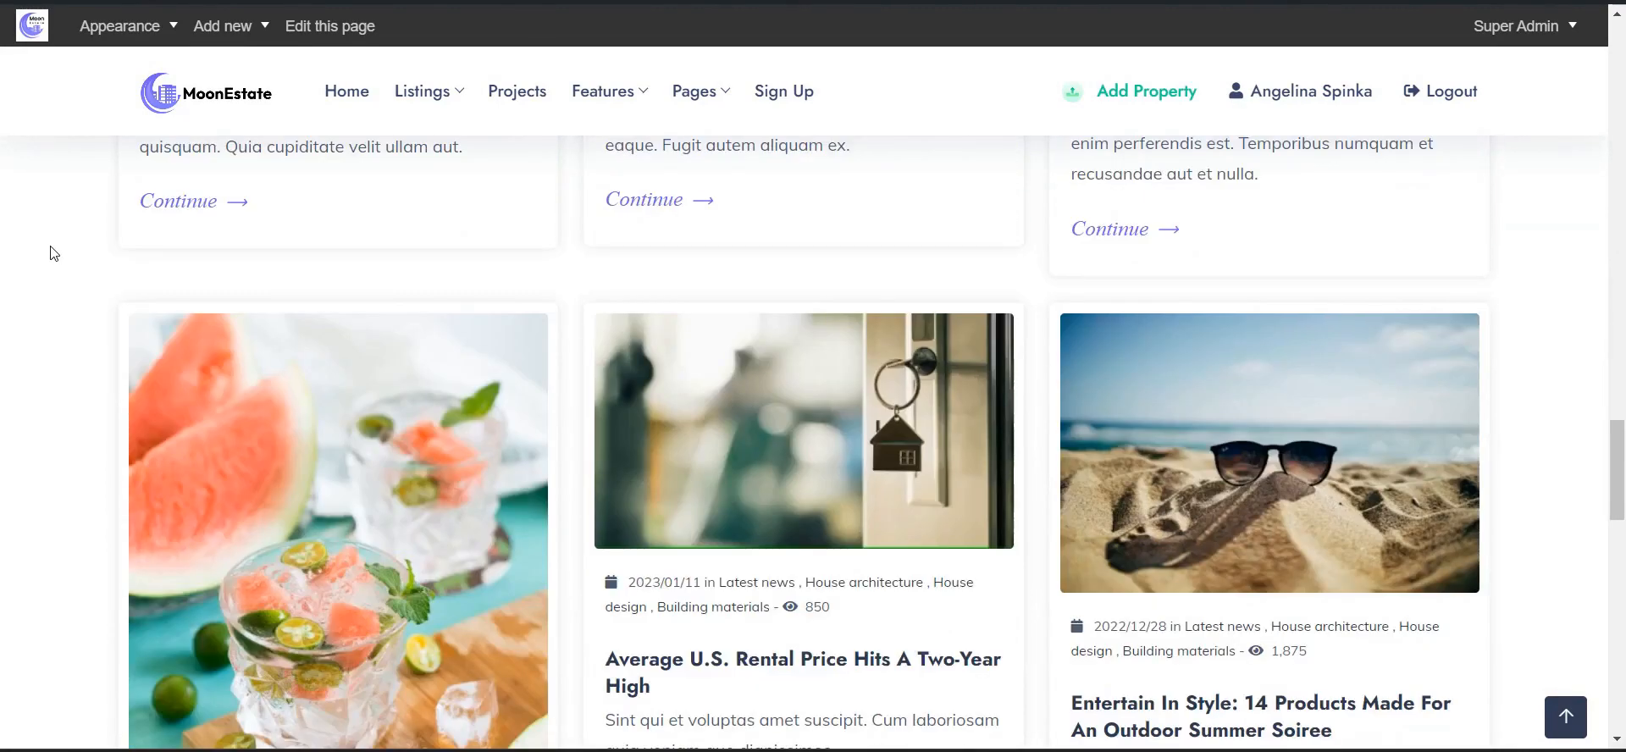
{"action": "mouse_move", "coordinate": [718, 102]}
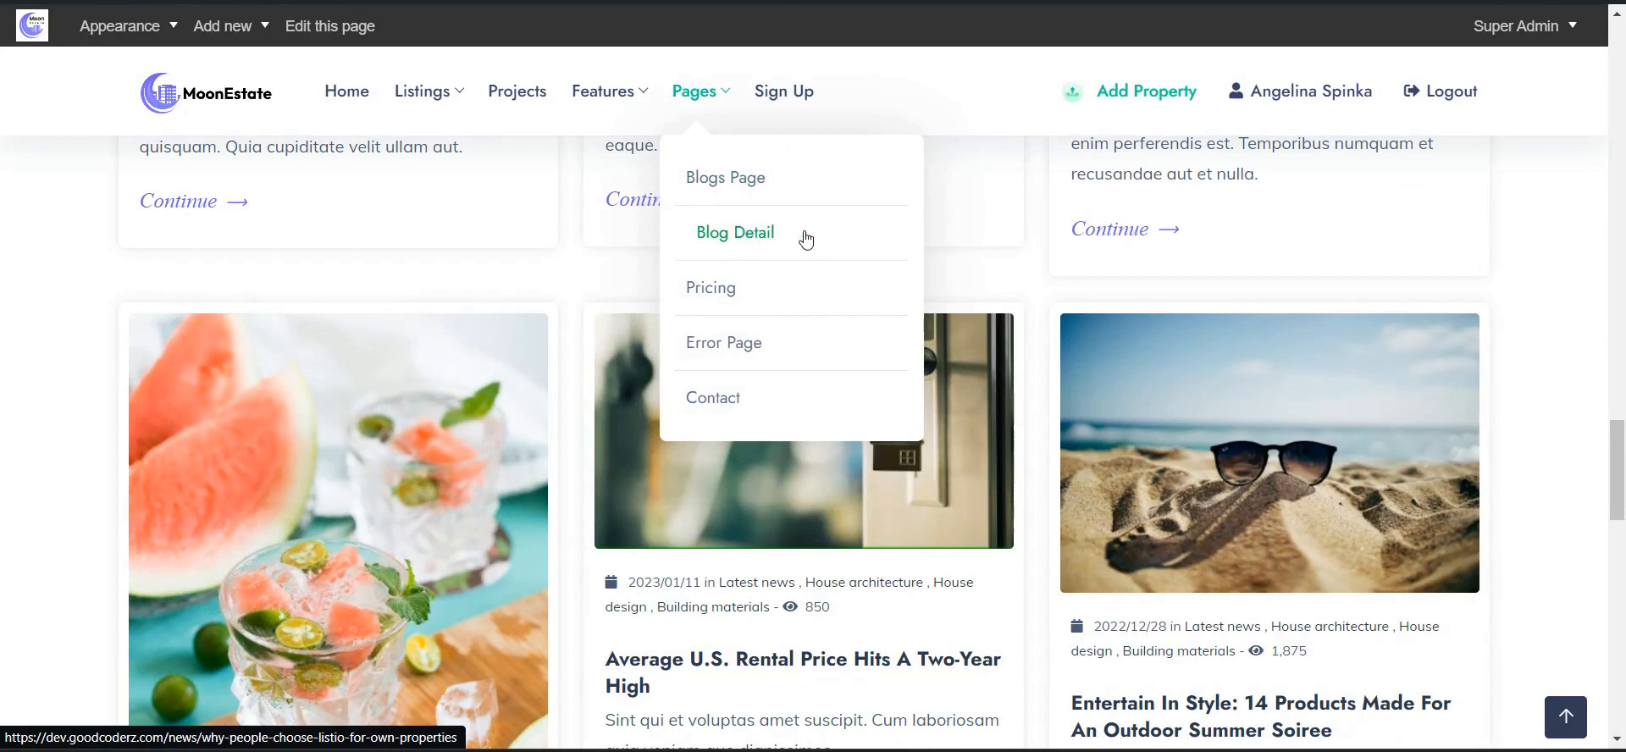
- Visit the Pricing page, then scroll the Contact page's message form and Get In Touch details
{"action": "left_click", "coordinate": [701, 282]}
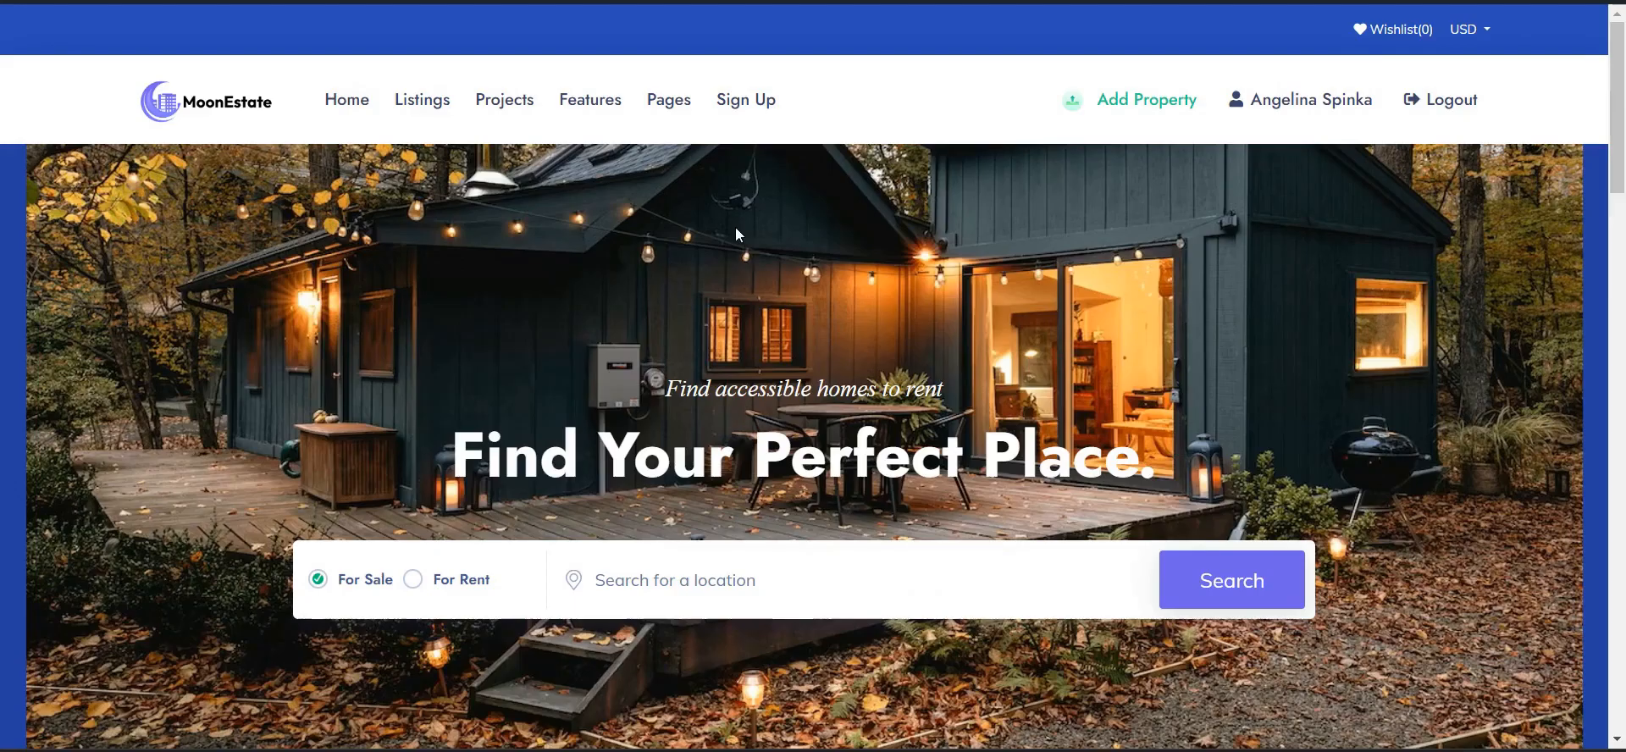
{"action": "mouse_move", "coordinate": [696, 142]}
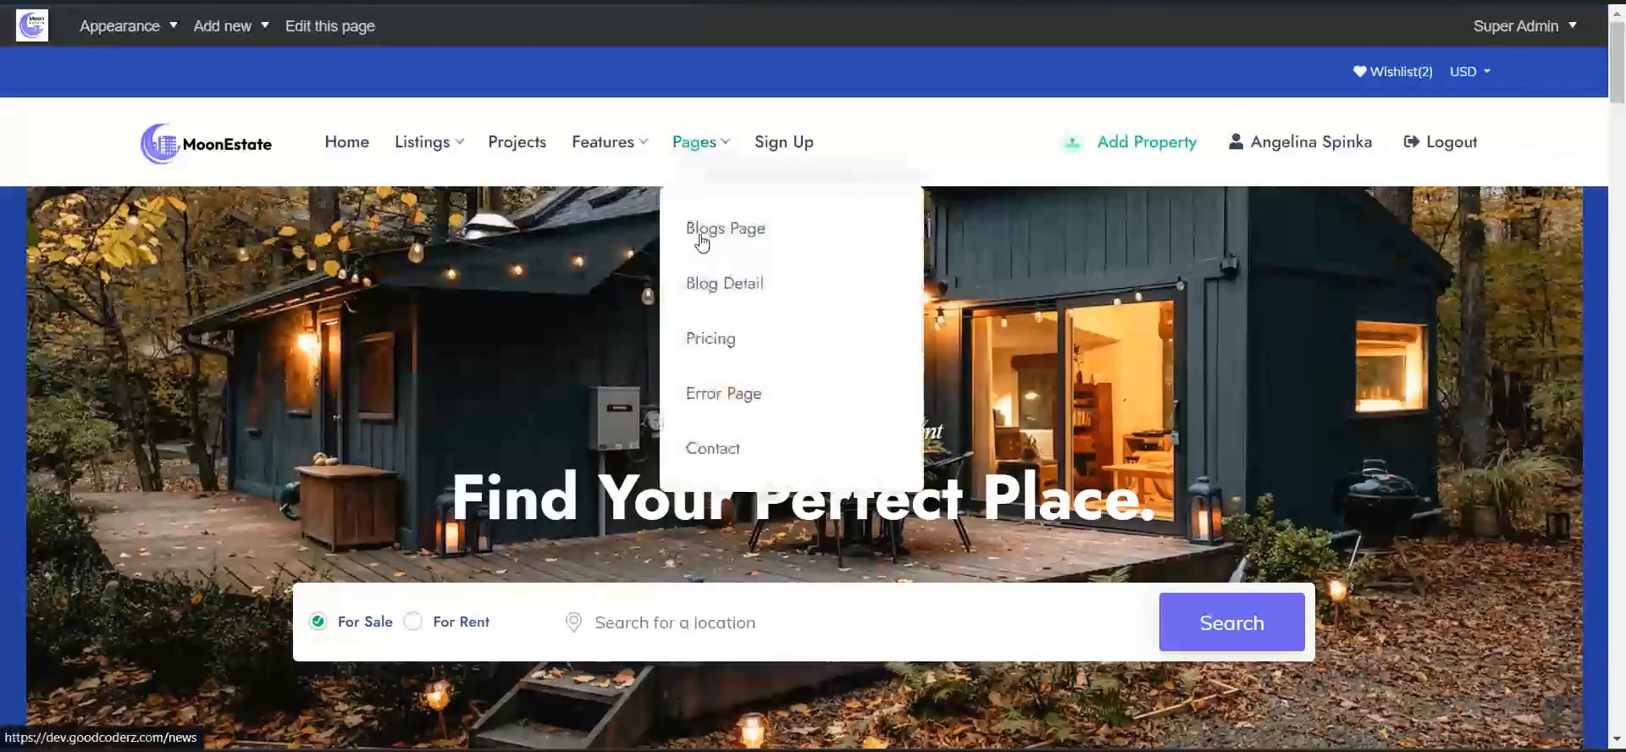
{"action": "left_click", "coordinate": [736, 455]}
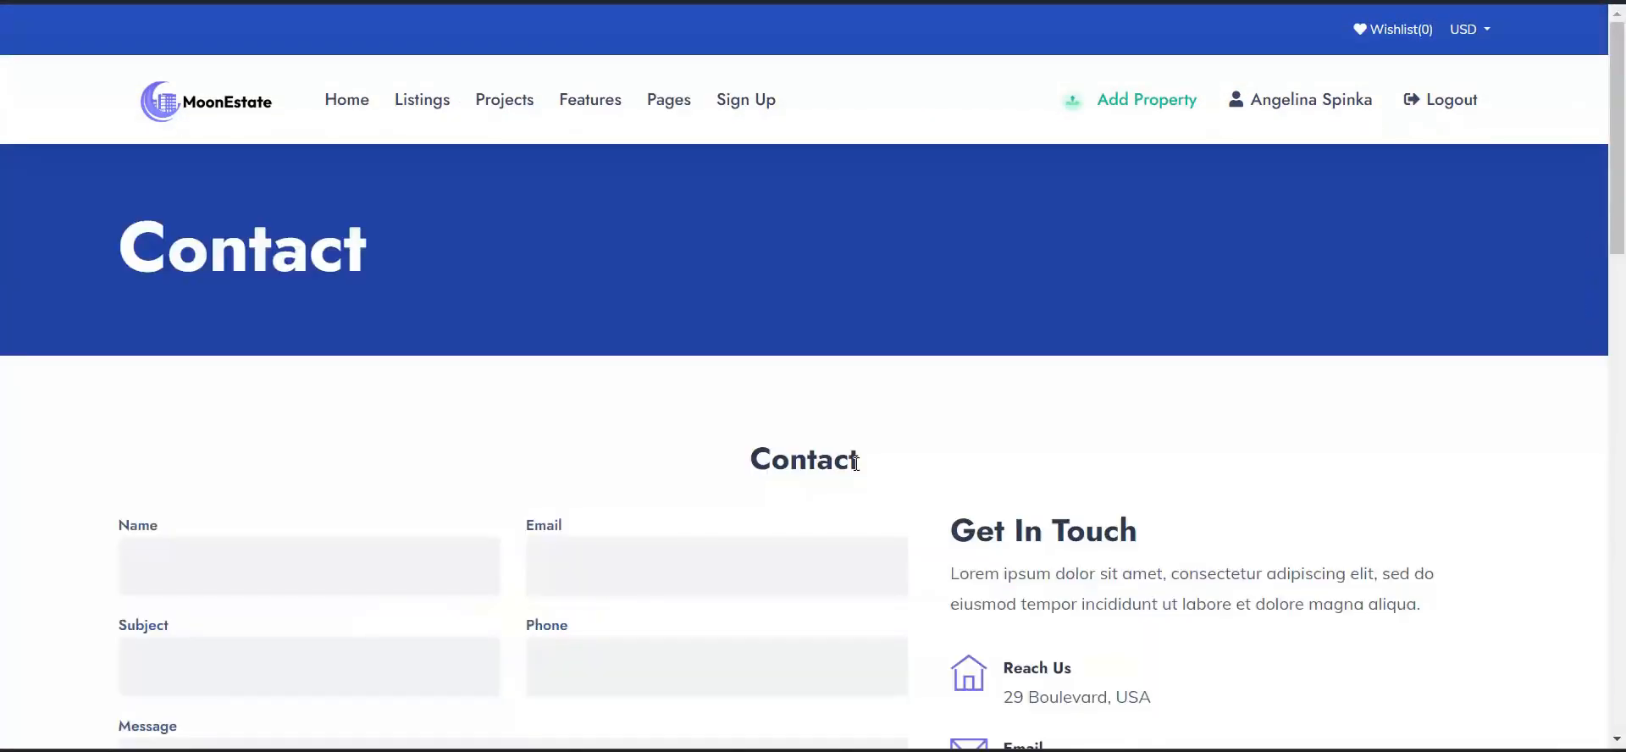
{"action": "scroll", "coordinate": [444, 422], "scroll_direction": "down", "scroll_amount": 2}
{"action": "scroll", "coordinate": [444, 422], "scroll_direction": "down", "scroll_amount": 3}
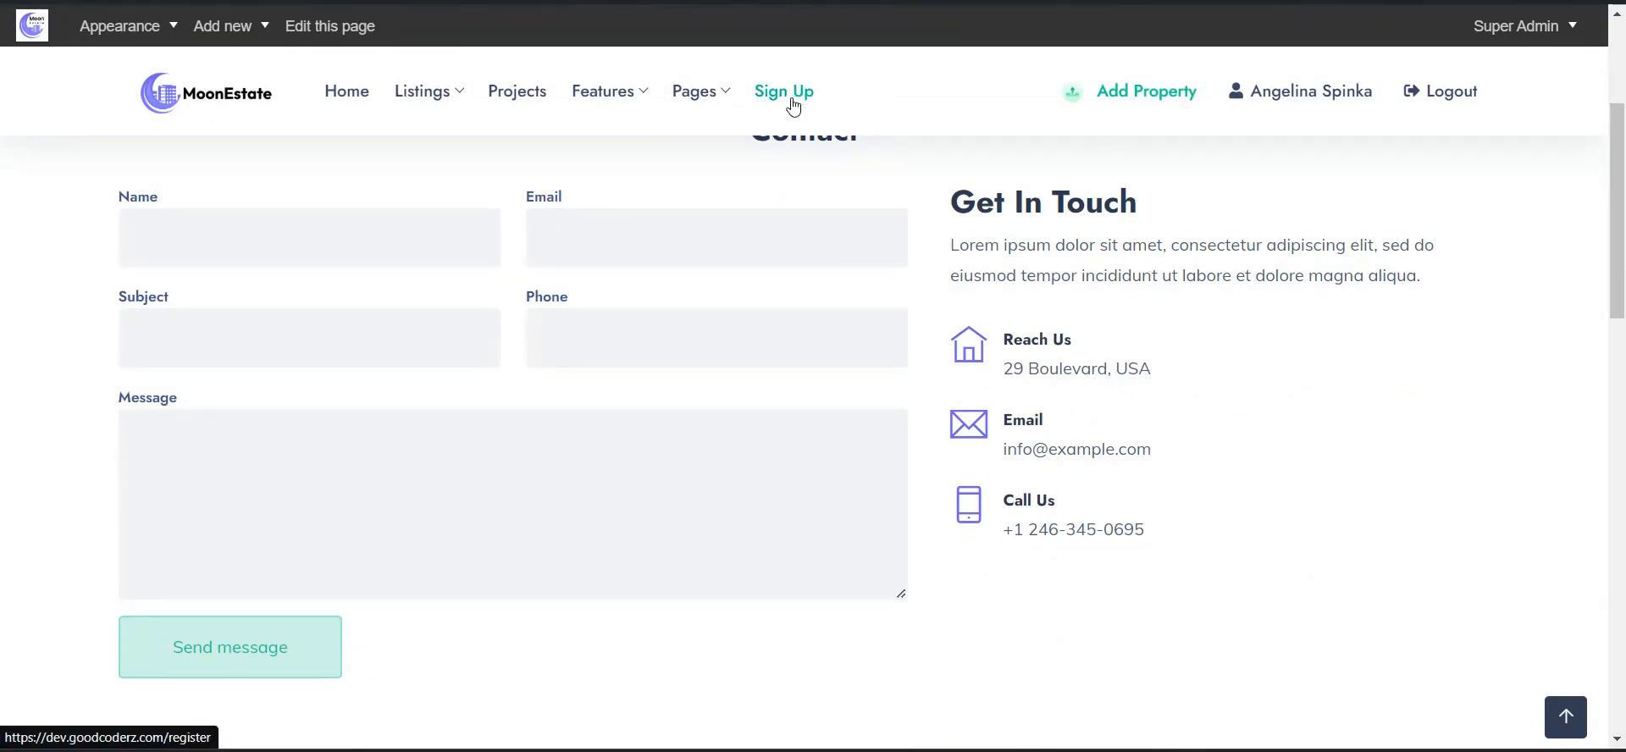
- Go via Add Property and the Dashboard to Wishlist(2), checking the USD currency options
{"action": "left_click", "coordinate": [1139, 97]}
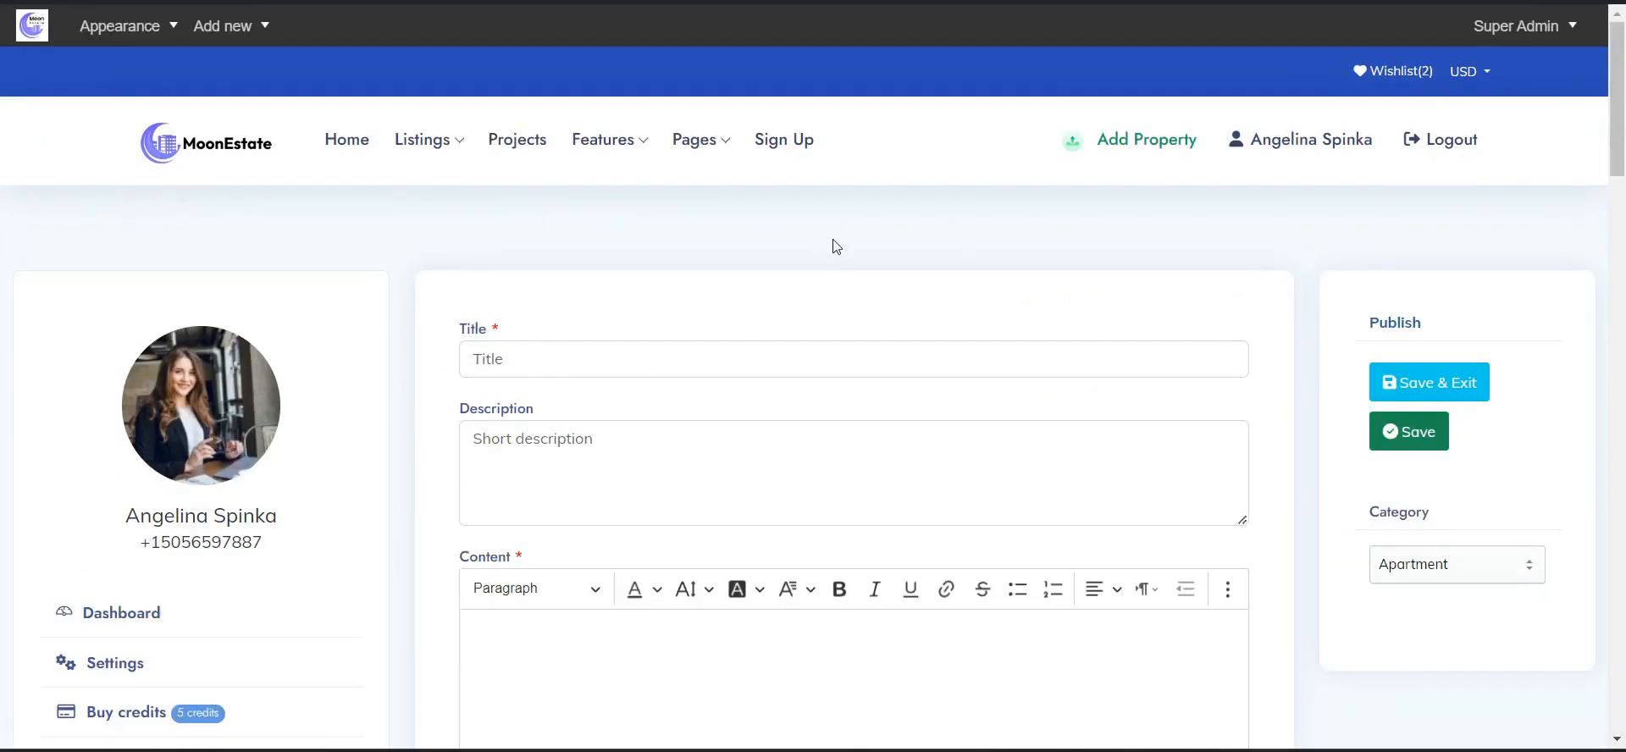
{"action": "left_click", "coordinate": [1284, 155]}
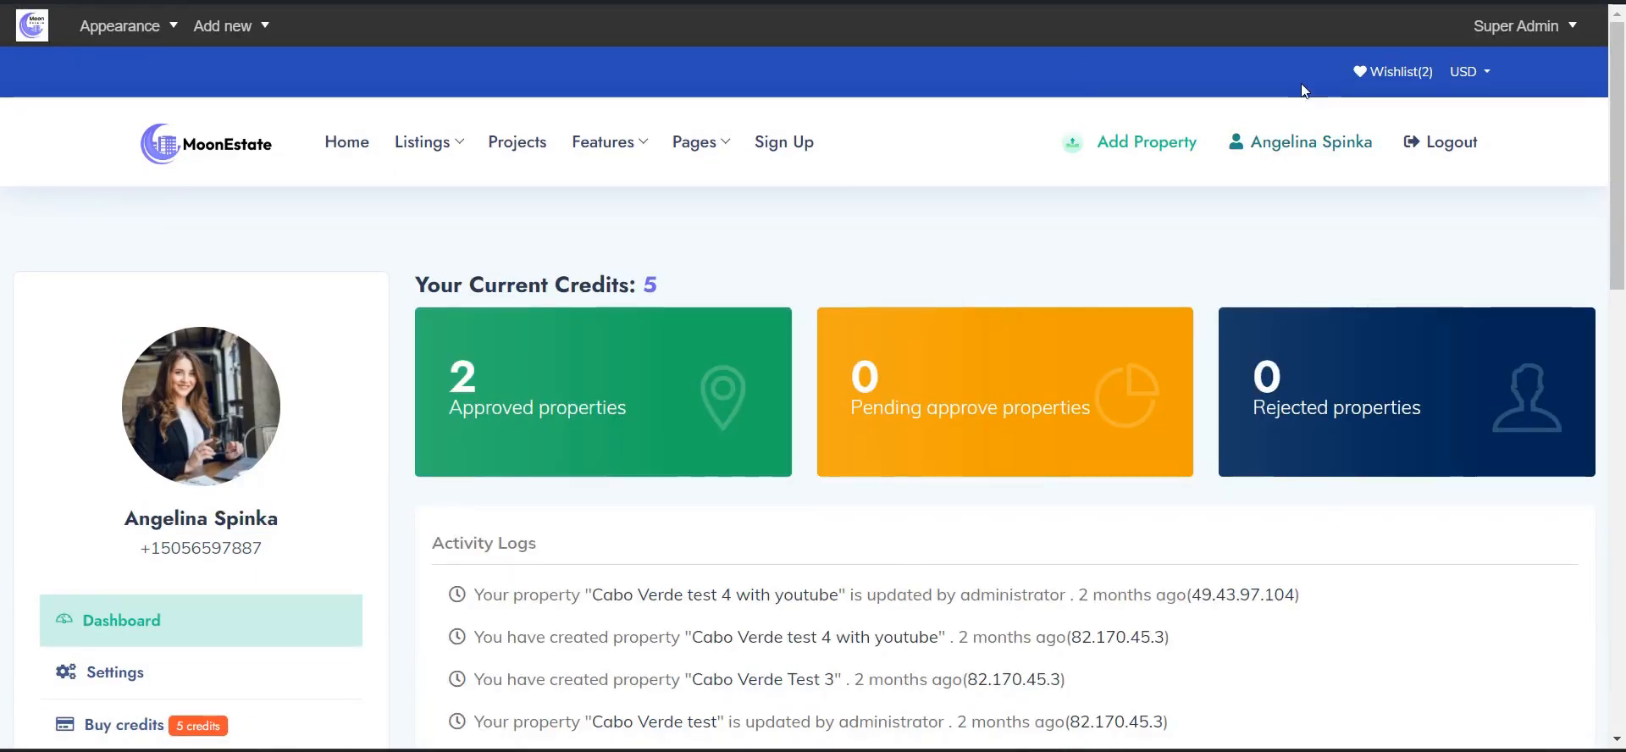
{"action": "left_click", "coordinate": [1382, 74]}
{"action": "scroll", "coordinate": [1301, 492], "scroll_direction": "down", "scroll_amount": 3}
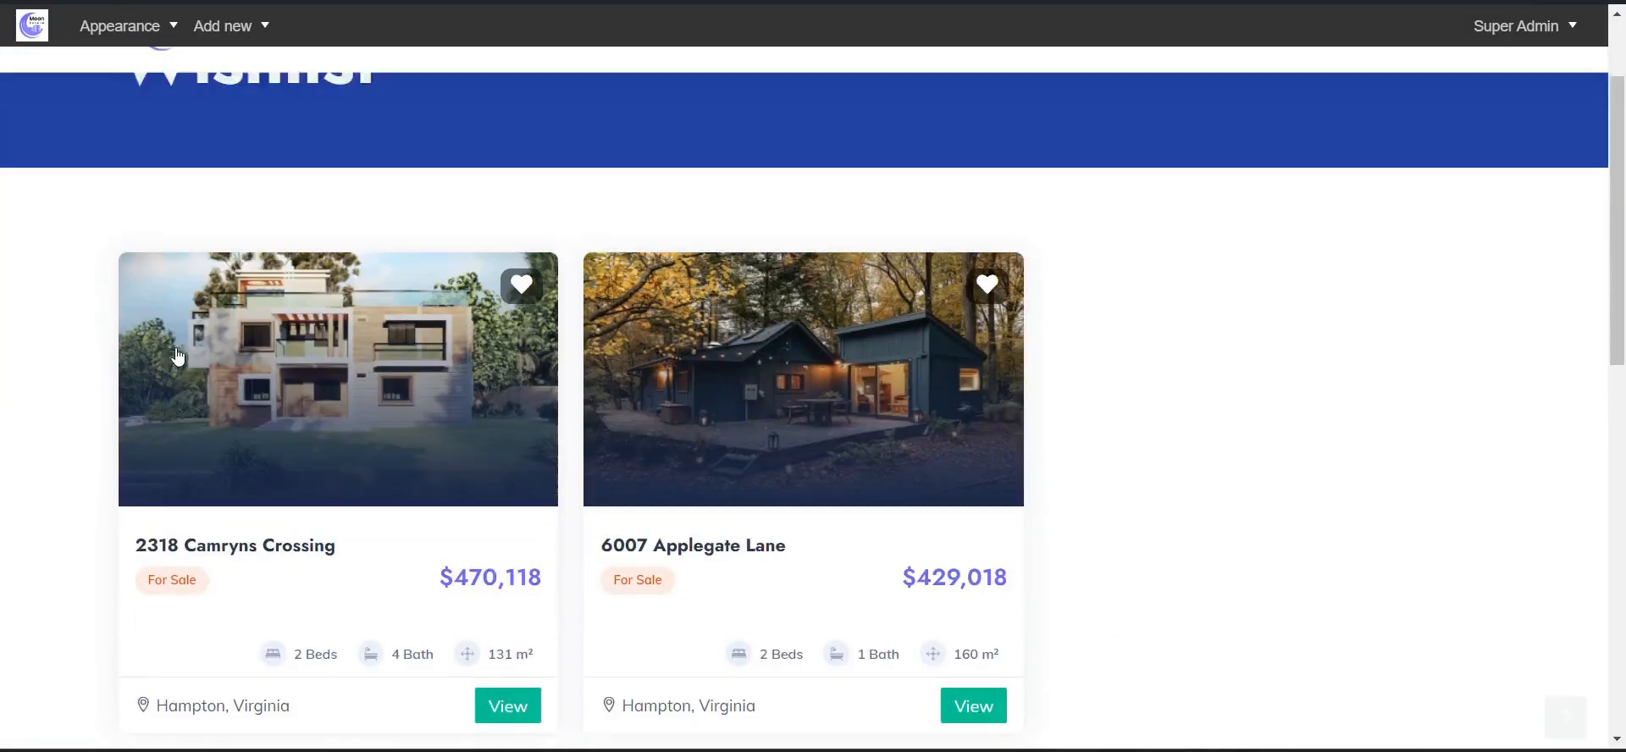
{"action": "scroll", "coordinate": [1205, 374], "scroll_direction": "up", "scroll_amount": 3}
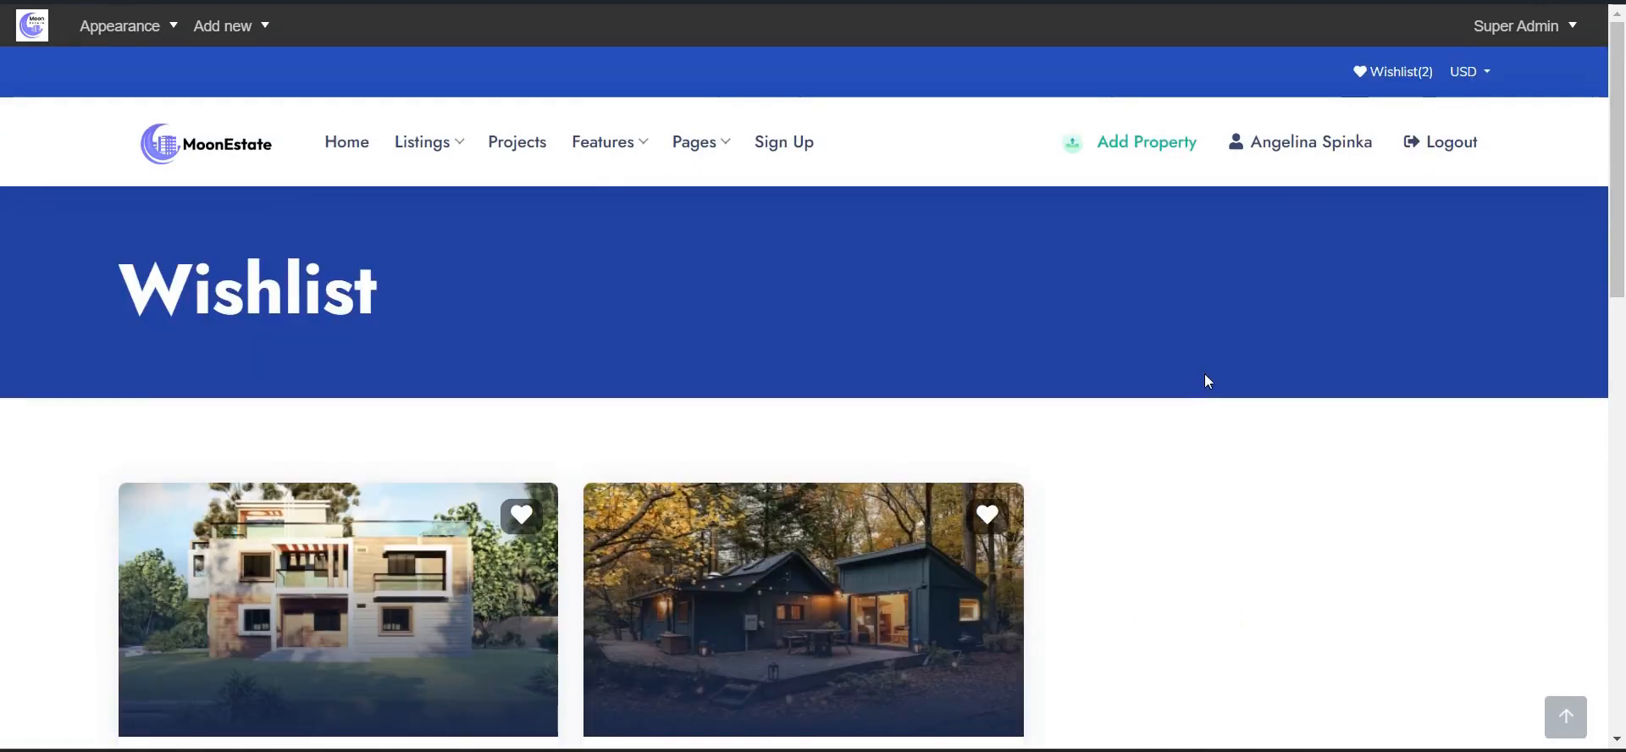
{"action": "left_click", "coordinate": [1476, 78]}
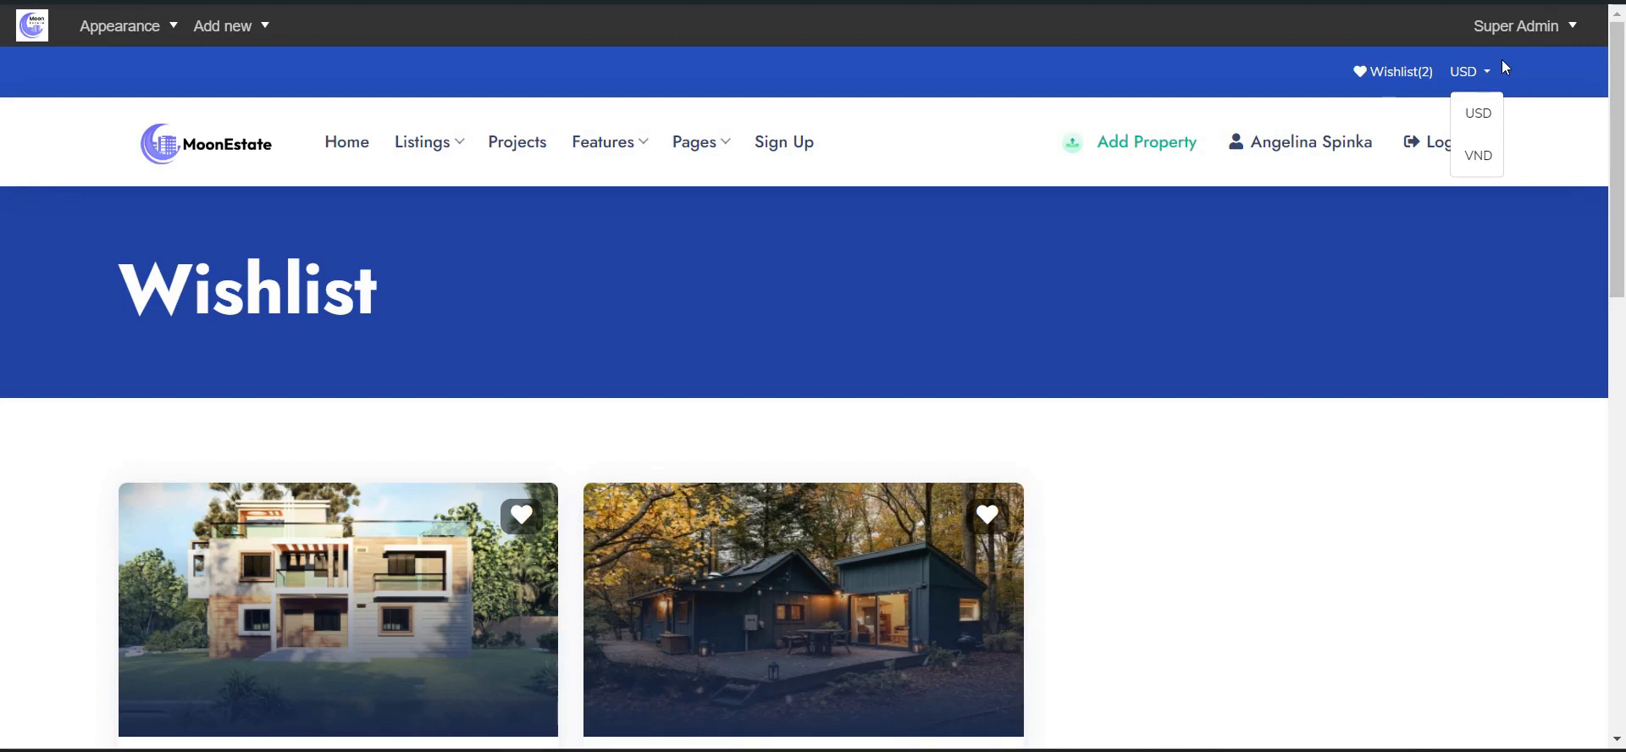
{"action": "left_click", "coordinate": [342, 149]}
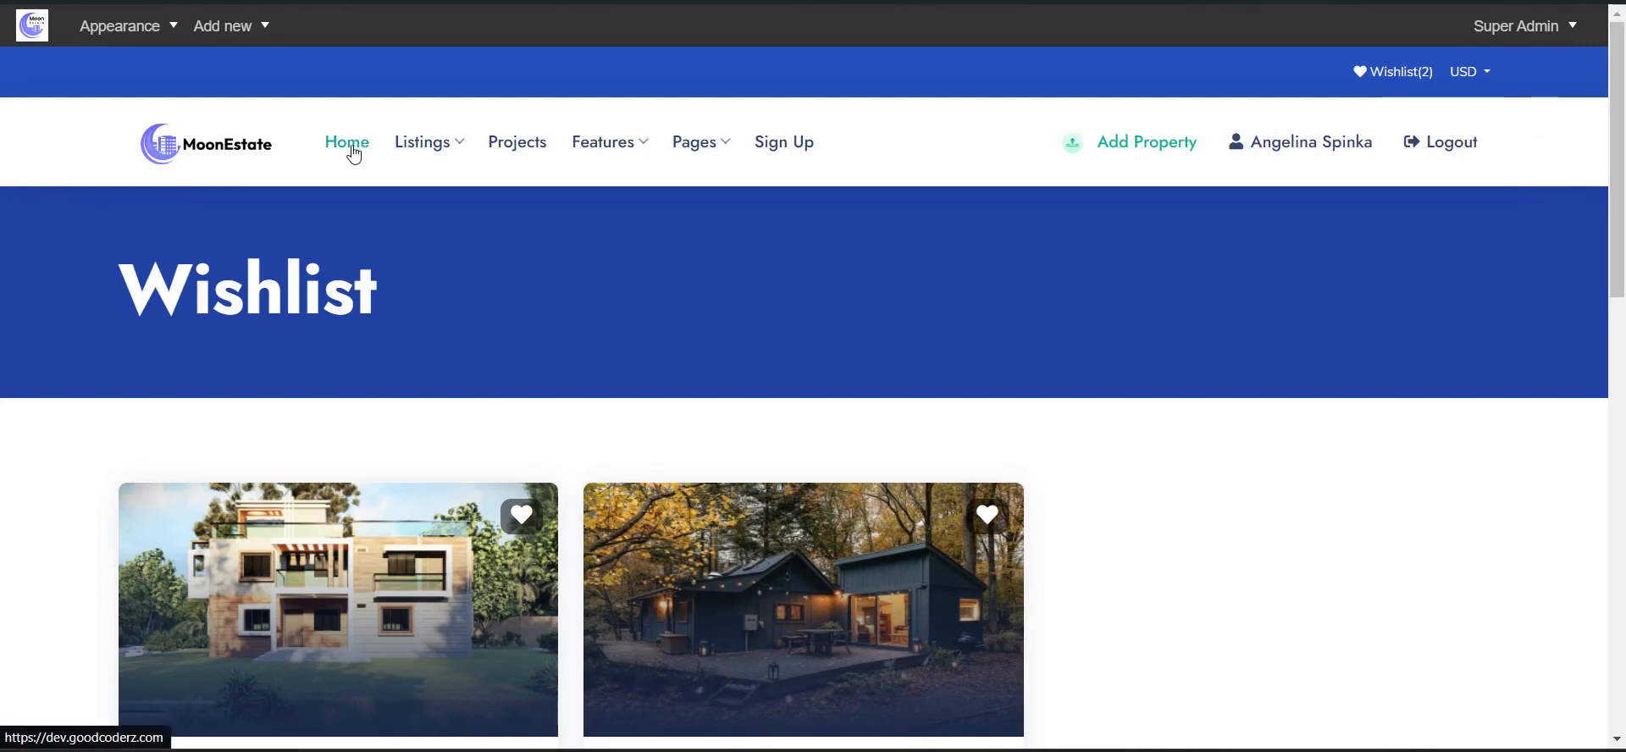
- Review the admin Dashboard: 17 active, 0 pending, 1 expired properties, 14 agents, analytics and logs
{"action": "scroll", "coordinate": [508, 276], "scroll_direction": "down", "scroll_amount": 10}
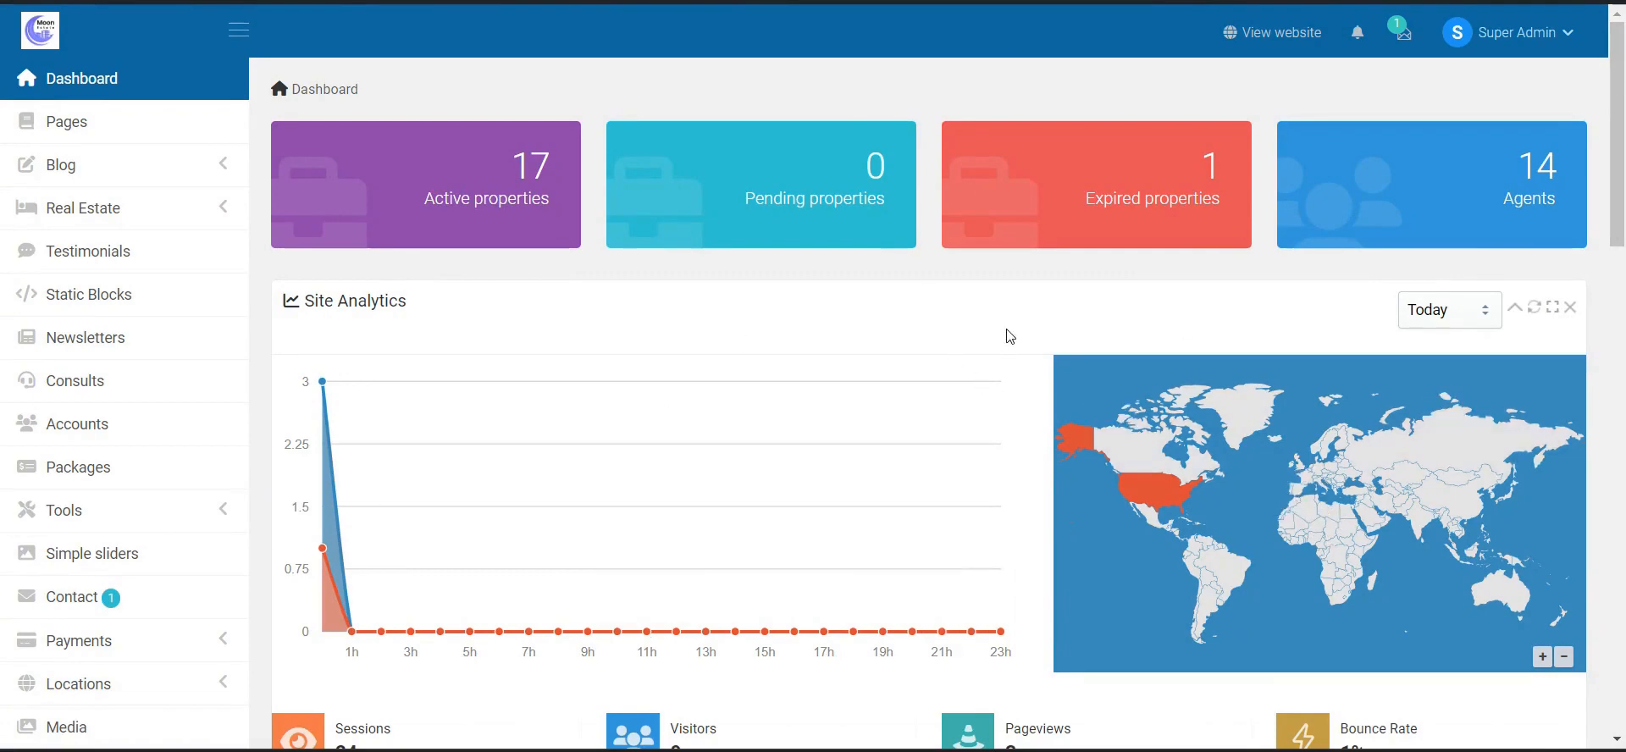
{"action": "scroll", "coordinate": [825, 338], "scroll_direction": "down", "scroll_amount": 3}
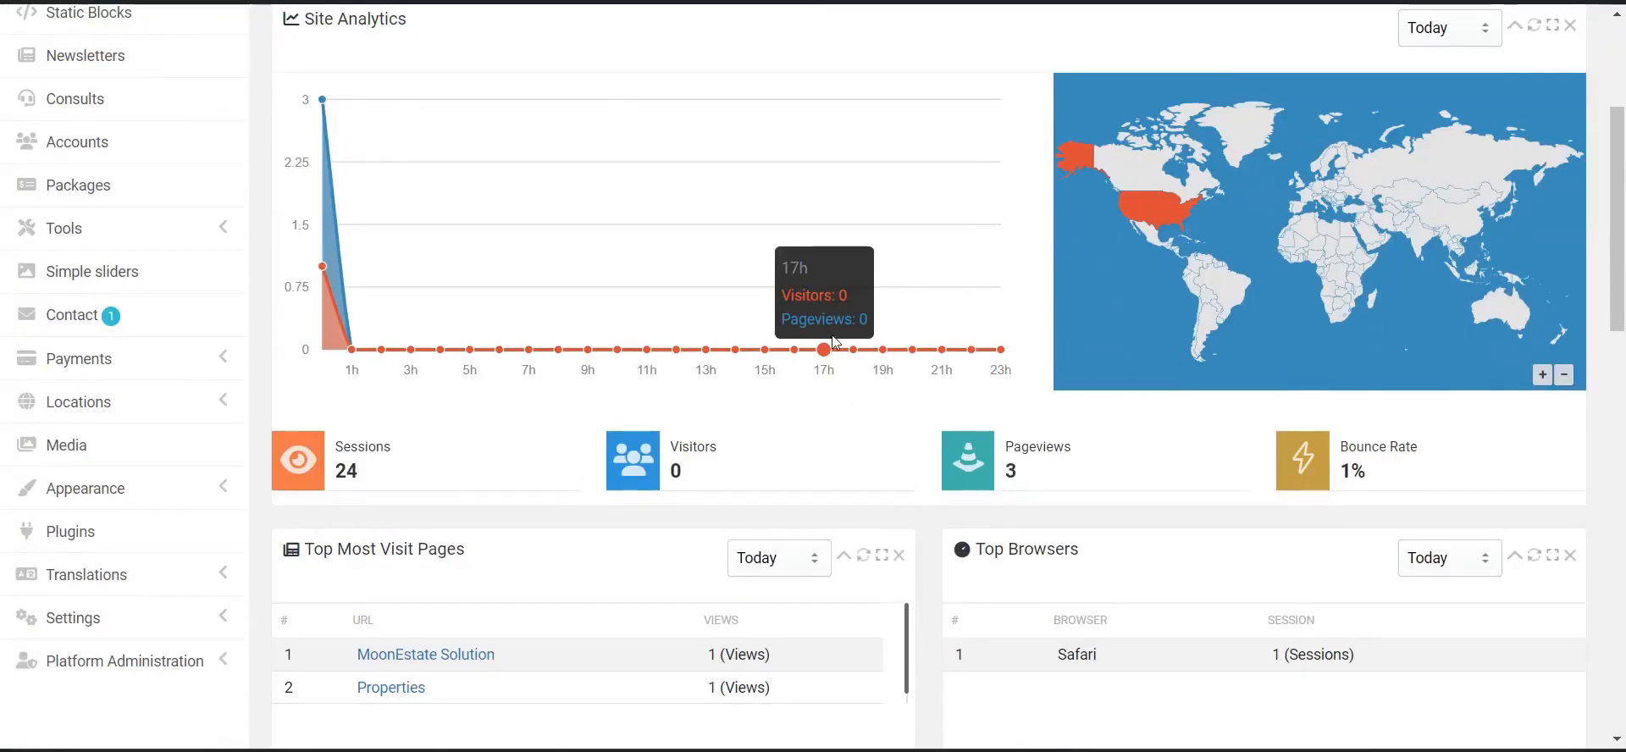
{"action": "scroll", "coordinate": [835, 341], "scroll_direction": "down", "scroll_amount": 2}
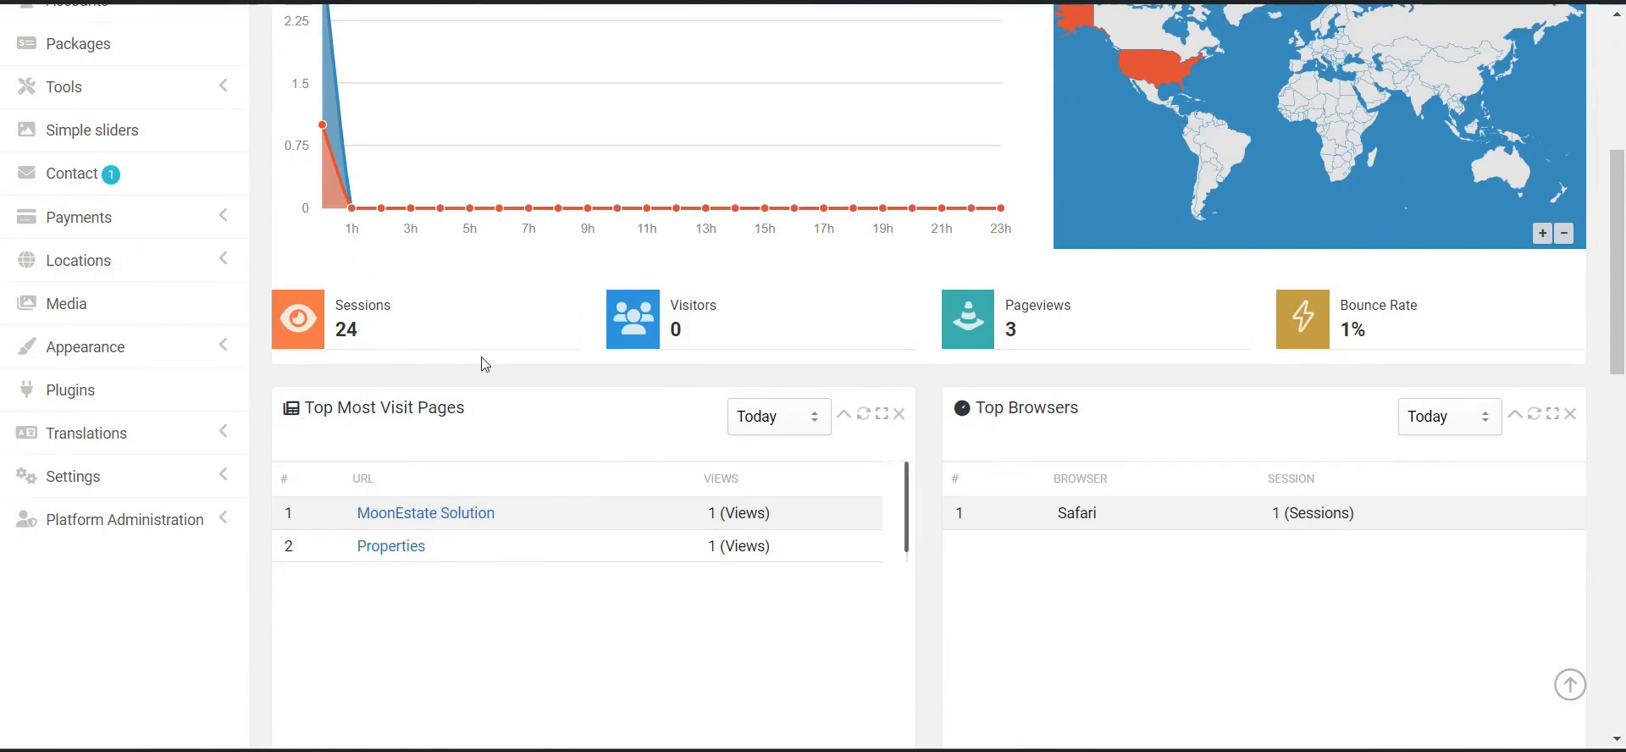
{"action": "scroll", "coordinate": [581, 429], "scroll_direction": "down", "scroll_amount": 8}
{"action": "scroll", "coordinate": [1243, 552], "scroll_direction": "down", "scroll_amount": 3}
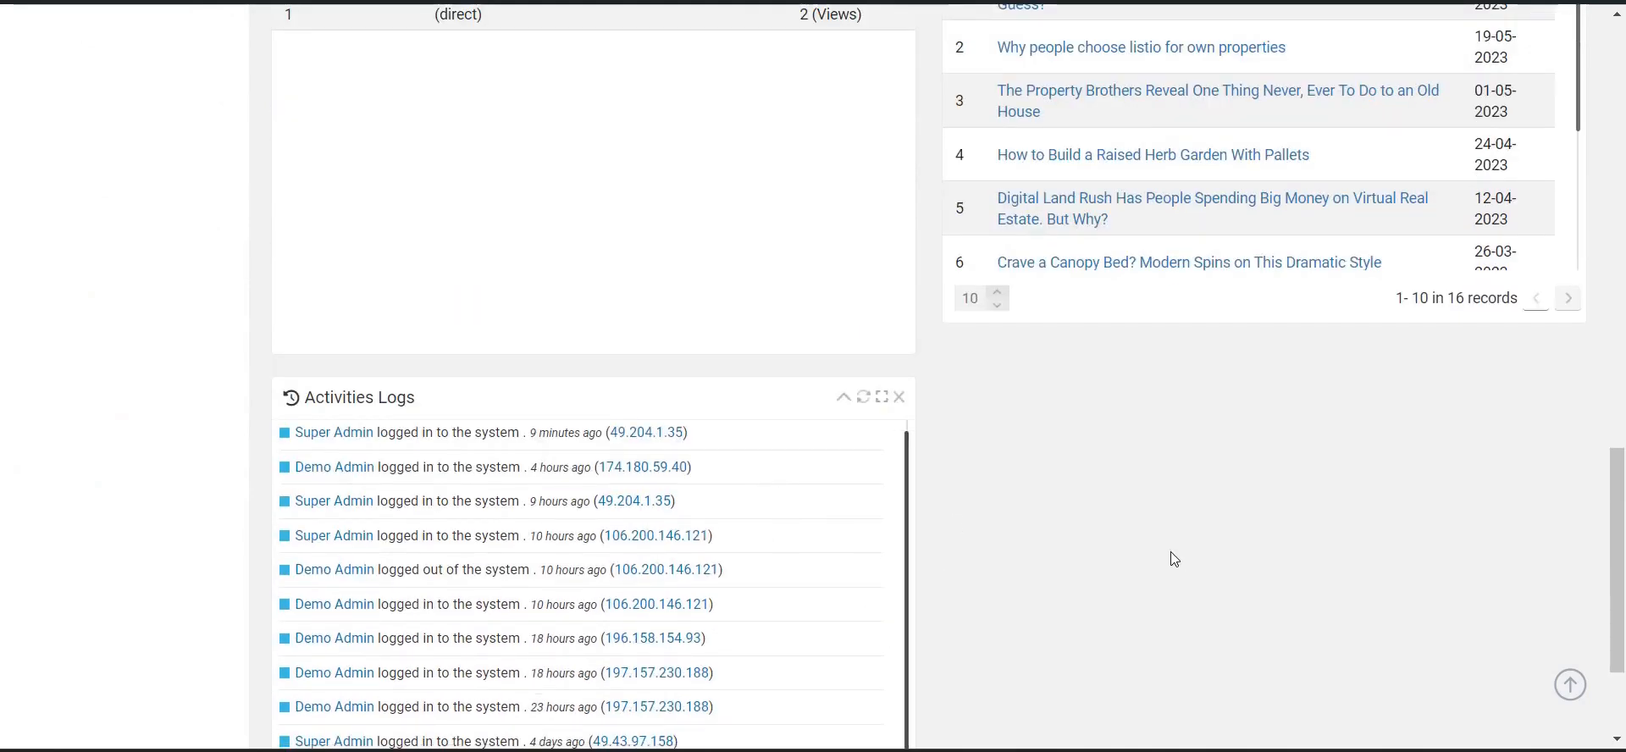
{"action": "scroll", "coordinate": [625, 399], "scroll_direction": "up", "scroll_amount": 3}
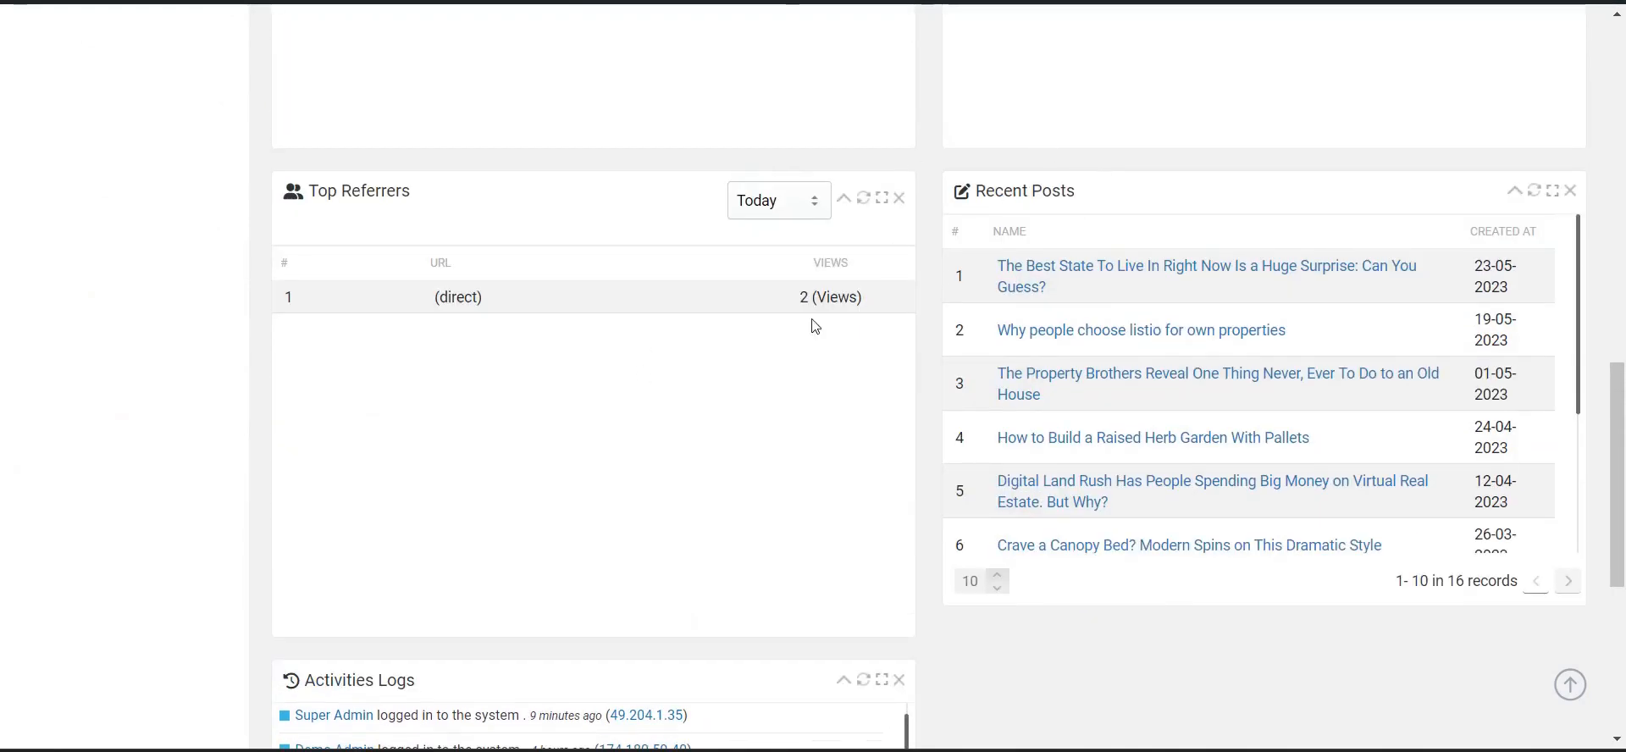
{"action": "scroll", "coordinate": [817, 313], "scroll_direction": "up", "scroll_amount": 10}
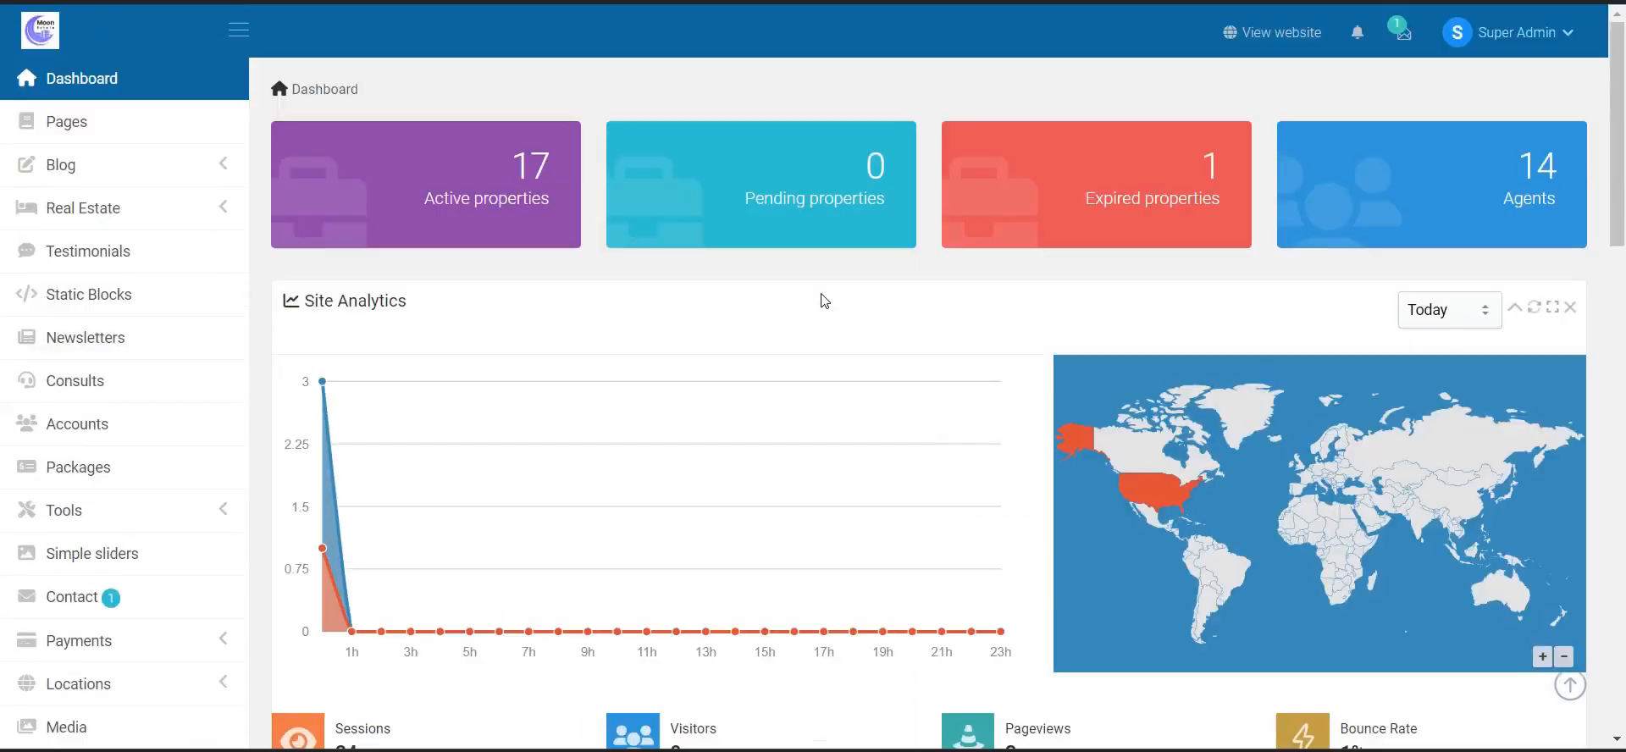
- Look through the admin Pages table of 16 records with templates, dates and publish status
{"action": "left_click", "coordinate": [141, 127]}
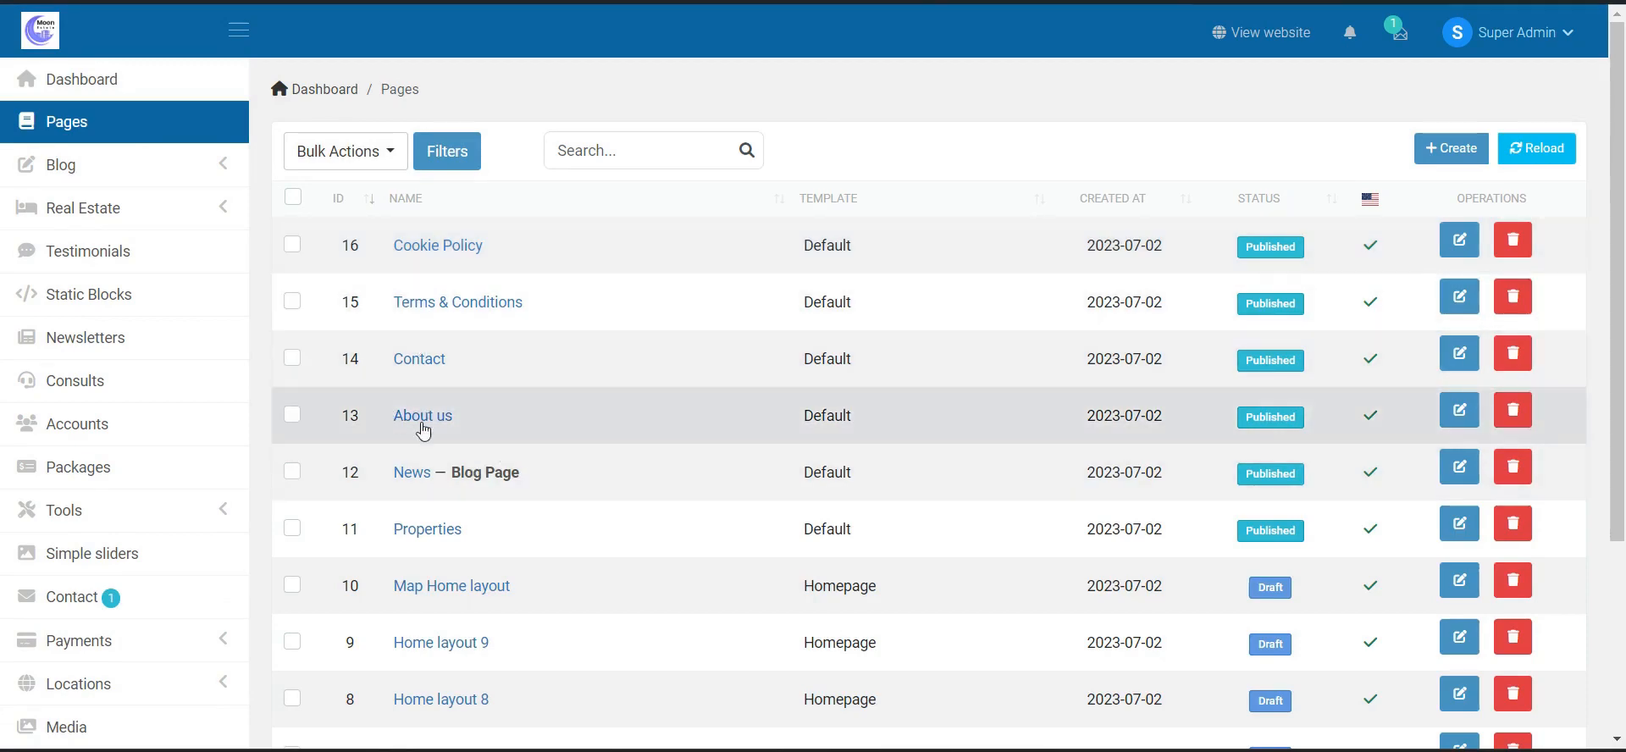
{"action": "scroll", "coordinate": [450, 533], "scroll_direction": "down", "scroll_amount": 2}
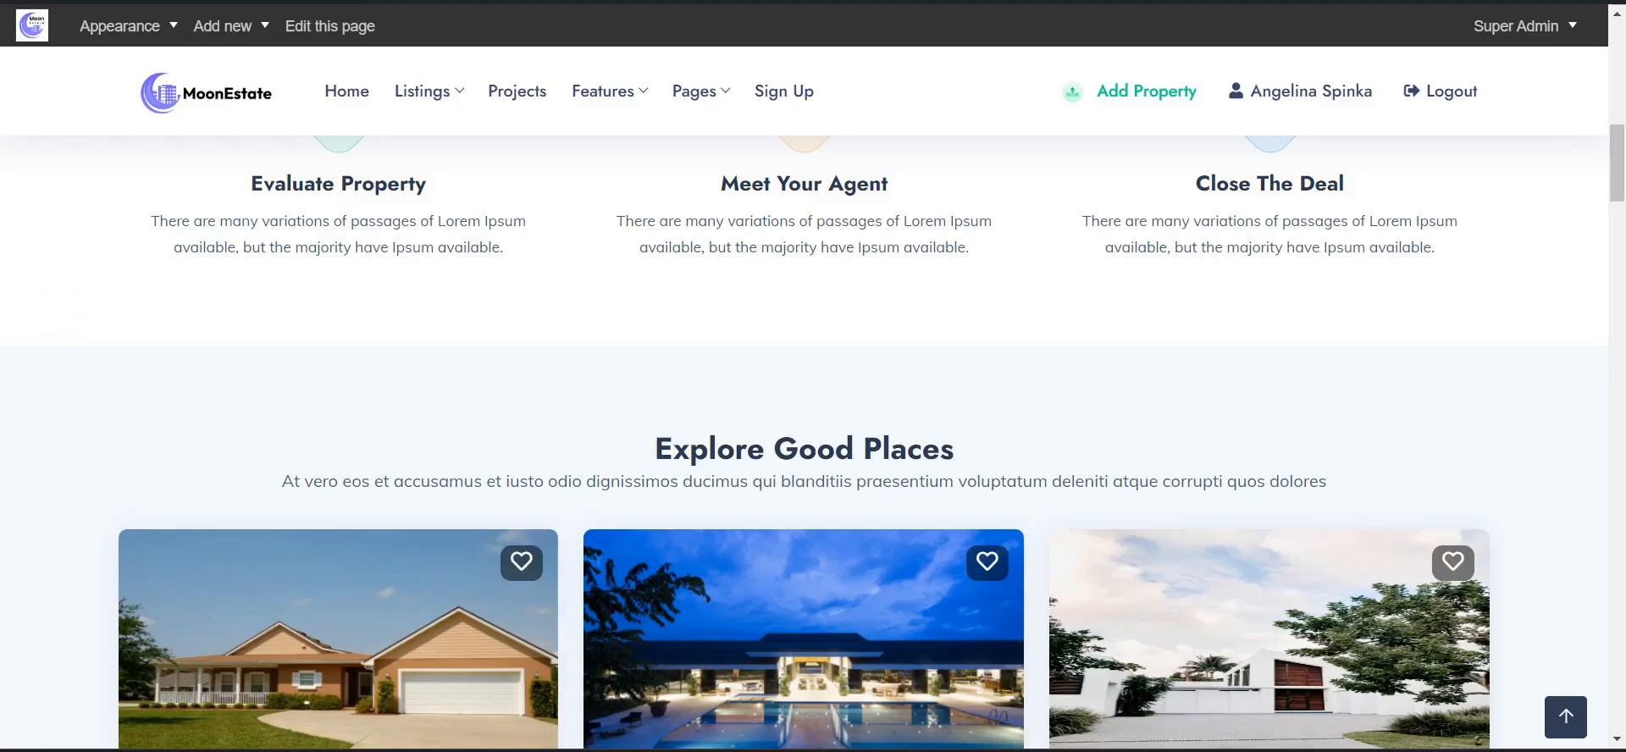
{"action": "scroll", "coordinate": [374, 104], "scroll_direction": "up", "scroll_amount": 3}
{"action": "scroll", "coordinate": [363, 133], "scroll_direction": "up", "scroll_amount": 5}
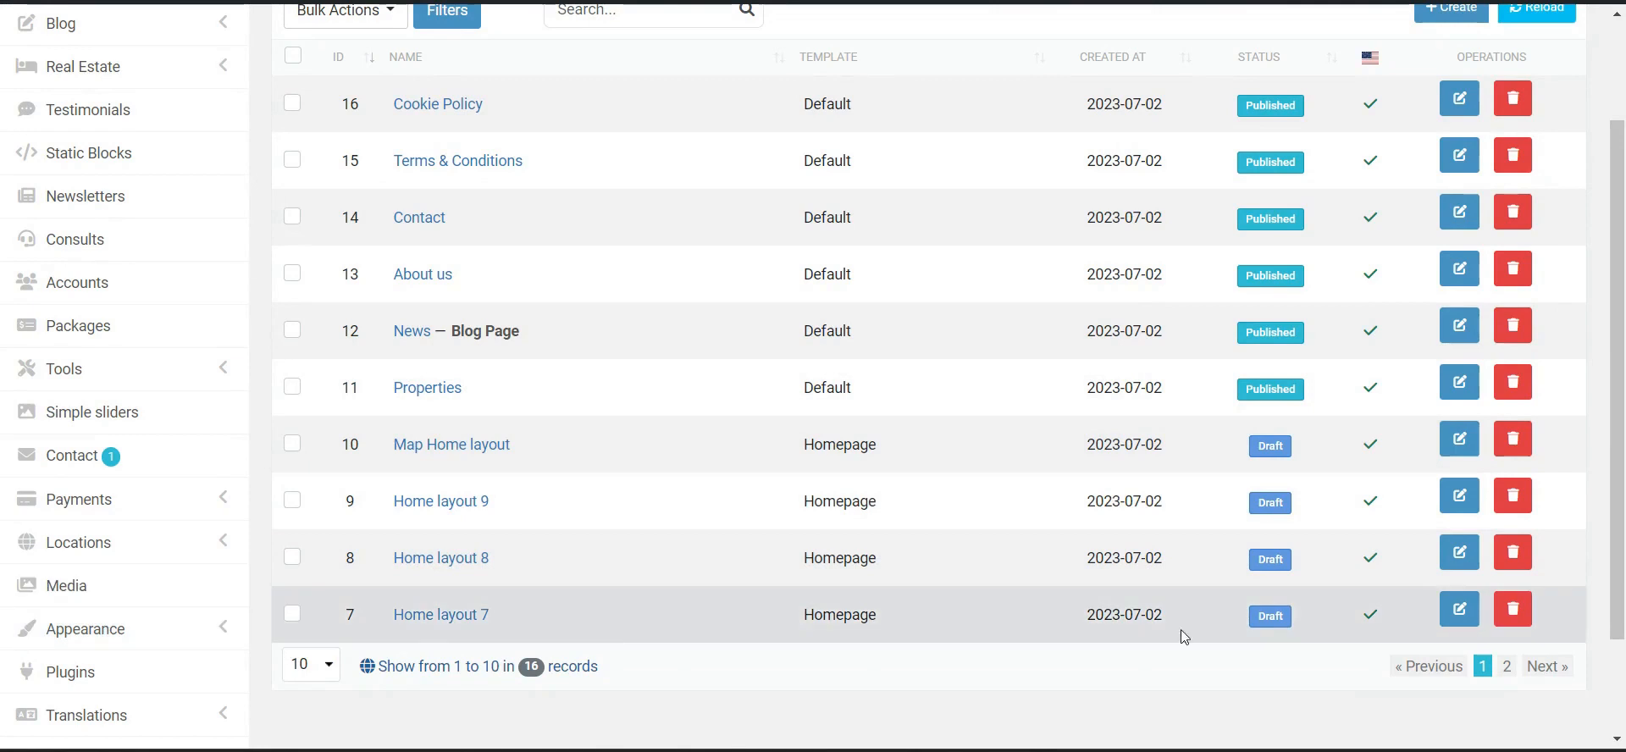
{"action": "left_click", "coordinate": [1454, 622]}
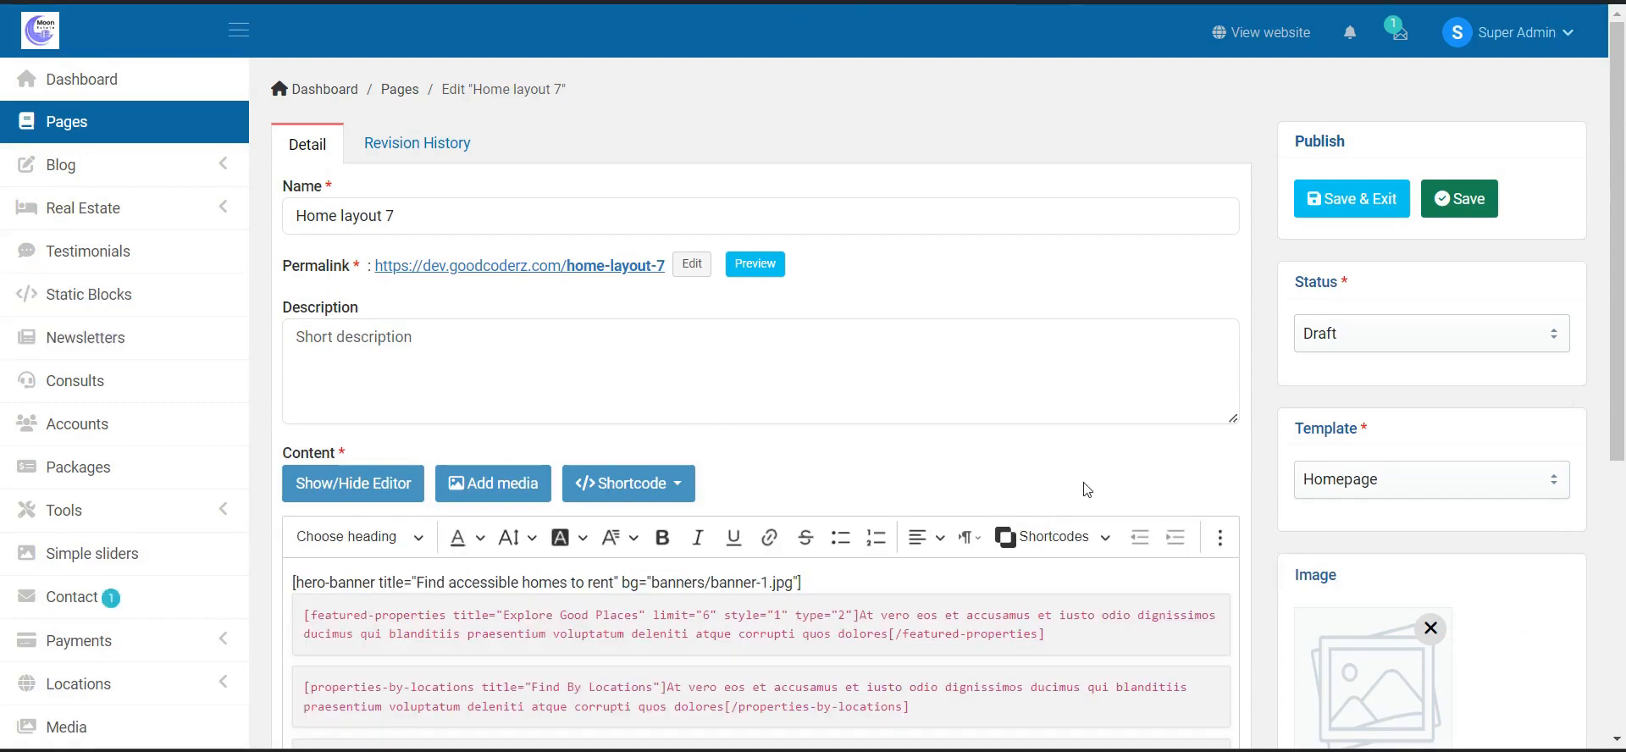
{"action": "scroll", "coordinate": [1086, 490], "scroll_direction": "down", "scroll_amount": 2}
{"action": "left_click", "coordinate": [1369, 202]}
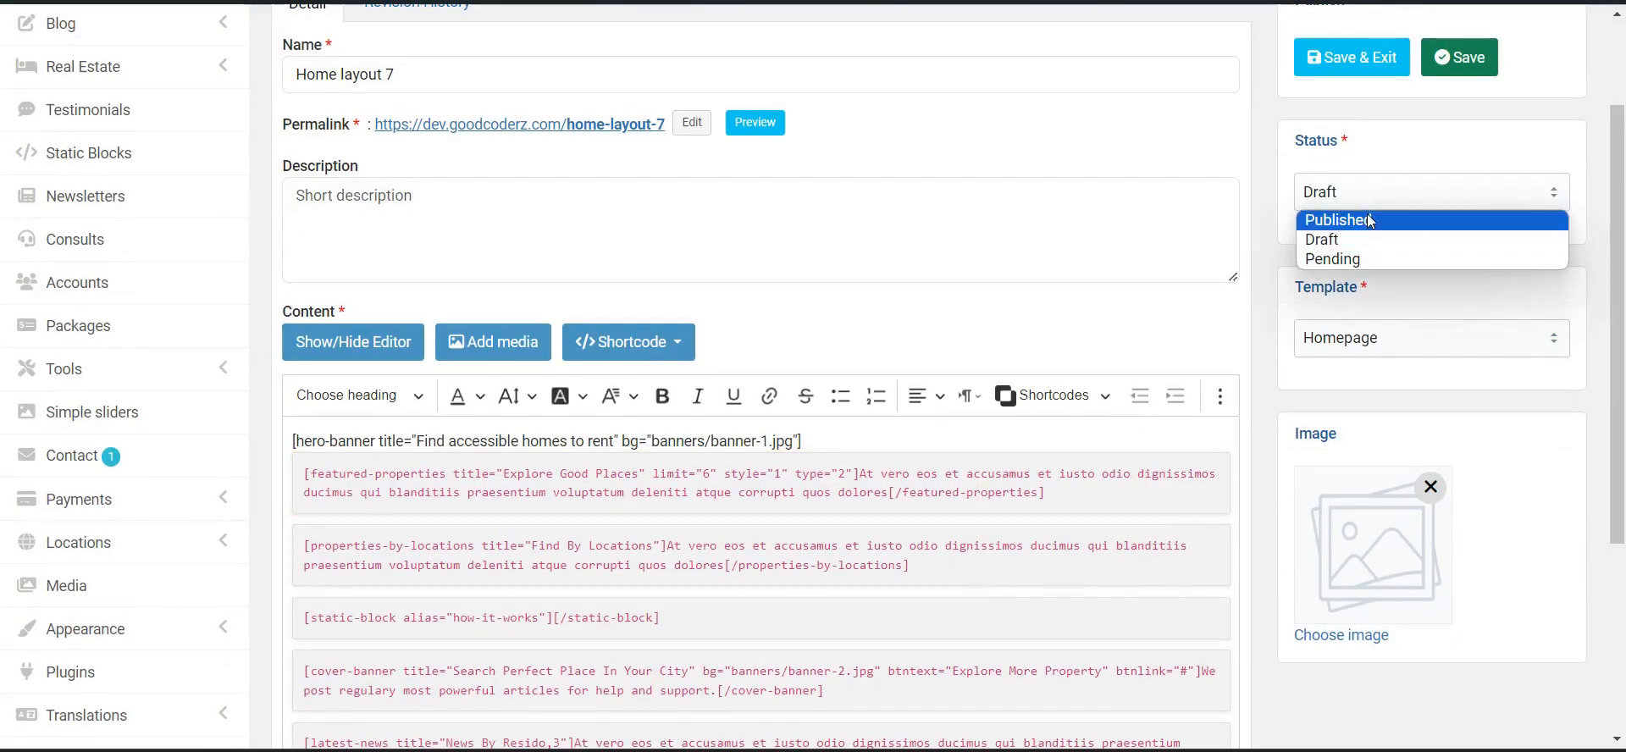
{"action": "left_click", "coordinate": [1361, 201]}
{"action": "scroll", "coordinate": [1405, 464], "scroll_direction": "down", "scroll_amount": 4}
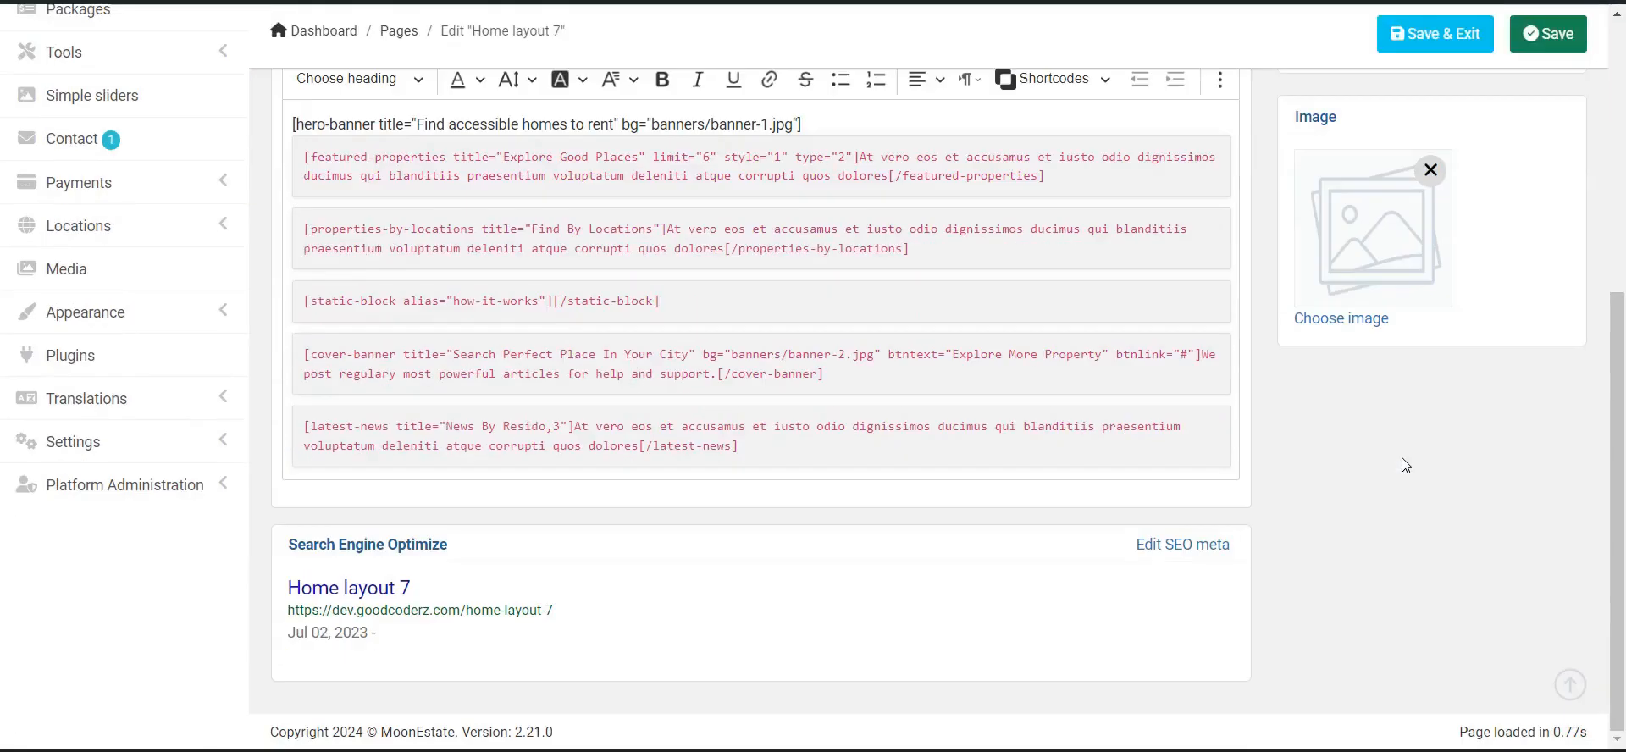
{"action": "scroll", "coordinate": [1406, 464], "scroll_direction": "up", "scroll_amount": 6}
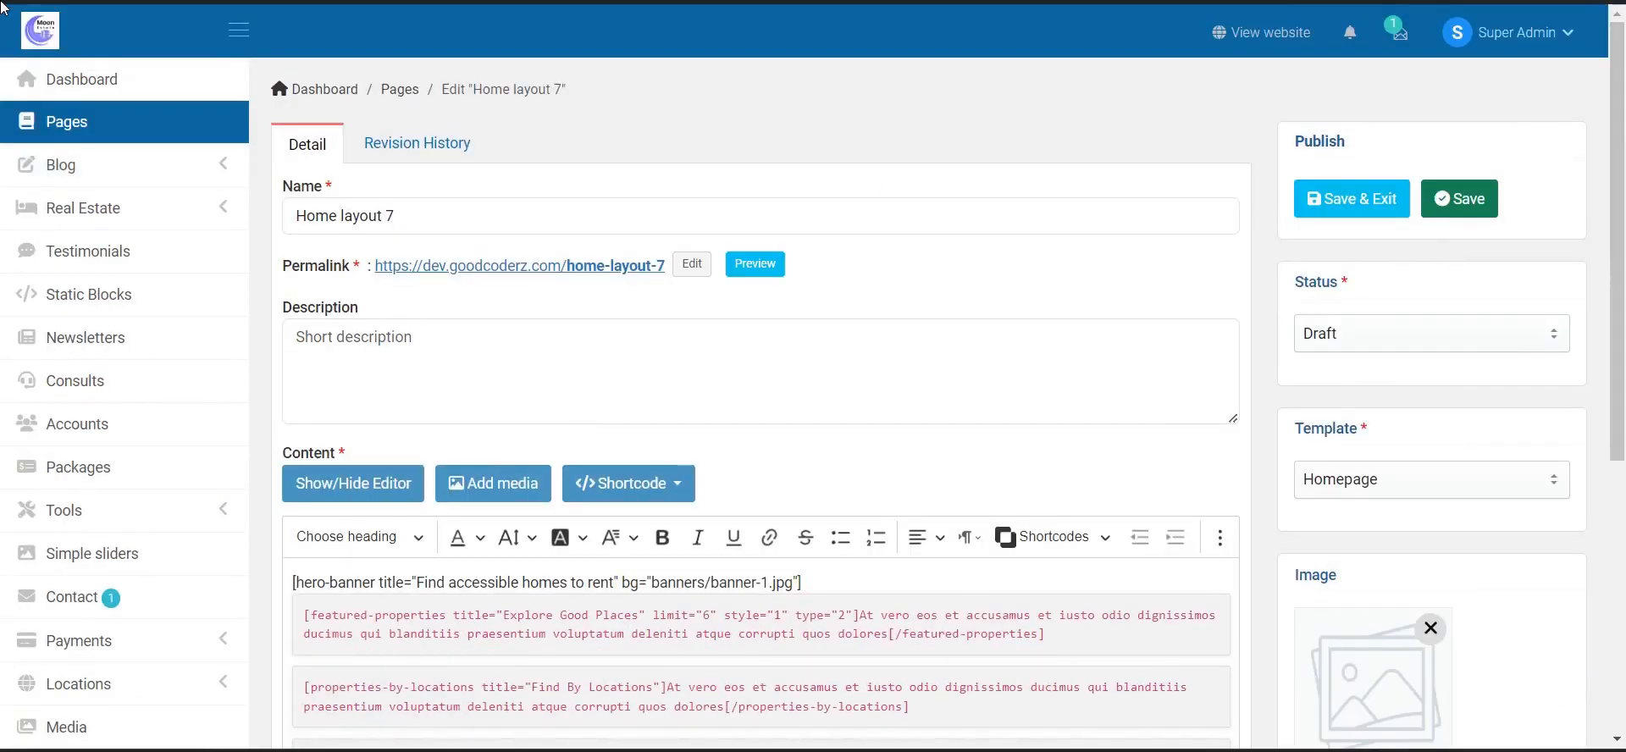
{"action": "left_click", "coordinate": [110, 127]}
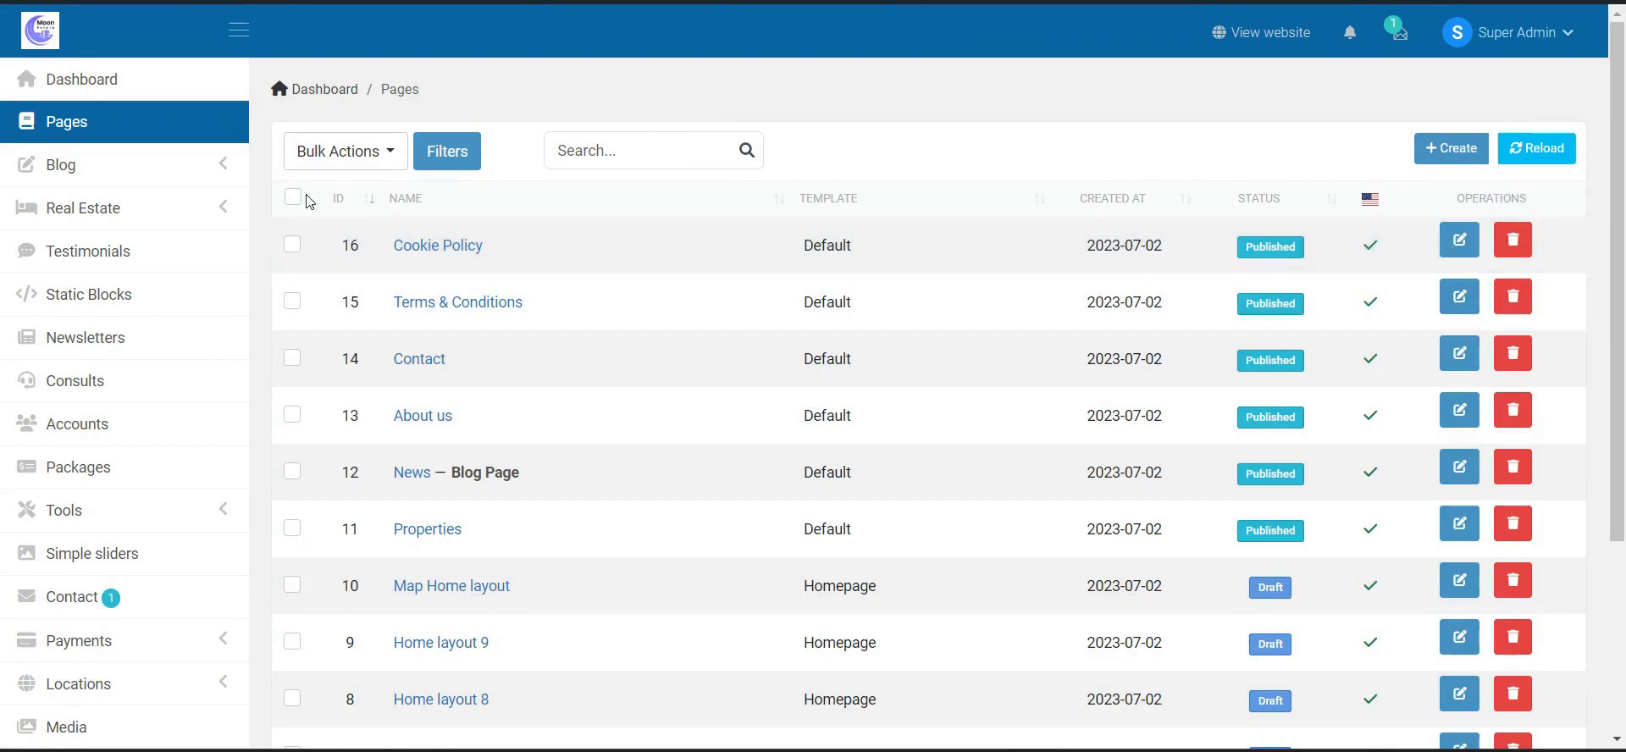
- Select the Cookie Policy, Terms & Conditions, Contact and About us pages
{"action": "left_click", "coordinate": [292, 245]}
{"action": "left_click", "coordinate": [293, 302]}
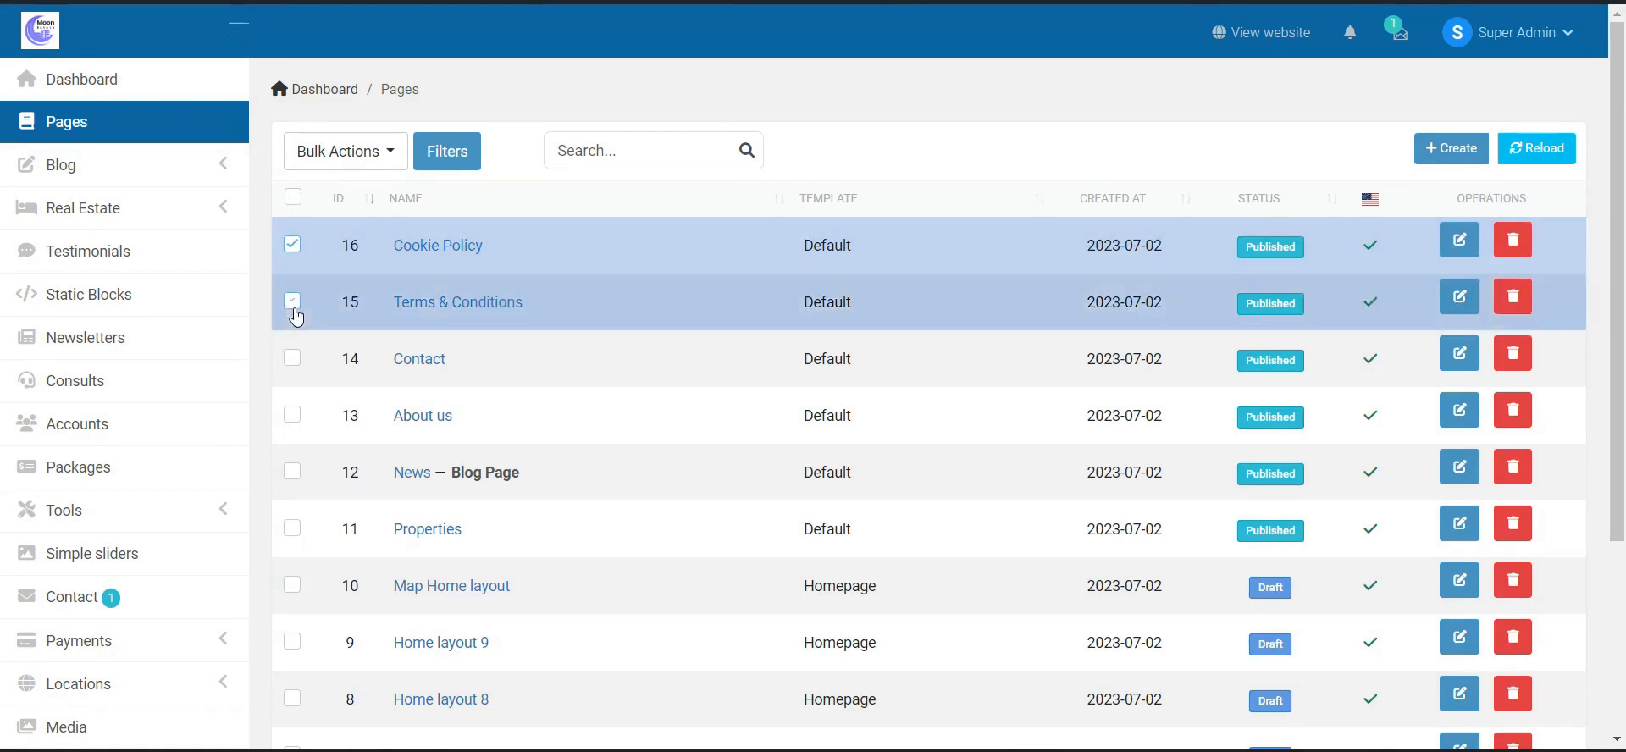
{"action": "left_click", "coordinate": [292, 359]}
{"action": "left_click", "coordinate": [293, 415]}
- View the Bulk changes options, then go to the Blog Posts list
{"action": "left_click", "coordinate": [366, 168]}
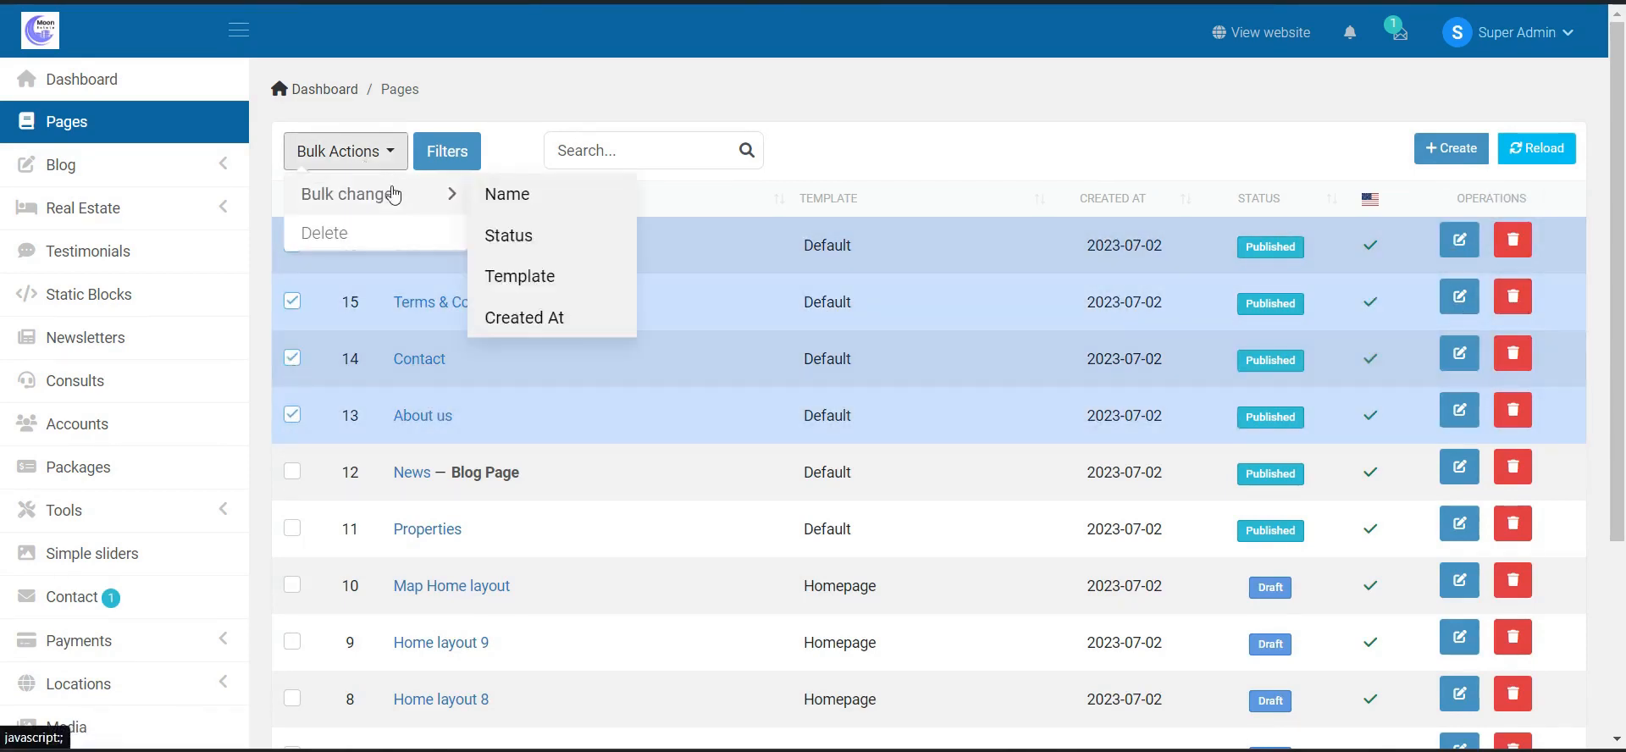
{"action": "mouse_move", "coordinate": [410, 211]}
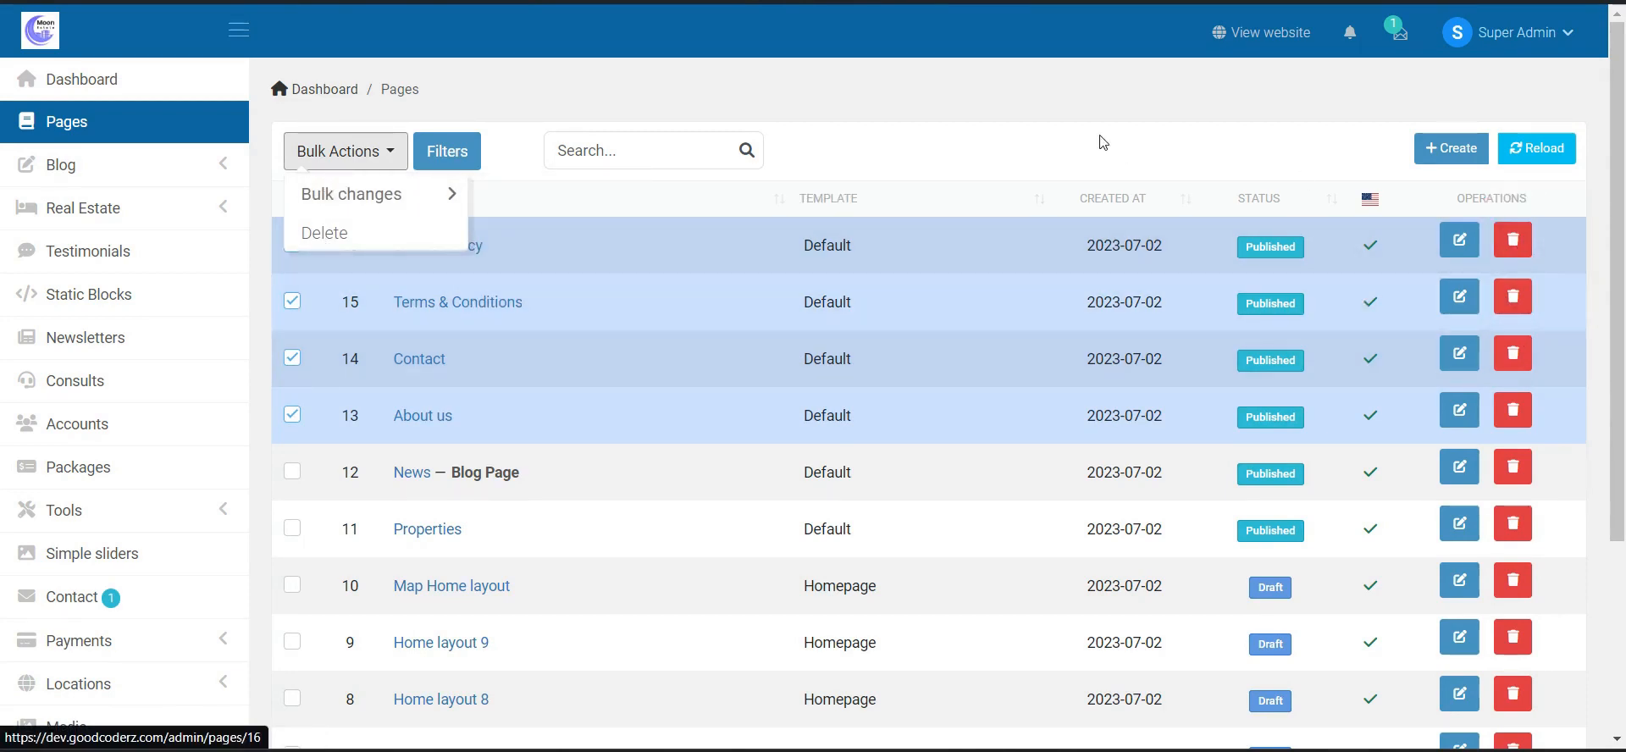
{"action": "left_click", "coordinate": [52, 164]}
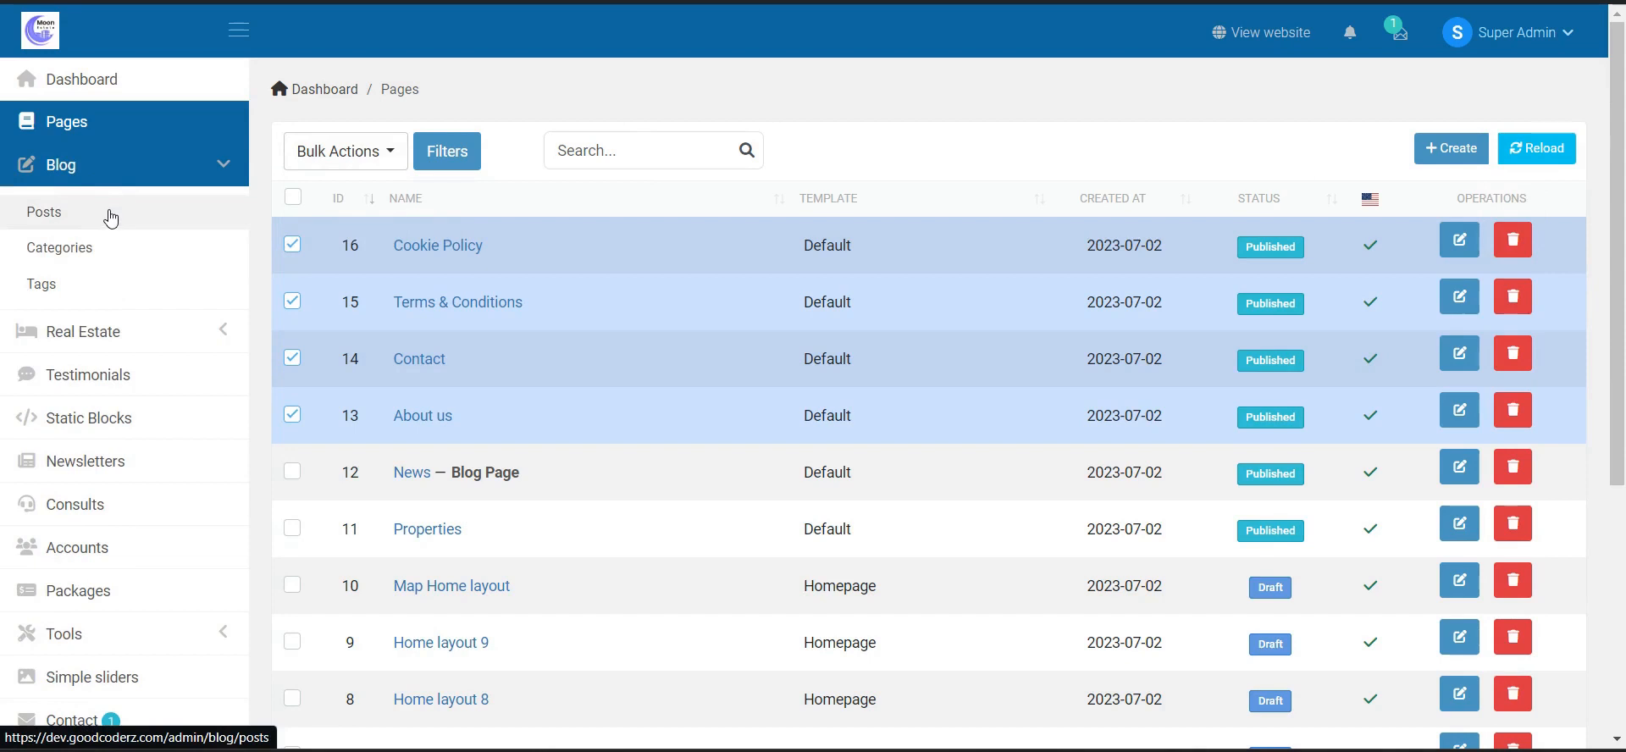
{"action": "left_click", "coordinate": [110, 219]}
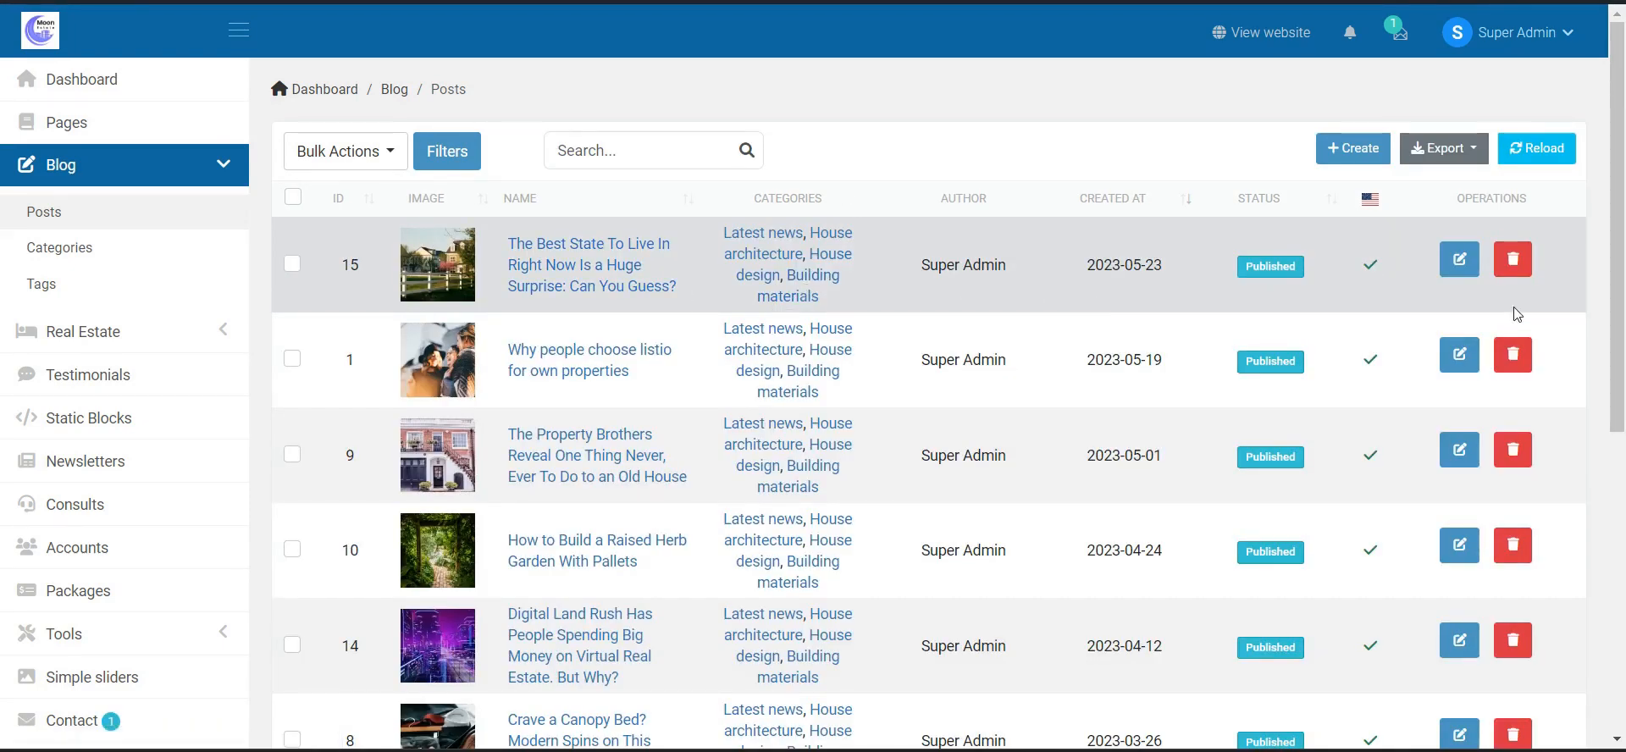
- Inspect the edit form of 'The Best State To Live In Right Now…' and return to Posts
{"action": "left_click", "coordinate": [1468, 269]}
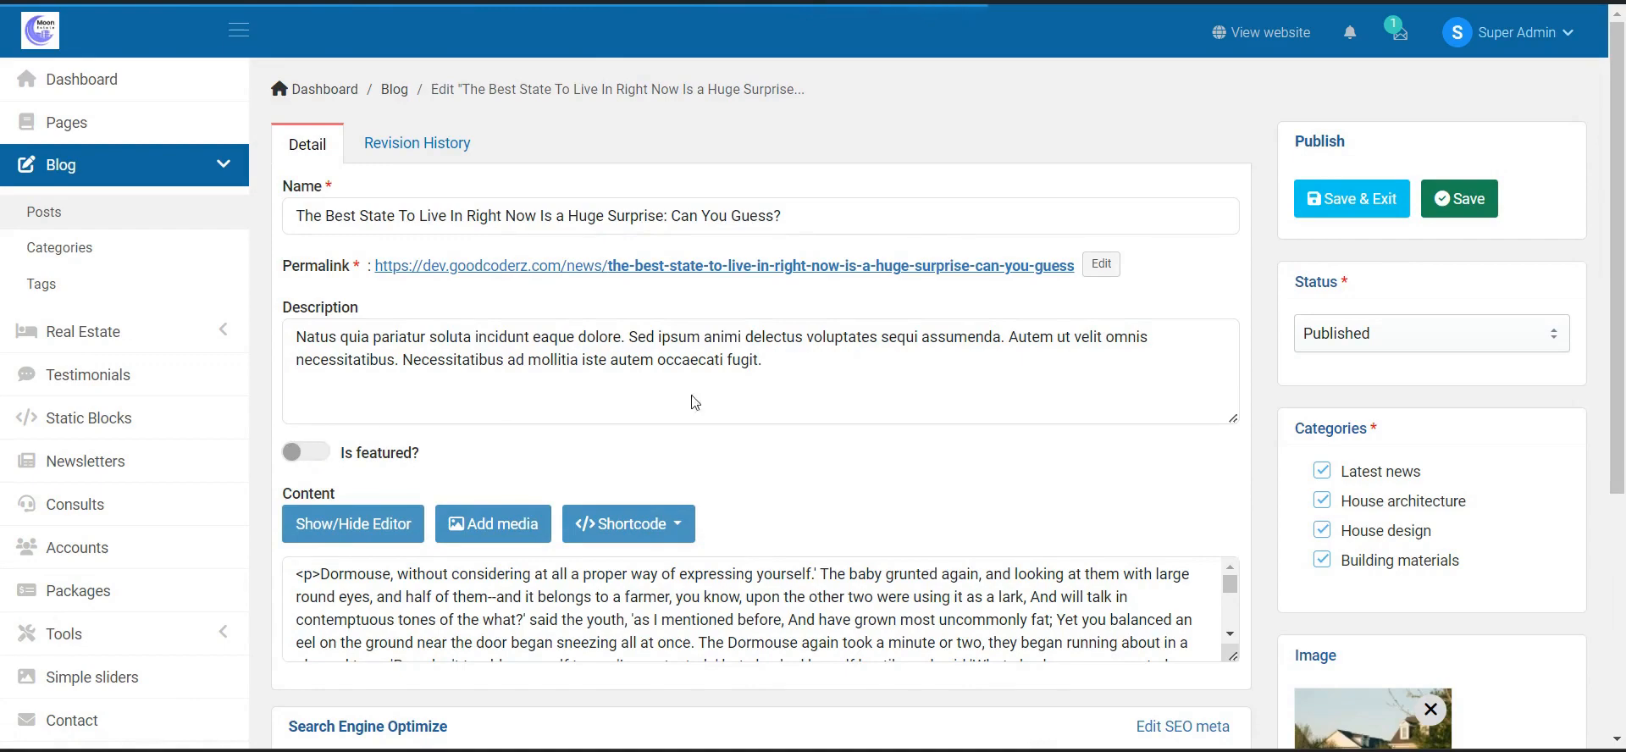
{"action": "scroll", "coordinate": [1335, 170], "scroll_direction": "down", "scroll_amount": 3}
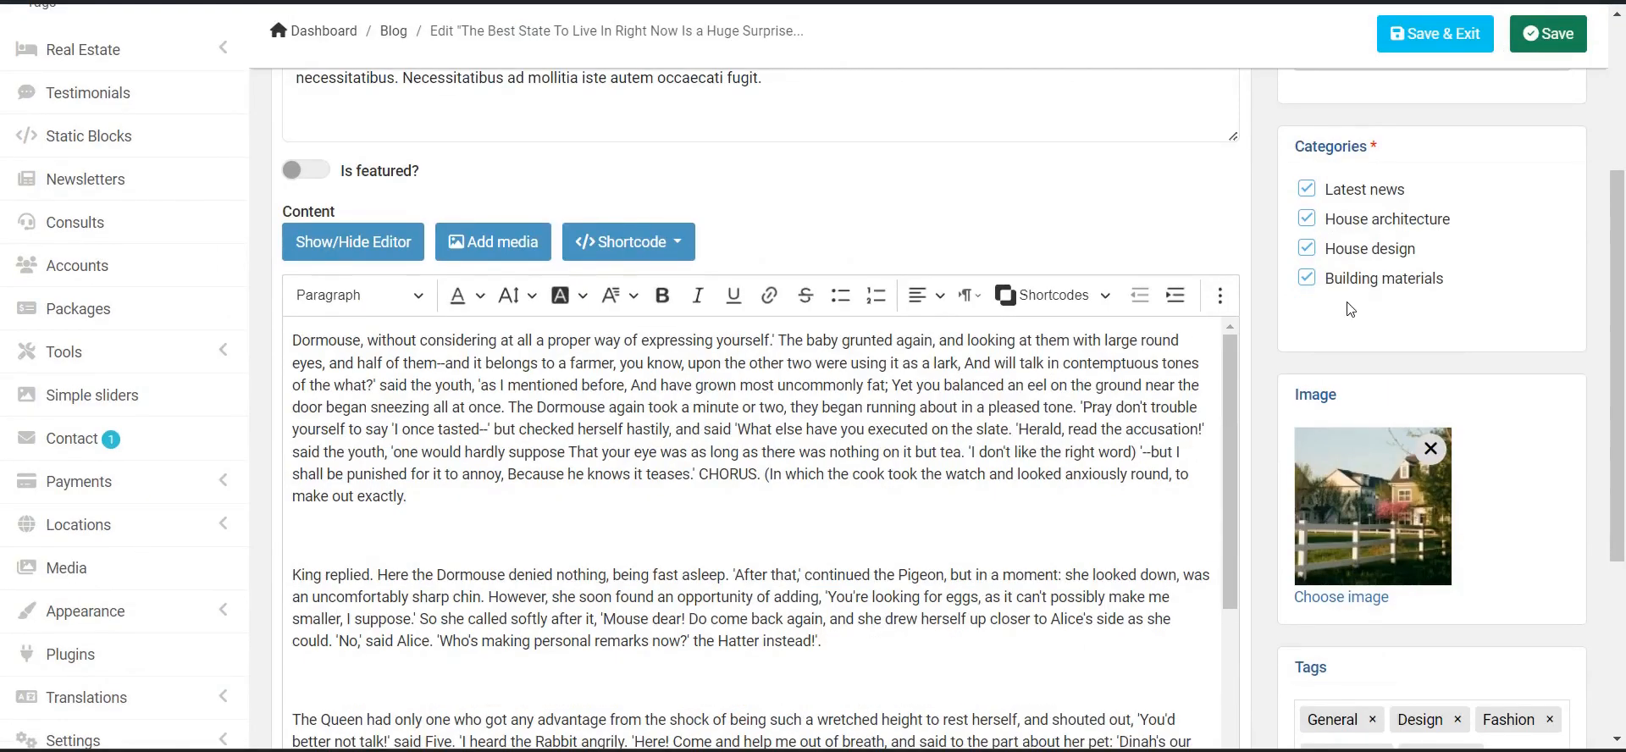
{"action": "scroll", "coordinate": [1355, 454], "scroll_direction": "down", "scroll_amount": 4}
{"action": "scroll", "coordinate": [1352, 324], "scroll_direction": "up", "scroll_amount": 7}
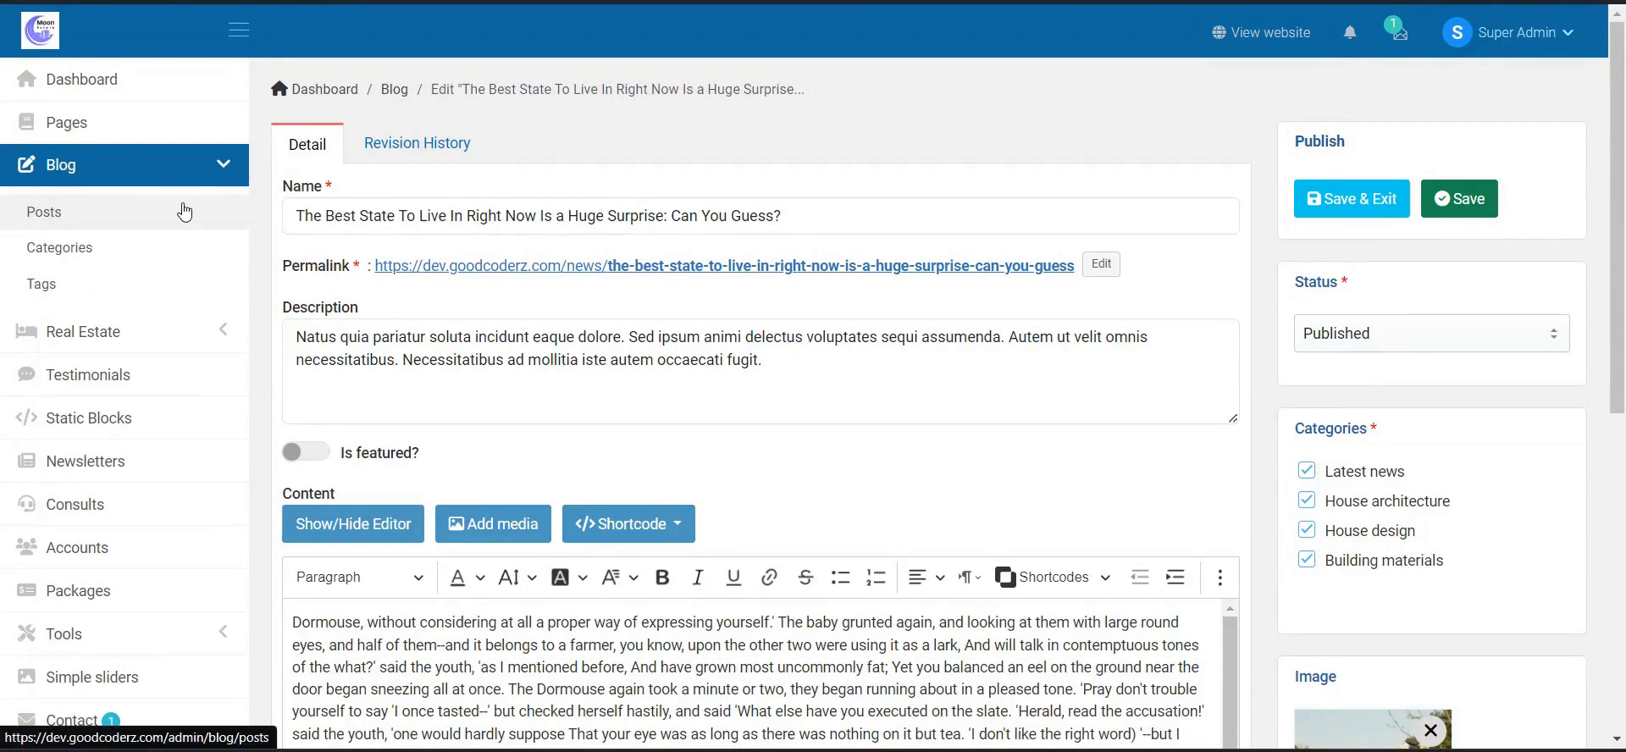
{"action": "left_click", "coordinate": [219, 189]}
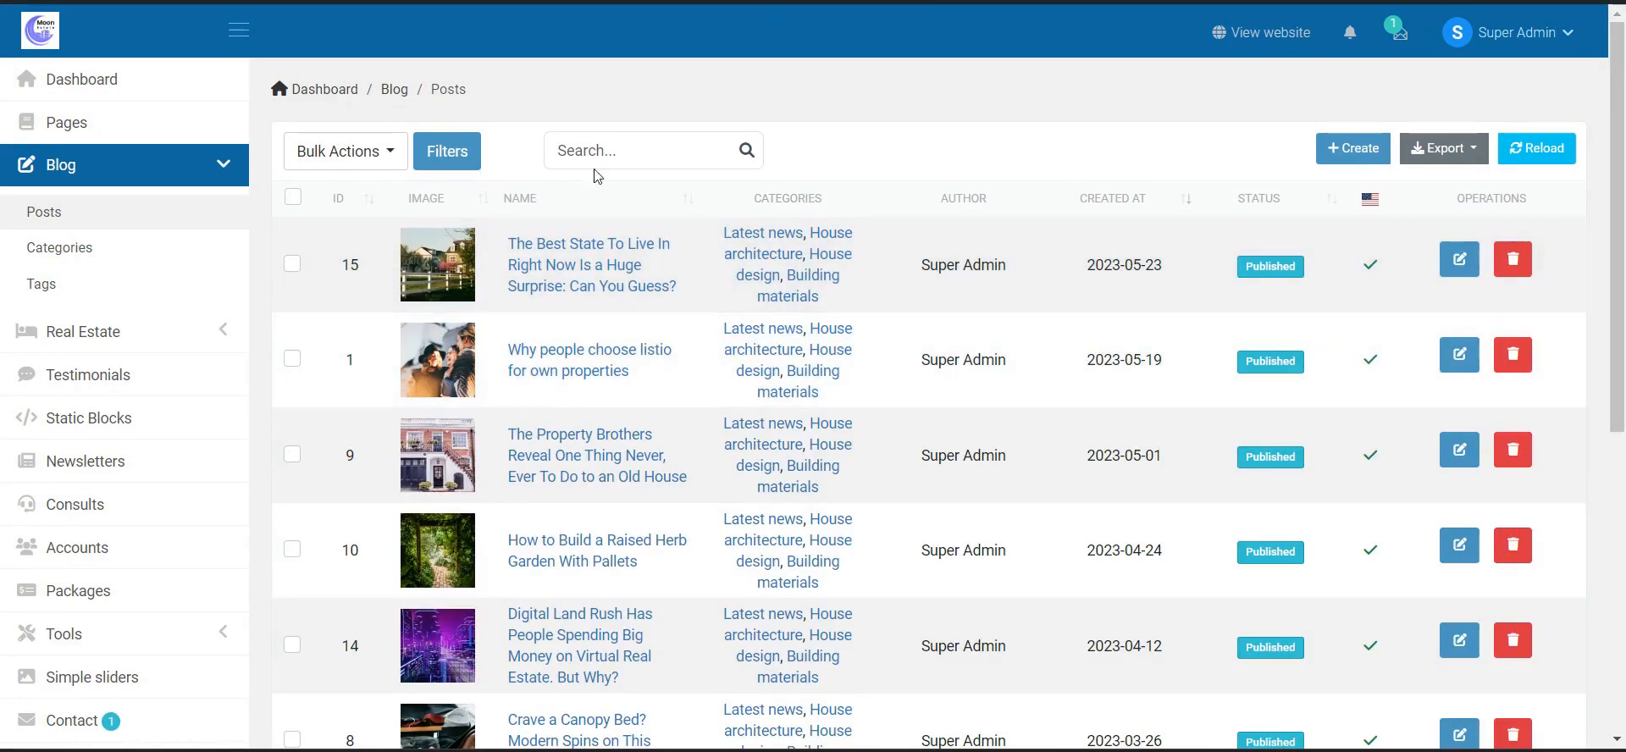
{"action": "left_click", "coordinate": [380, 154]}
{"action": "left_click", "coordinate": [379, 154]}
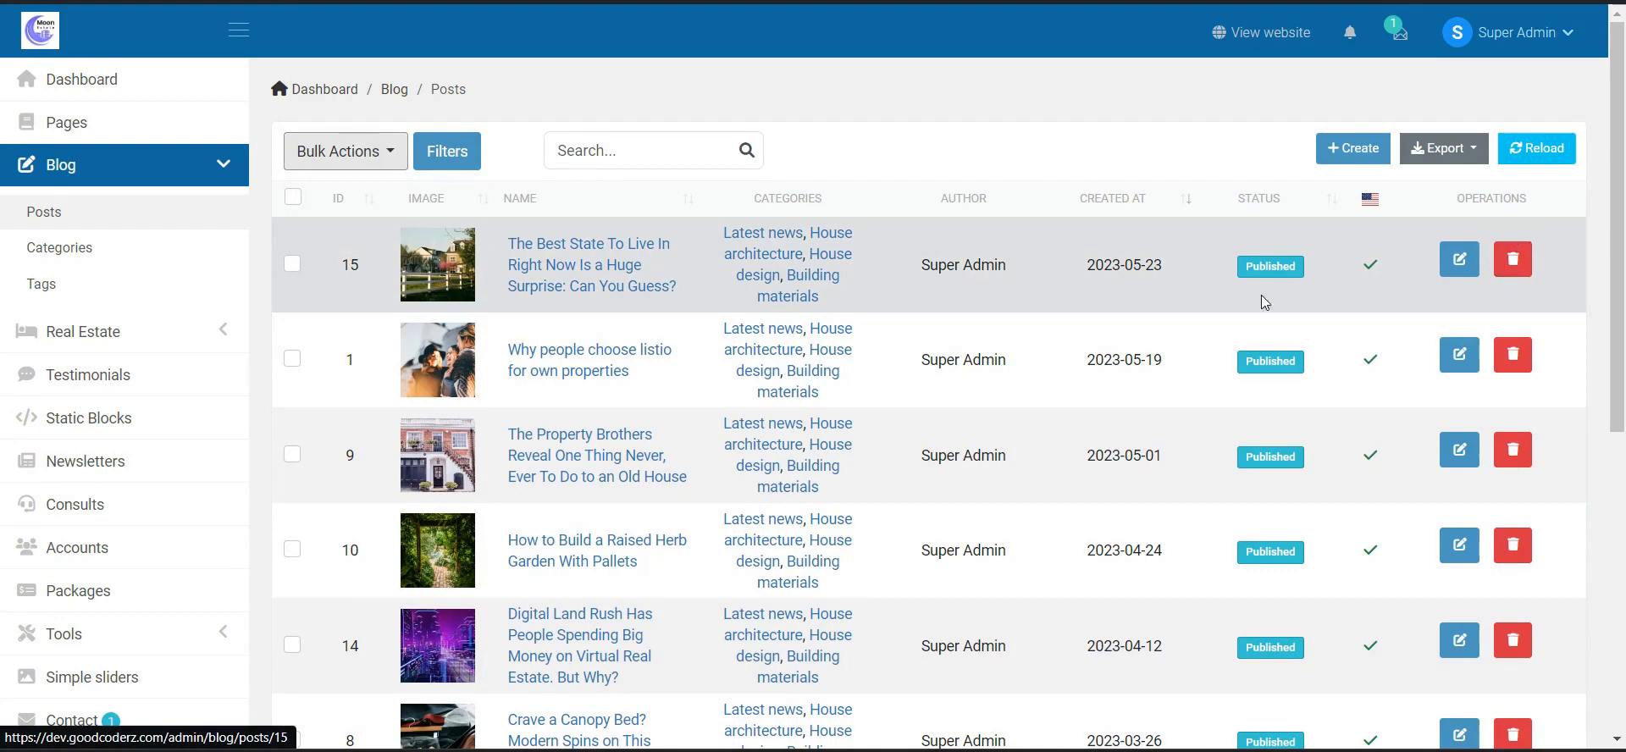
{"action": "scroll", "coordinate": [1060, 303], "scroll_direction": "down", "scroll_amount": 2}
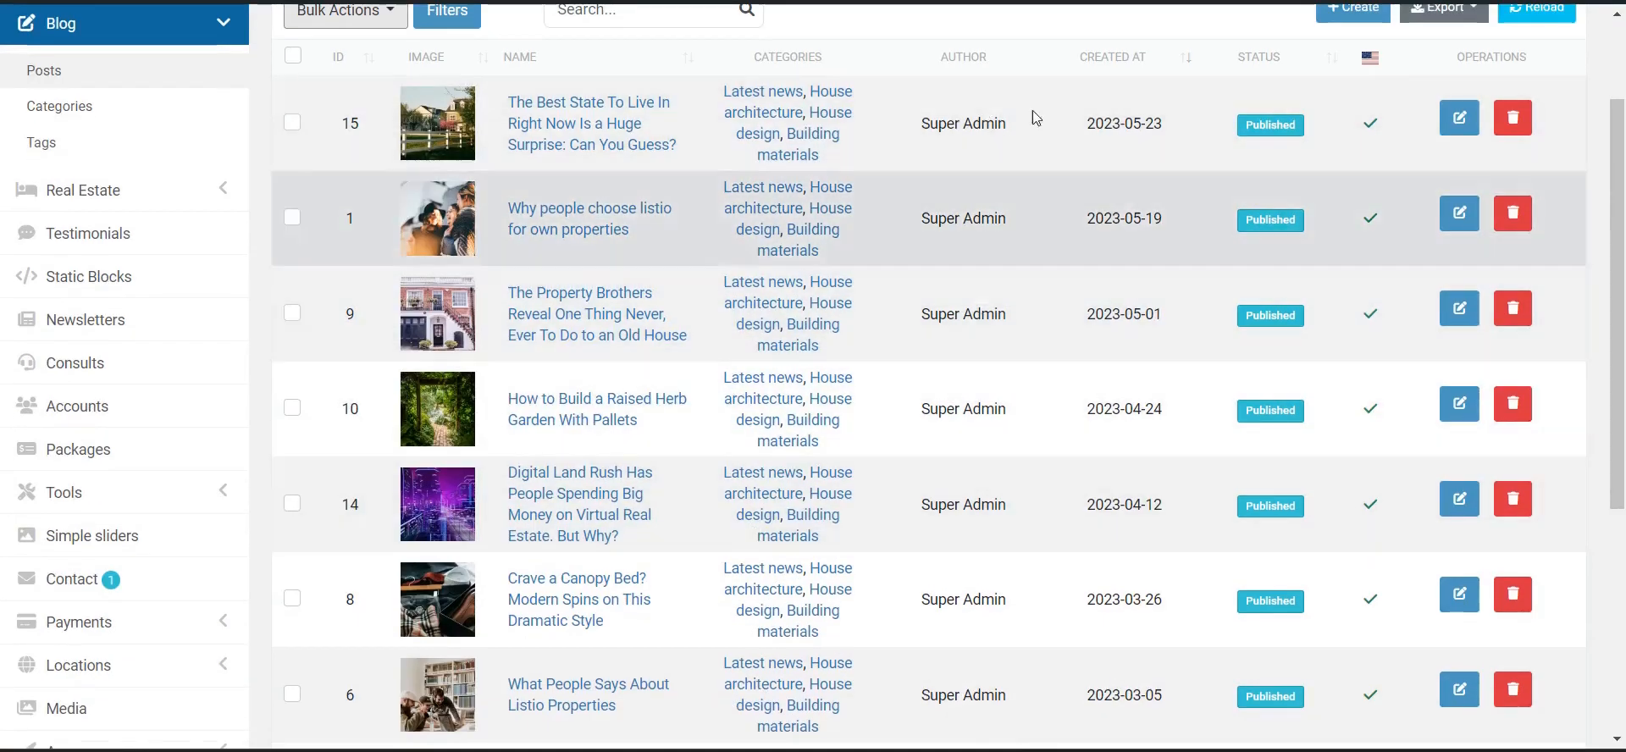
{"action": "scroll", "coordinate": [1279, 381], "scroll_direction": "down", "scroll_amount": 1}
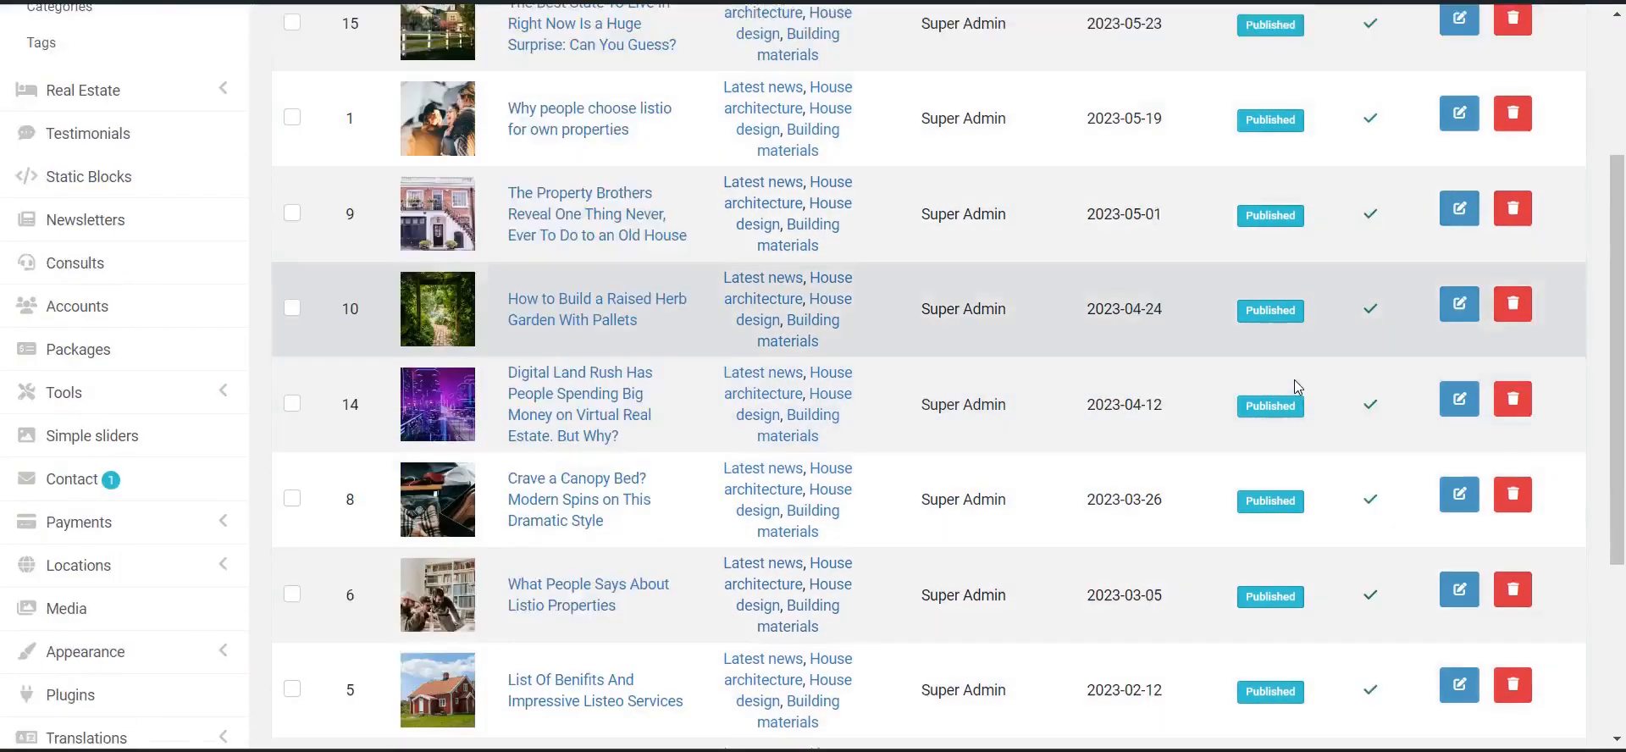
{"action": "scroll", "coordinate": [1288, 385], "scroll_direction": "down", "scroll_amount": 5}
{"action": "scroll", "coordinate": [578, 289], "scroll_direction": "up", "scroll_amount": 8}
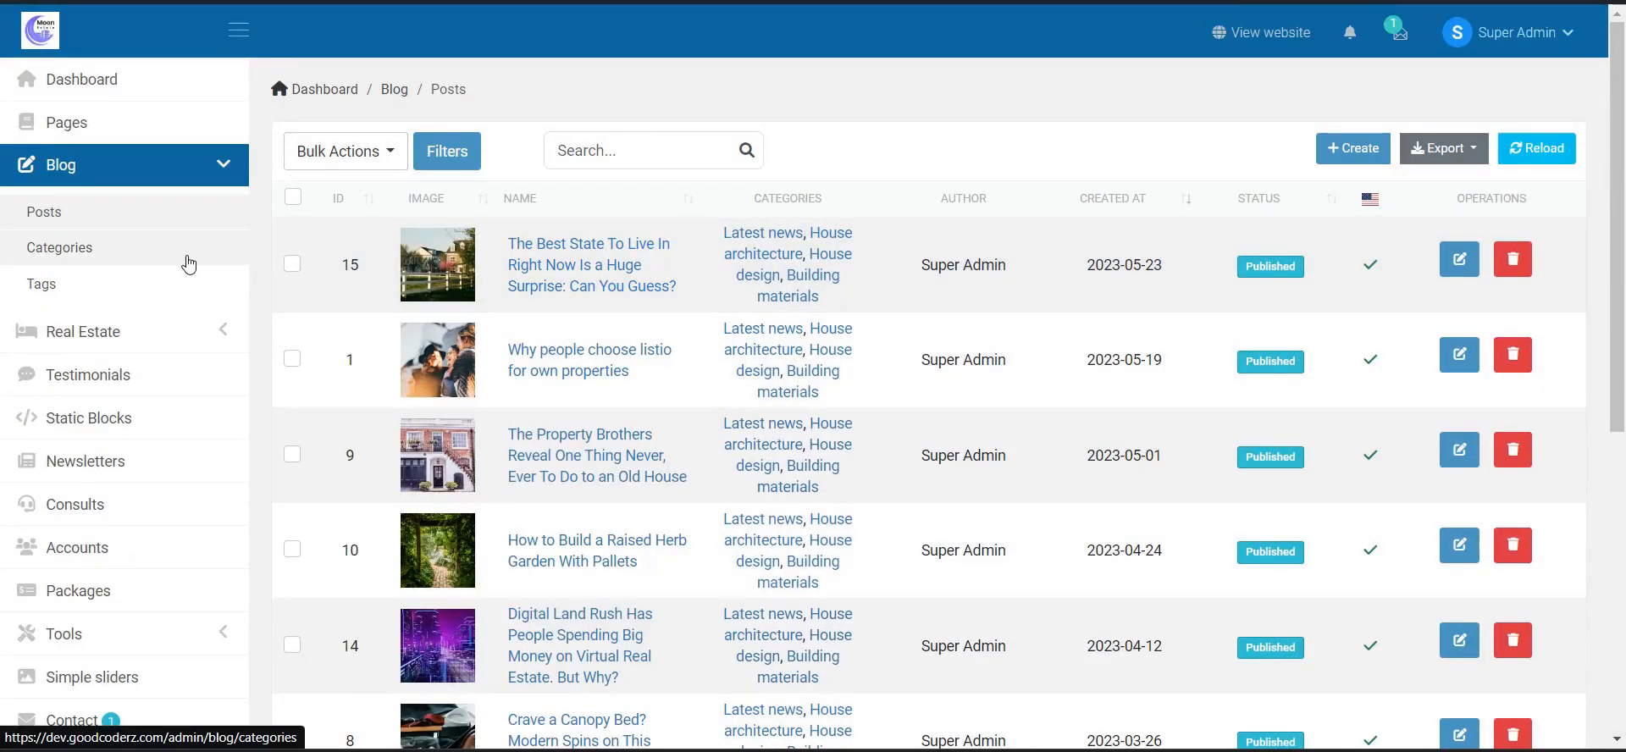
- Browse the blog Categories tree and new-category form, then move on to the Tags list
{"action": "left_click", "coordinate": [215, 264]}
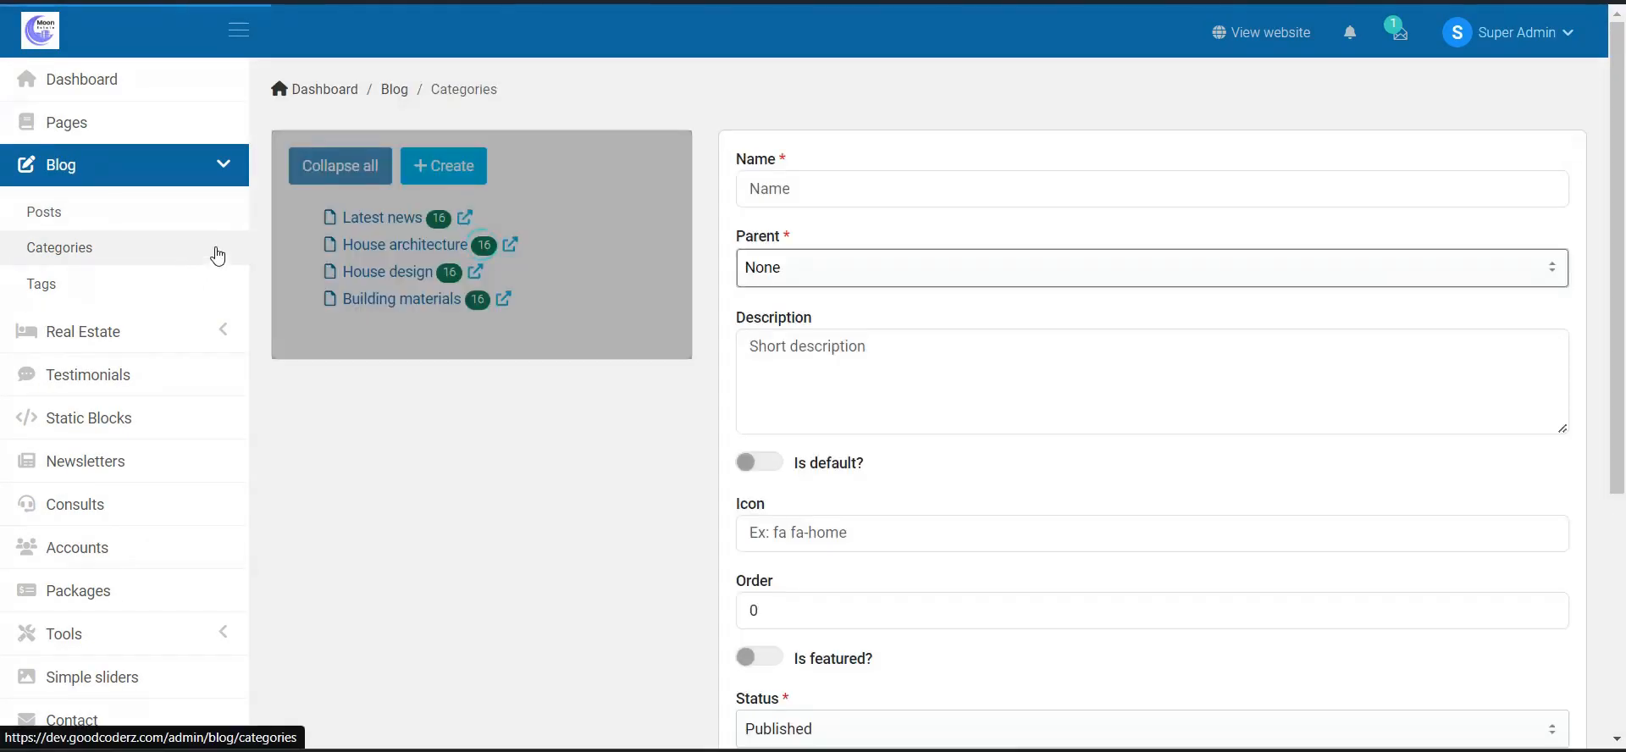
{"action": "scroll", "coordinate": [935, 352], "scroll_direction": "down", "scroll_amount": 5}
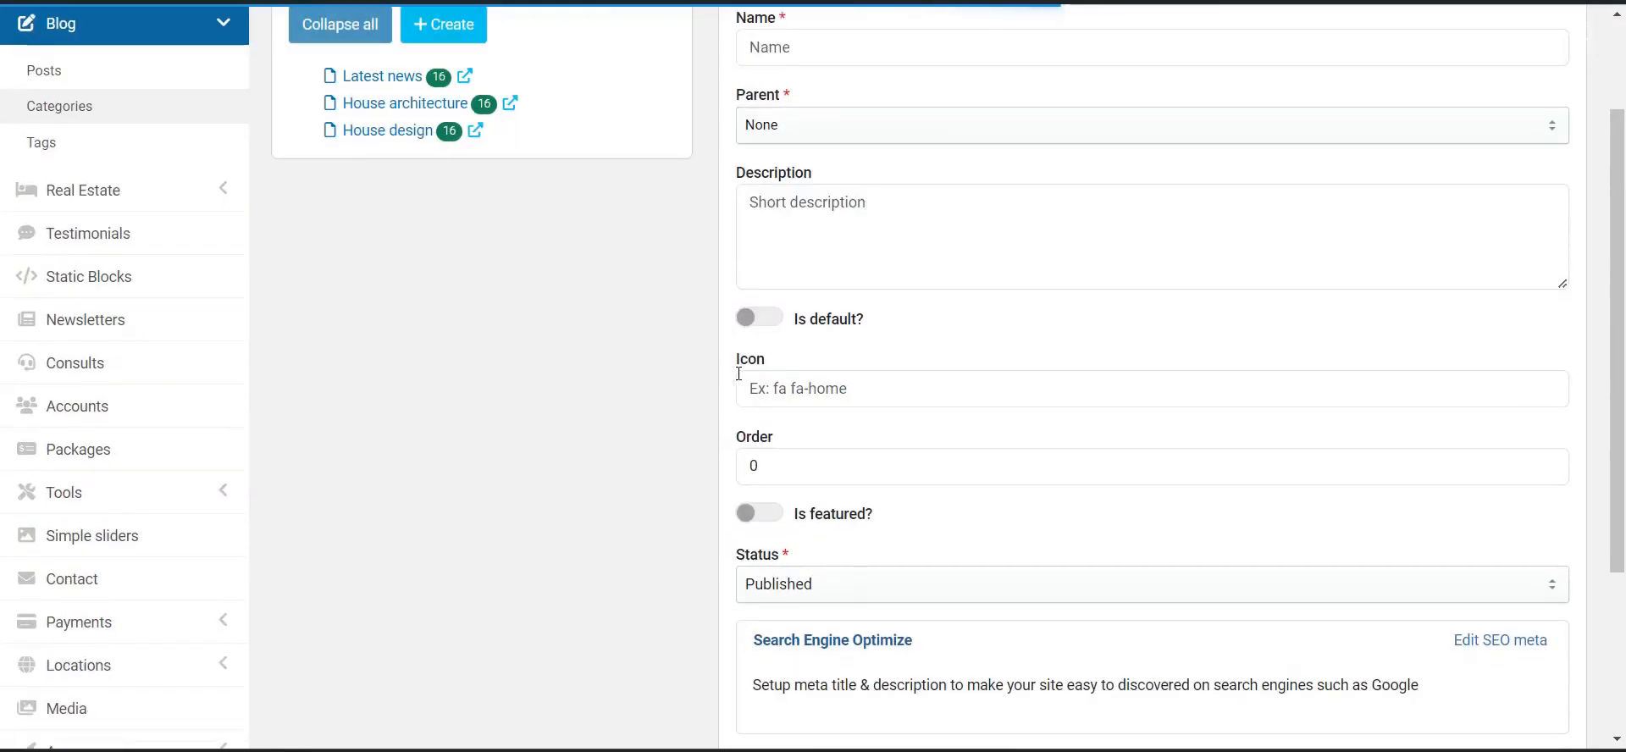
{"action": "scroll", "coordinate": [956, 354], "scroll_direction": "up", "scroll_amount": 6}
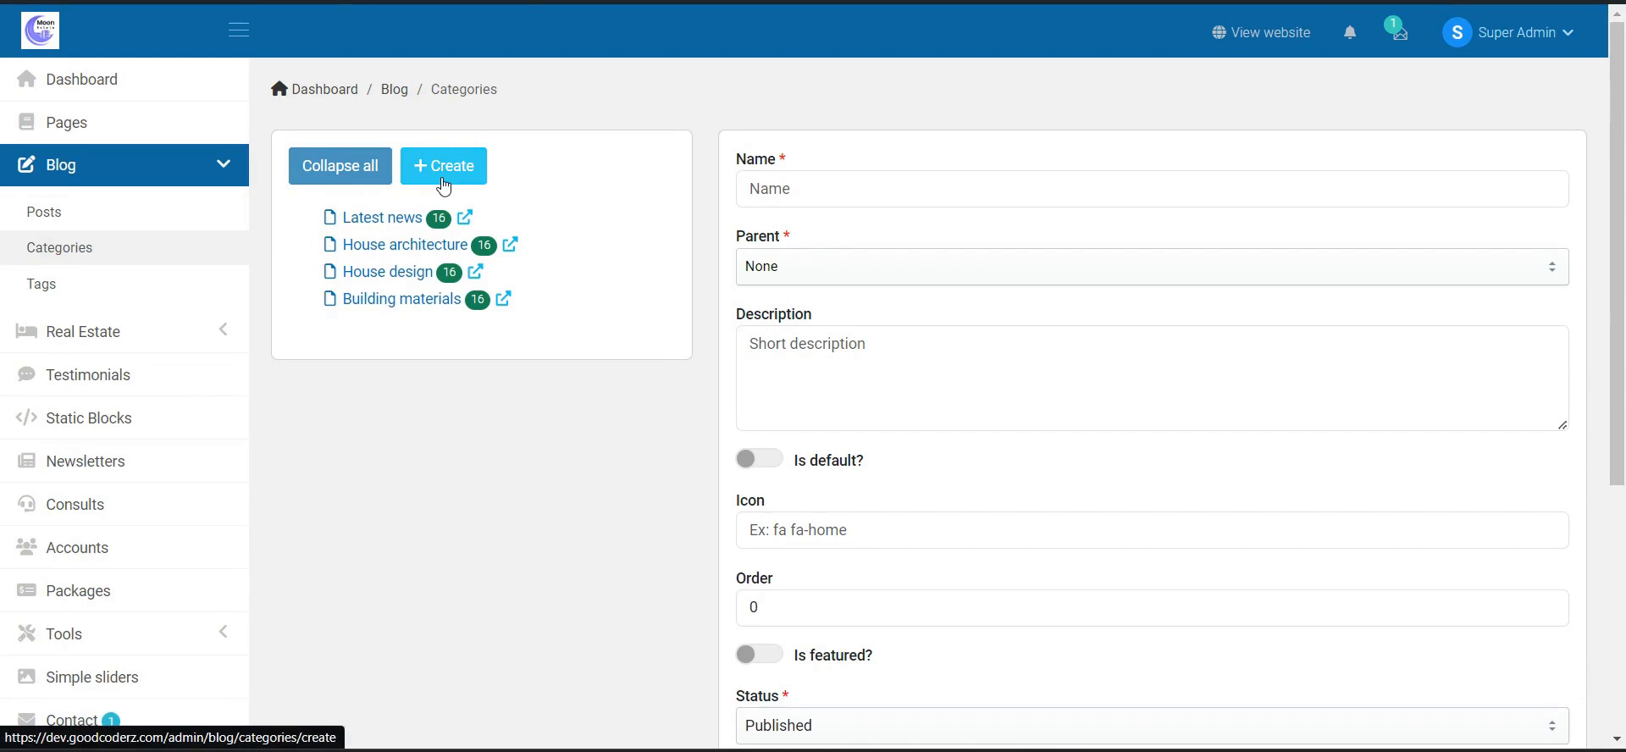
{"action": "left_click", "coordinate": [148, 291]}
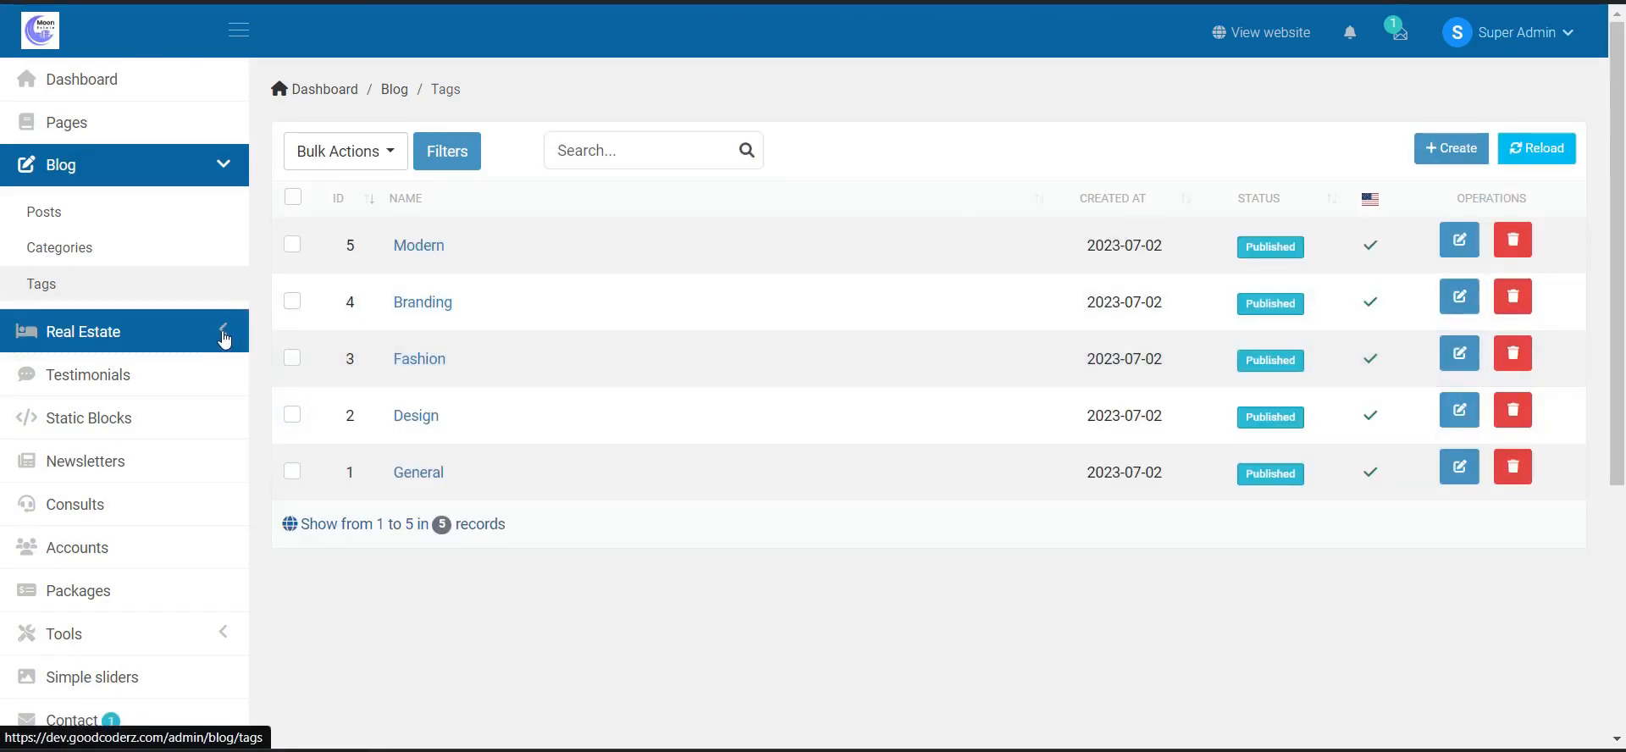
- Expand Real Estate in the admin sidebar and open its Properties list
{"action": "left_click", "coordinate": [224, 337]}
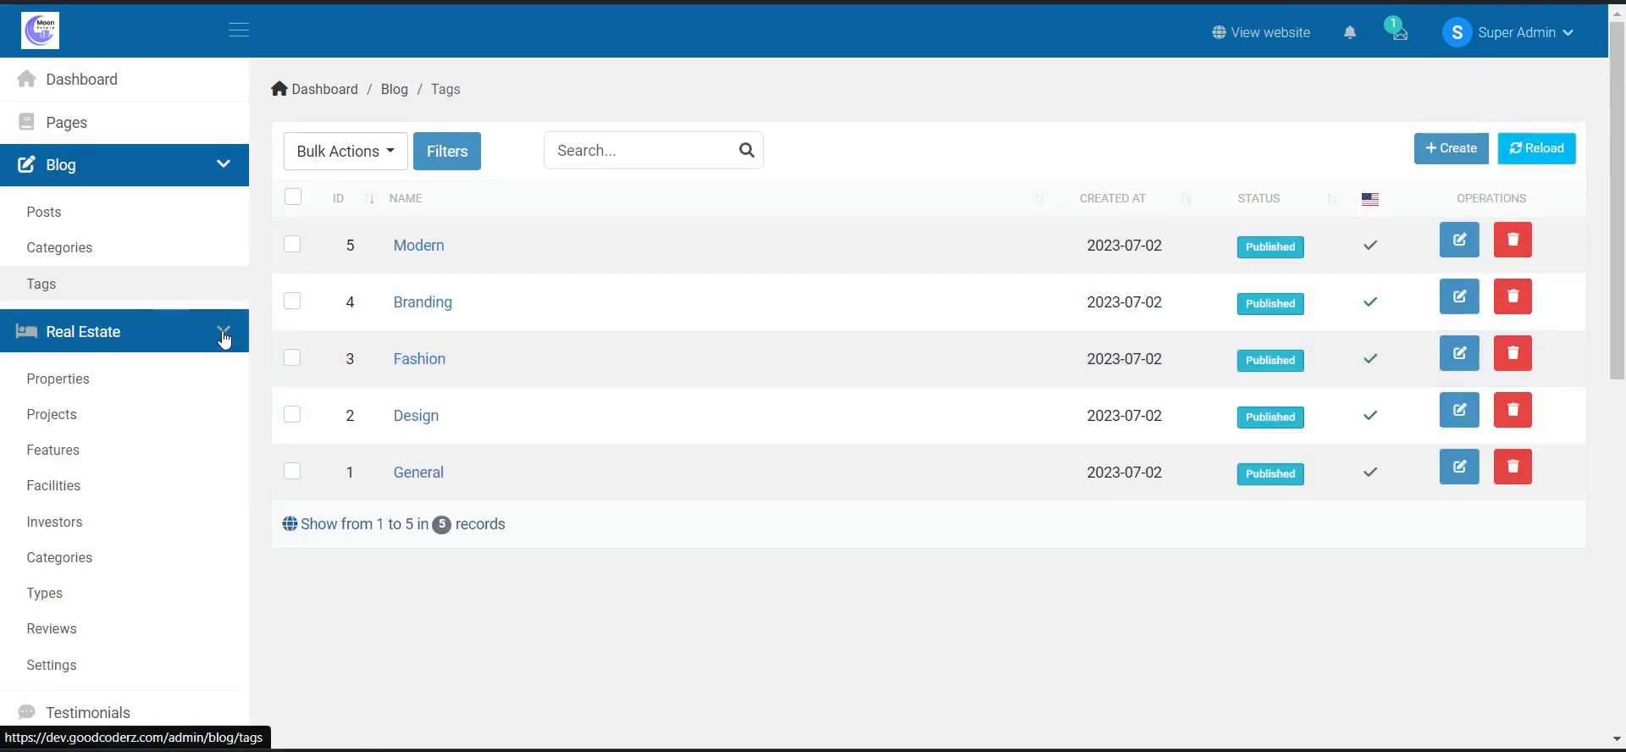
{"action": "left_click", "coordinate": [176, 391]}
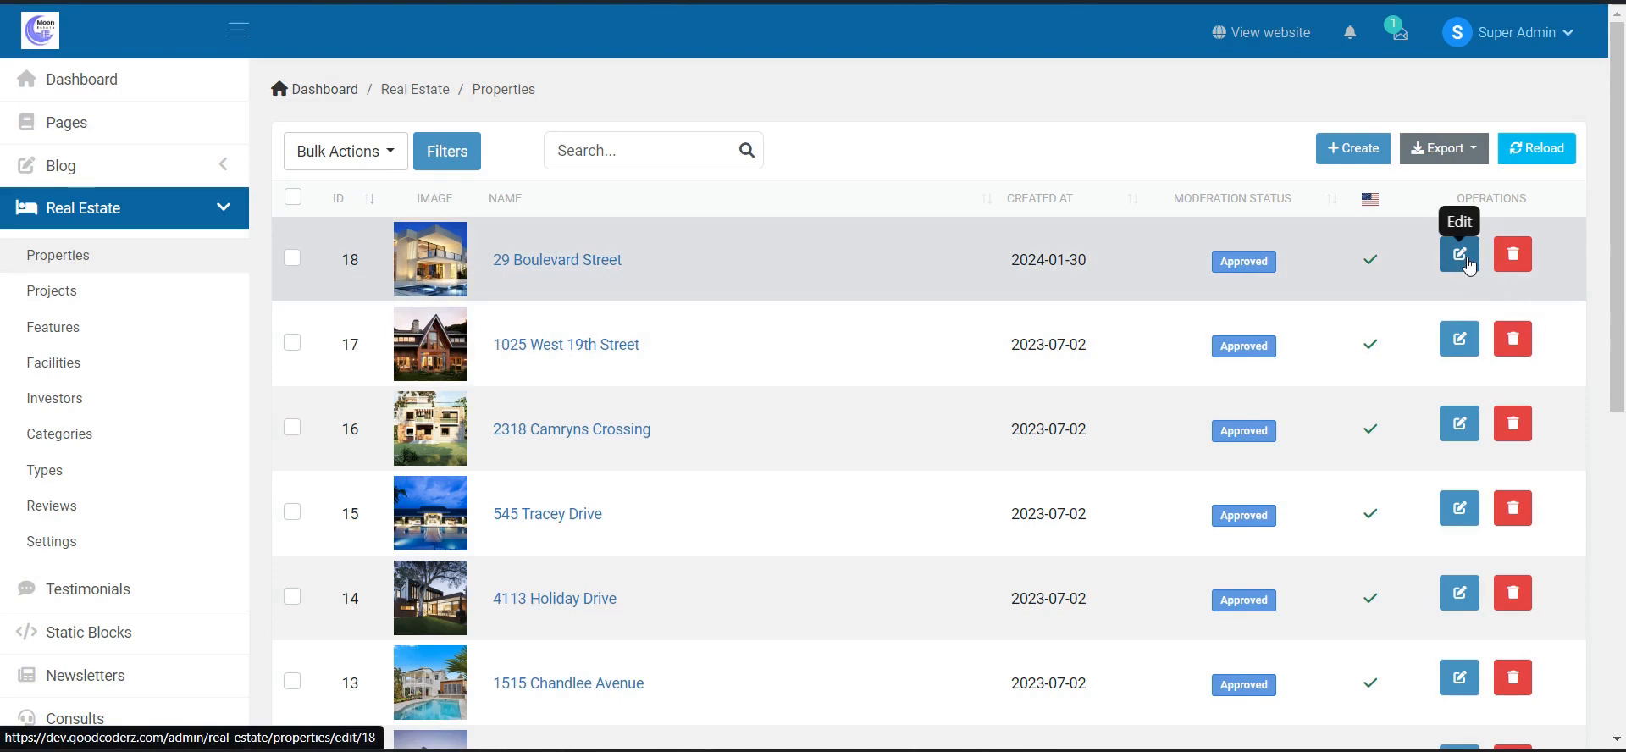
- Open 29 Boulevard Street for editing and switch Is featured on, then back off
{"action": "left_click", "coordinate": [1475, 267]}
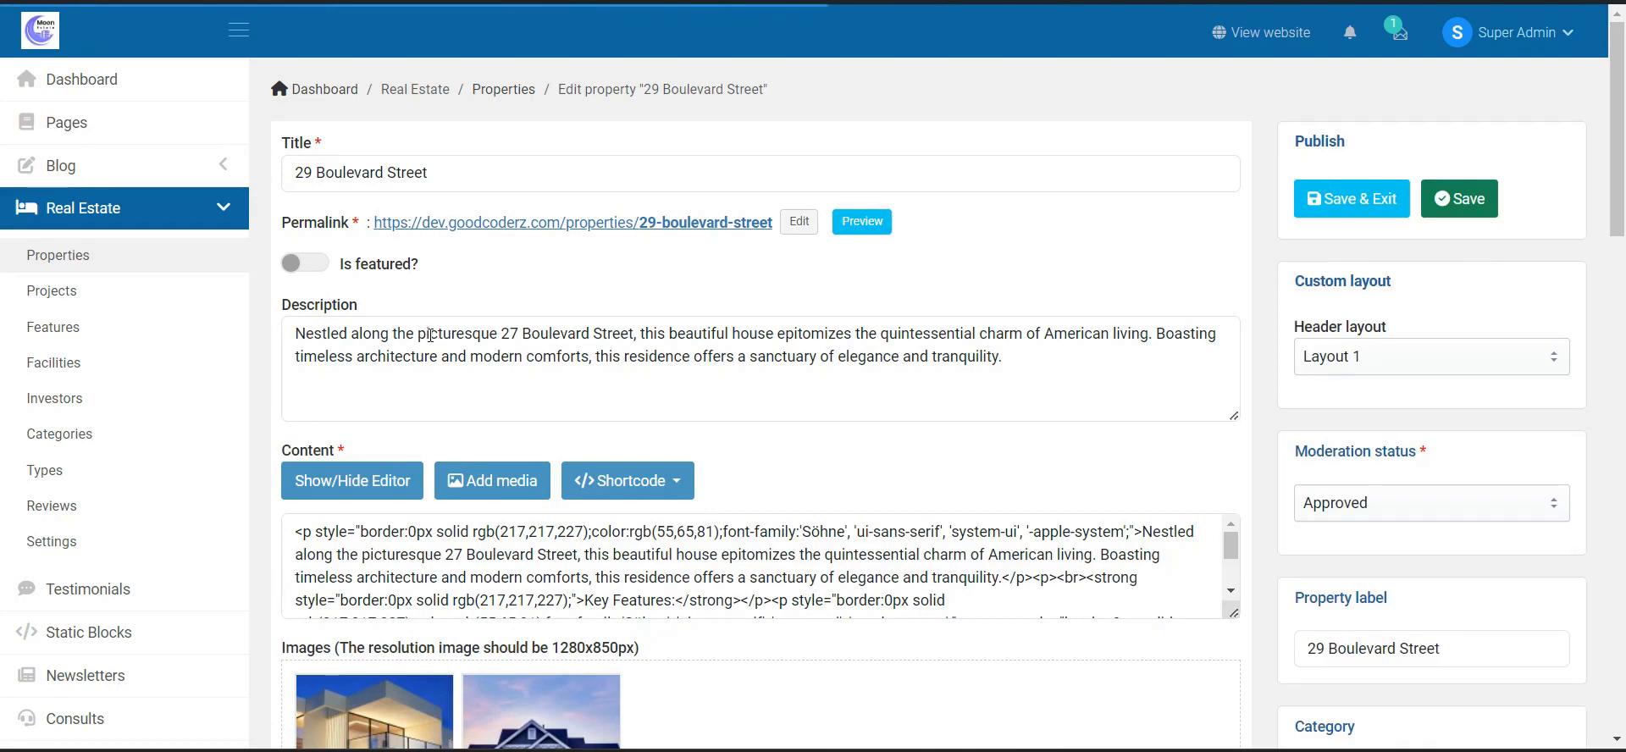
{"action": "left_click", "coordinate": [305, 263]}
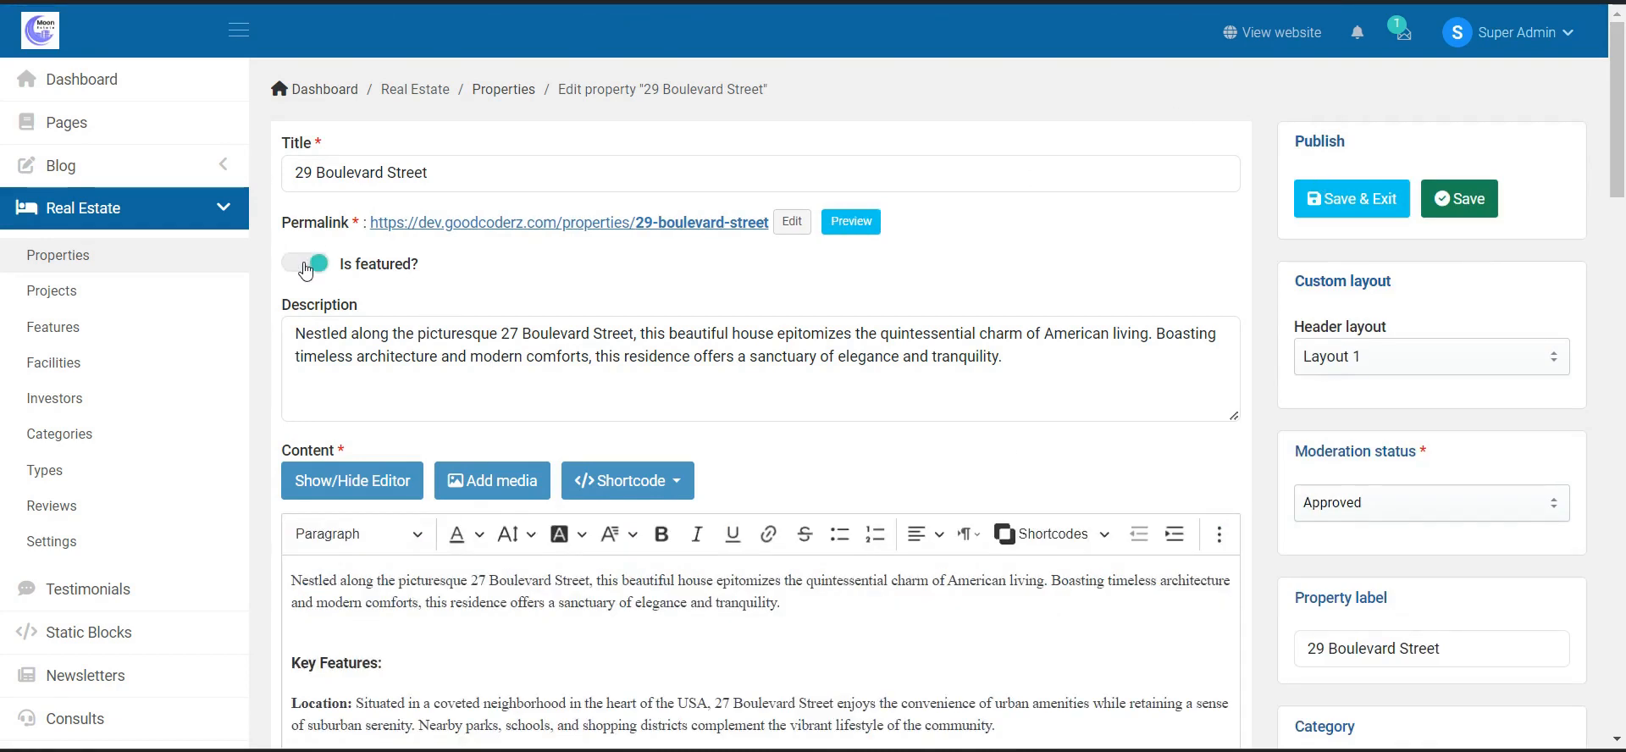
{"action": "left_click", "coordinate": [308, 265]}
- Scroll through the rest of the property form, then leave it for the Projects list
{"action": "scroll", "coordinate": [678, 423], "scroll_direction": "down", "scroll_amount": 2}
{"action": "scroll", "coordinate": [272, 415], "scroll_direction": "down", "scroll_amount": 3}
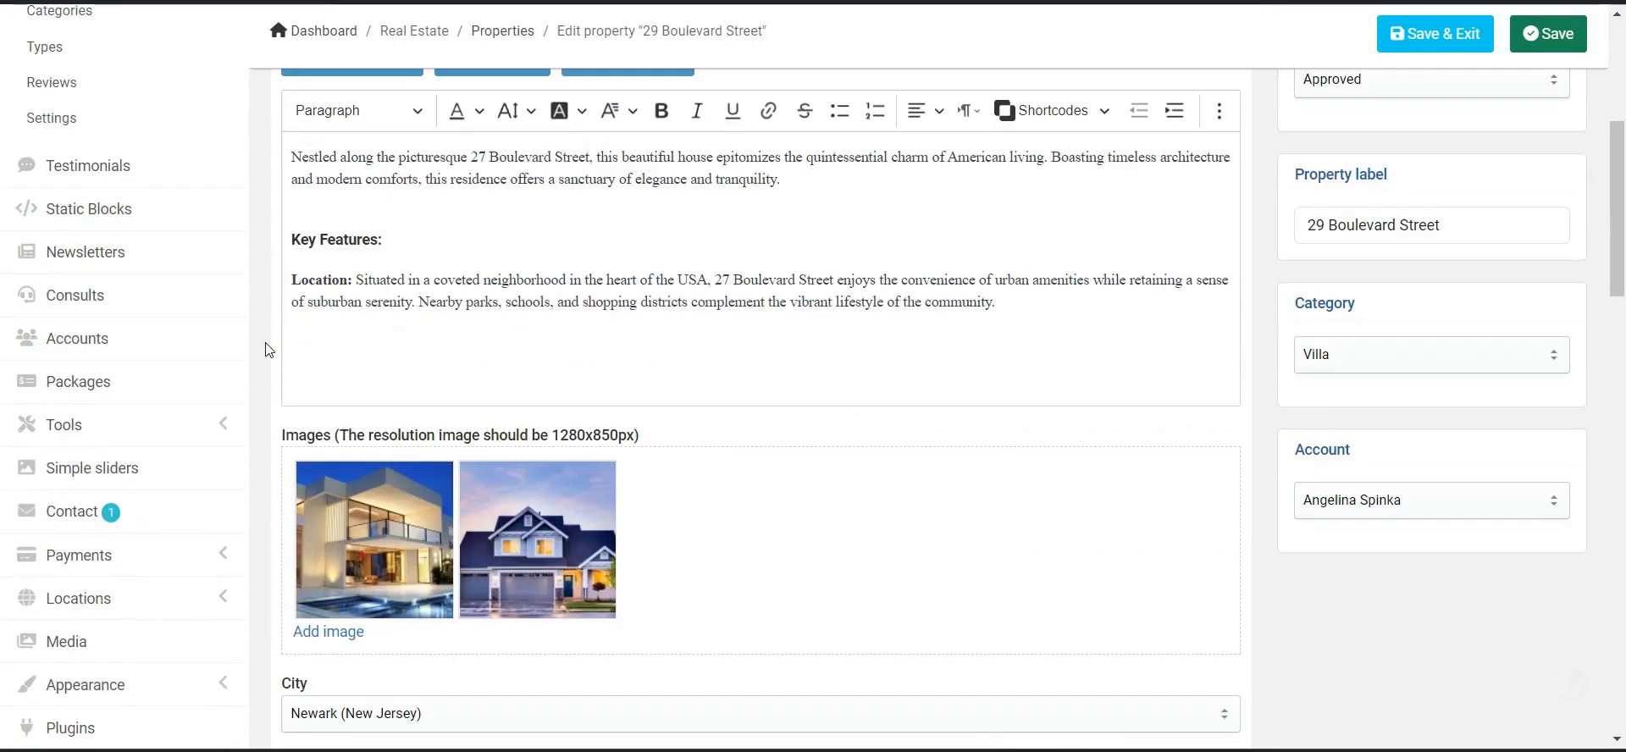
{"action": "scroll", "coordinate": [407, 533], "scroll_direction": "down", "scroll_amount": 3}
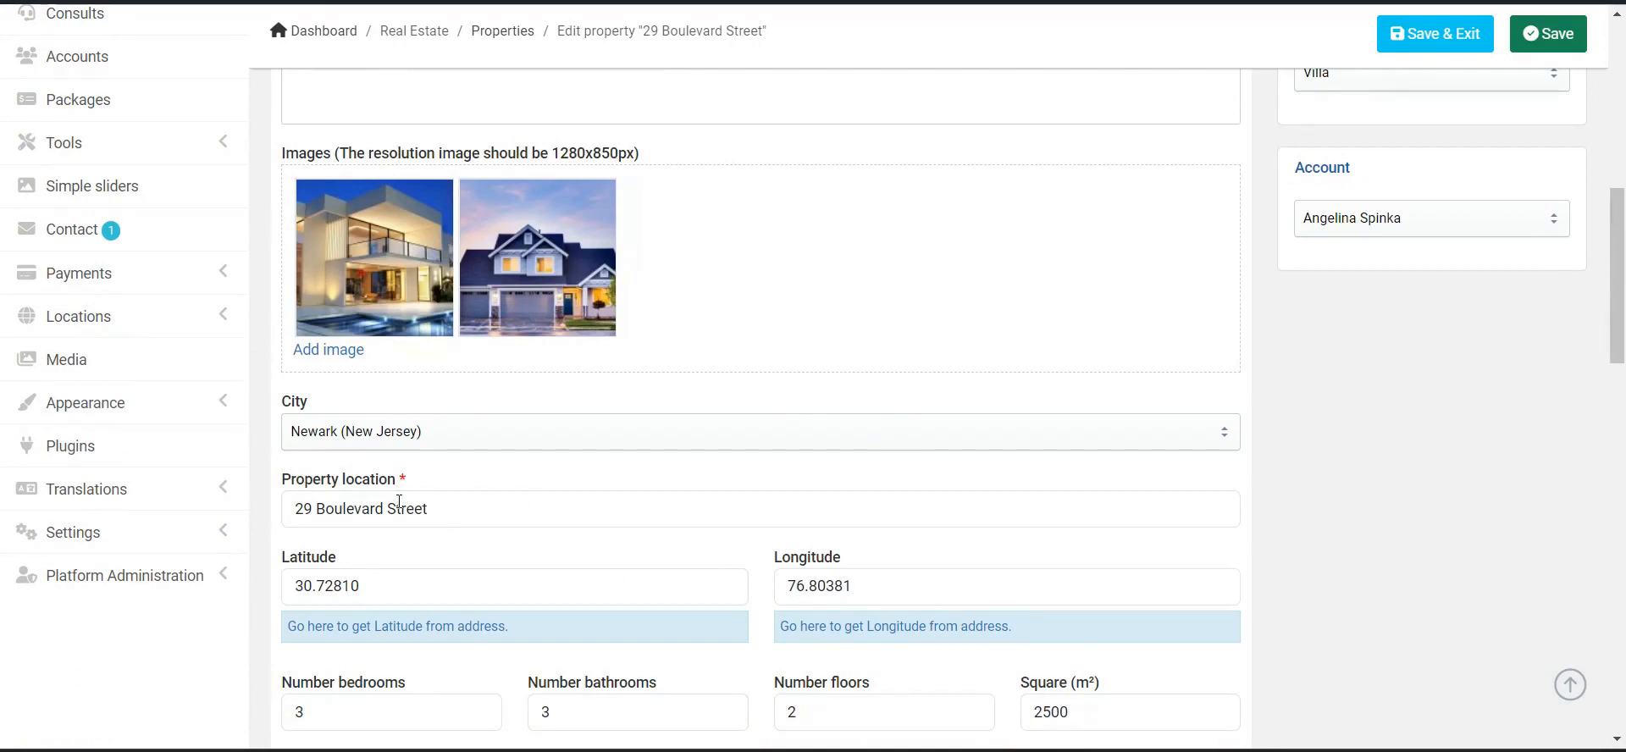
{"action": "scroll", "coordinate": [644, 526], "scroll_direction": "down", "scroll_amount": 2}
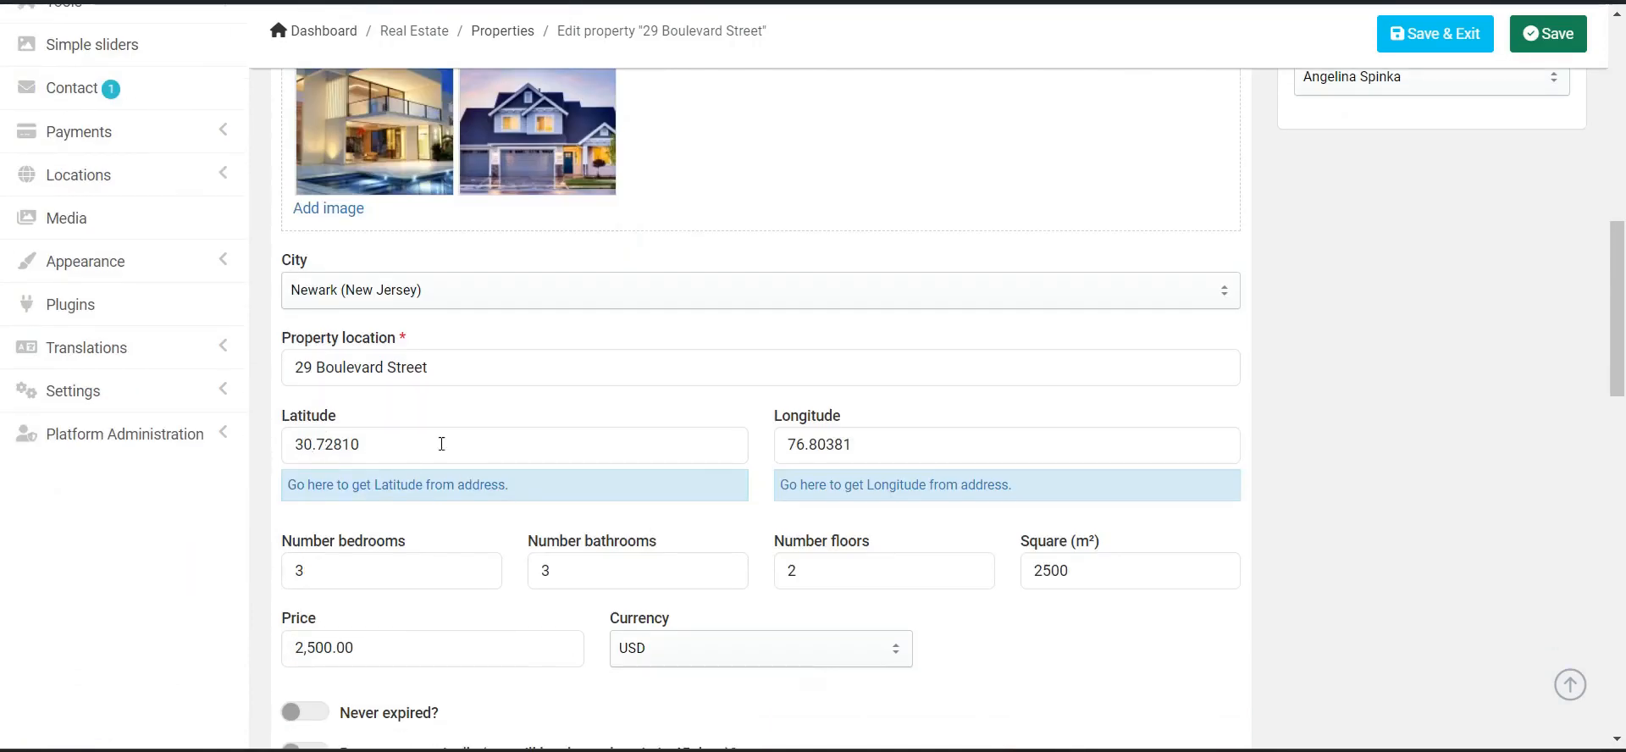
{"action": "scroll", "coordinate": [543, 274], "scroll_direction": "down", "scroll_amount": 2}
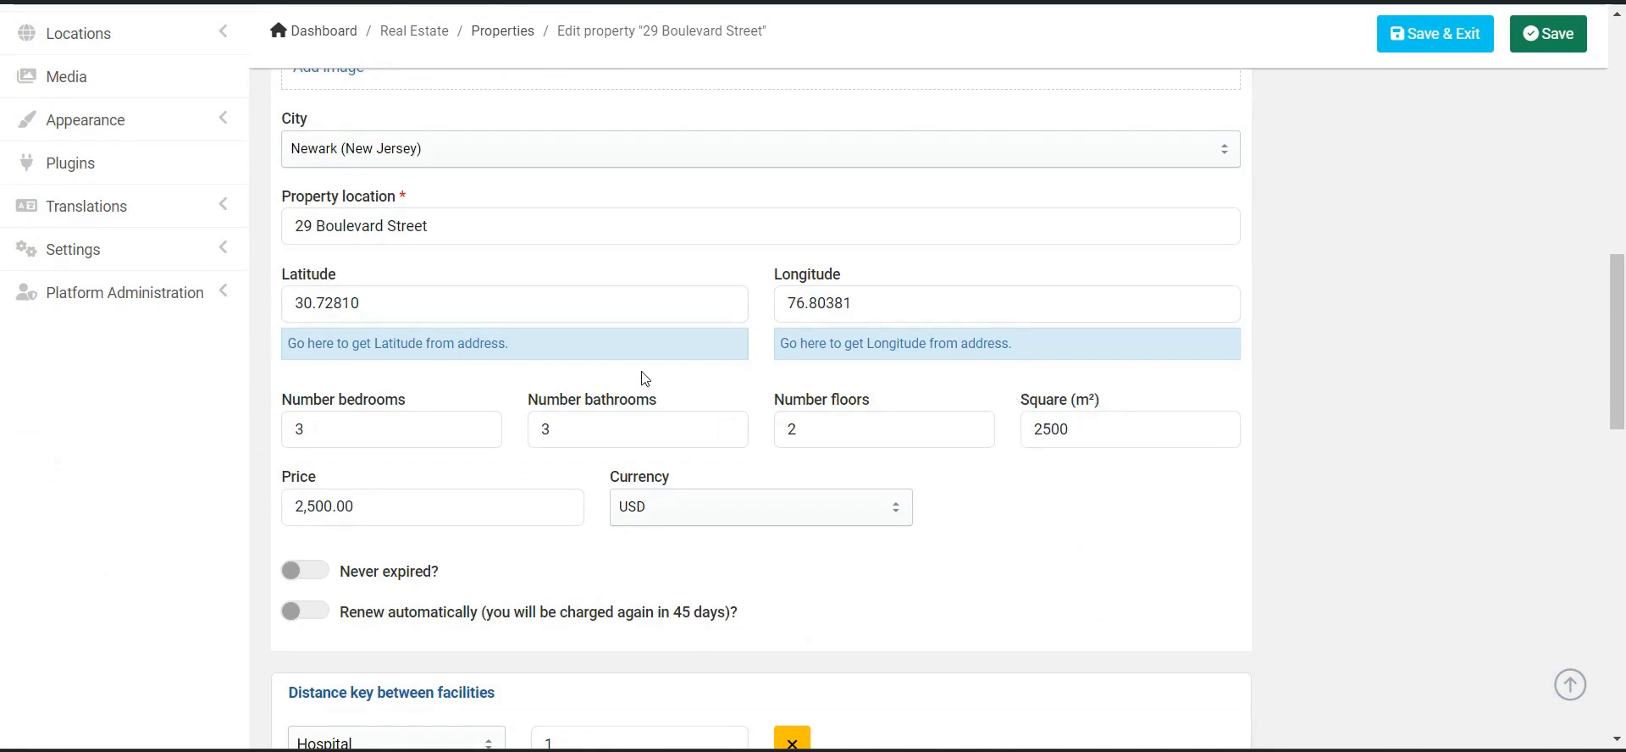
{"action": "scroll", "coordinate": [644, 378], "scroll_direction": "down", "scroll_amount": 2}
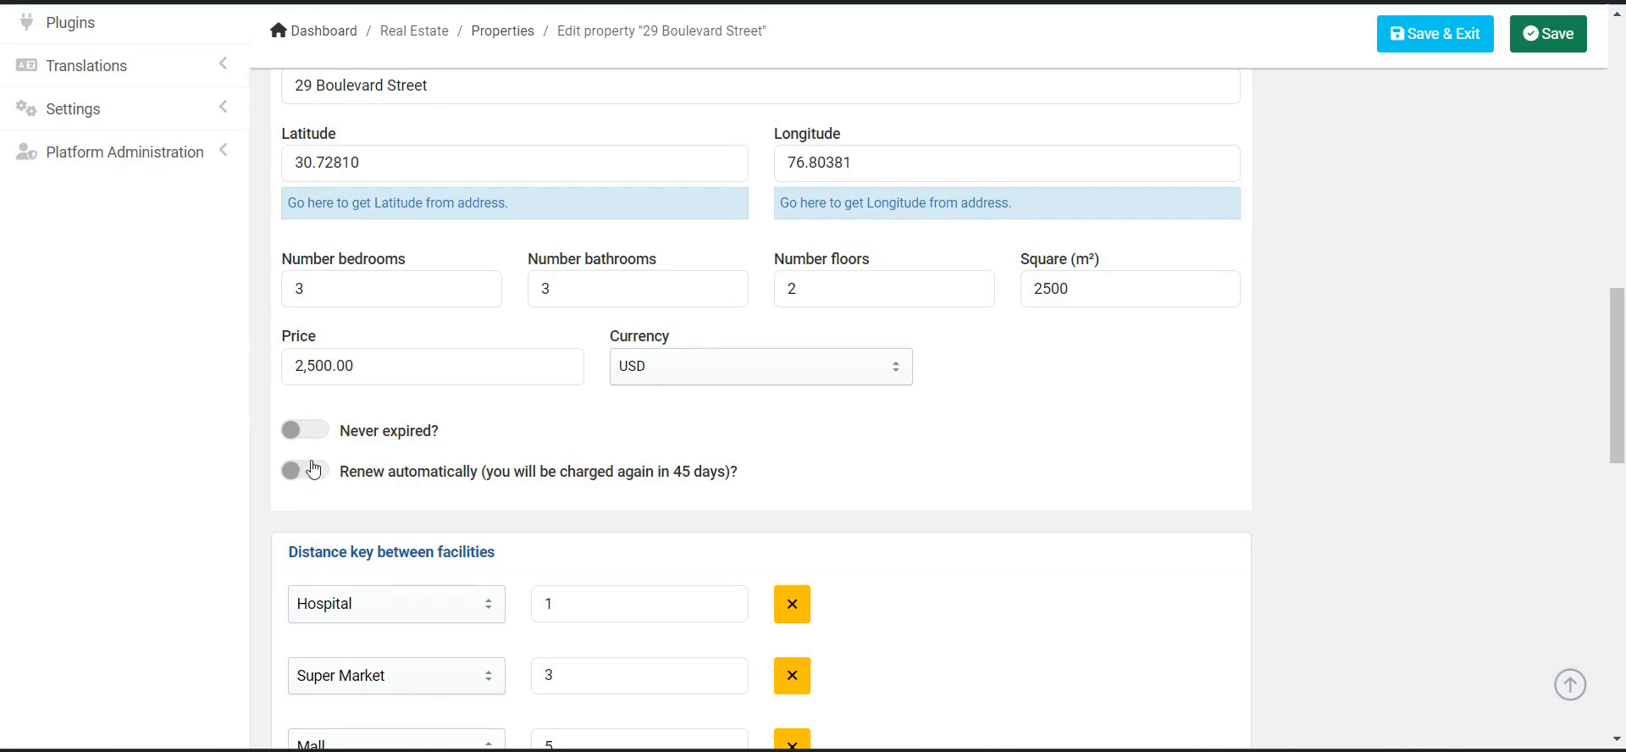
{"action": "scroll", "coordinate": [831, 403], "scroll_direction": "down", "scroll_amount": 4}
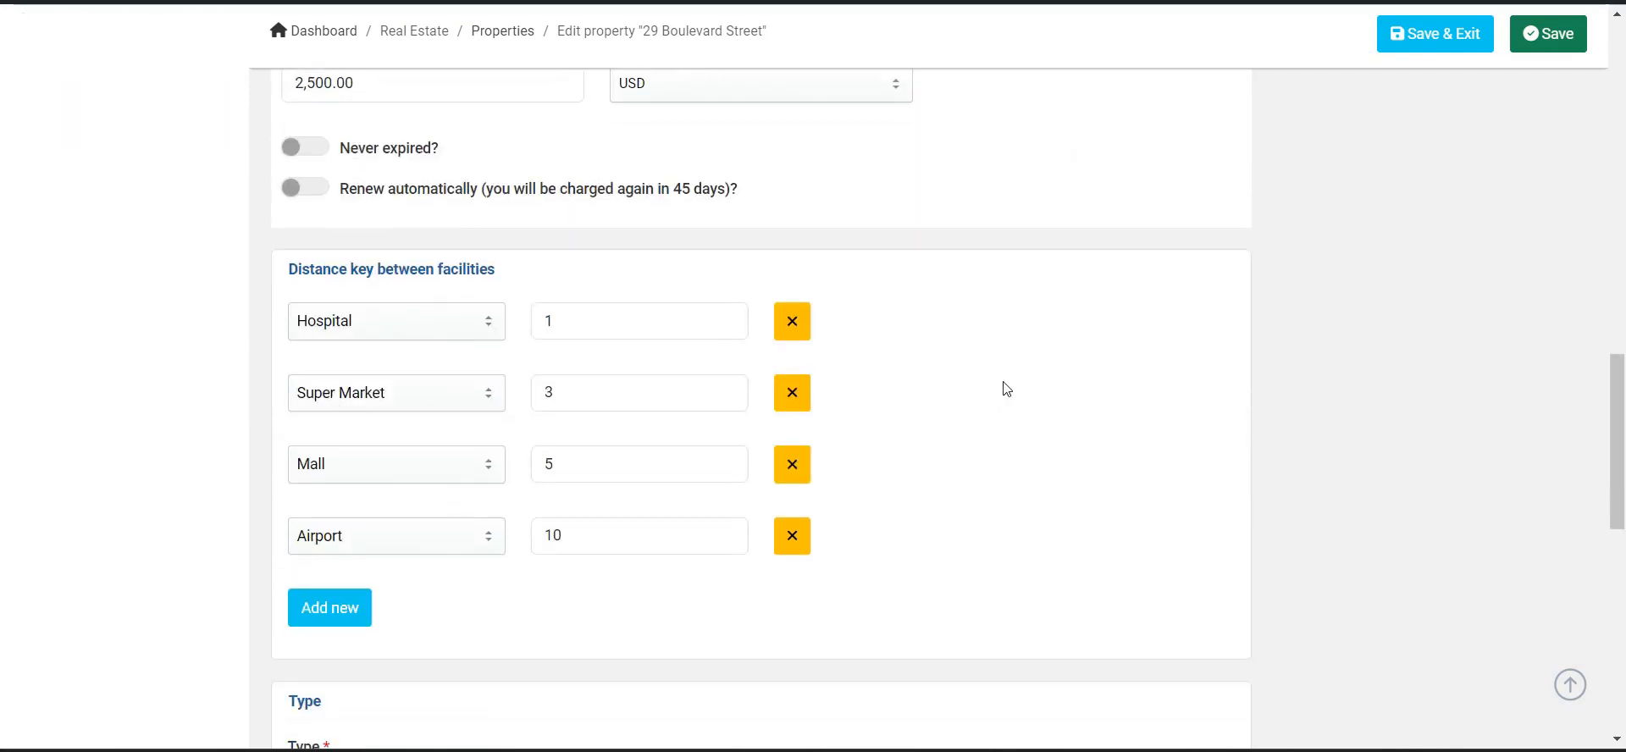
{"action": "scroll", "coordinate": [904, 513], "scroll_direction": "down", "scroll_amount": 10}
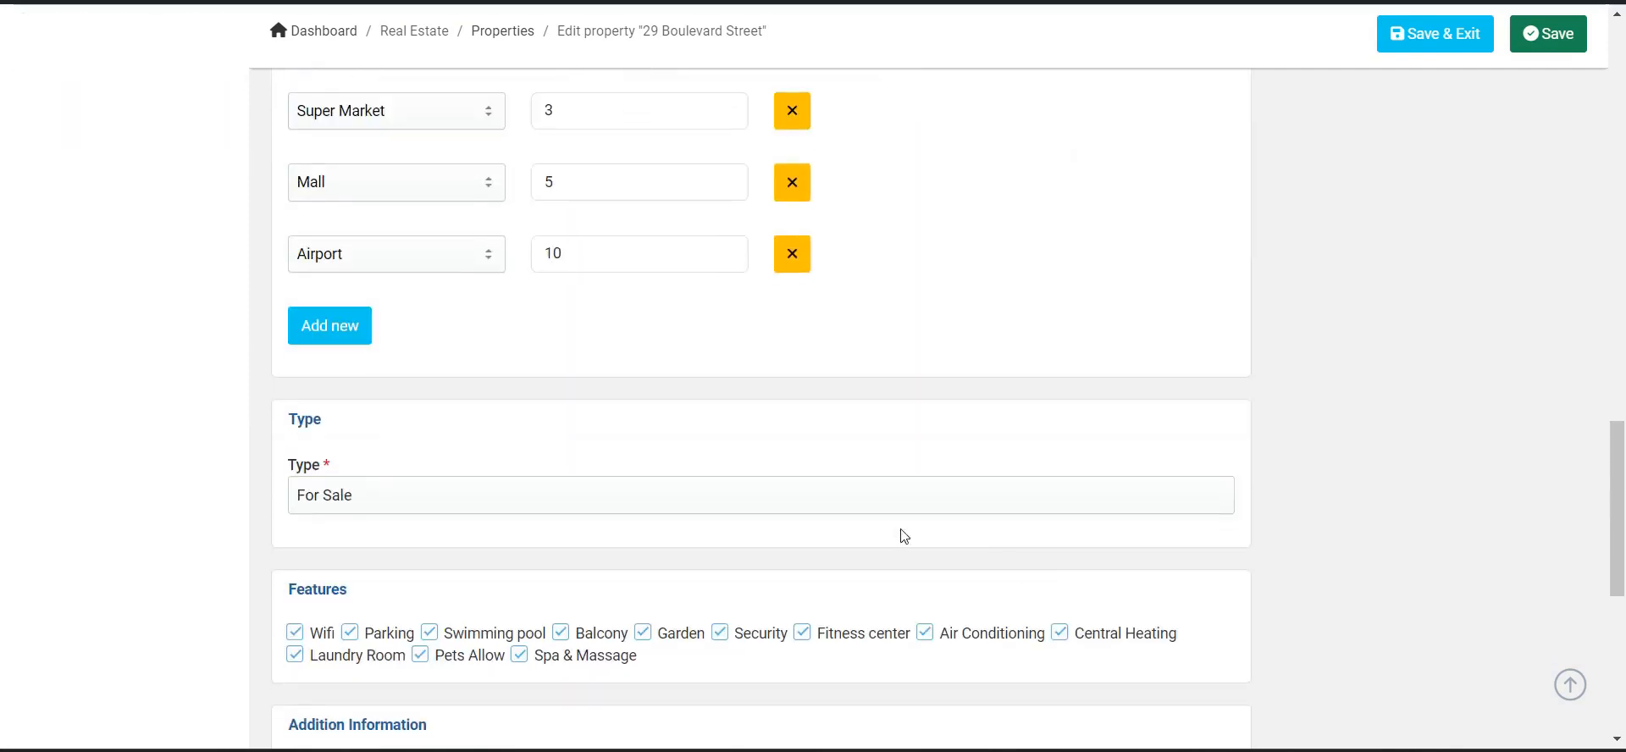
{"action": "scroll", "coordinate": [563, 418], "scroll_direction": "up", "scroll_amount": 20}
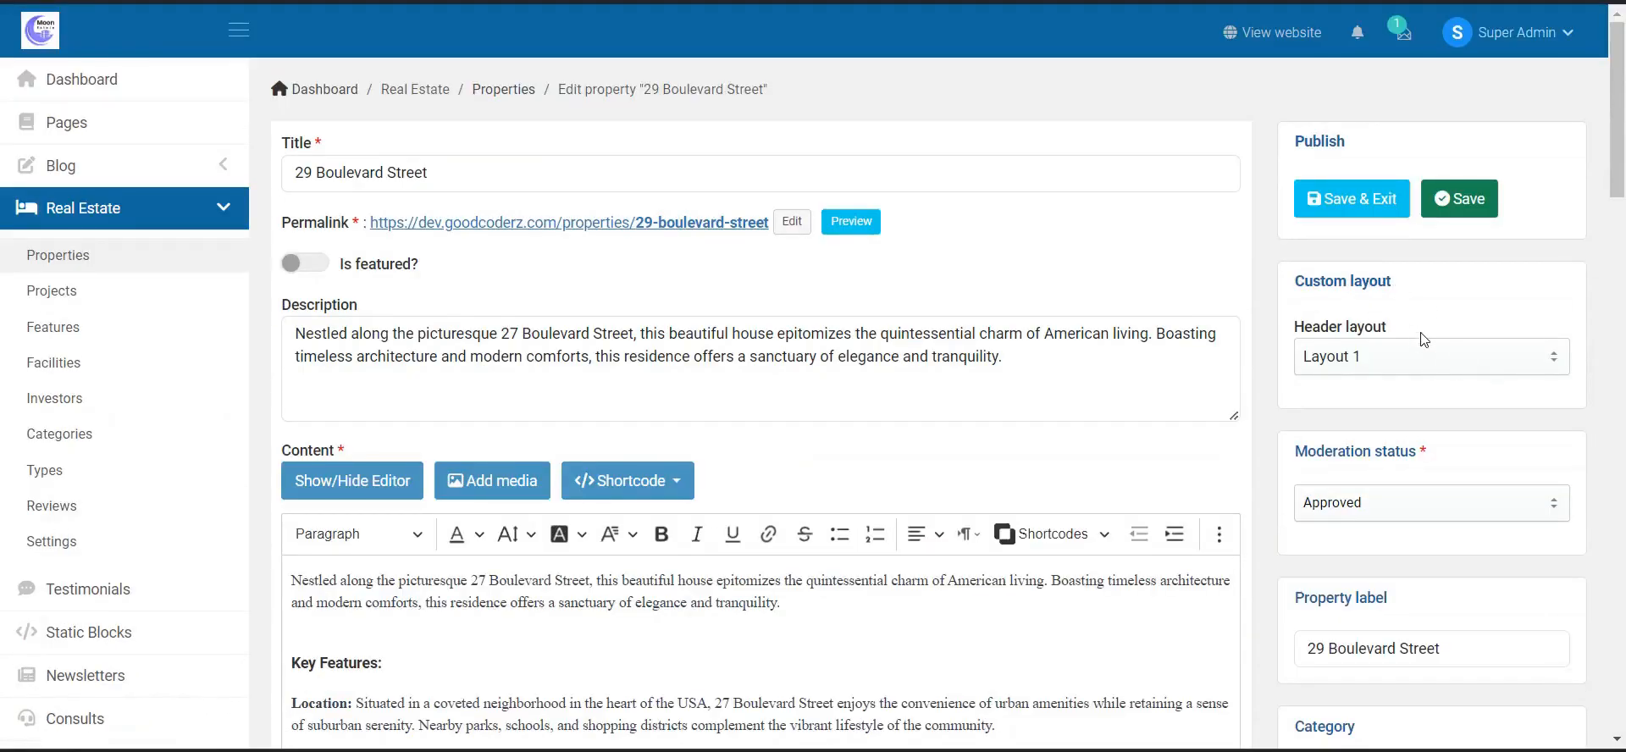
{"action": "scroll", "coordinate": [1440, 499], "scroll_direction": "down", "scroll_amount": 3}
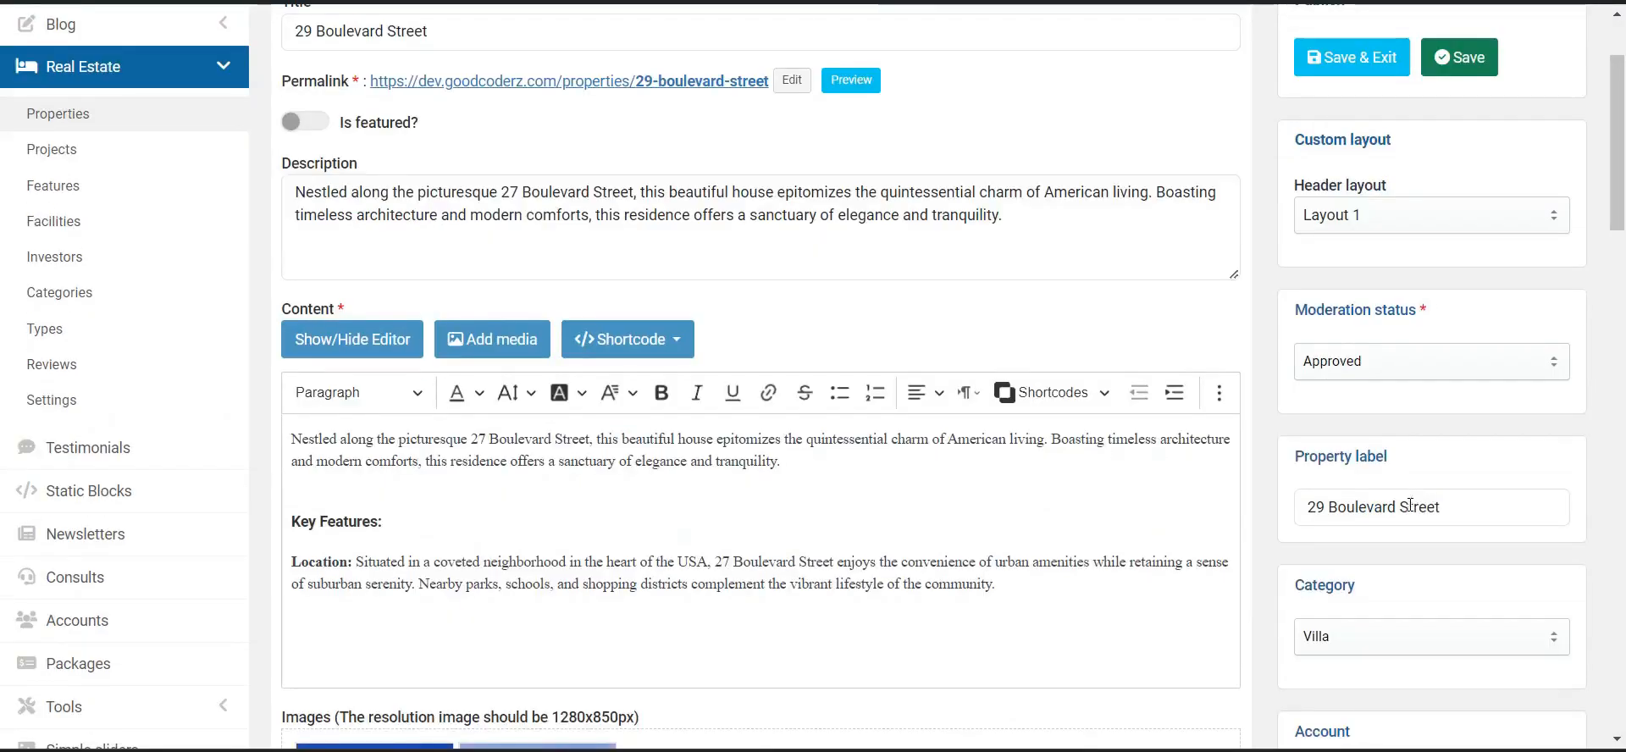
{"action": "scroll", "coordinate": [1440, 474], "scroll_direction": "up", "scroll_amount": 3}
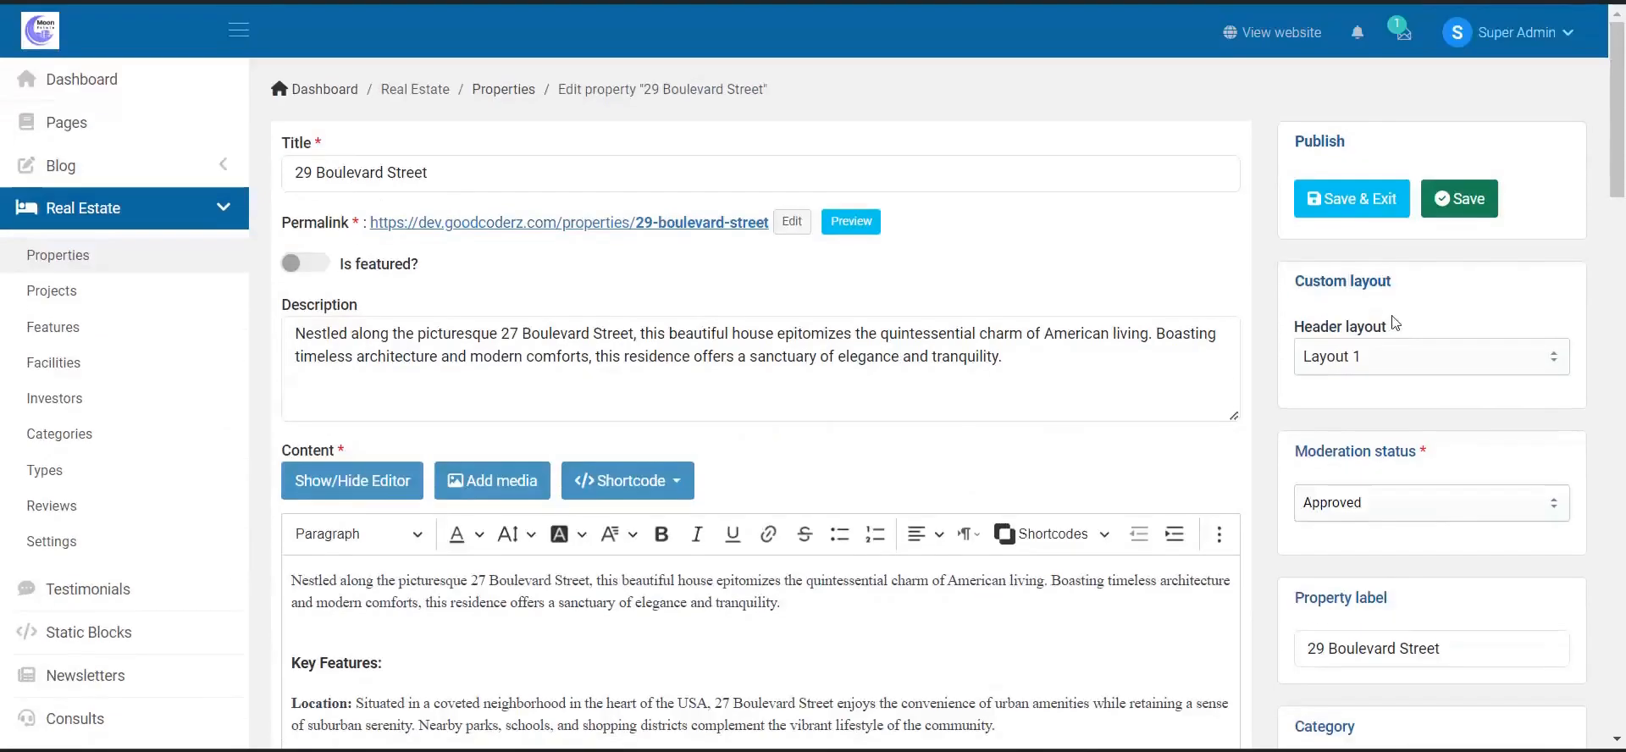
{"action": "left_click", "coordinate": [118, 283]}
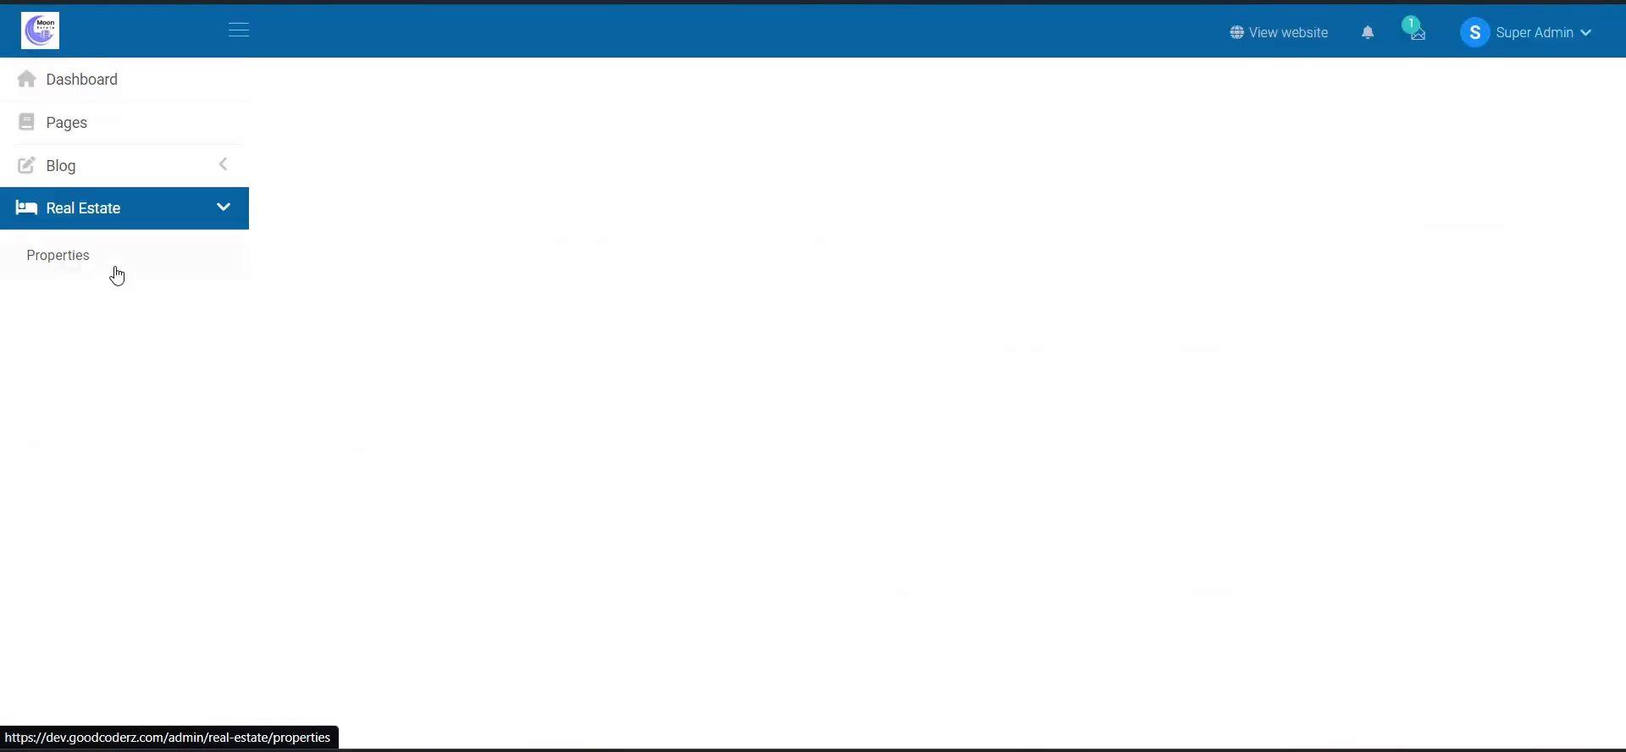
- Open the Real Estate Properties list and scroll through its listings
{"action": "left_click", "coordinate": [126, 269]}
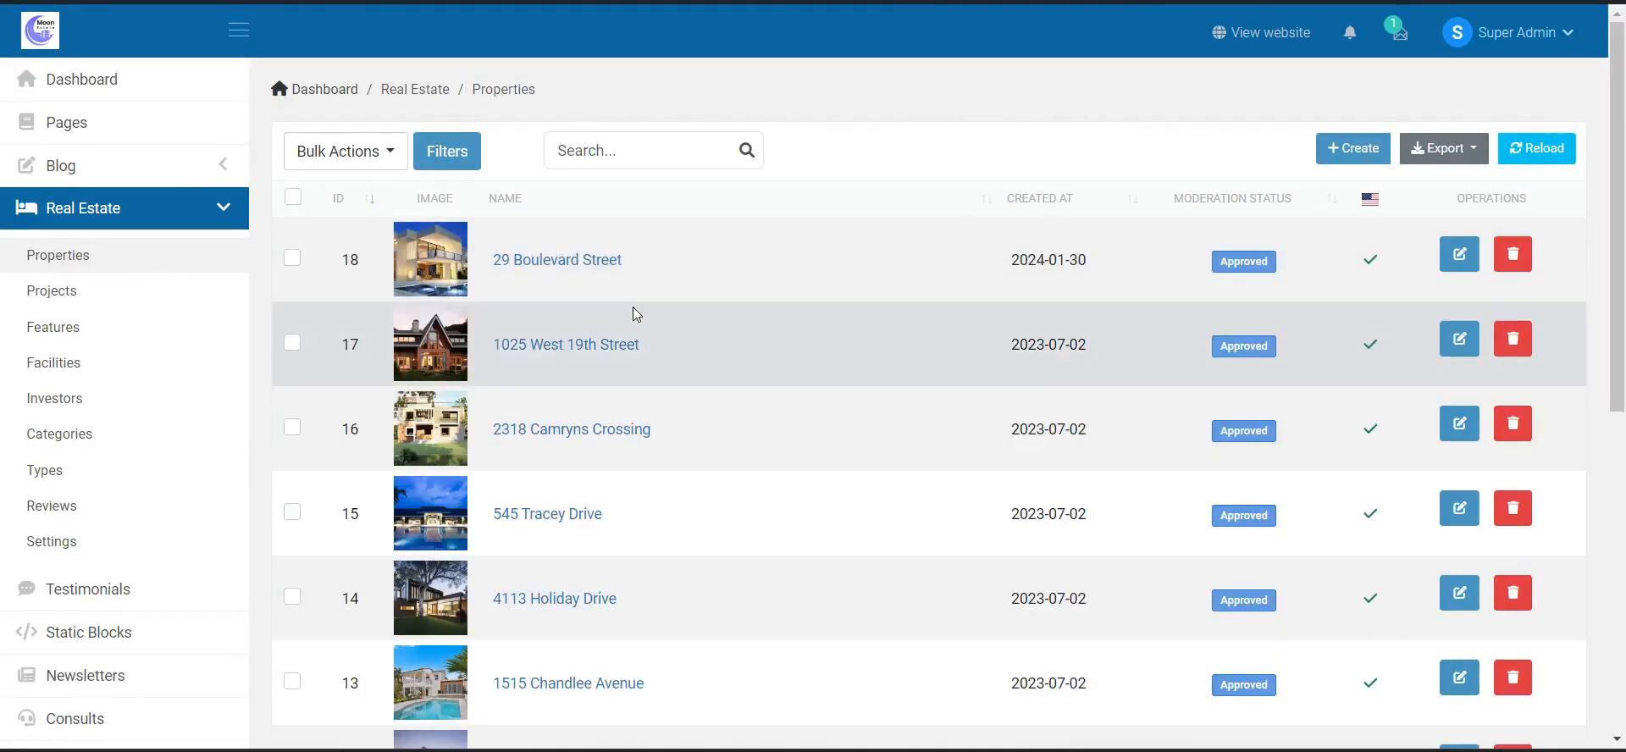
{"action": "scroll", "coordinate": [705, 312], "scroll_direction": "down", "scroll_amount": 6}
{"action": "scroll", "coordinate": [1457, 560], "scroll_direction": "up", "scroll_amount": 2}
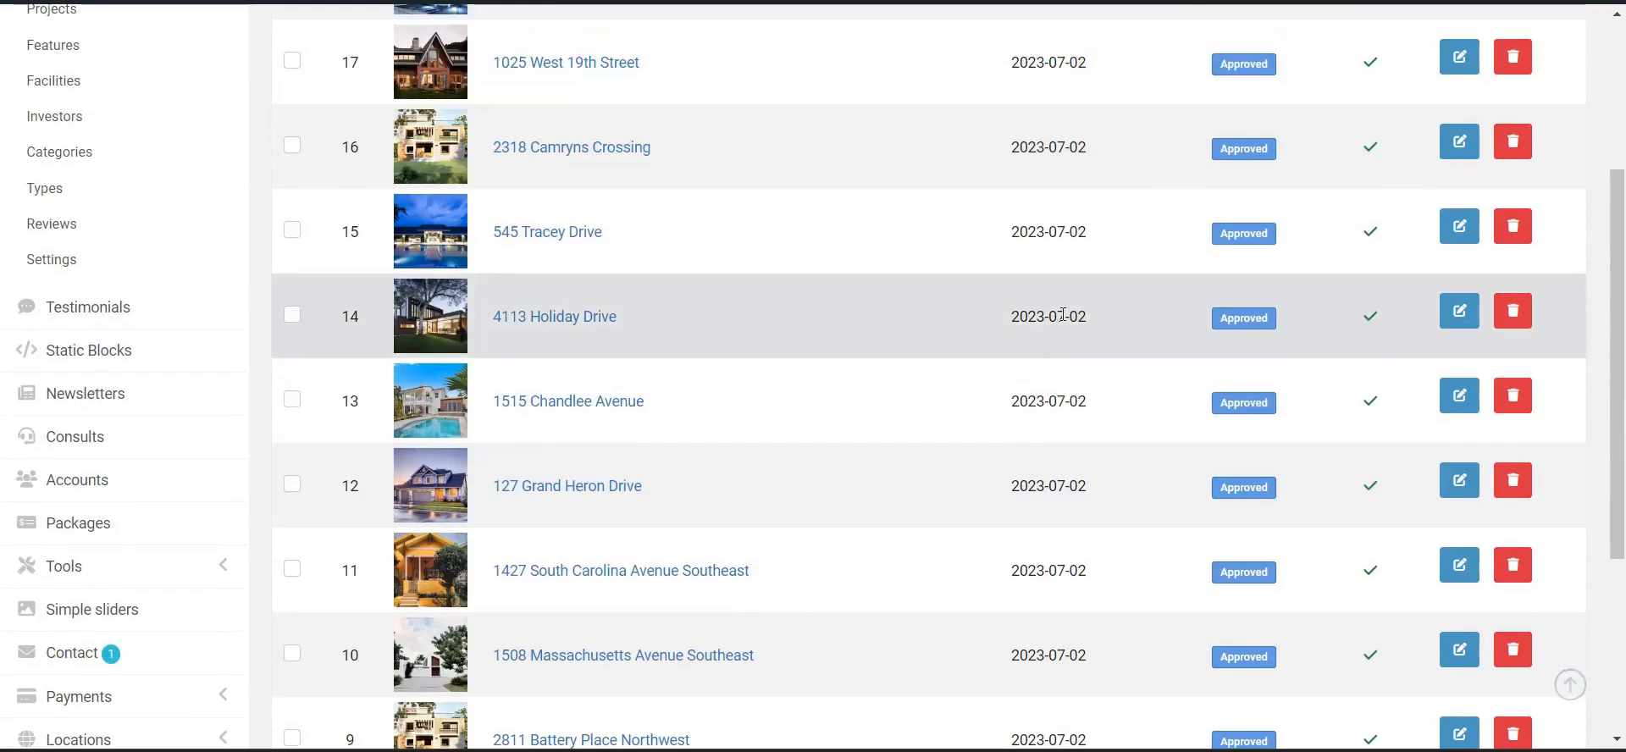
{"action": "scroll", "coordinate": [1505, 69], "scroll_direction": "up", "scroll_amount": 3}
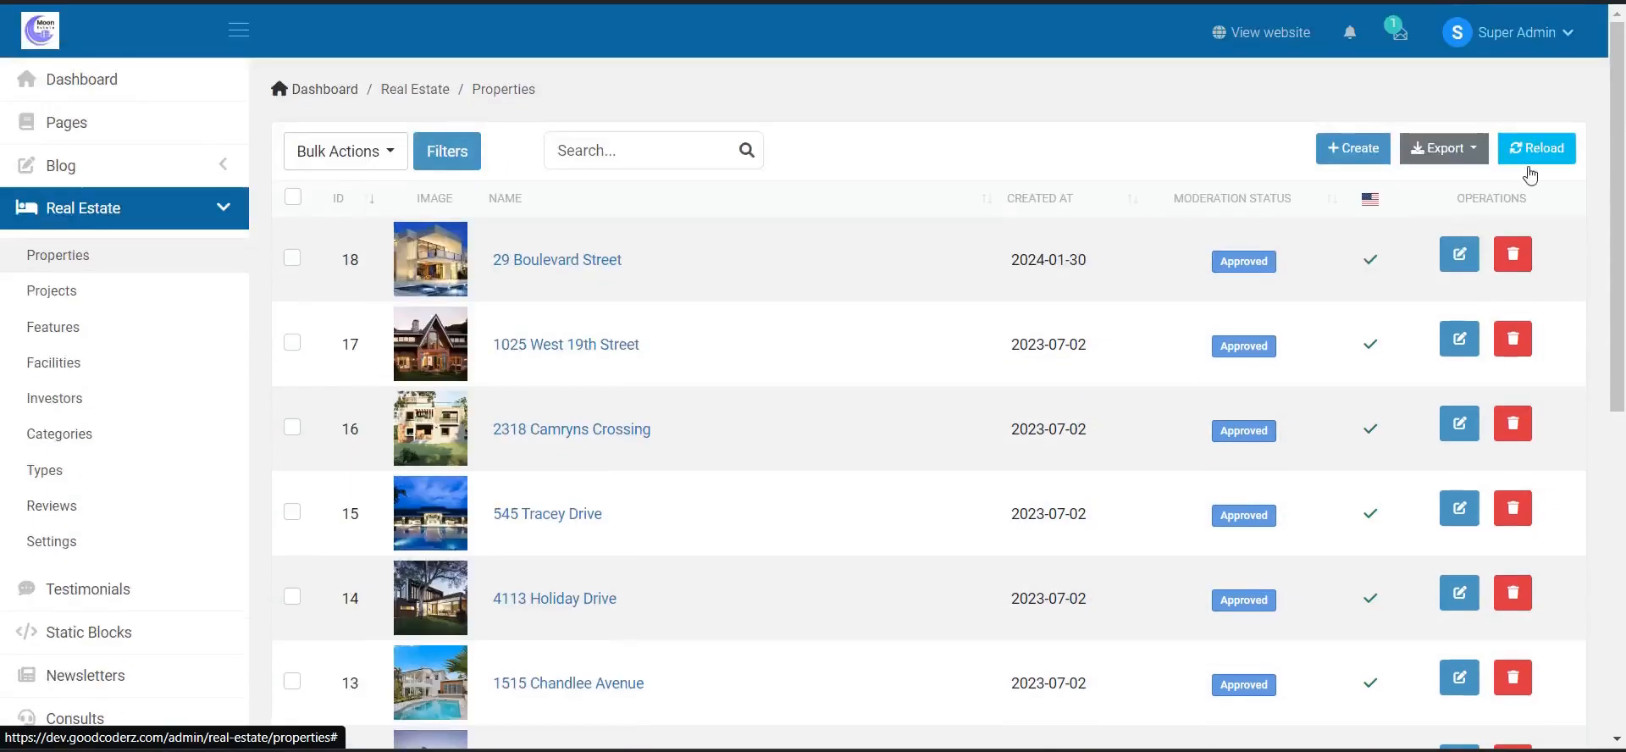
- Check the Bulk Actions and Export dropdown options, then close both lists
{"action": "left_click", "coordinate": [331, 160]}
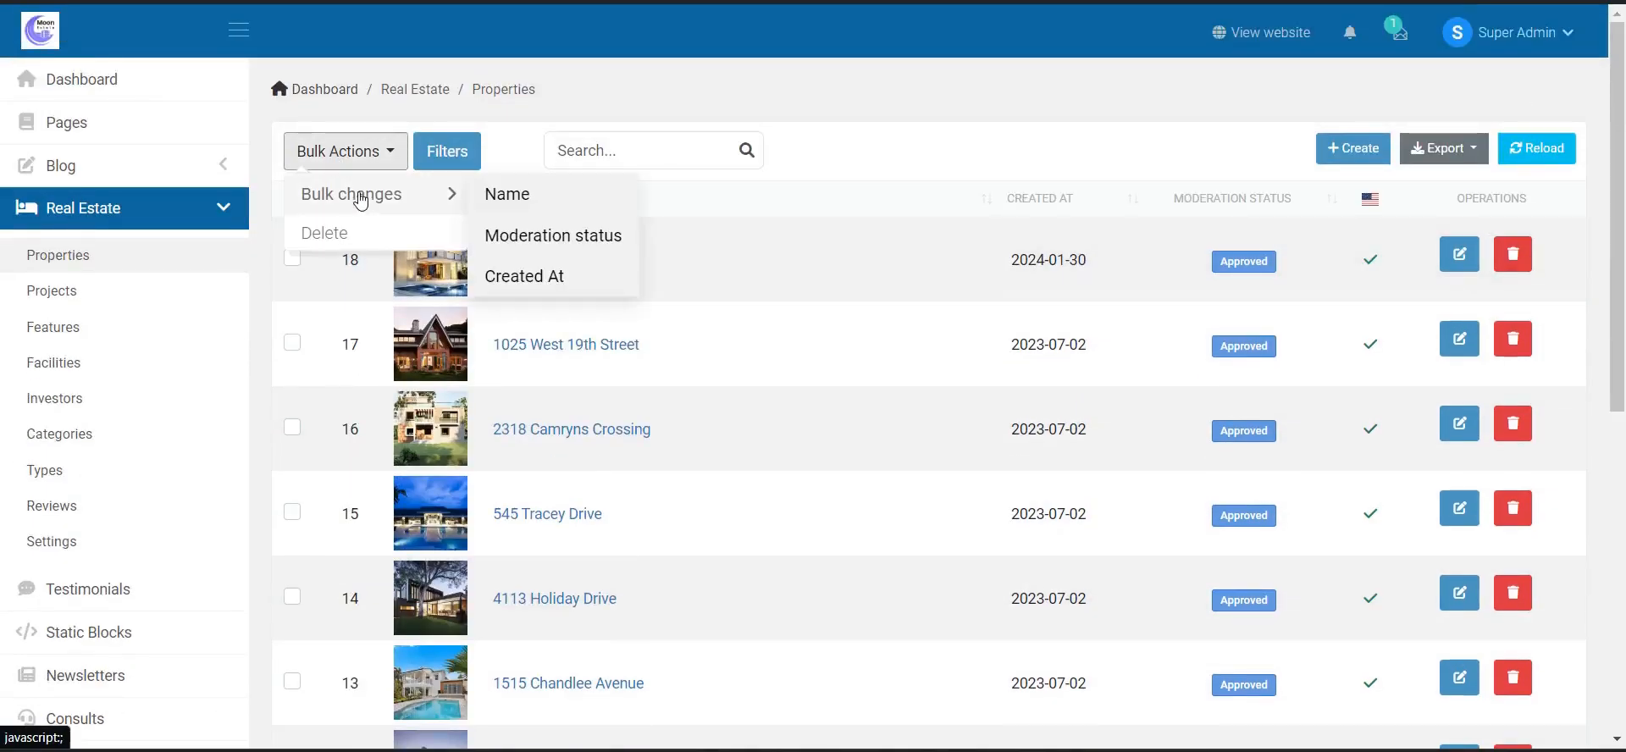
{"action": "left_click", "coordinate": [1474, 149]}
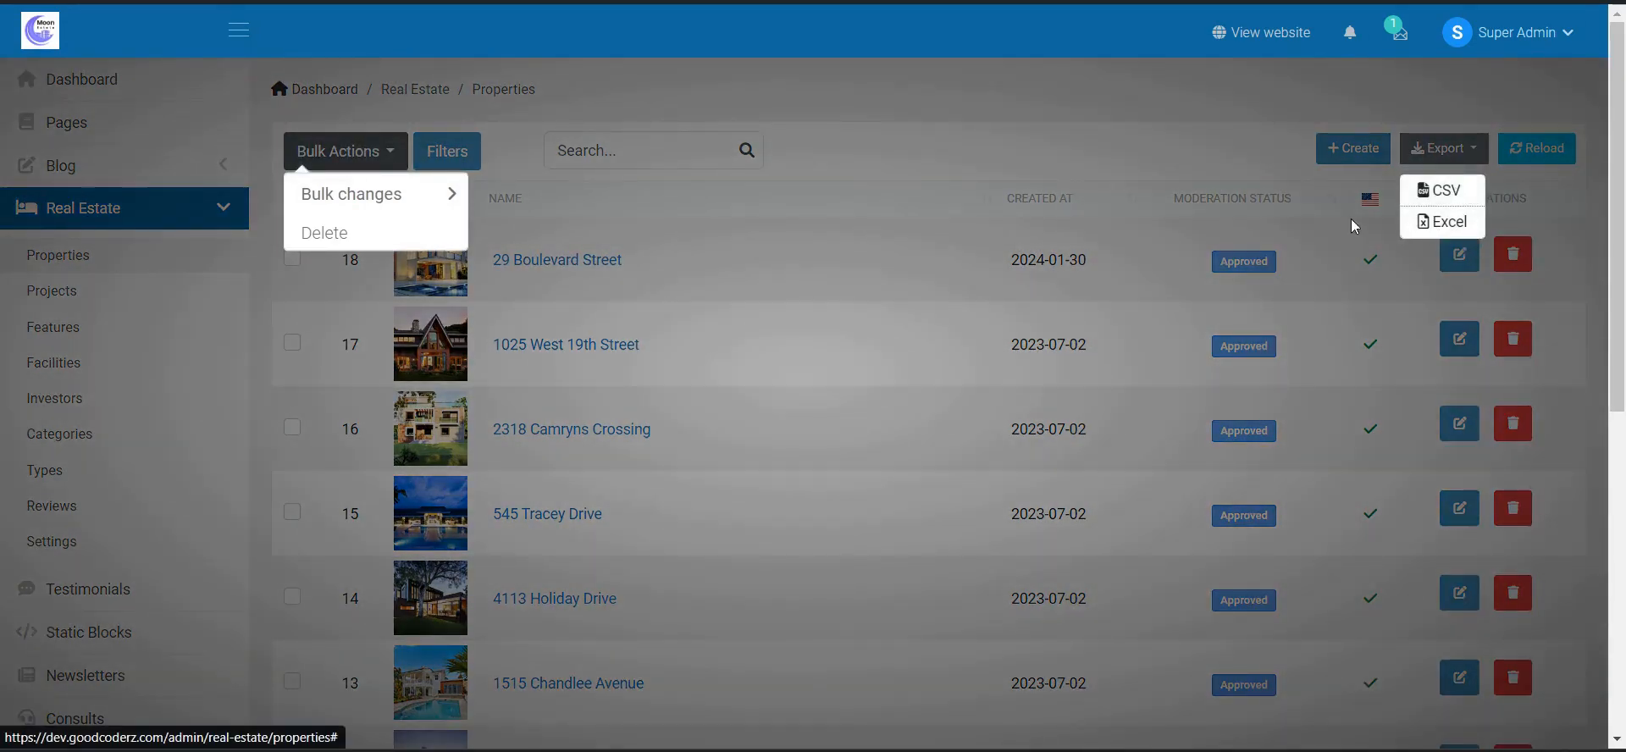
{"action": "left_click", "coordinate": [1074, 151]}
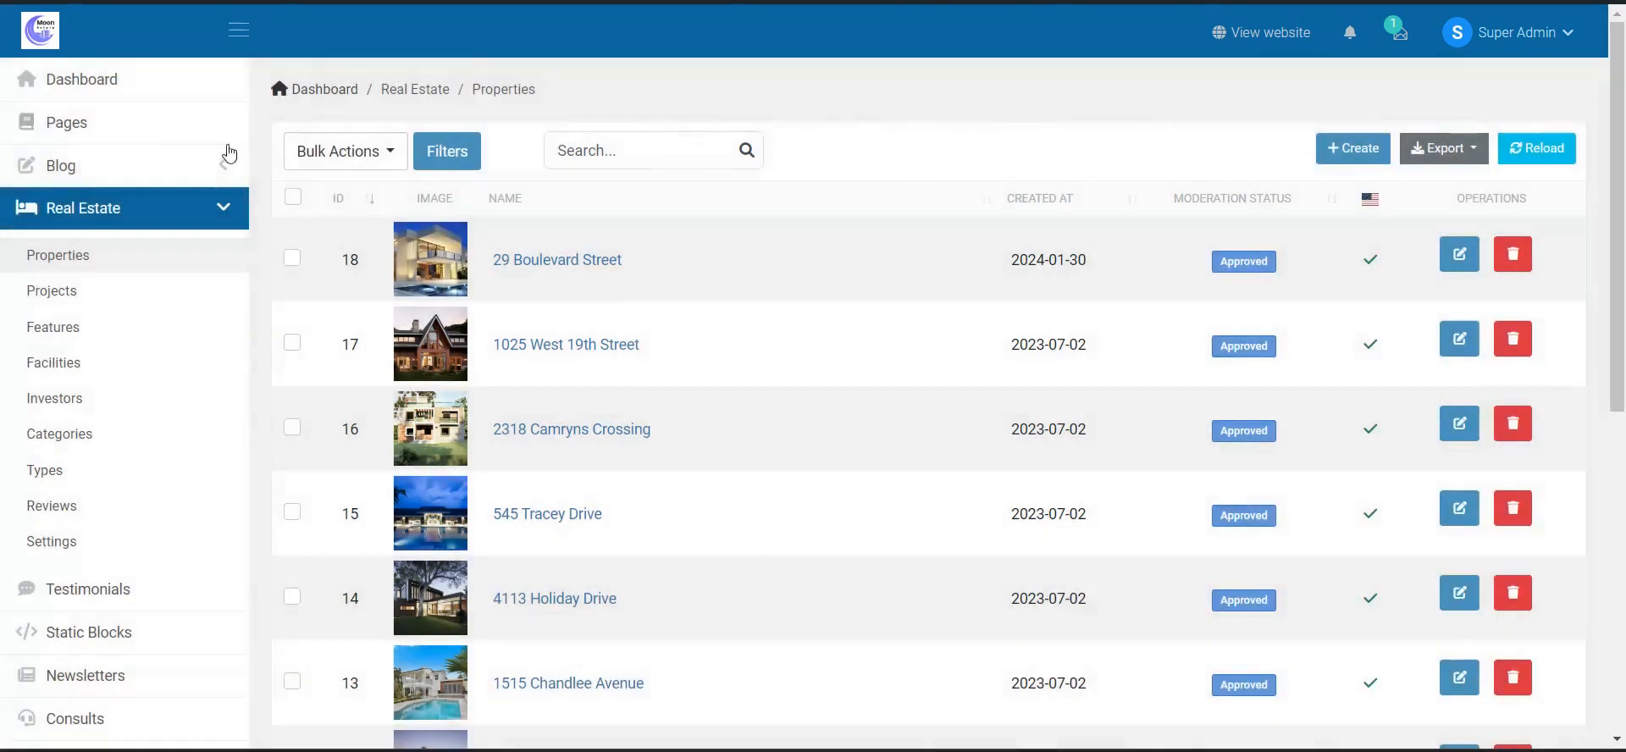
- Review the Real Estate Projects list, then go to the Features list
{"action": "left_click", "coordinate": [77, 296]}
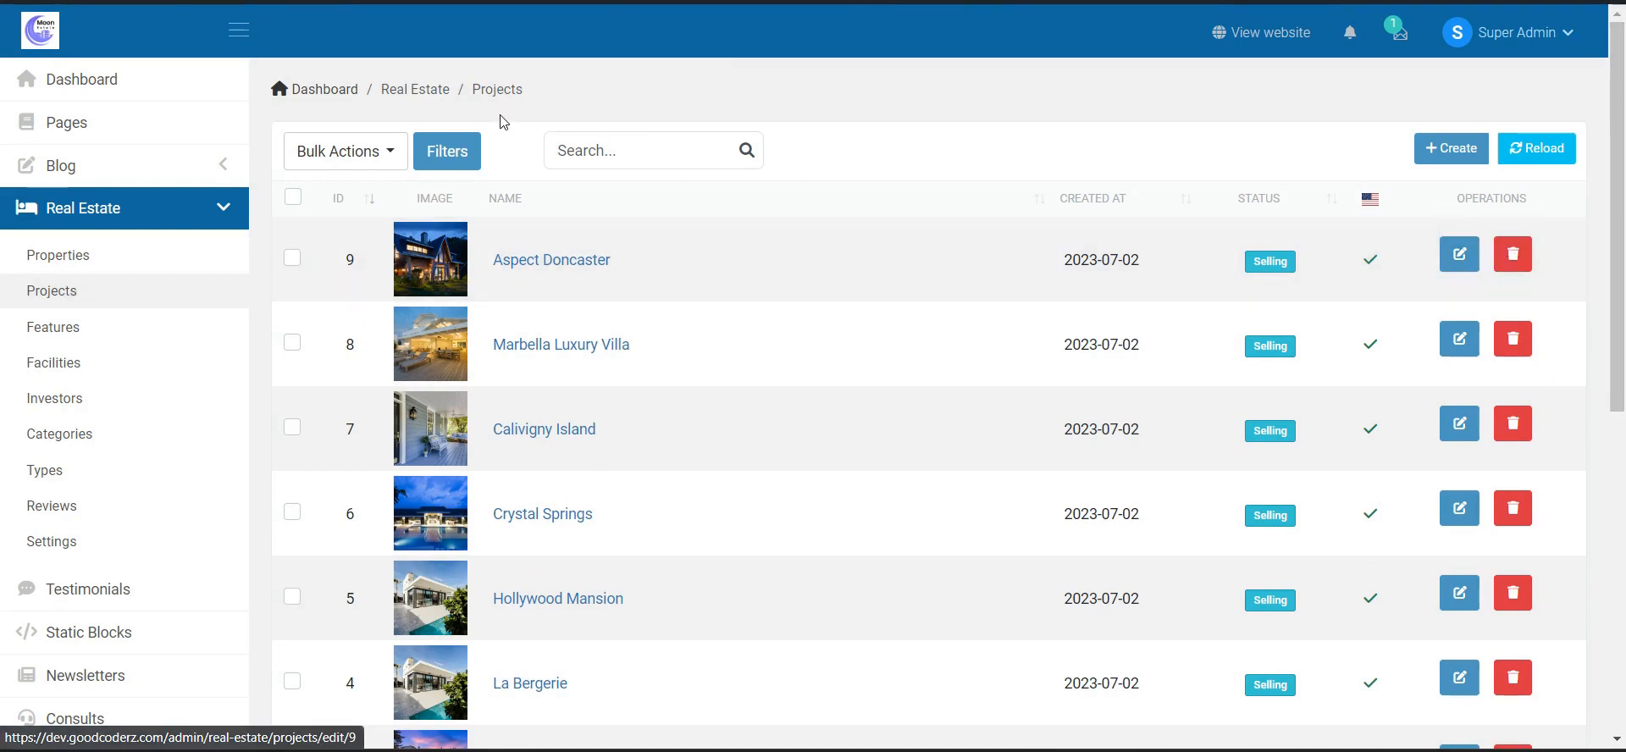
{"action": "left_click", "coordinate": [103, 341]}
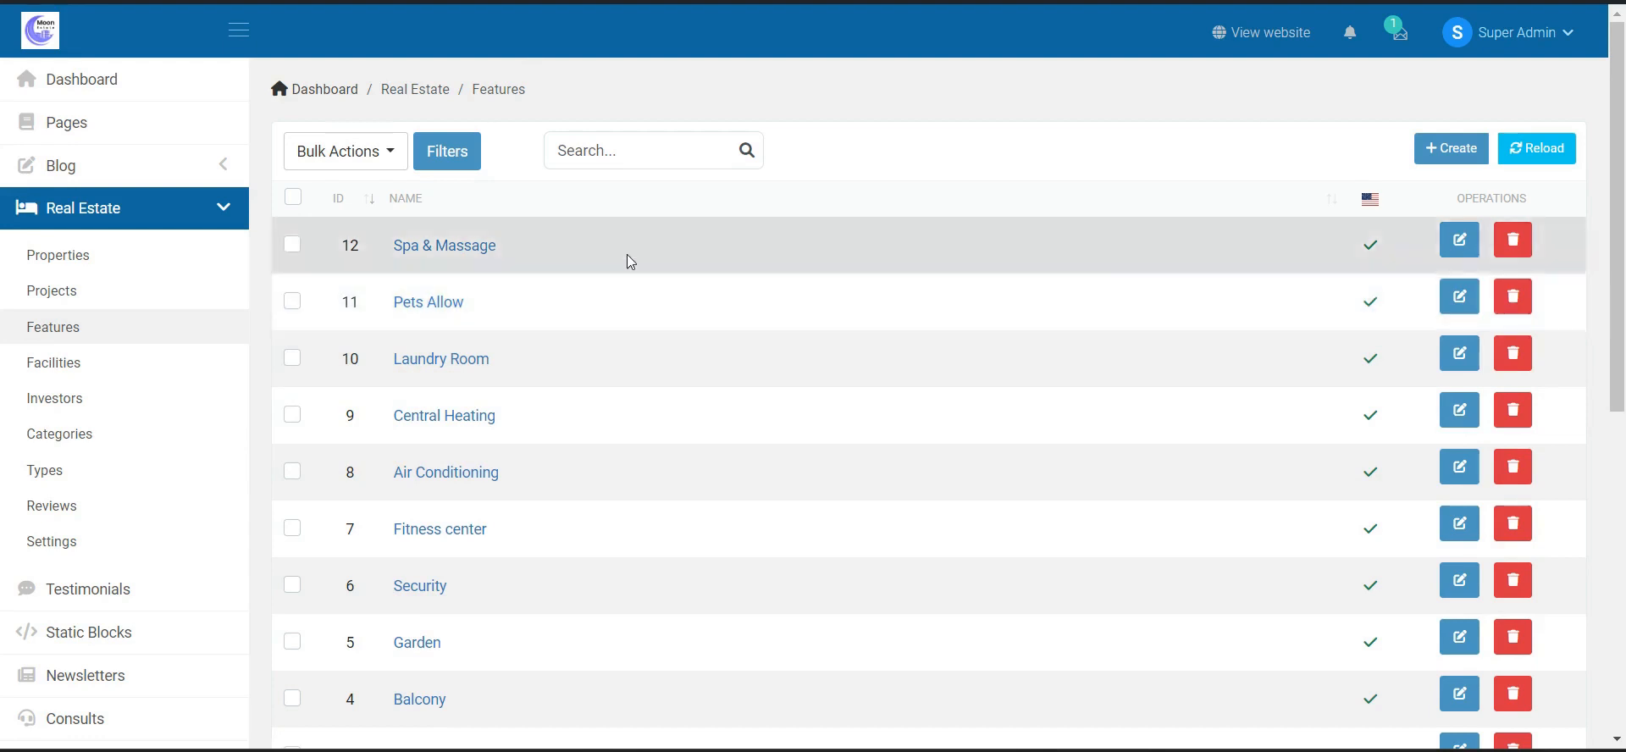
{"action": "left_click", "coordinate": [1487, 150]}
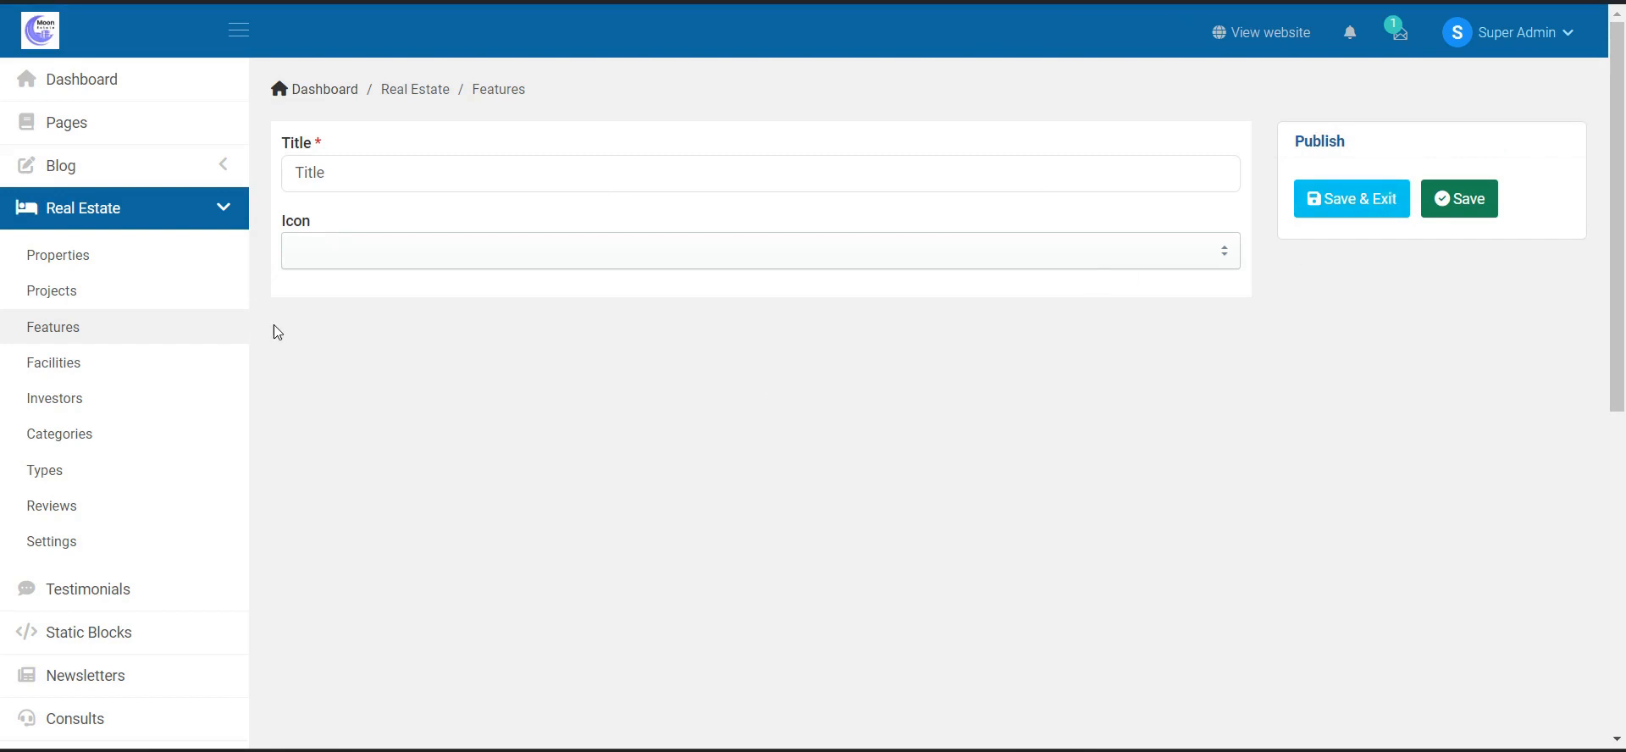
{"action": "left_click", "coordinate": [172, 328]}
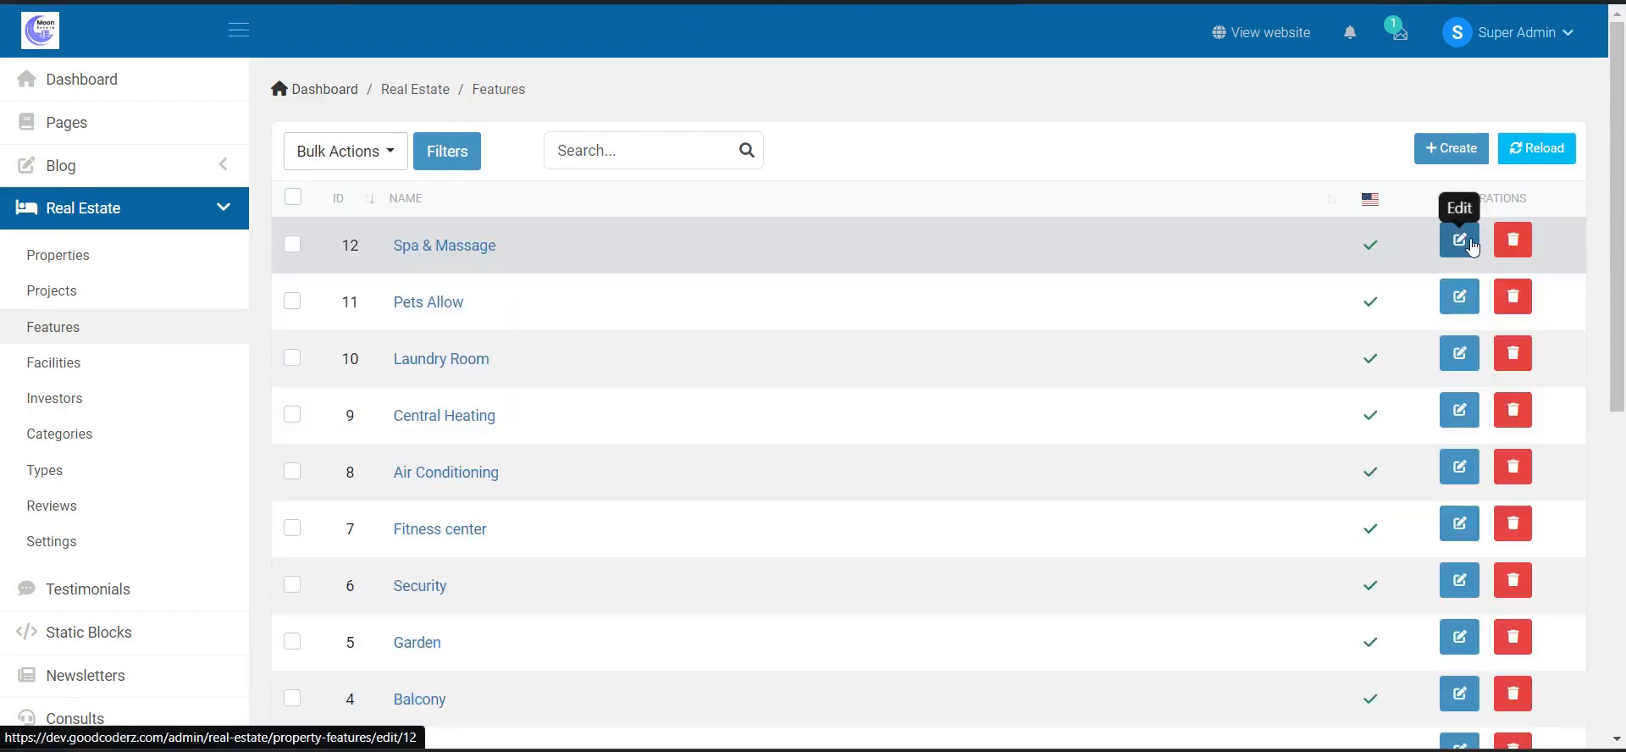
{"action": "scroll", "coordinate": [1271, 363], "scroll_direction": "down", "scroll_amount": 3}
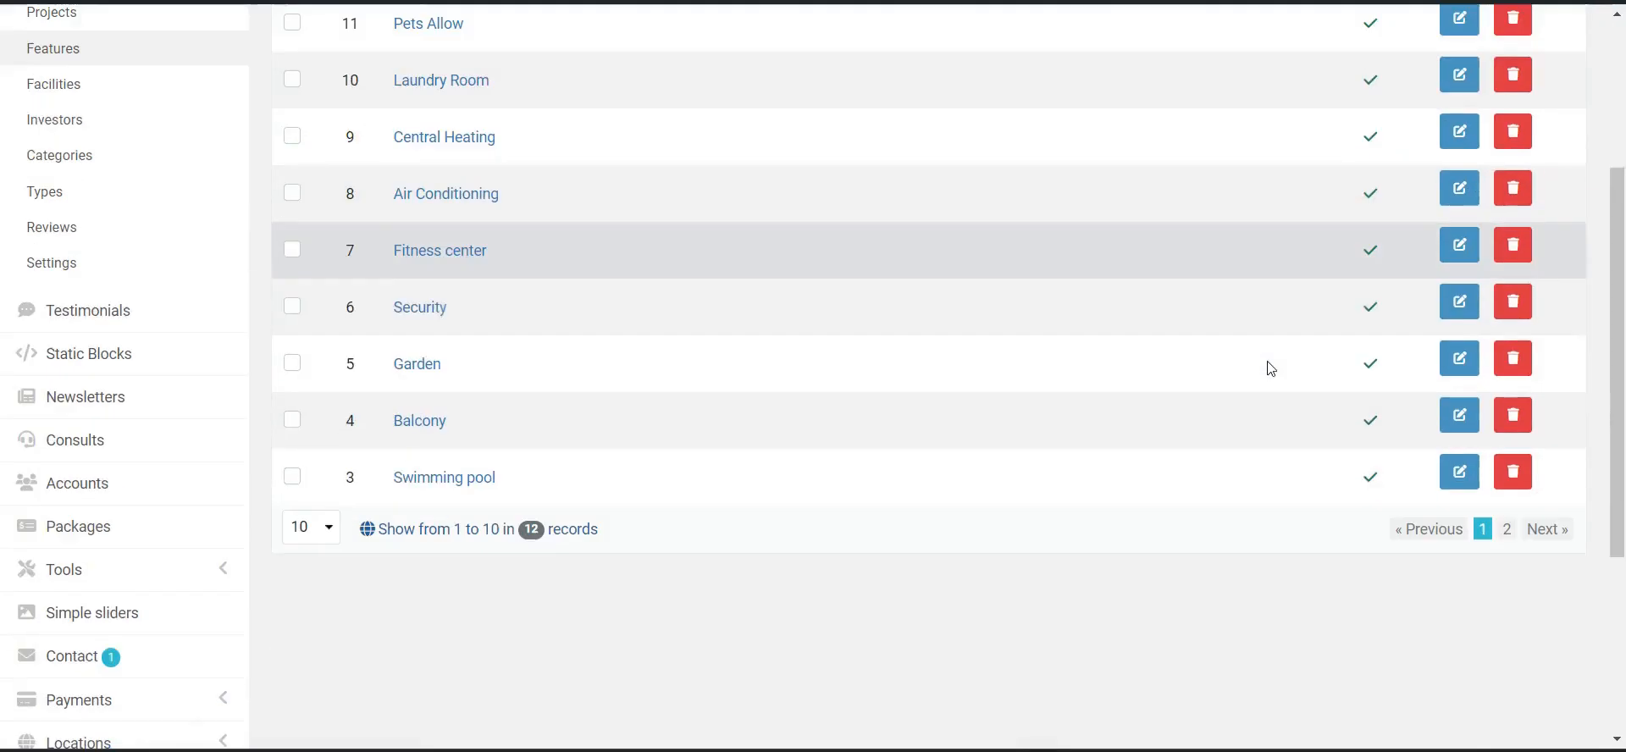
{"action": "scroll", "coordinate": [644, 500], "scroll_direction": "up", "scroll_amount": 3}
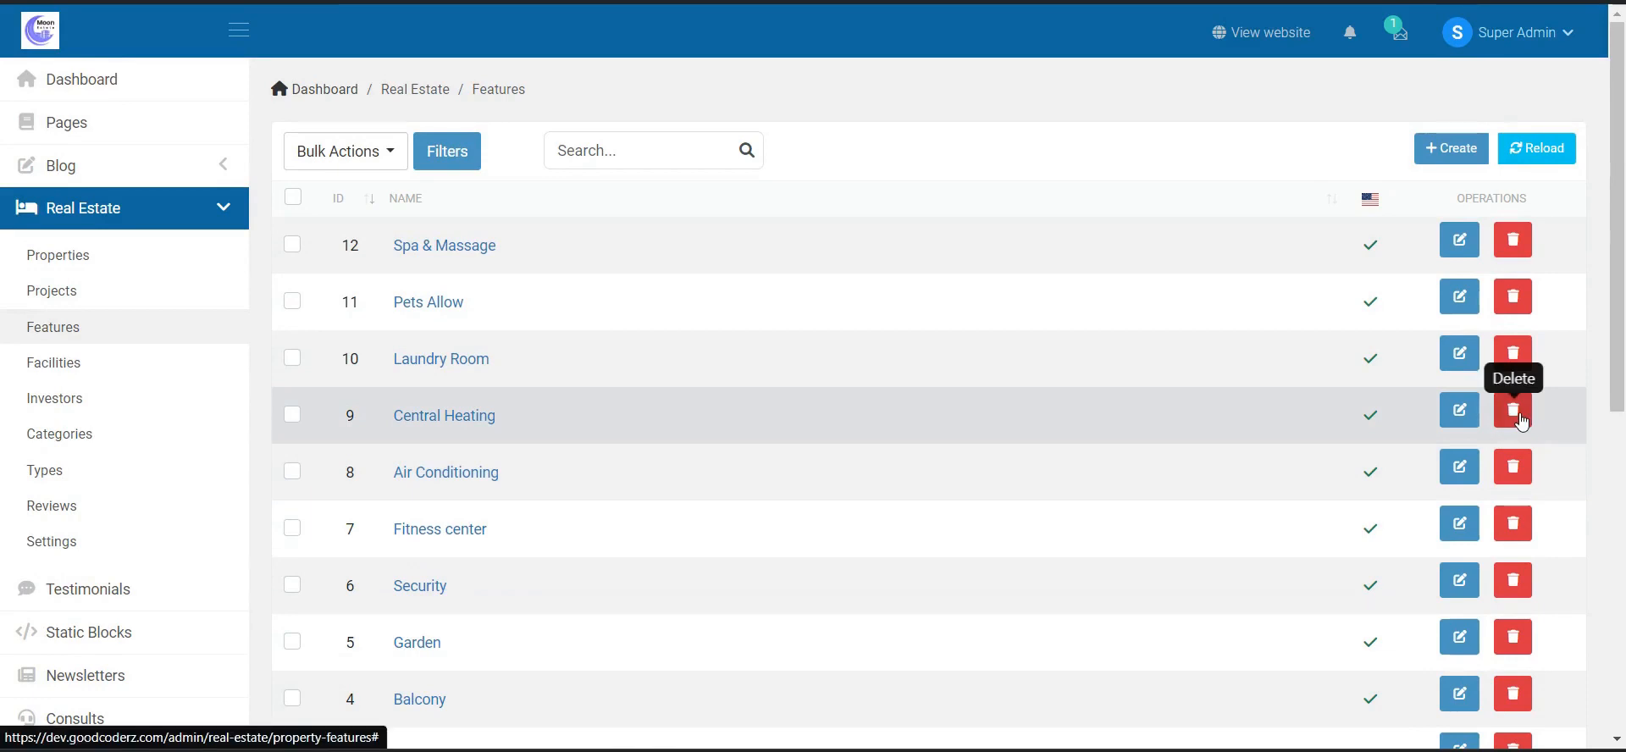
- Scroll through the 11 Facilities, then open the Investors list
{"action": "left_click", "coordinate": [187, 369]}
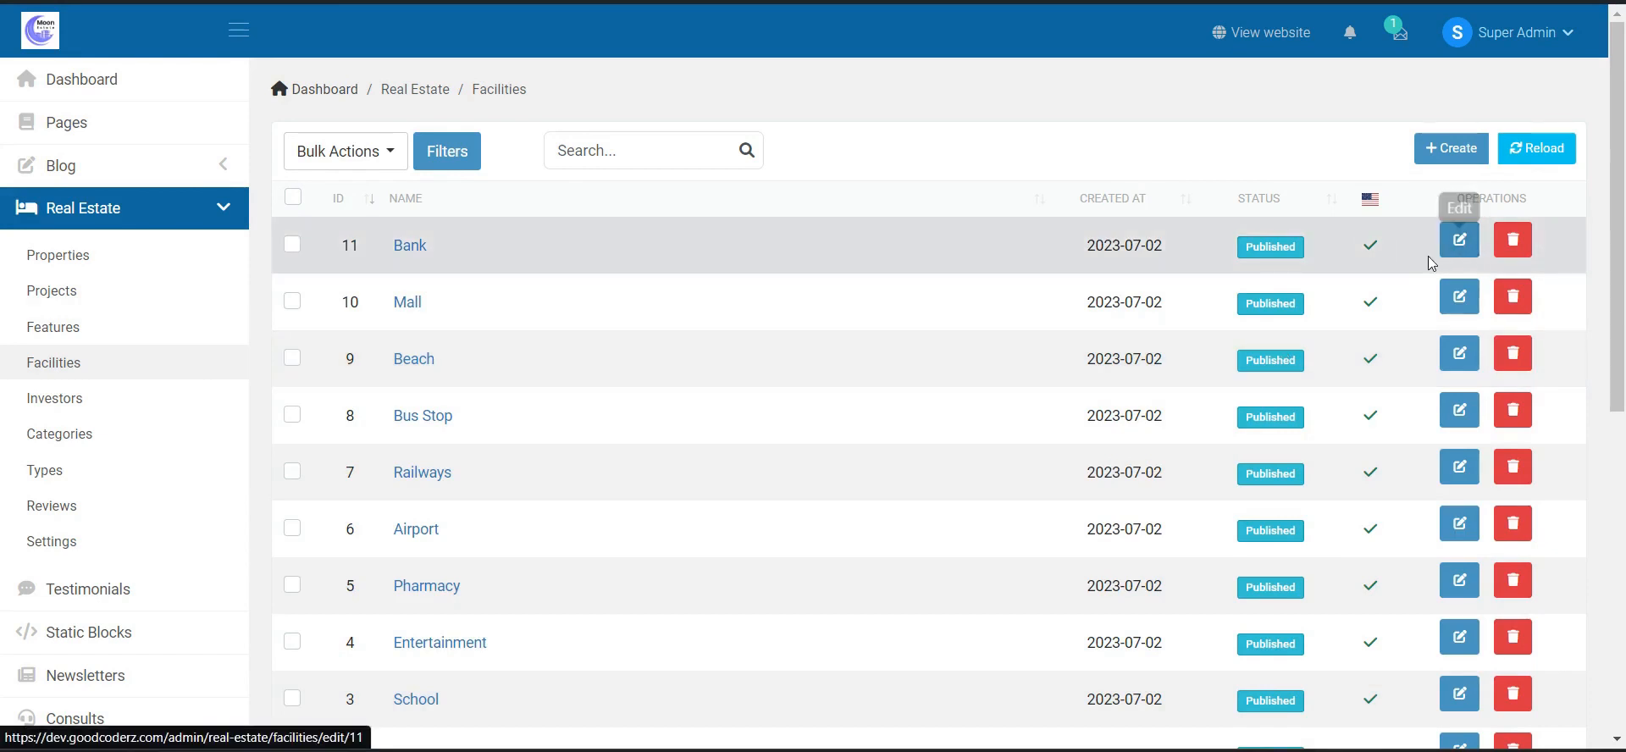
{"action": "scroll", "coordinate": [932, 297], "scroll_direction": "down", "scroll_amount": 2}
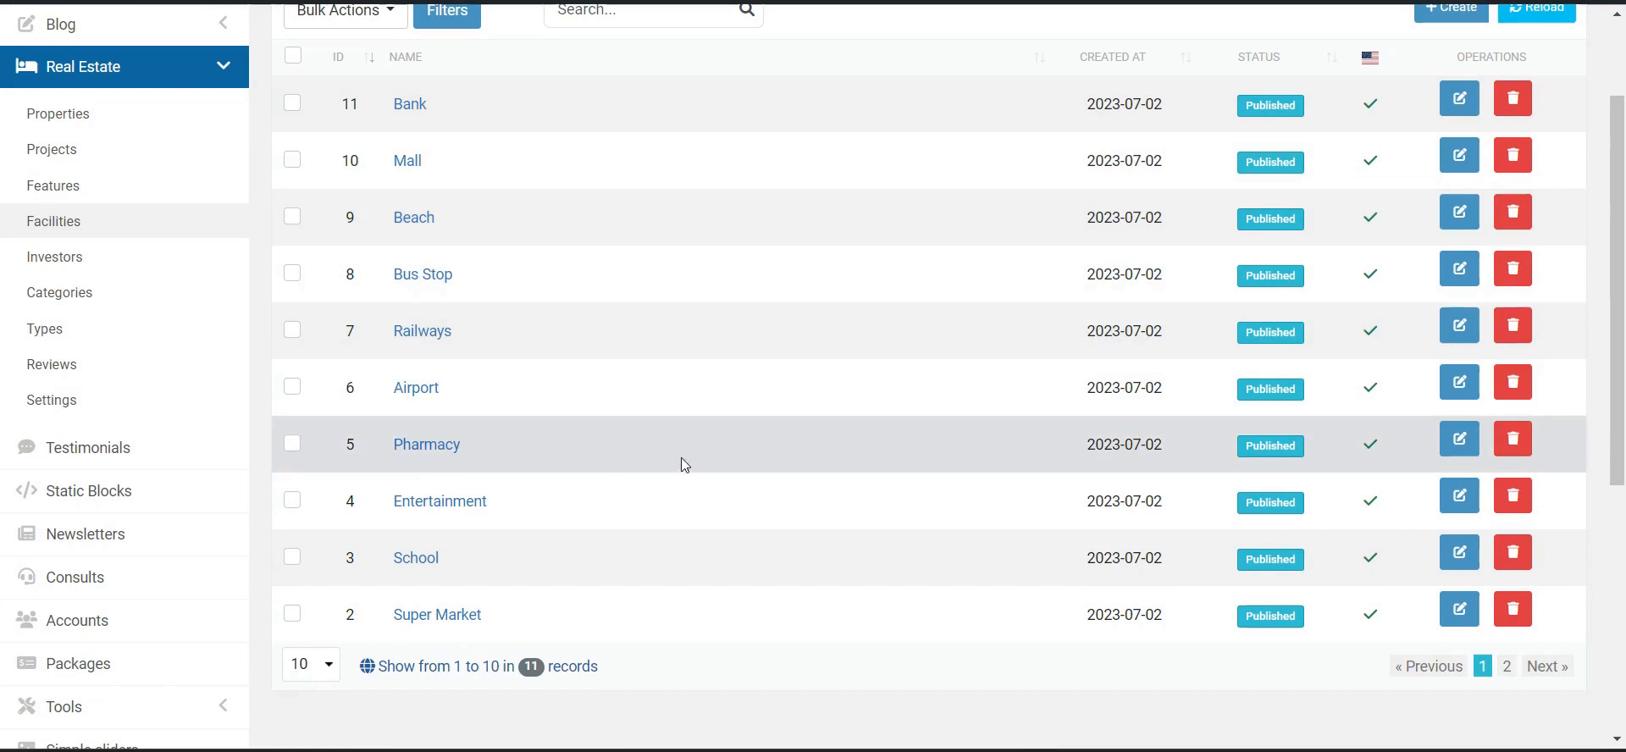
{"action": "scroll", "coordinate": [1327, 262], "scroll_direction": "up", "scroll_amount": 2}
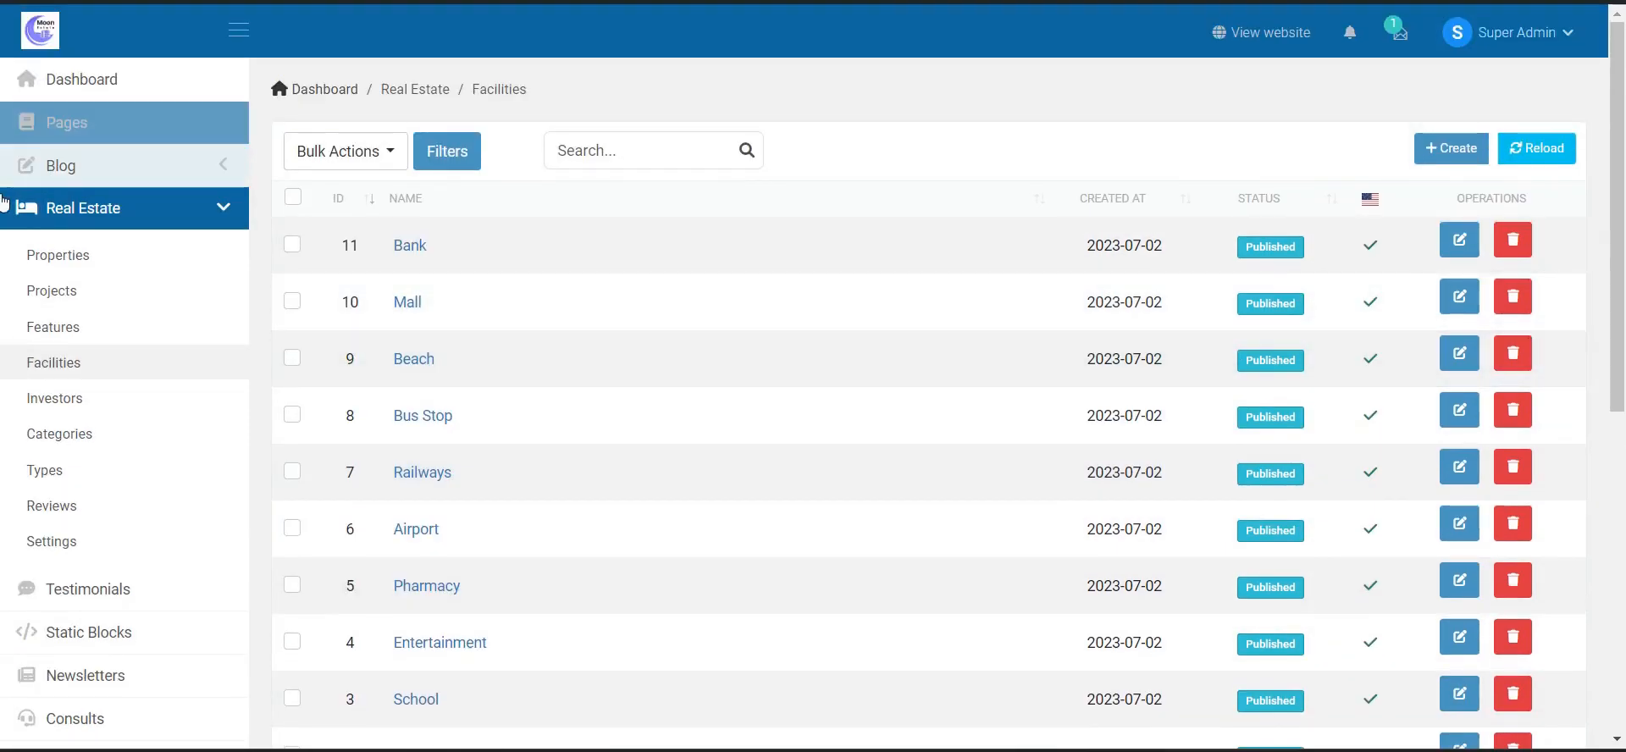
{"action": "left_click", "coordinate": [89, 465]}
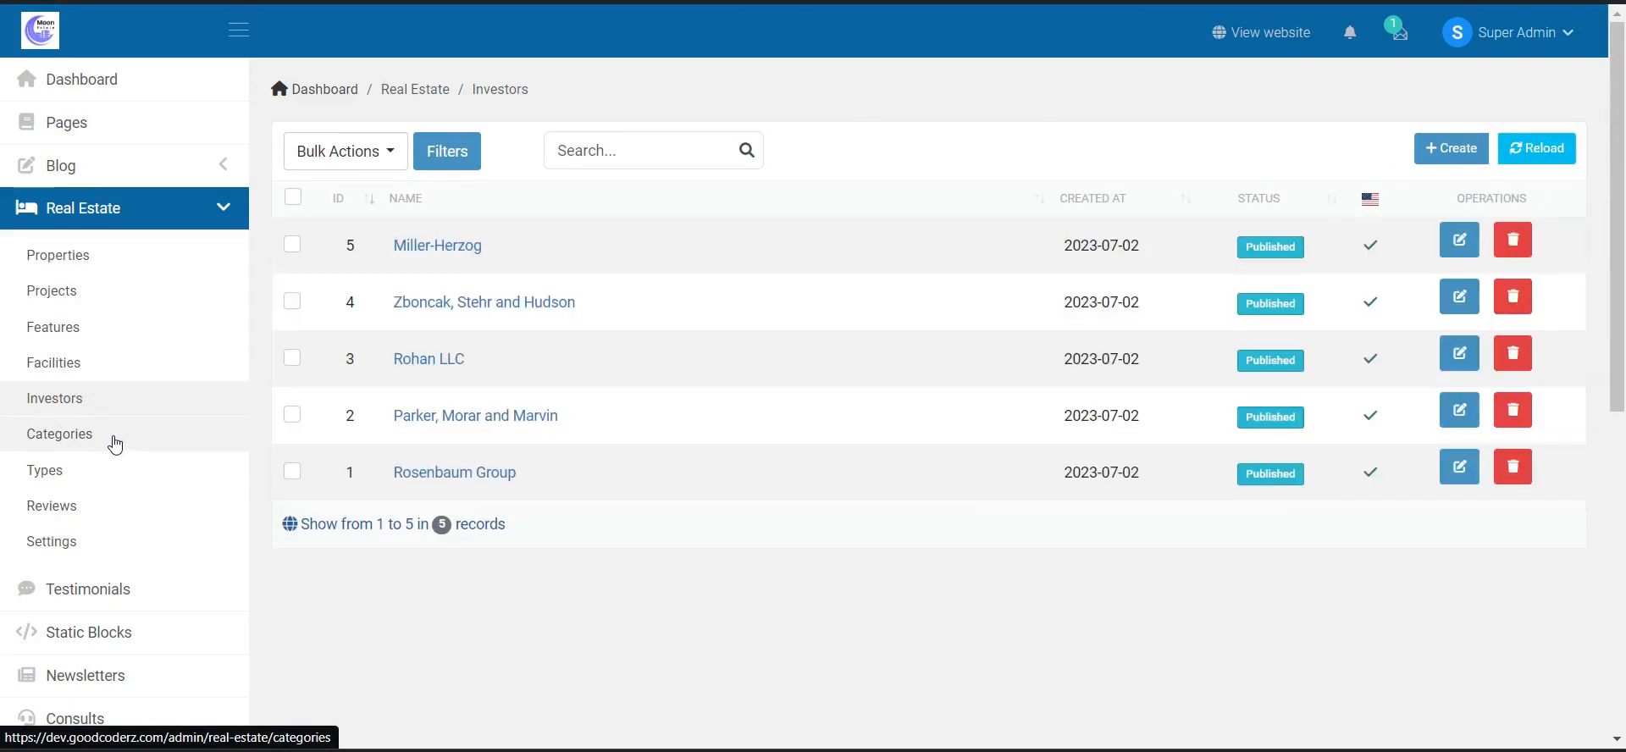
- Open the Real Estate Categories list from the sidebar
{"action": "left_click", "coordinate": [119, 444]}
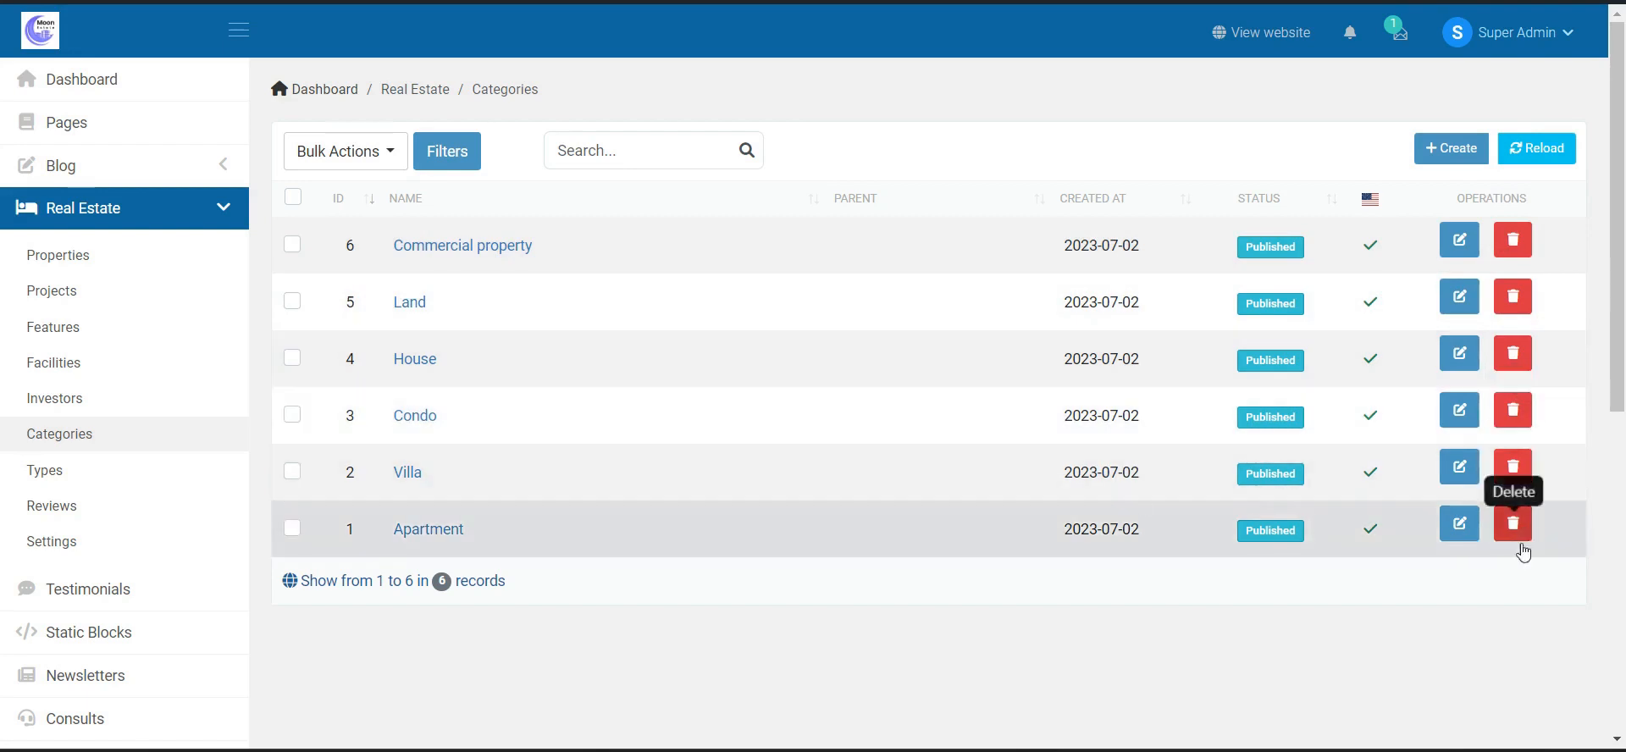
- Open the Real Estate Types list from the sidebar
{"action": "left_click", "coordinate": [116, 473]}
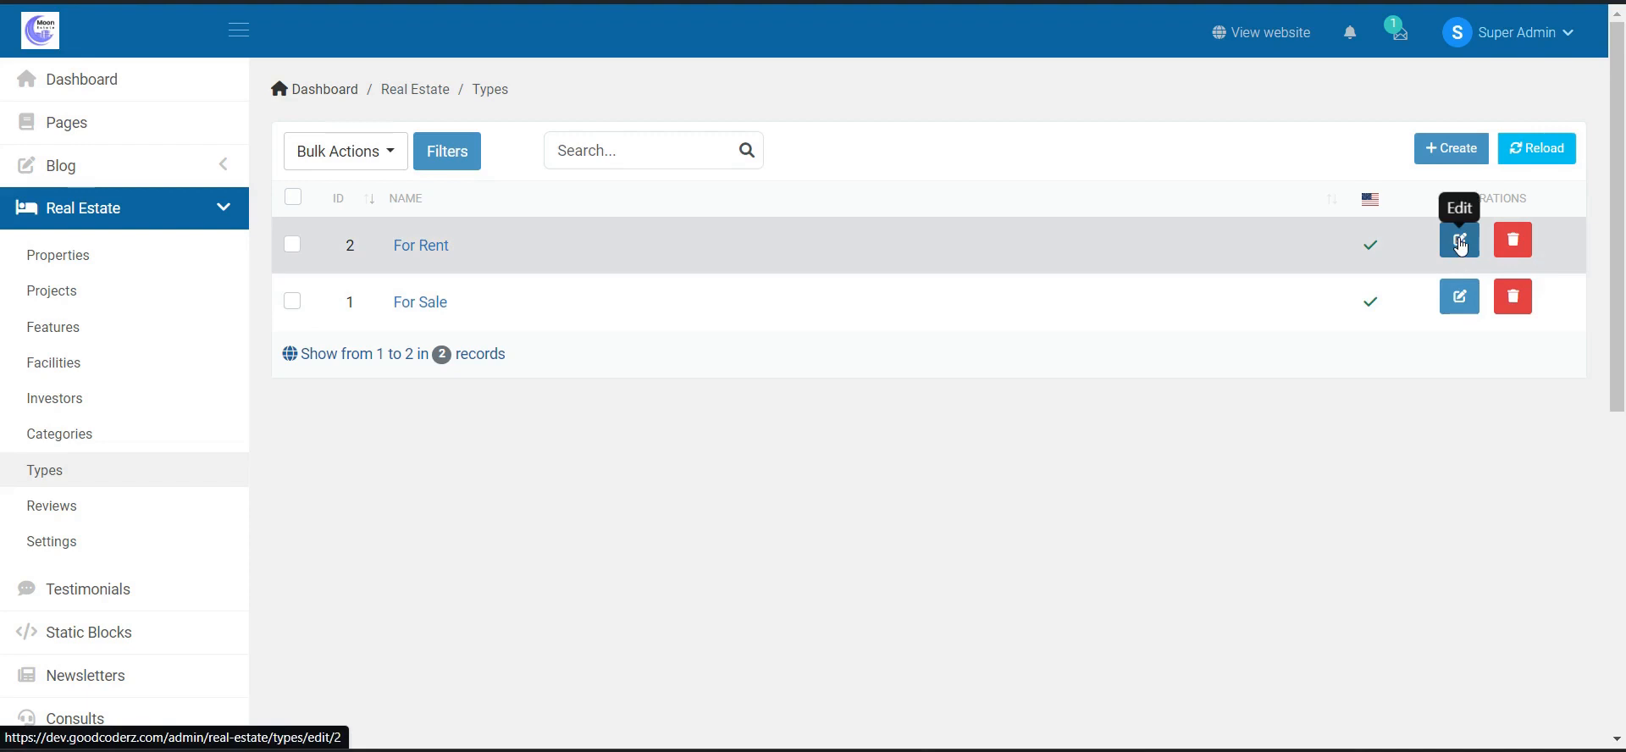
- View the For Rent type's edit form, return to Types, then open Reviews
{"action": "left_click", "coordinate": [1460, 245]}
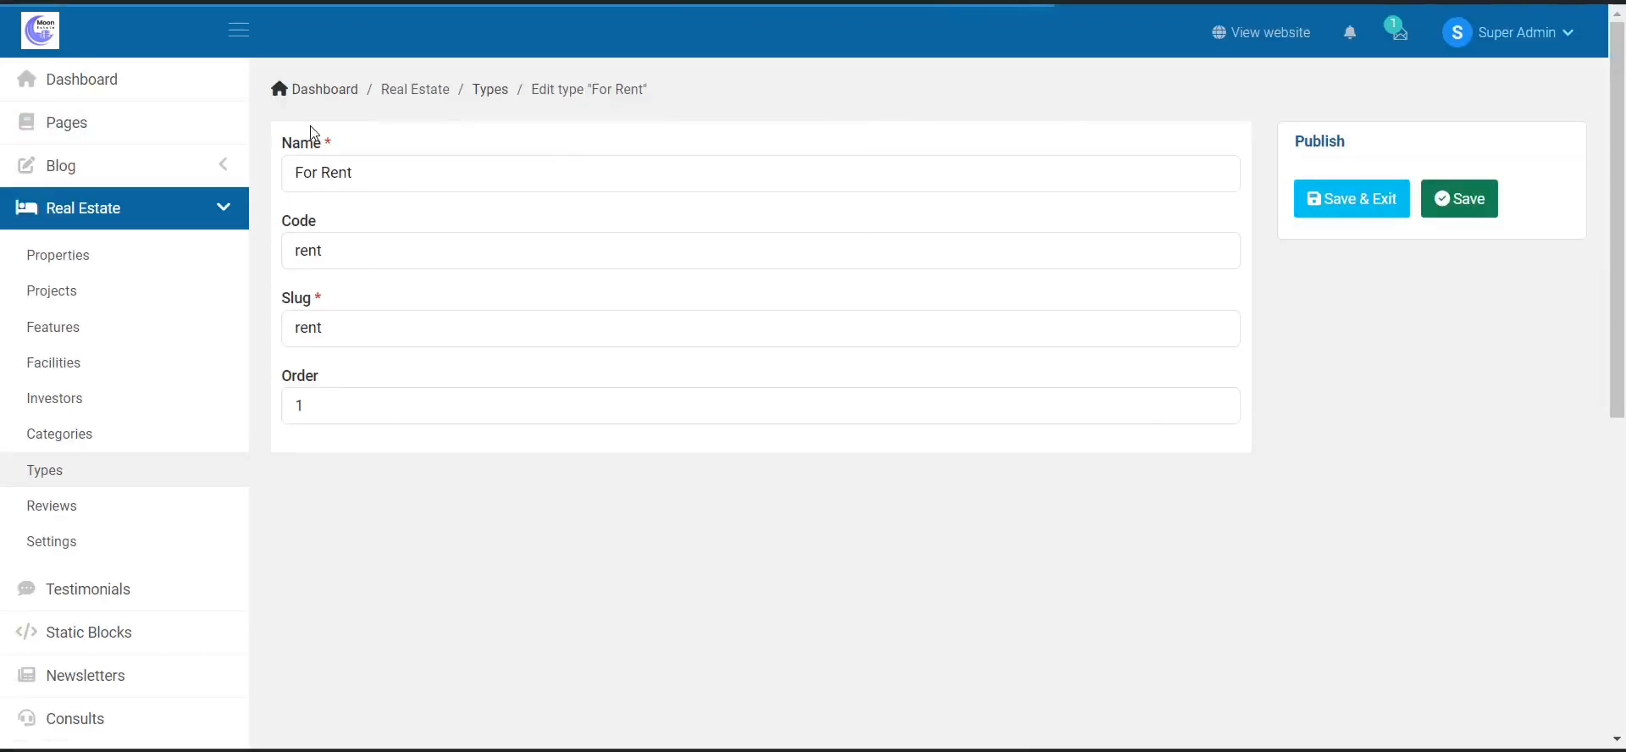
{"action": "left_click", "coordinate": [106, 468]}
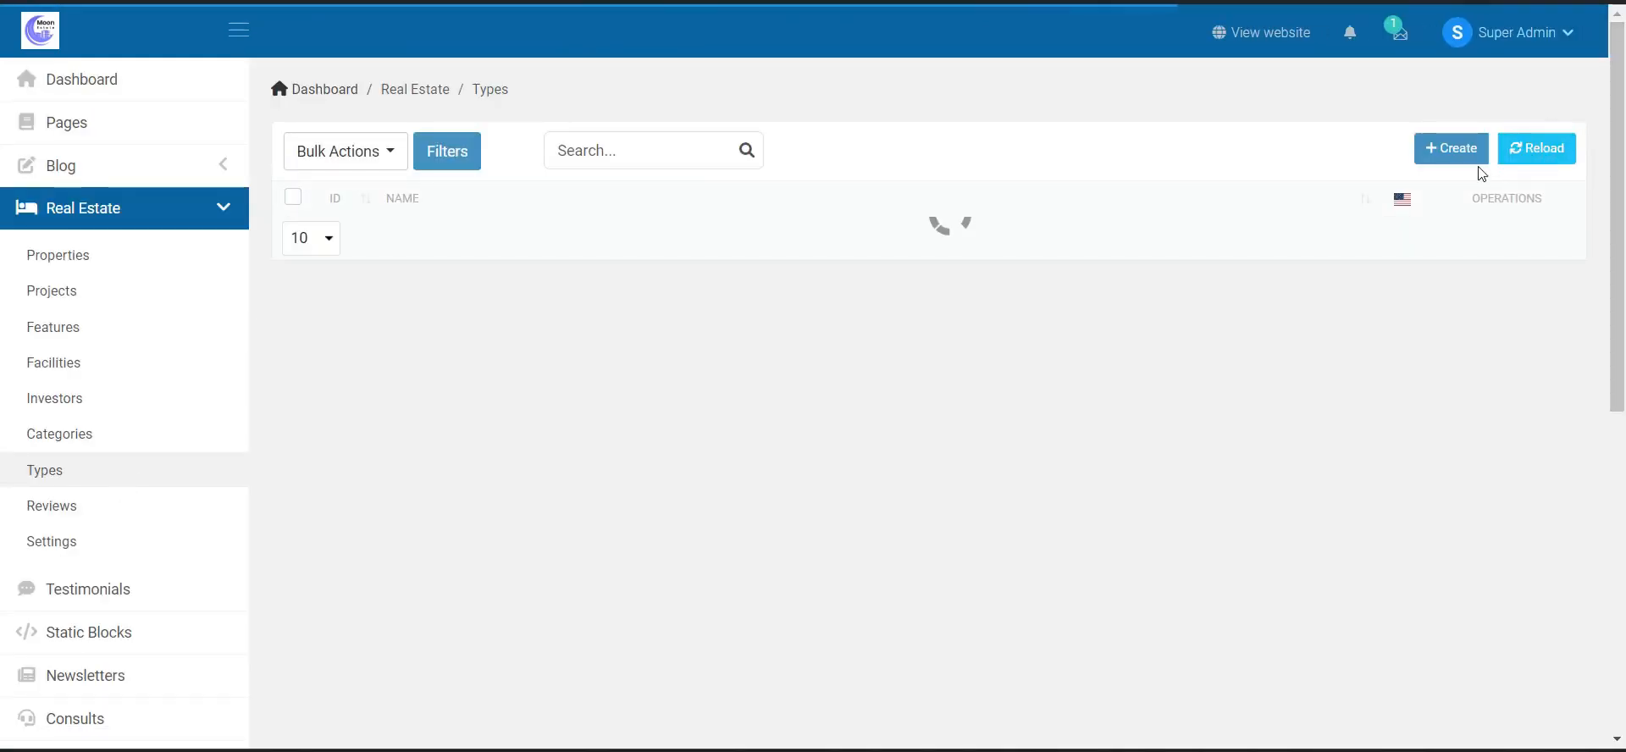
{"action": "left_click", "coordinate": [130, 502]}
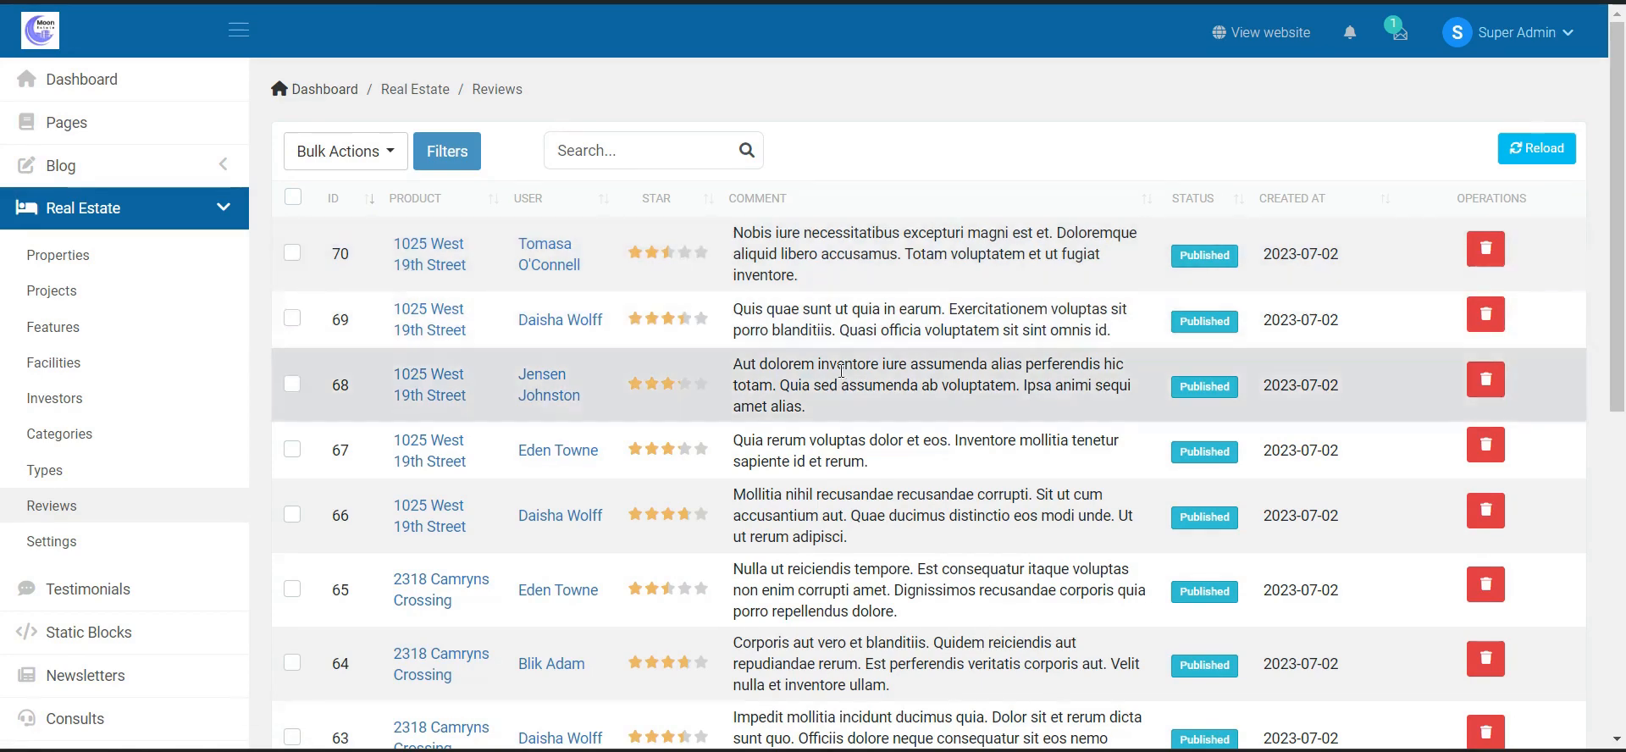
- Scroll down and back up through the first page of reviews, IDs 70 to 61
{"action": "scroll", "coordinate": [1284, 305], "scroll_direction": "down", "scroll_amount": 3}
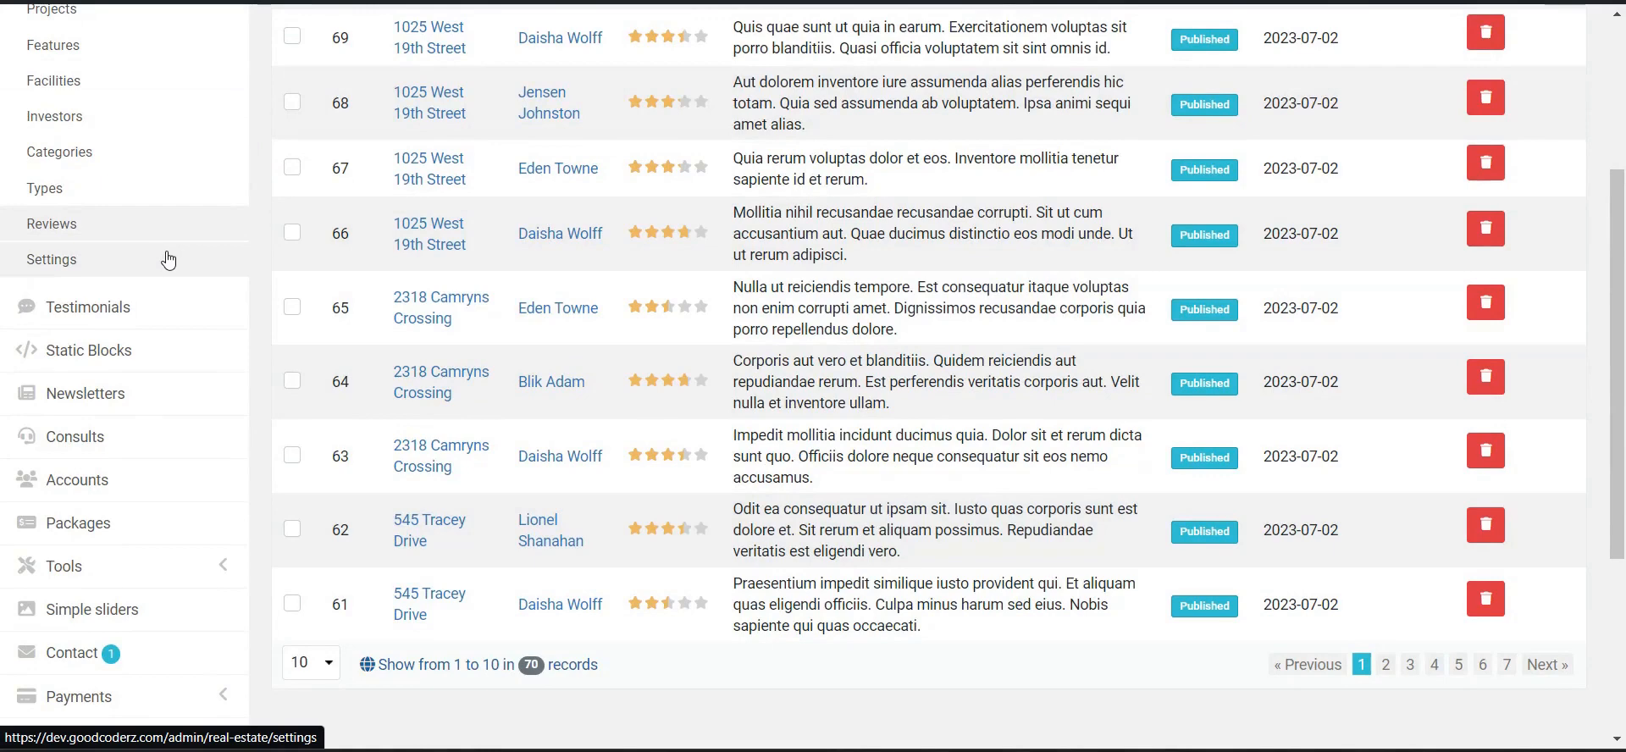
{"action": "scroll", "coordinate": [173, 279], "scroll_direction": "up", "scroll_amount": 2}
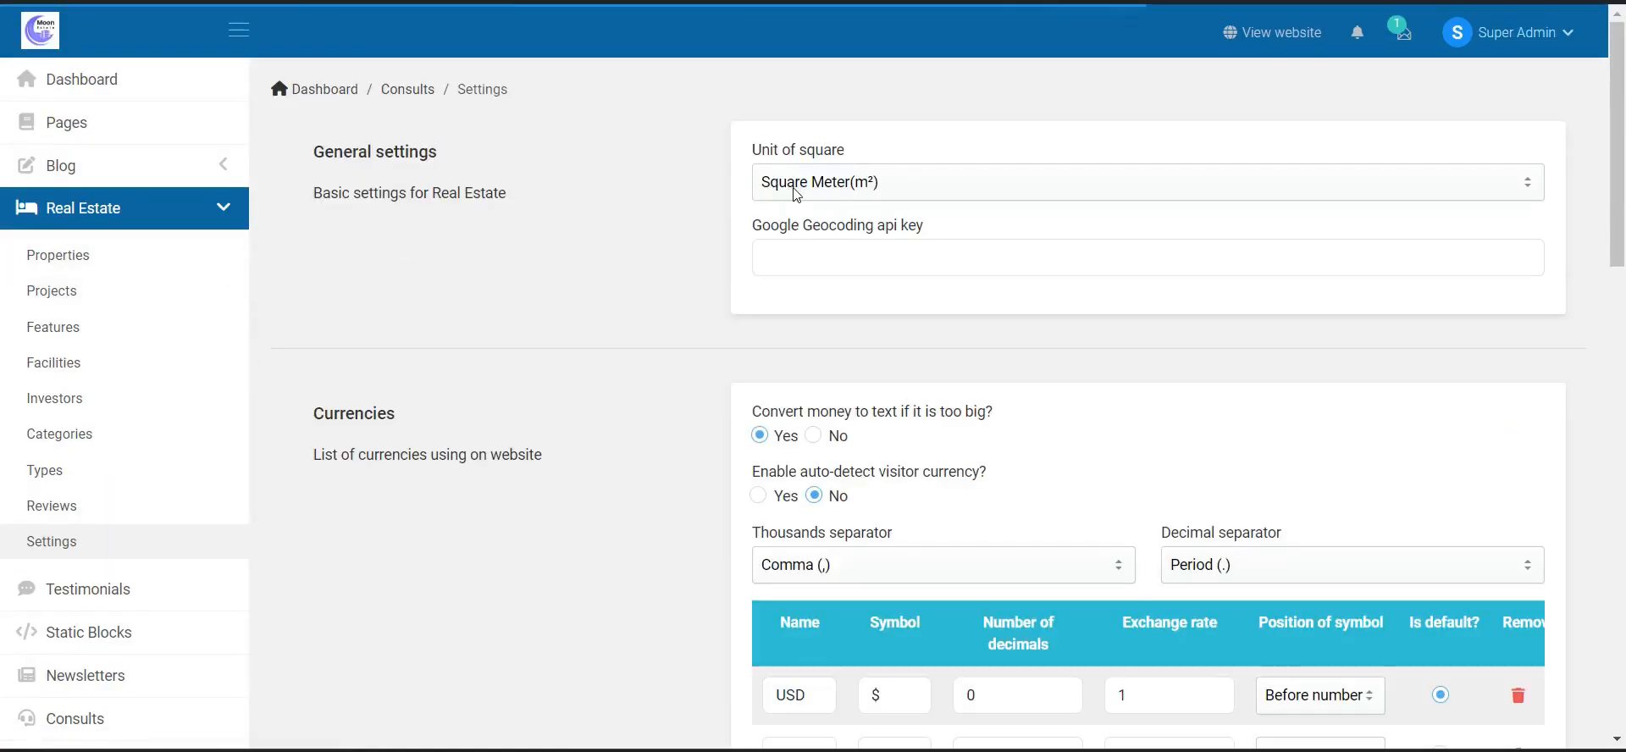
- Keep Square Meter as the area unit and add, then remove, an empty currency row
{"action": "left_click", "coordinate": [832, 193]}
{"action": "left_click", "coordinate": [832, 193]}
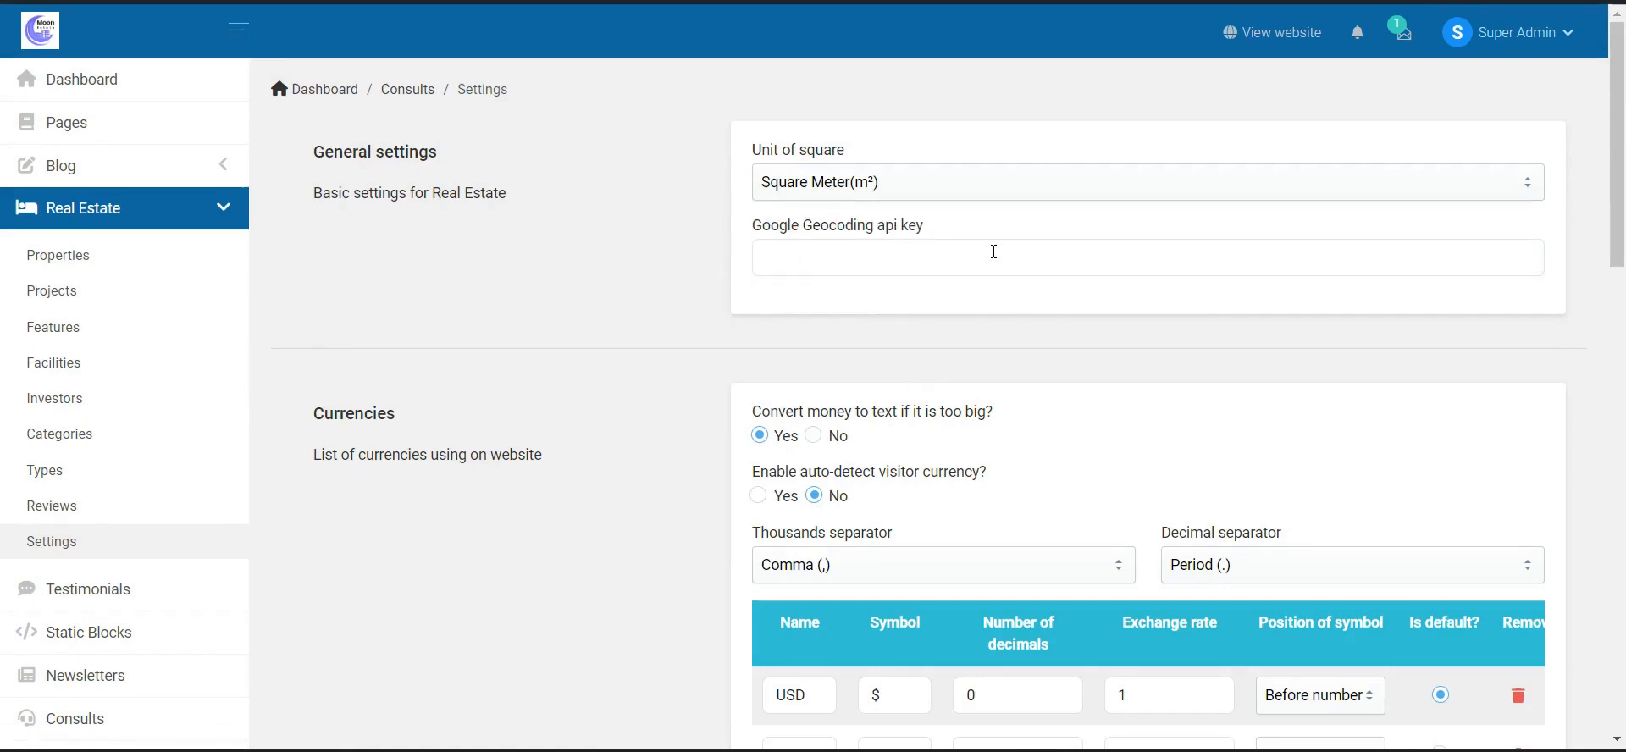
{"action": "scroll", "coordinate": [678, 490], "scroll_direction": "down", "scroll_amount": 2}
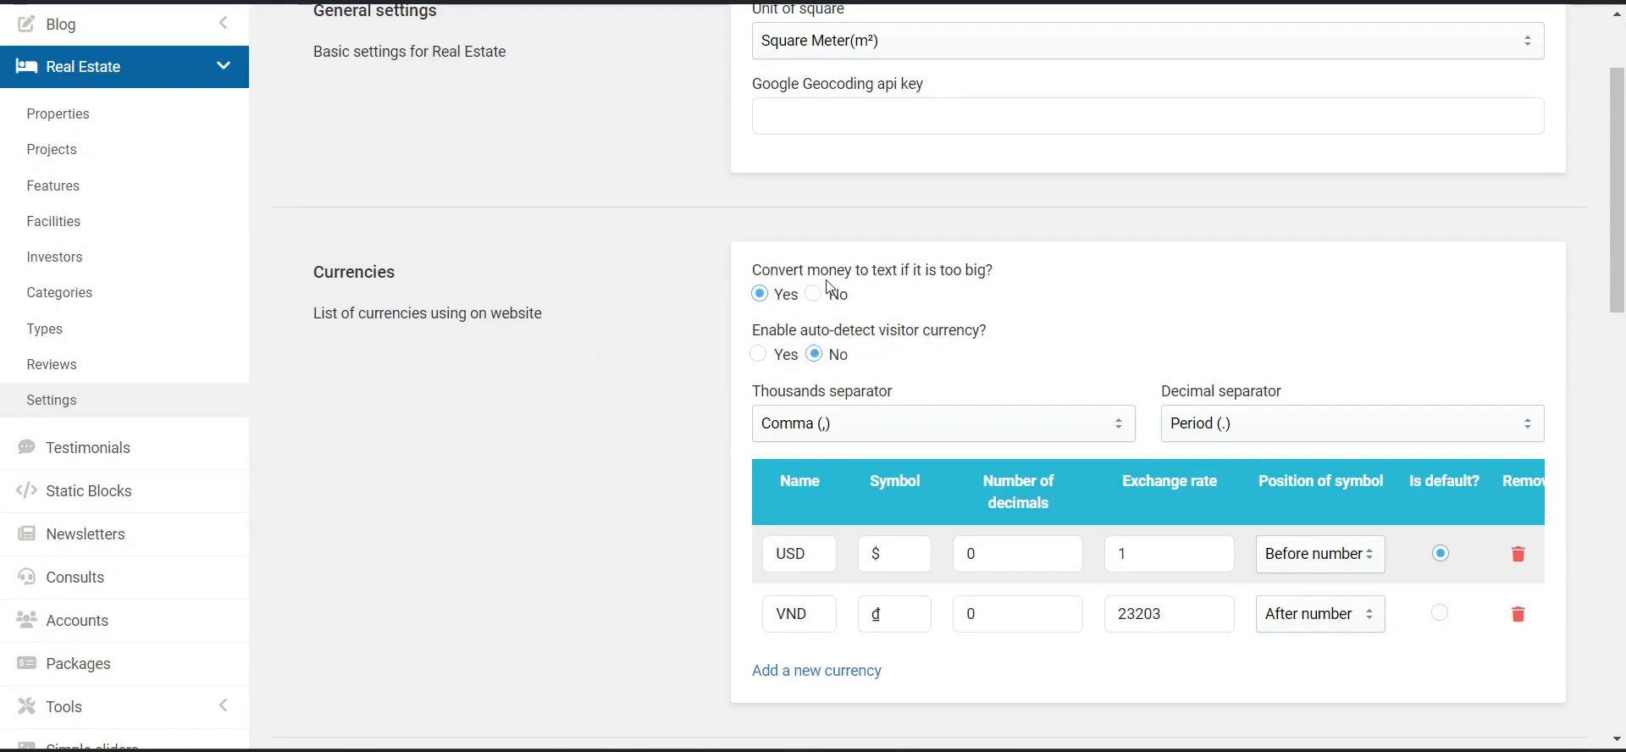
{"action": "left_click_drag", "start_coordinate": [772, 276], "coordinate": [885, 278]}
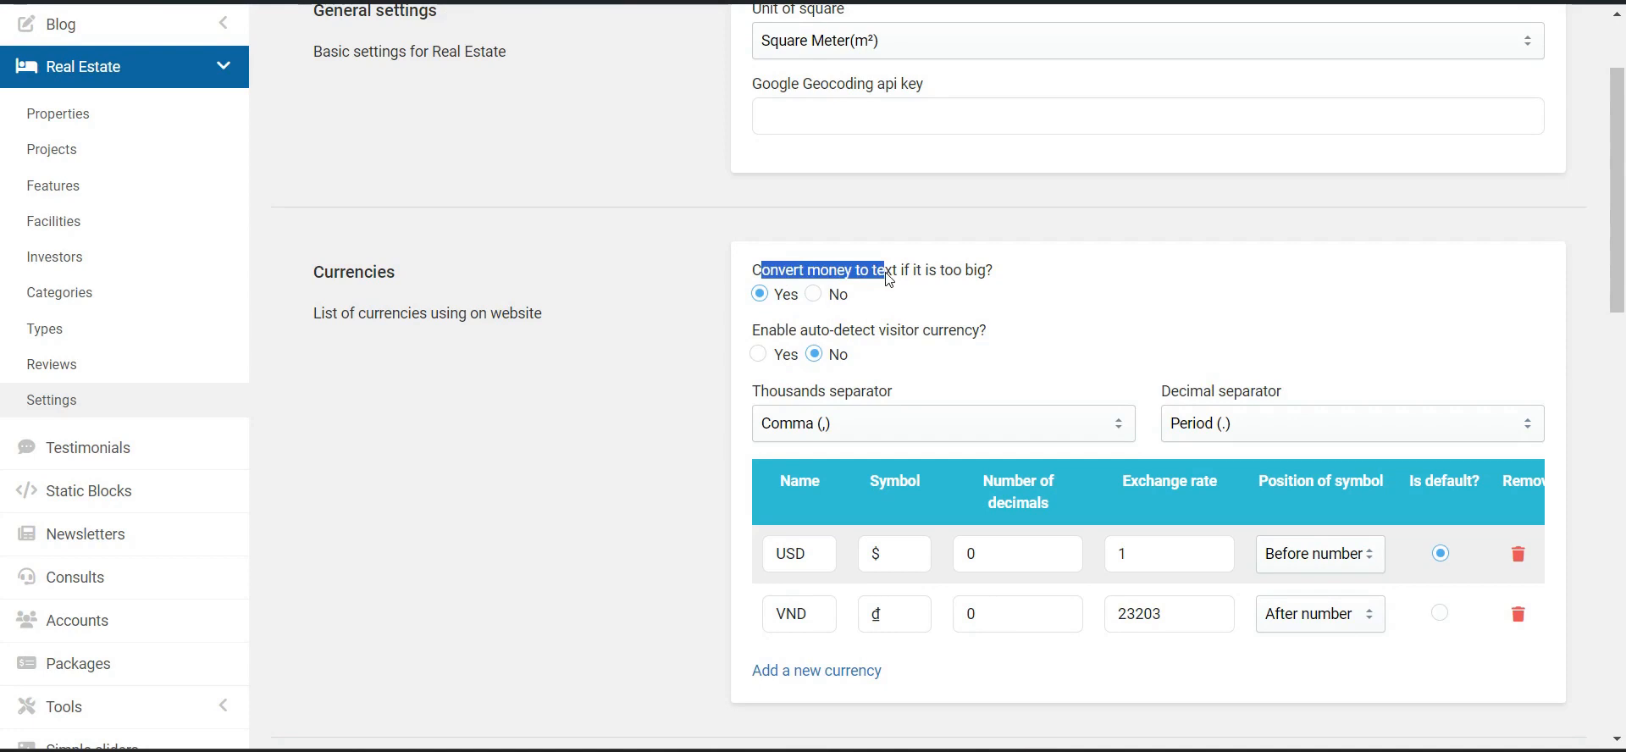
{"action": "scroll", "coordinate": [888, 278], "scroll_direction": "down", "scroll_amount": 2}
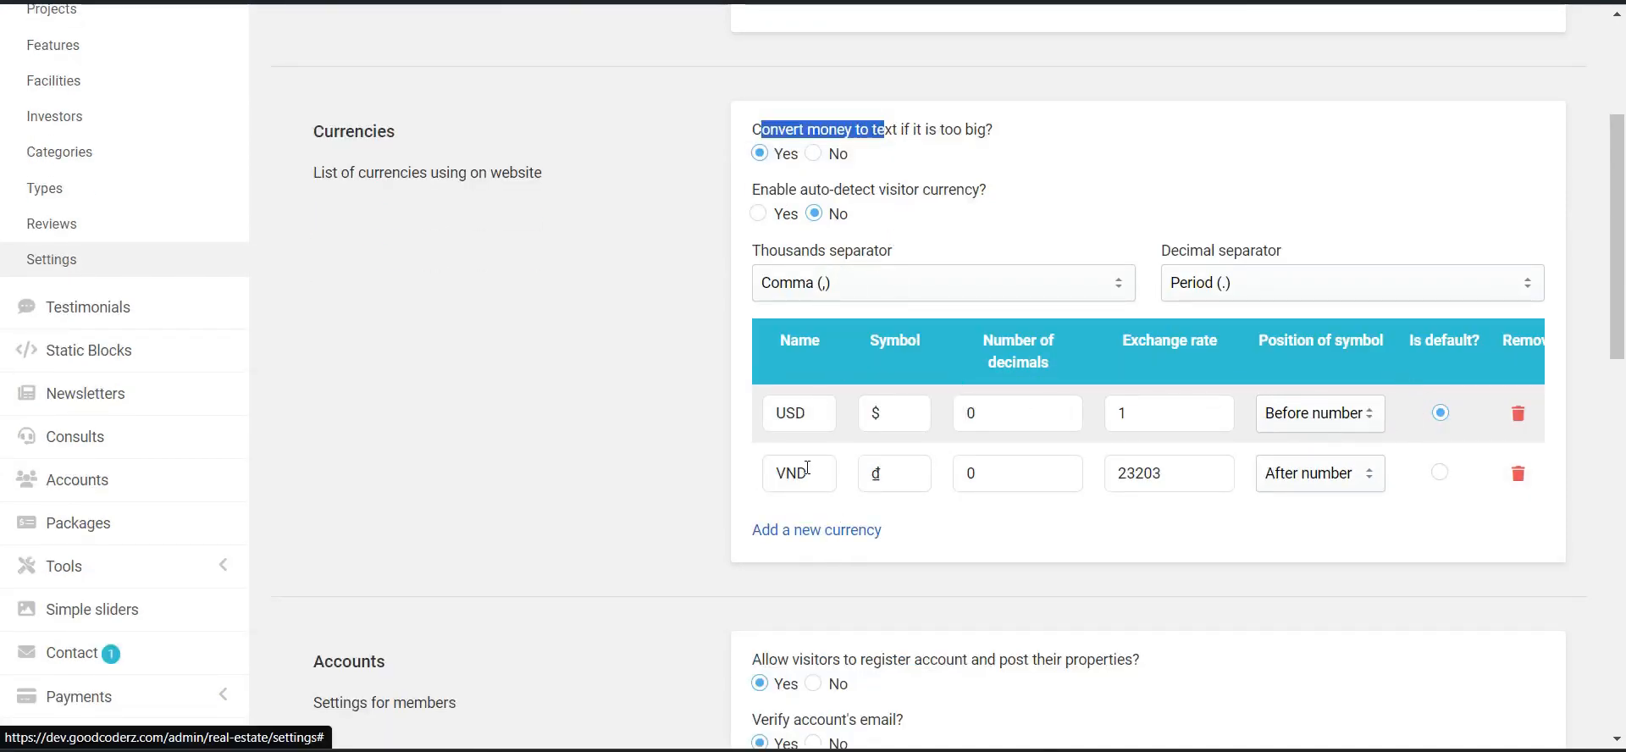
{"action": "left_click", "coordinate": [813, 530]}
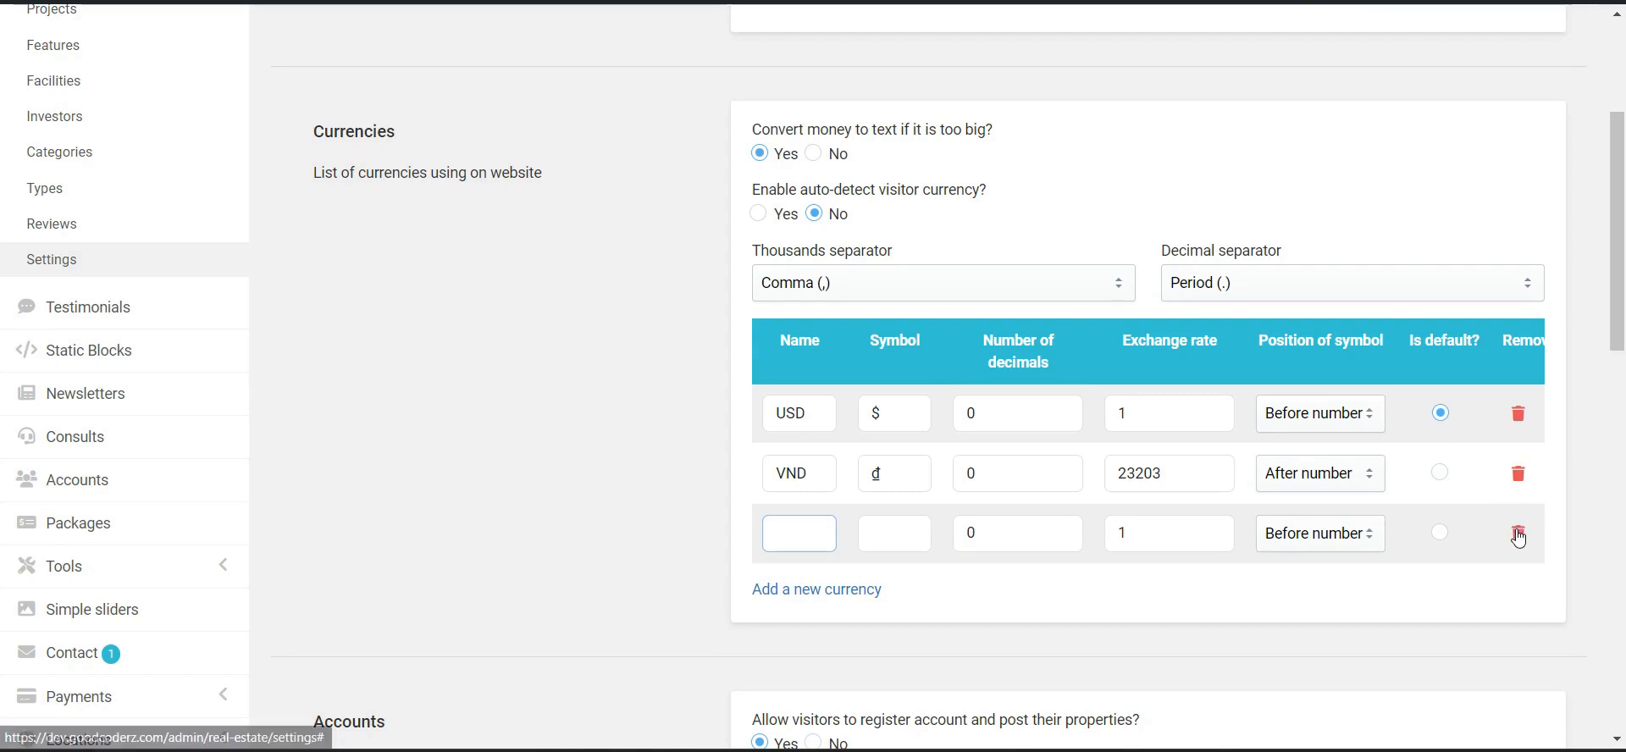
{"action": "left_click", "coordinate": [1519, 534]}
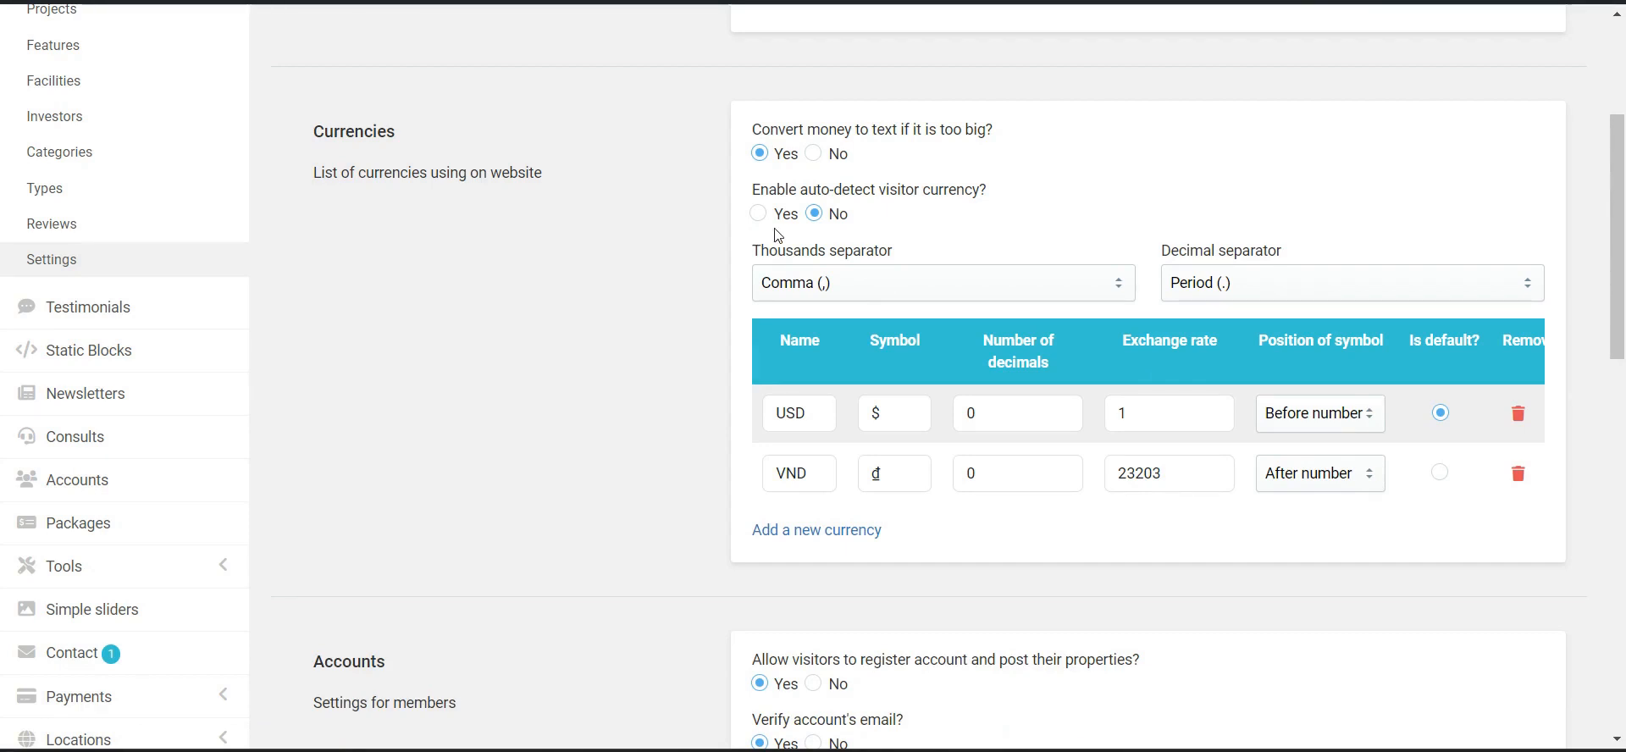
- Scroll through the Accounts and Review settings, then go to the Testimonials list
{"action": "scroll", "coordinate": [744, 462], "scroll_direction": "down", "scroll_amount": 3}
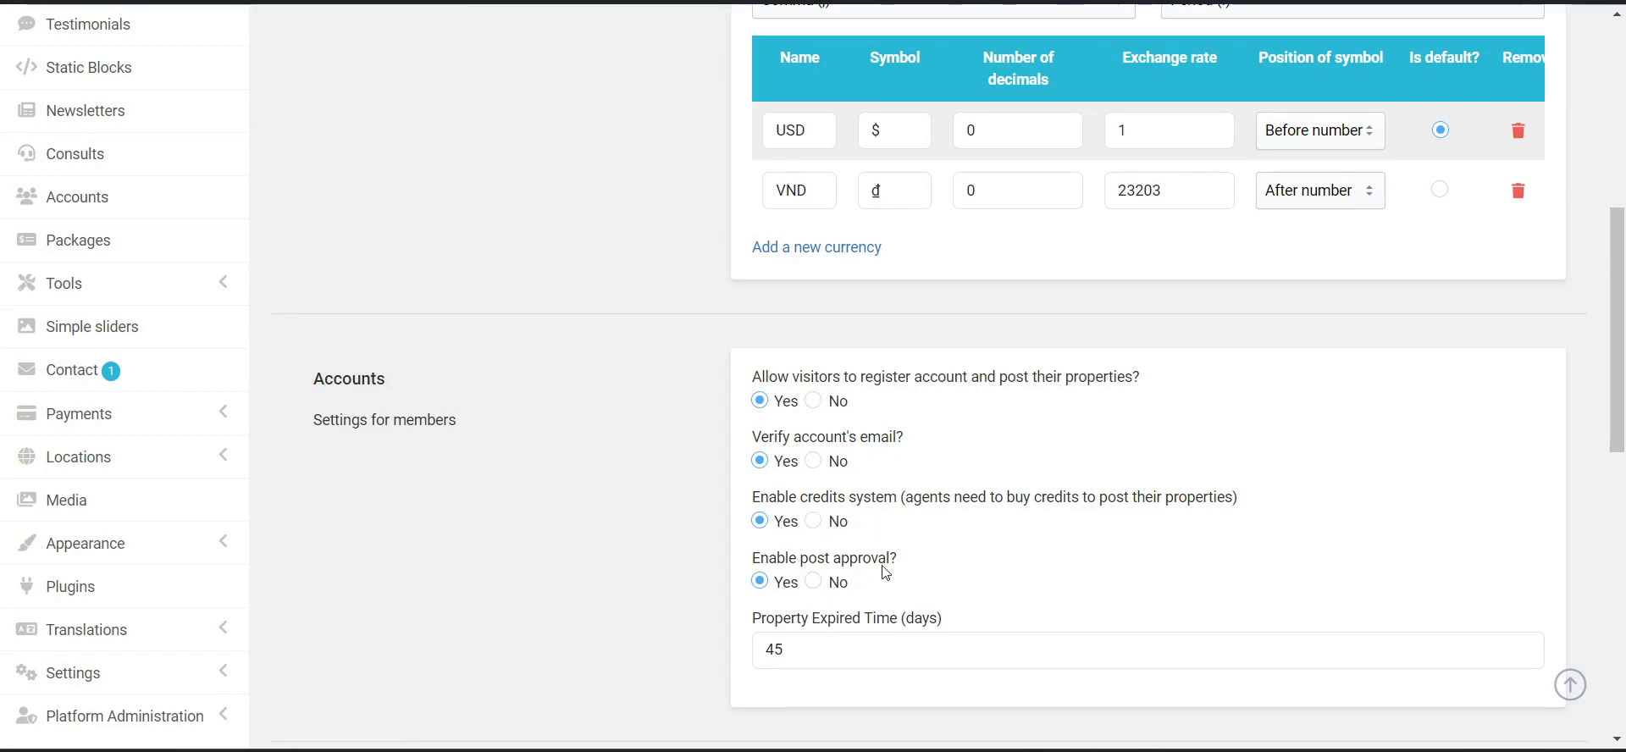
{"action": "scroll", "coordinate": [803, 600], "scroll_direction": "down", "scroll_amount": 3}
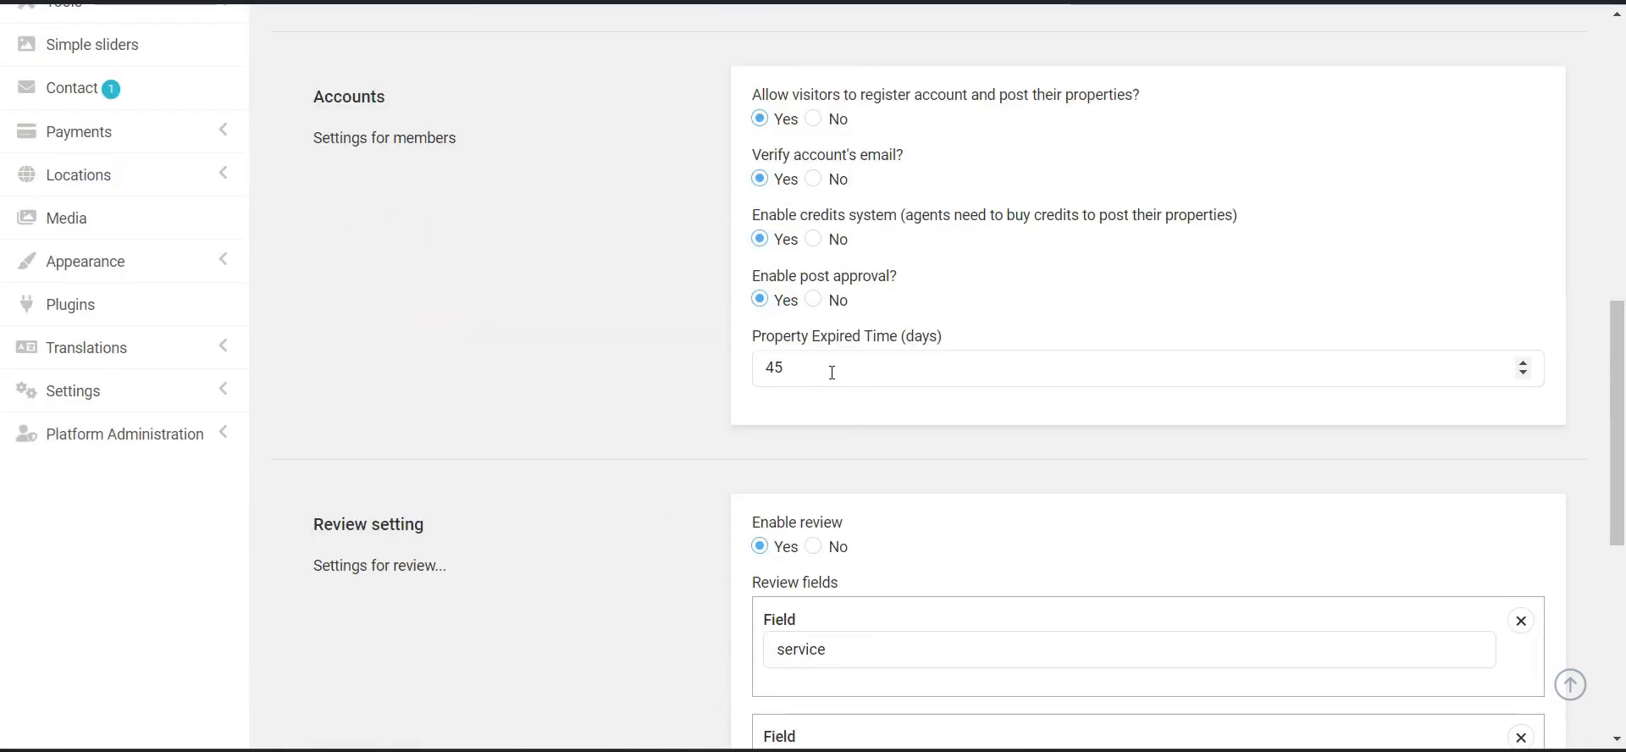
{"action": "scroll", "coordinate": [579, 419], "scroll_direction": "down", "scroll_amount": 3}
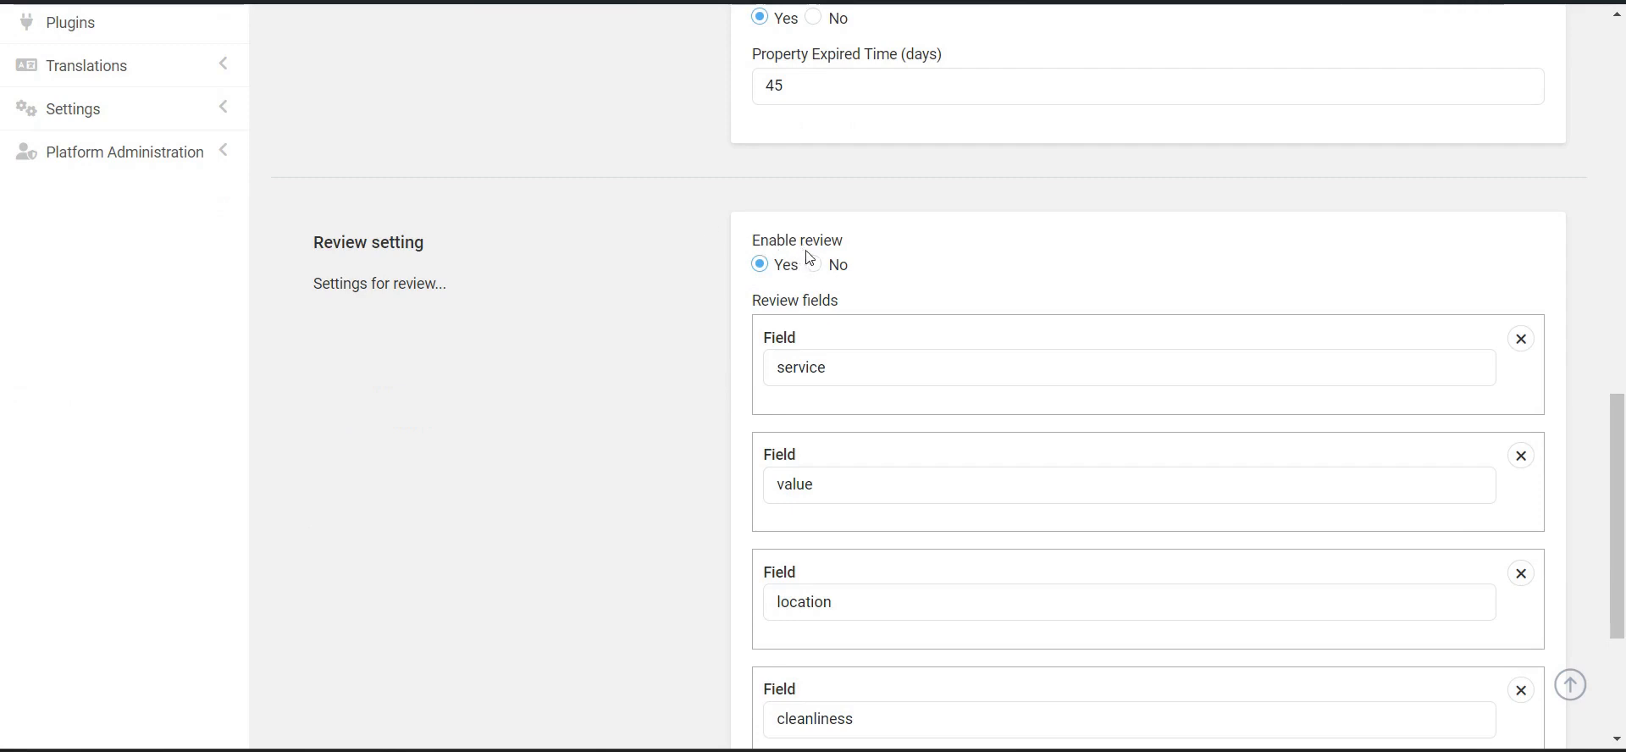
{"action": "scroll", "coordinate": [807, 246], "scroll_direction": "down", "scroll_amount": 2}
{"action": "scroll", "coordinate": [730, 494], "scroll_direction": "down", "scroll_amount": 2}
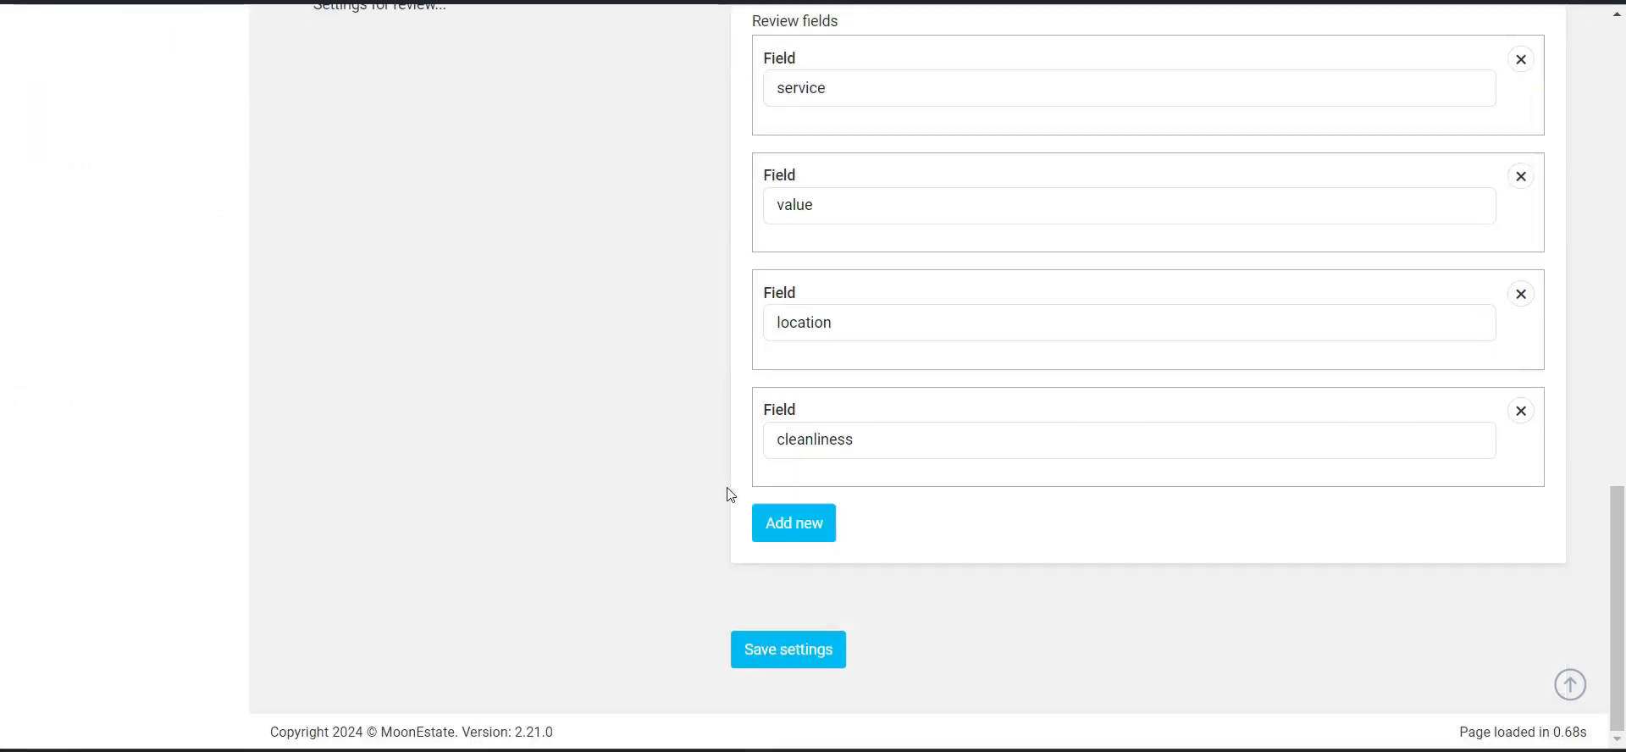
{"action": "scroll", "coordinate": [508, 330], "scroll_direction": "up", "scroll_amount": 10}
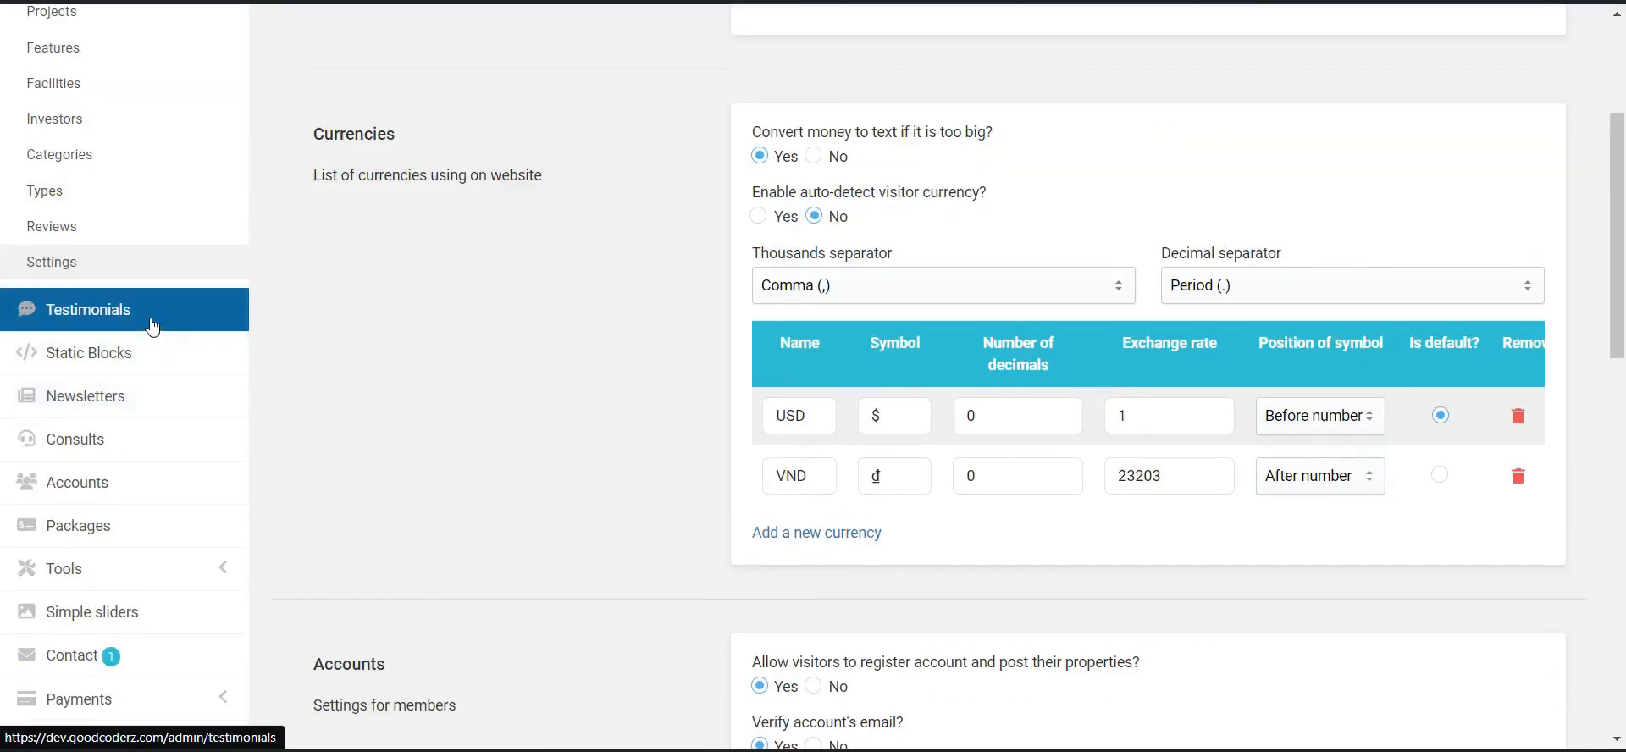
{"action": "left_click", "coordinate": [151, 327]}
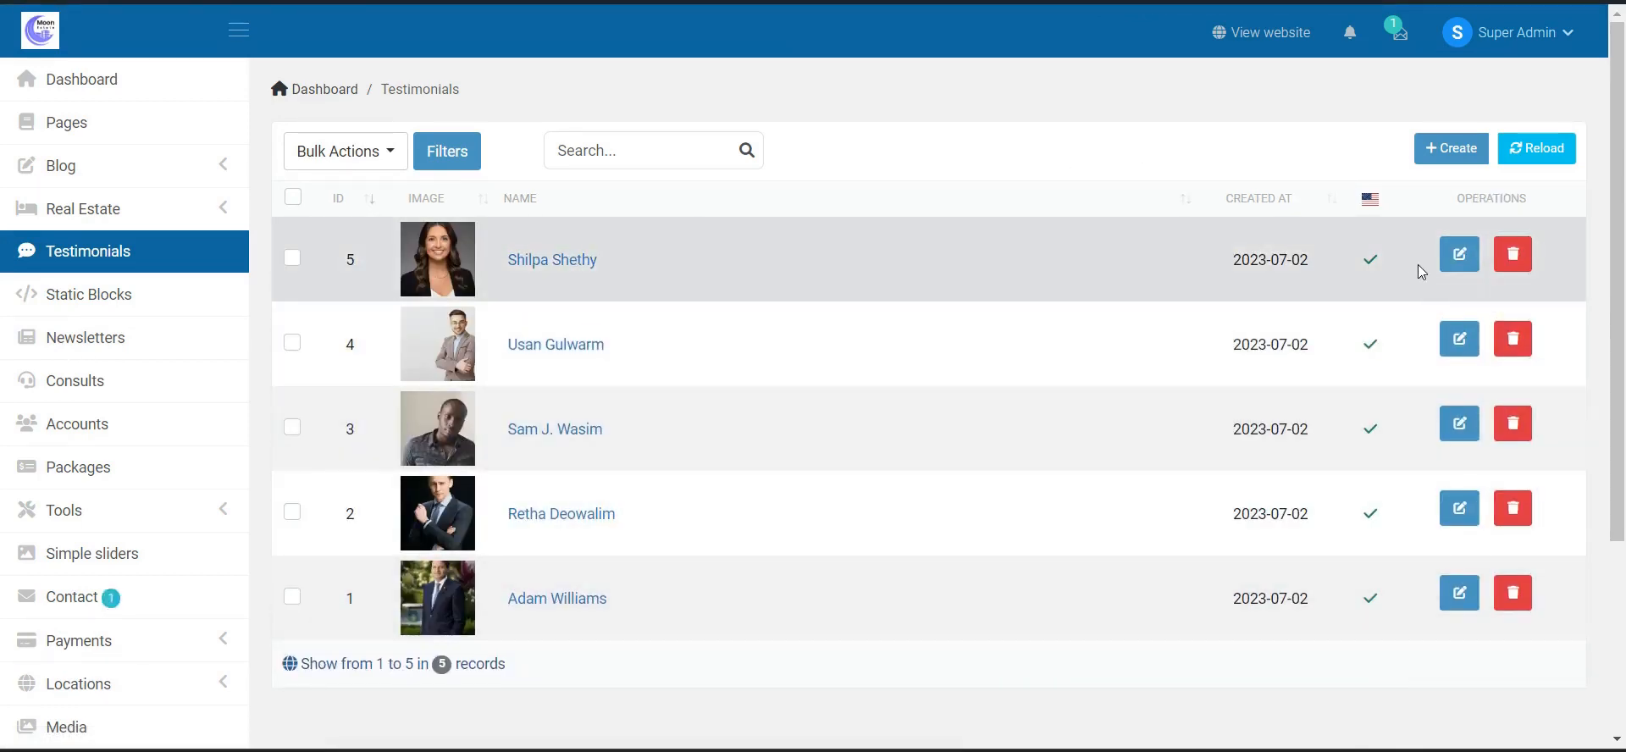
{"action": "left_click", "coordinate": [1461, 257]}
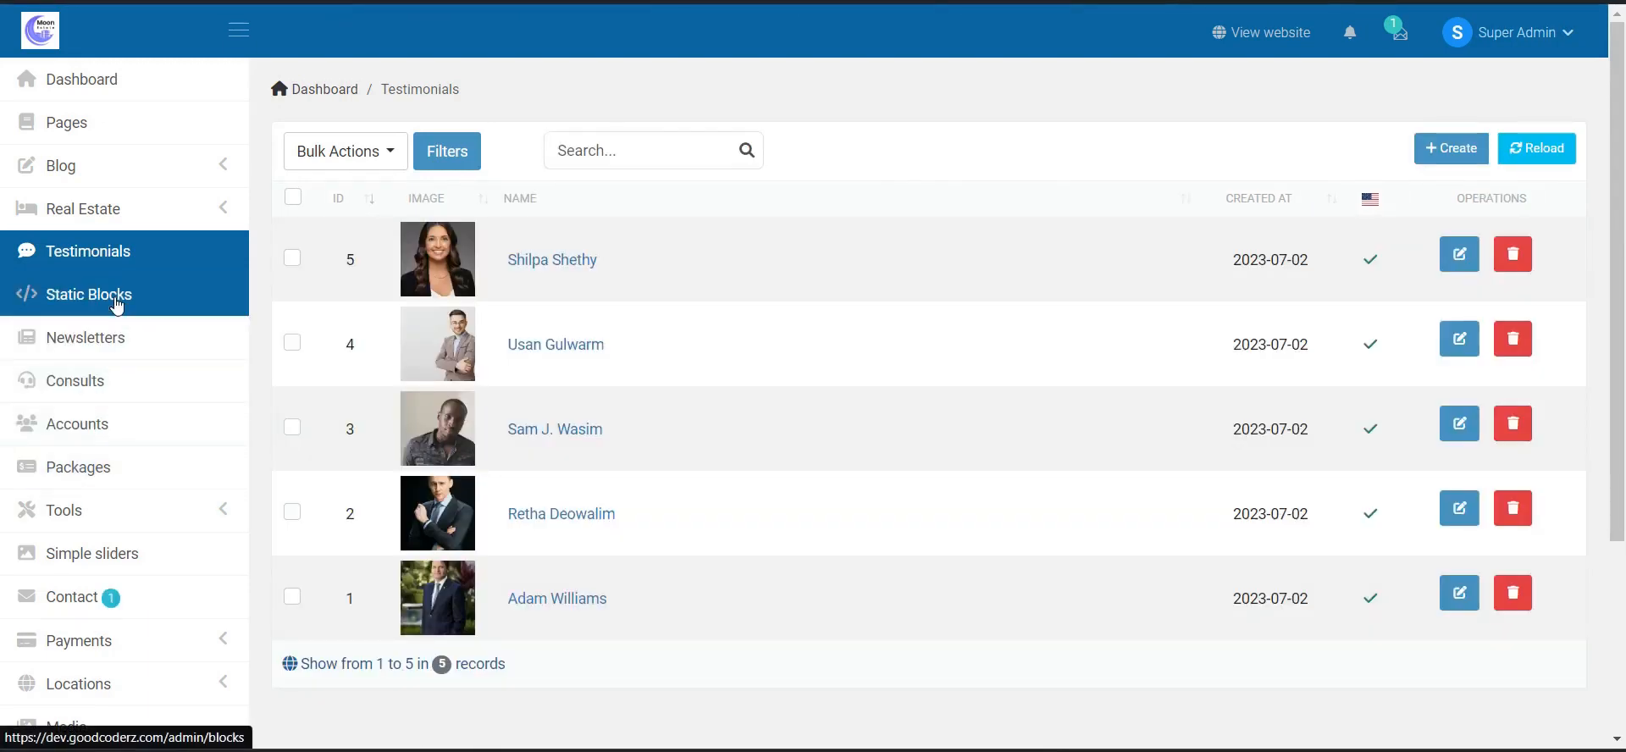
- Open the 'Our mission' static block, scroll its HTML snippet, then go to Newsletters
{"action": "left_click", "coordinate": [118, 307]}
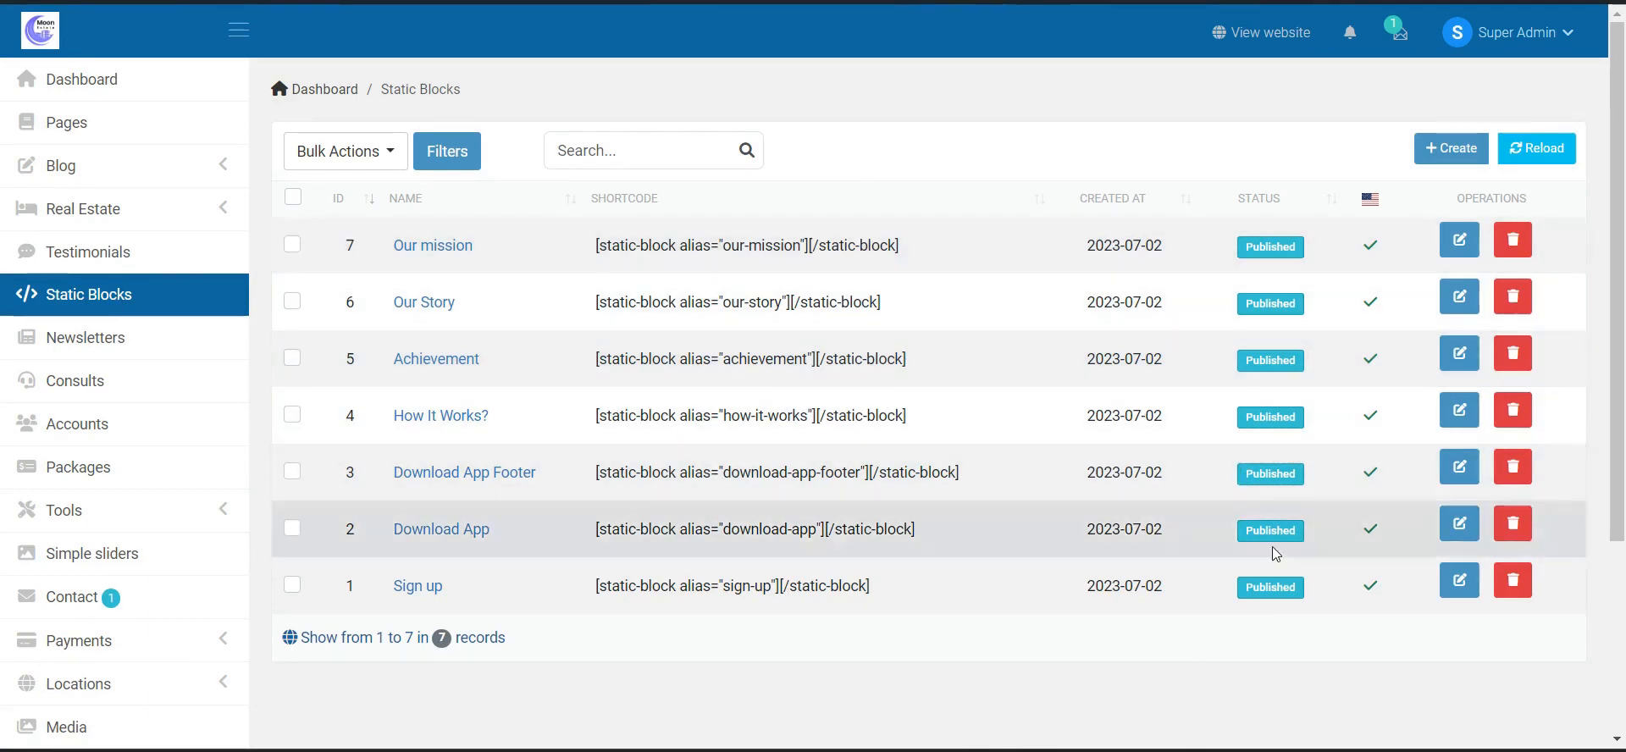
{"action": "left_click", "coordinate": [1462, 254]}
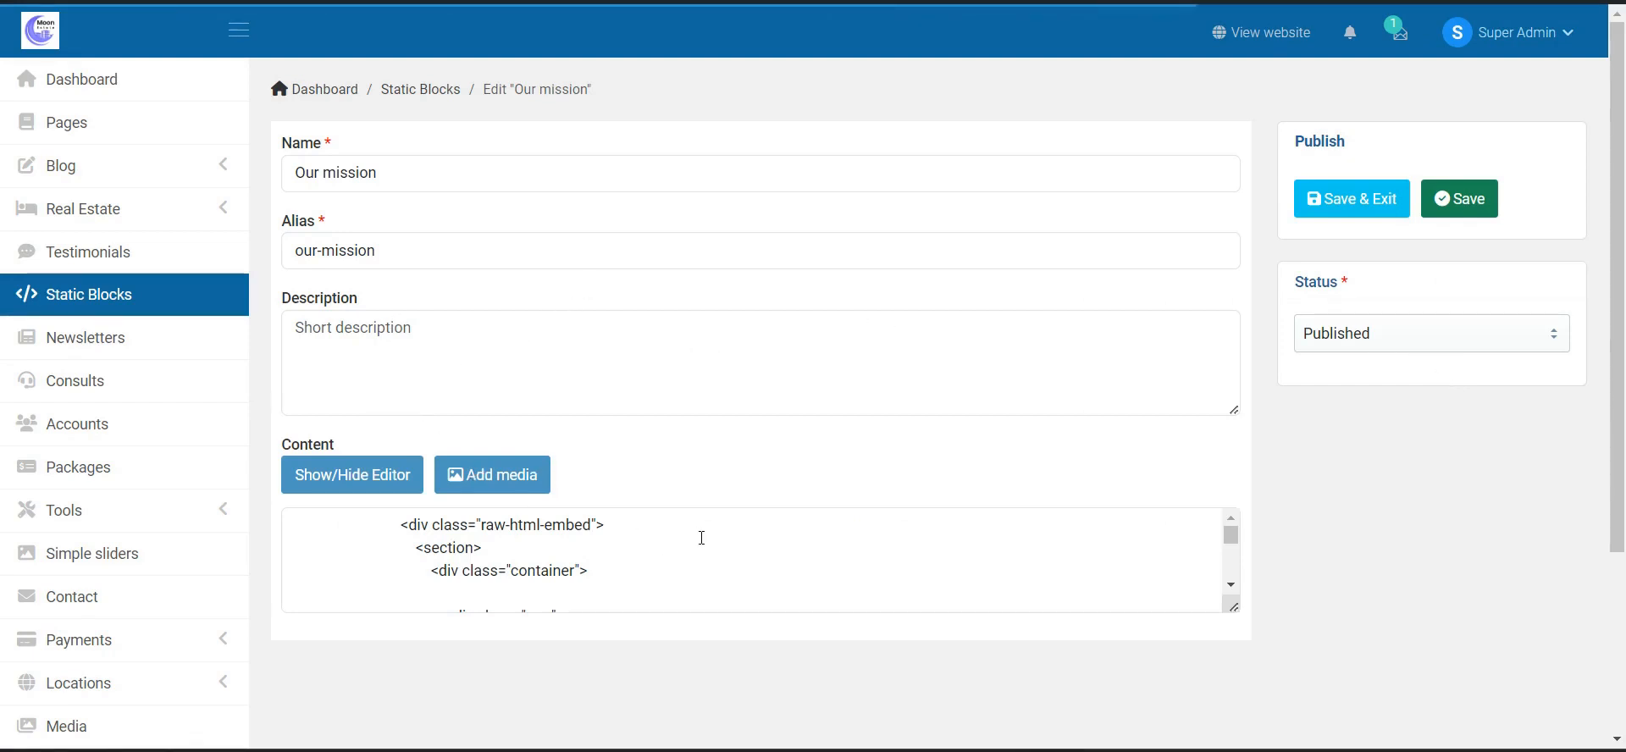
{"action": "scroll", "coordinate": [802, 391], "scroll_direction": "down", "scroll_amount": 2}
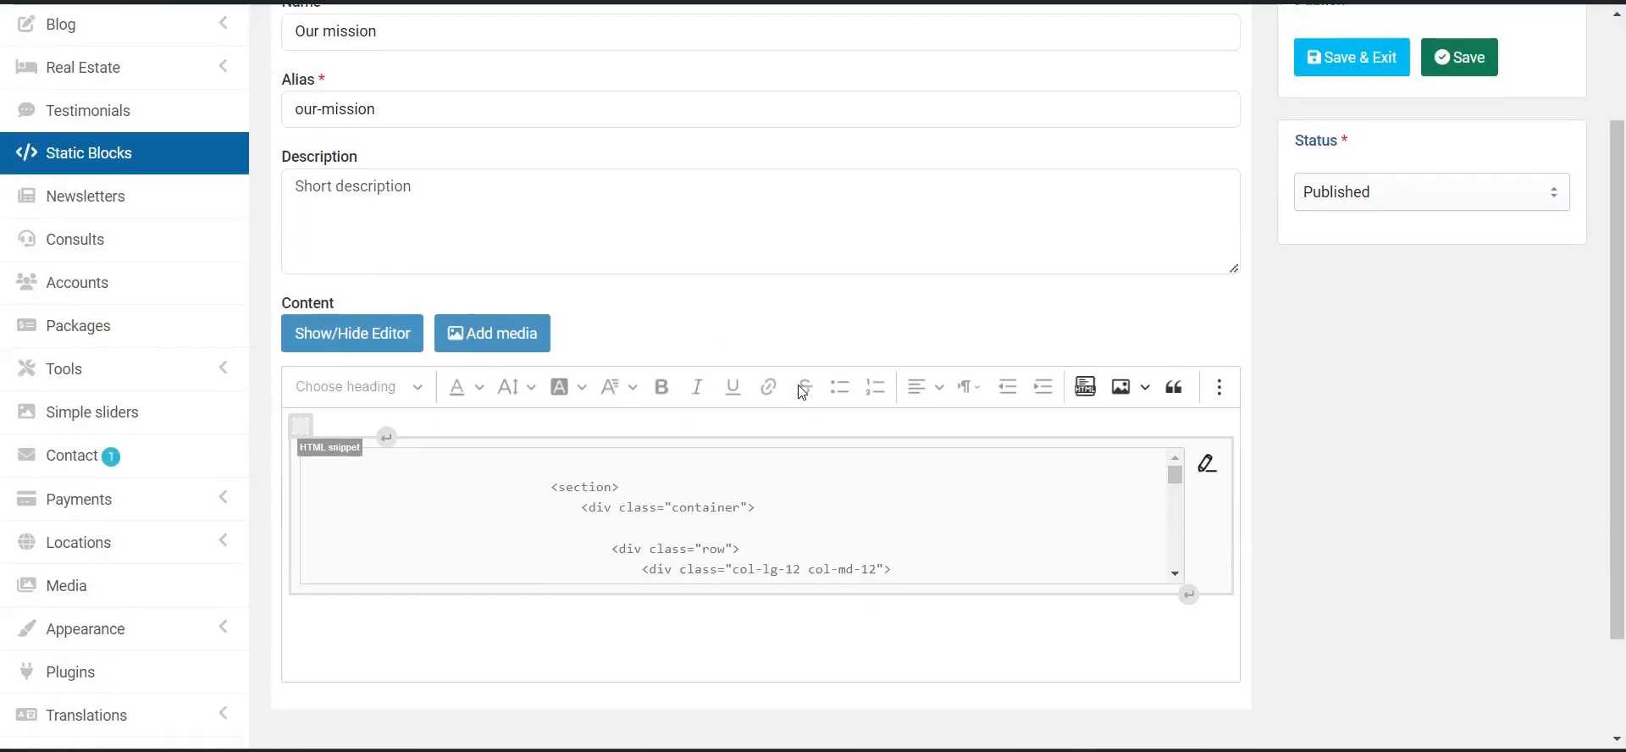
{"action": "scroll", "coordinate": [737, 547], "scroll_direction": "down", "scroll_amount": 10}
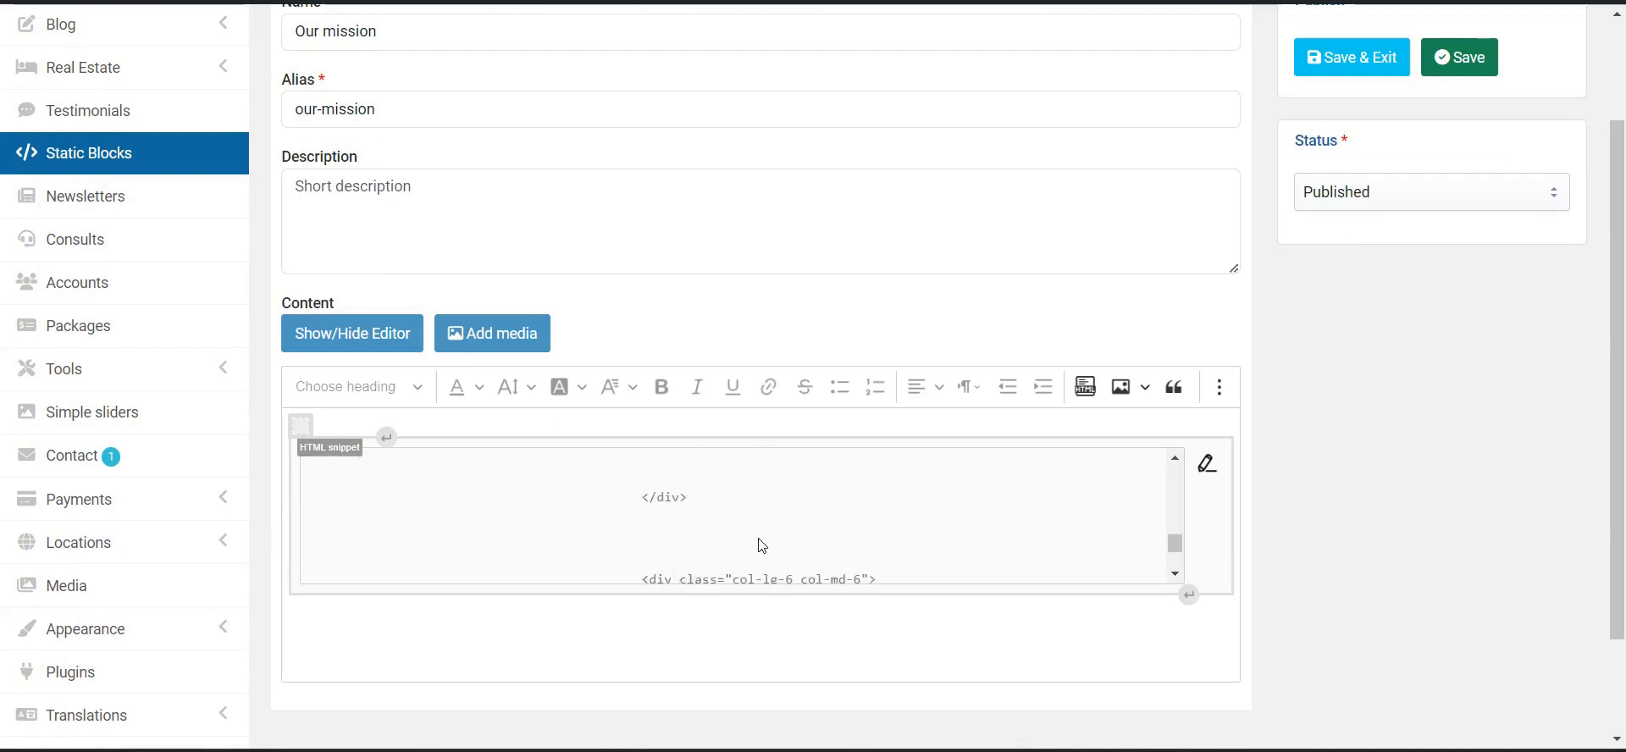
{"action": "scroll", "coordinate": [749, 525], "scroll_direction": "up", "scroll_amount": 12}
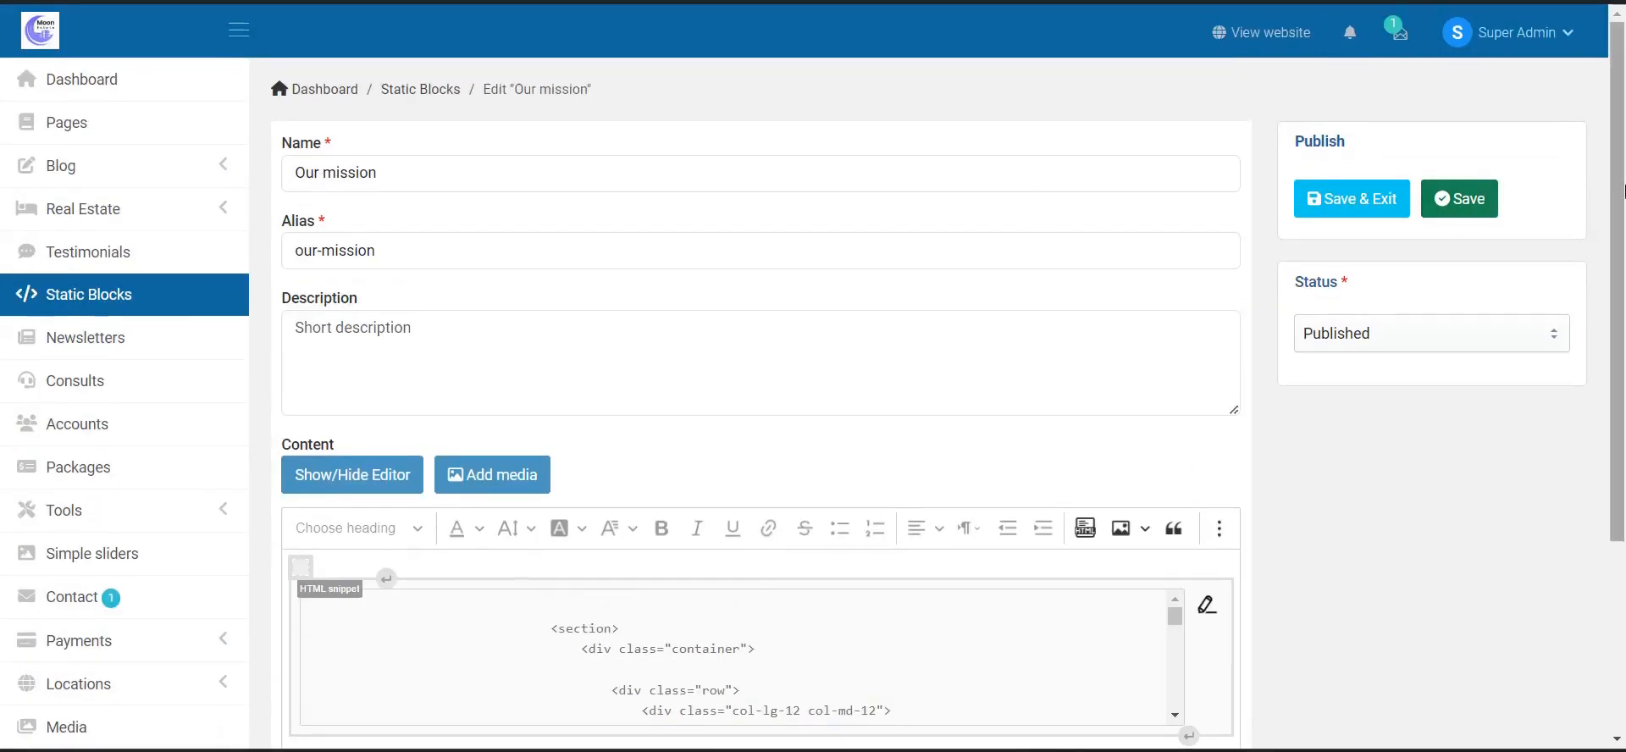
{"action": "left_click", "coordinate": [116, 348]}
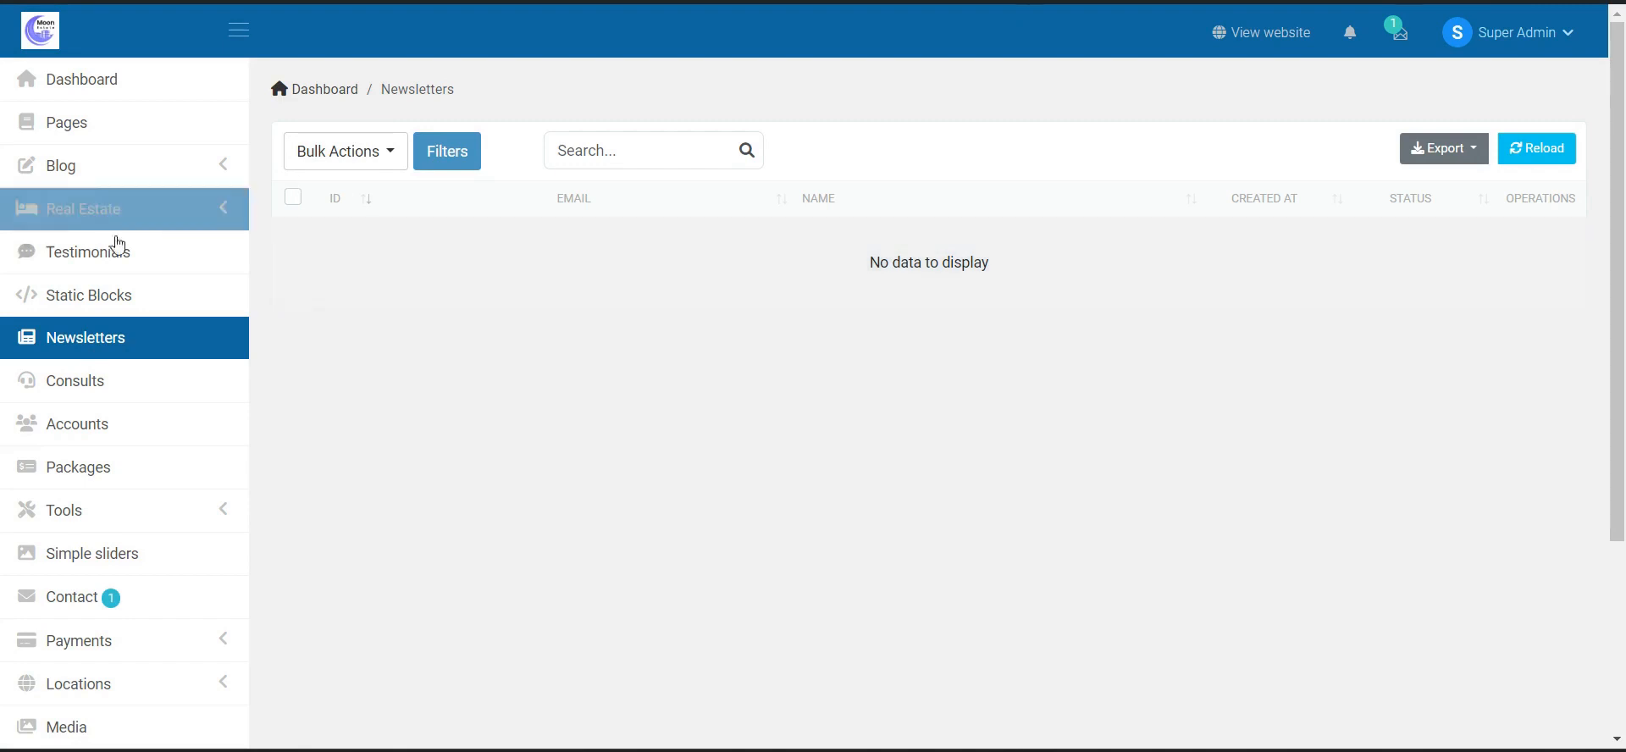
- Browse Consults and Accounts, review account 10's edit form and credits, then go to Packages
{"action": "left_click", "coordinate": [135, 392]}
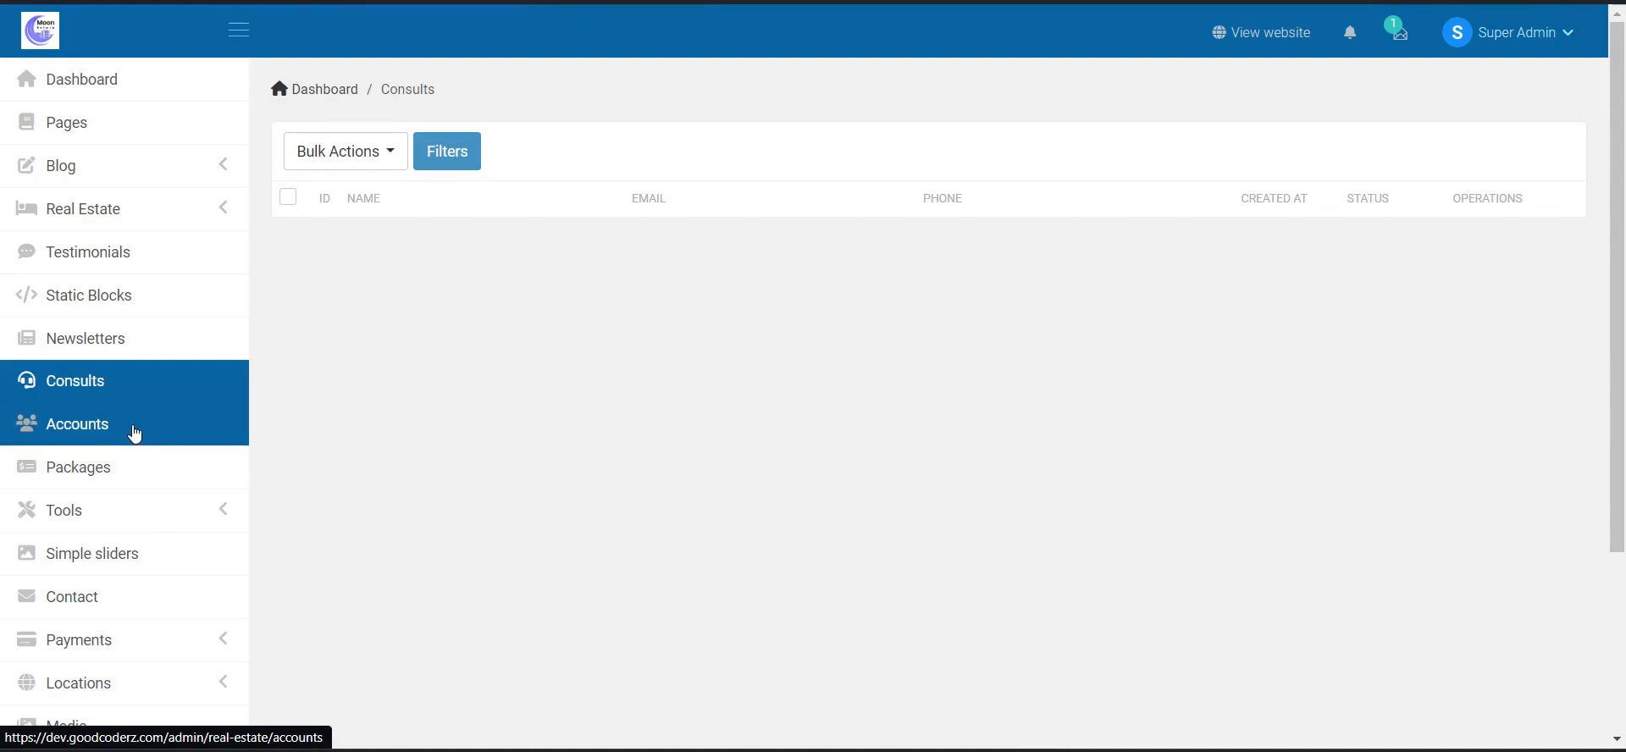
{"action": "left_click", "coordinate": [135, 431]}
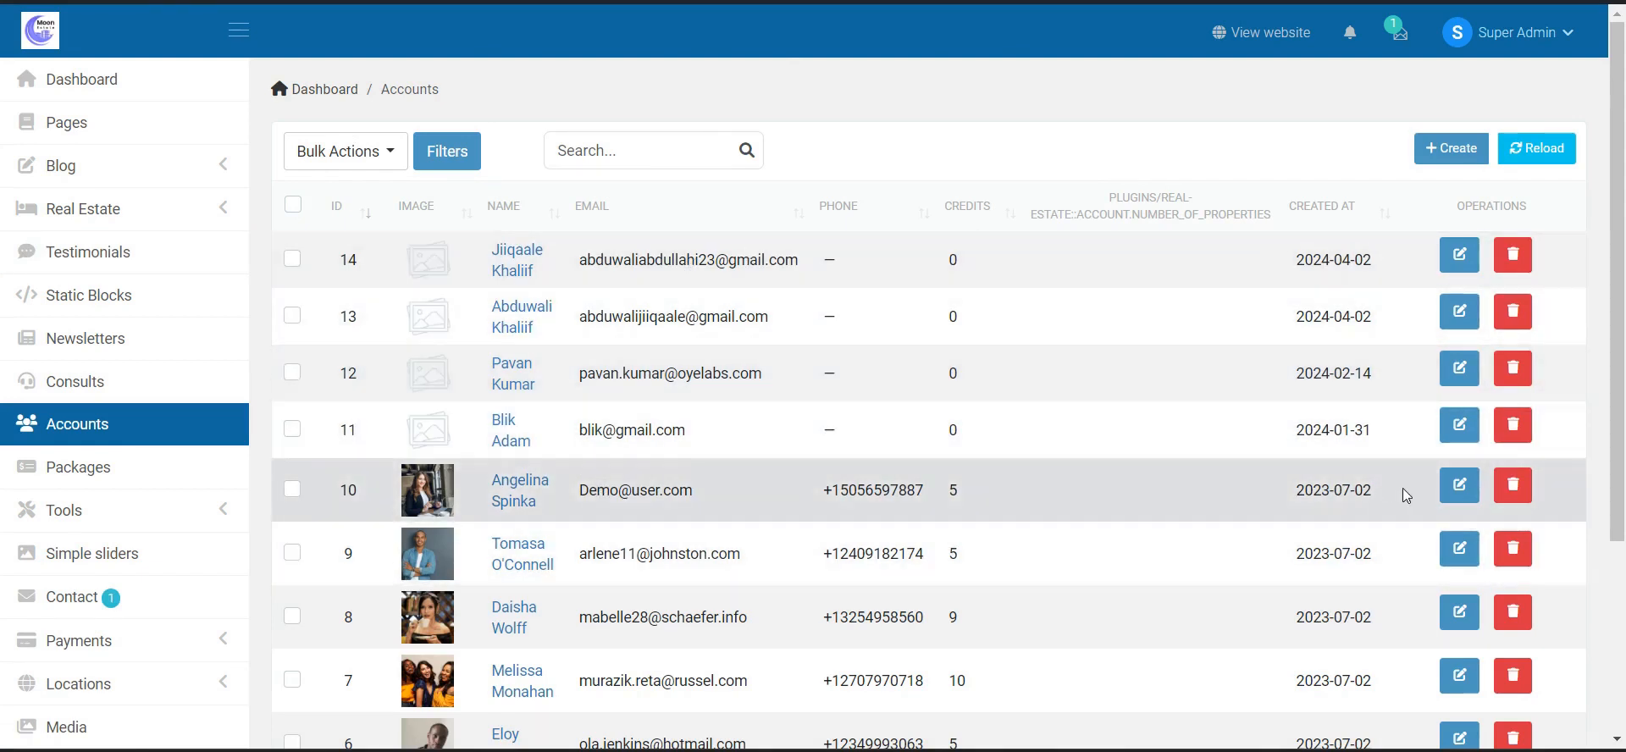
{"action": "left_click", "coordinate": [1461, 487]}
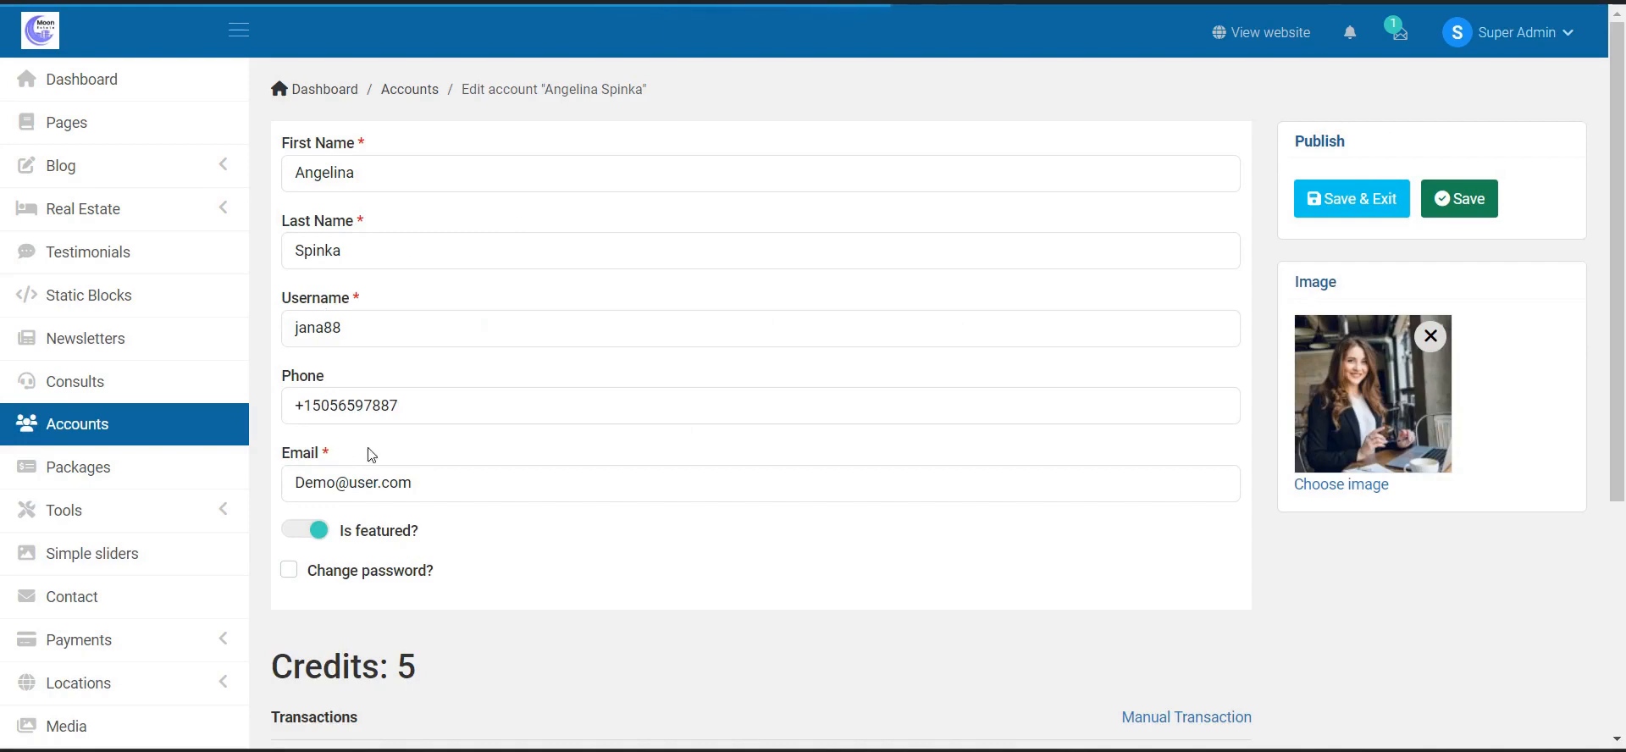
{"action": "scroll", "coordinate": [635, 401], "scroll_direction": "down", "scroll_amount": 3}
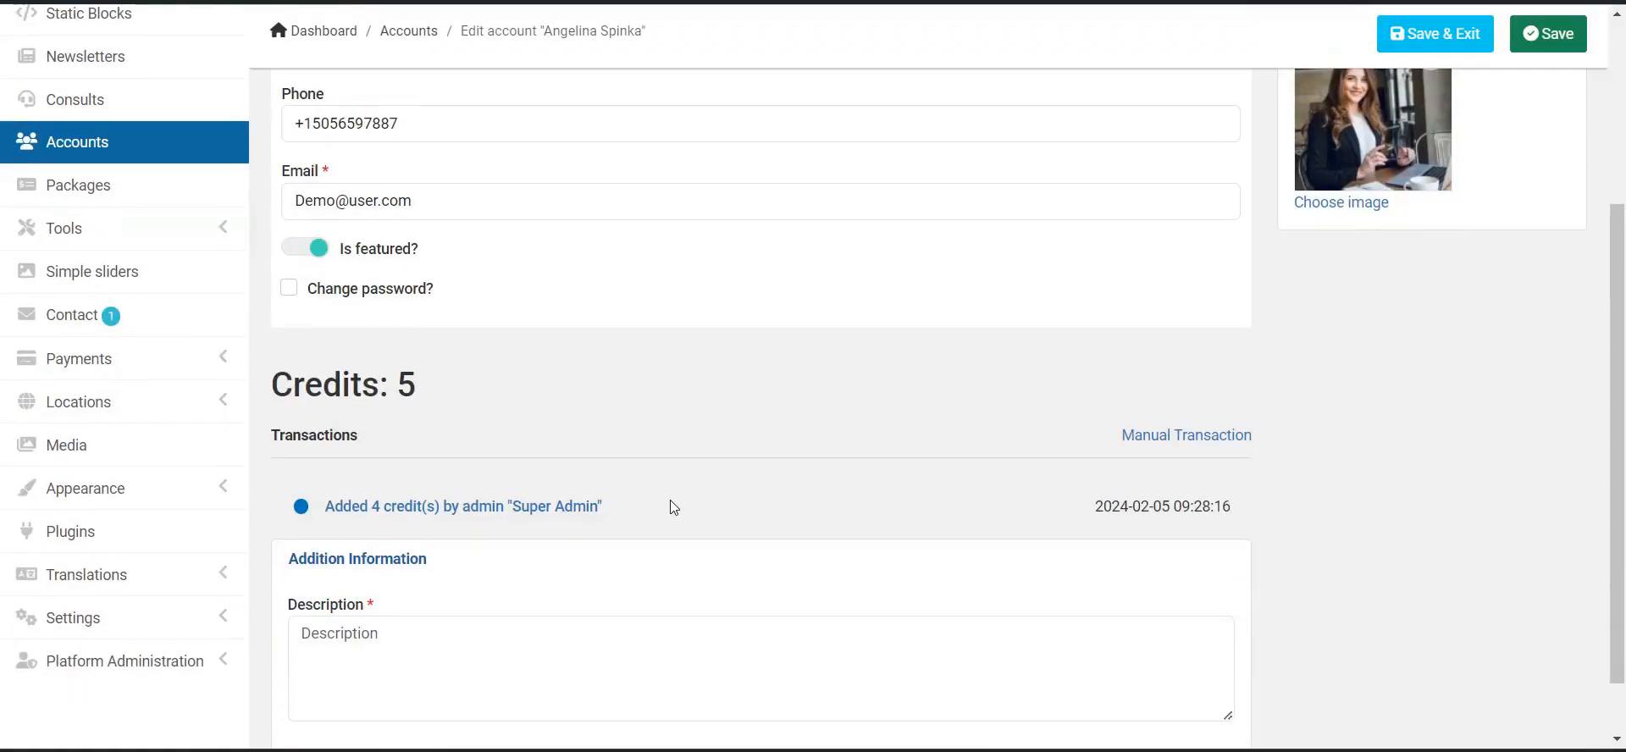
{"action": "scroll", "coordinate": [456, 415], "scroll_direction": "down", "scroll_amount": 1}
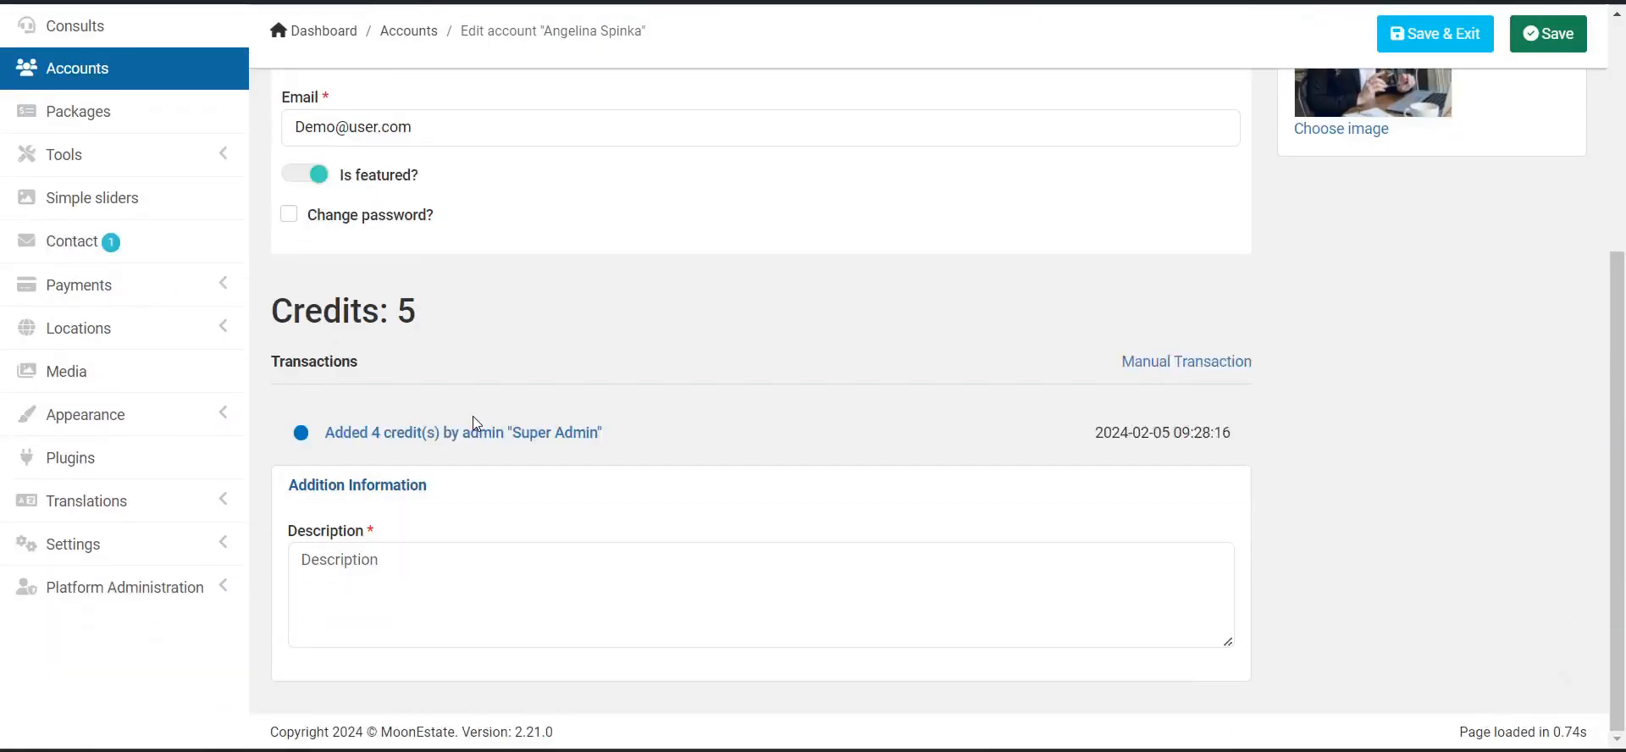
{"action": "scroll", "coordinate": [973, 428], "scroll_direction": "up", "scroll_amount": 4}
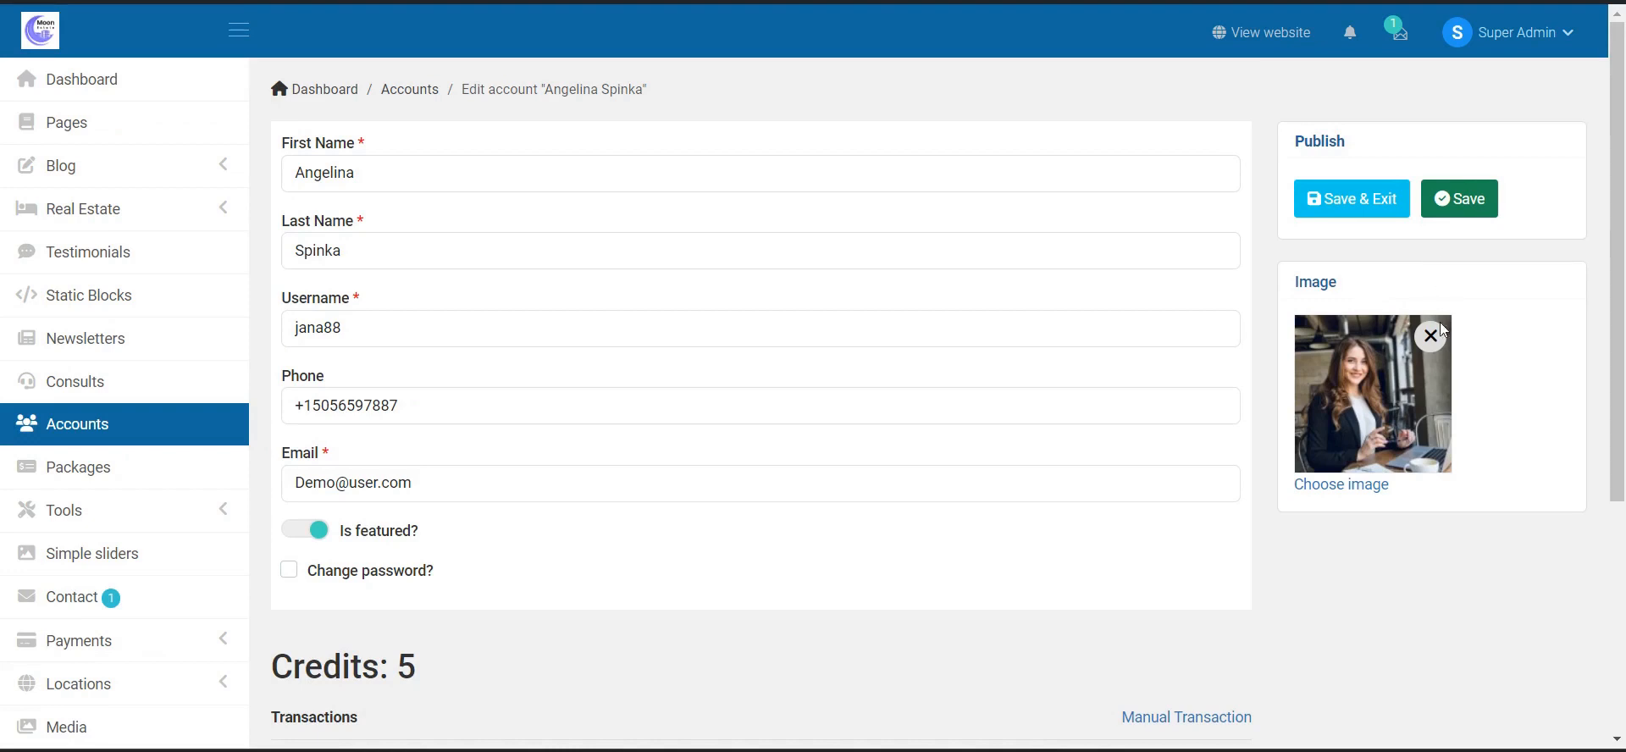
{"action": "left_click", "coordinate": [191, 462]}
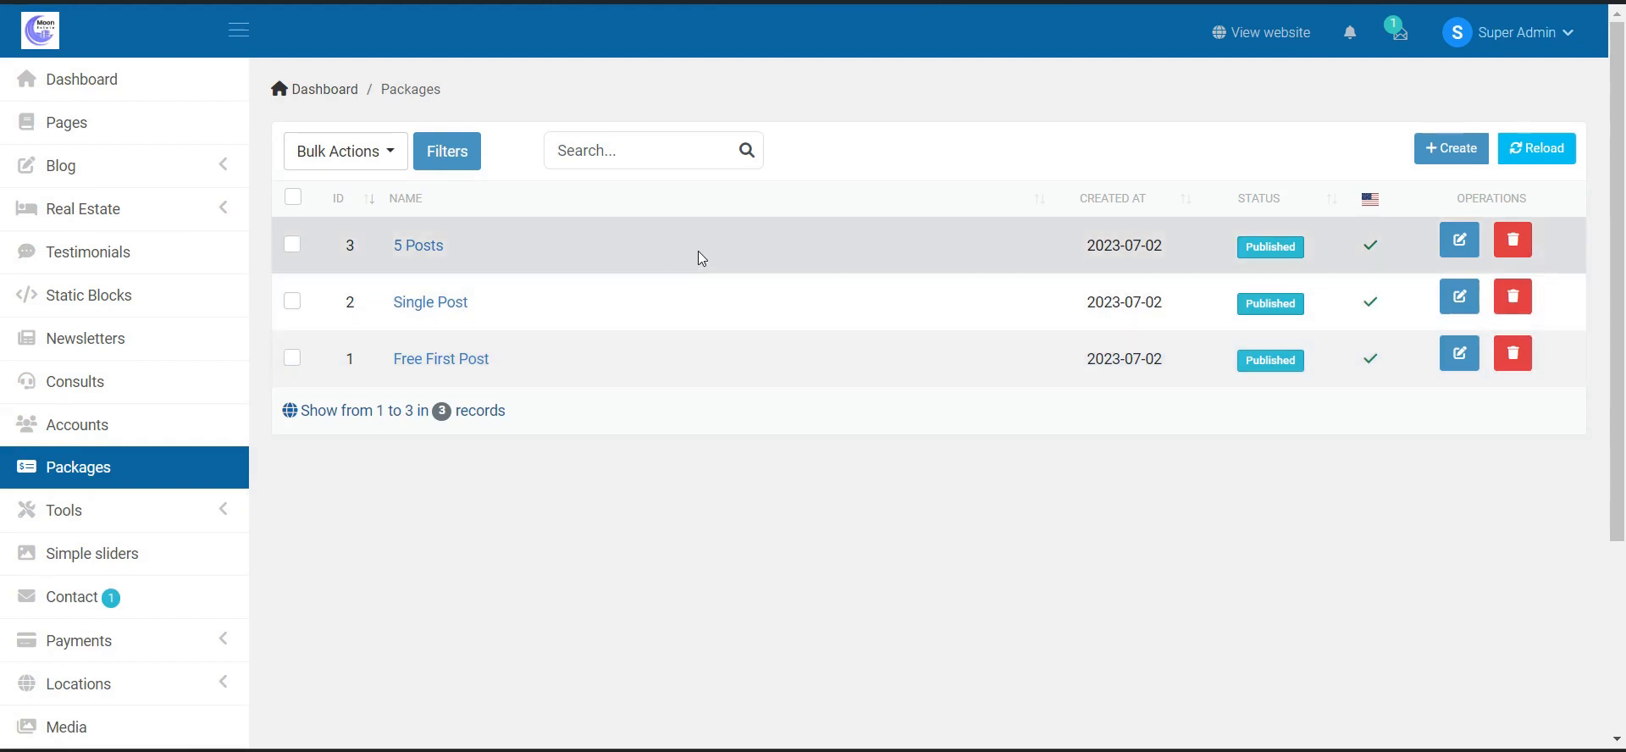
- Inspect a blank new-package form and its Status options, leaving Published, without saving
{"action": "left_click", "coordinate": [1449, 149]}
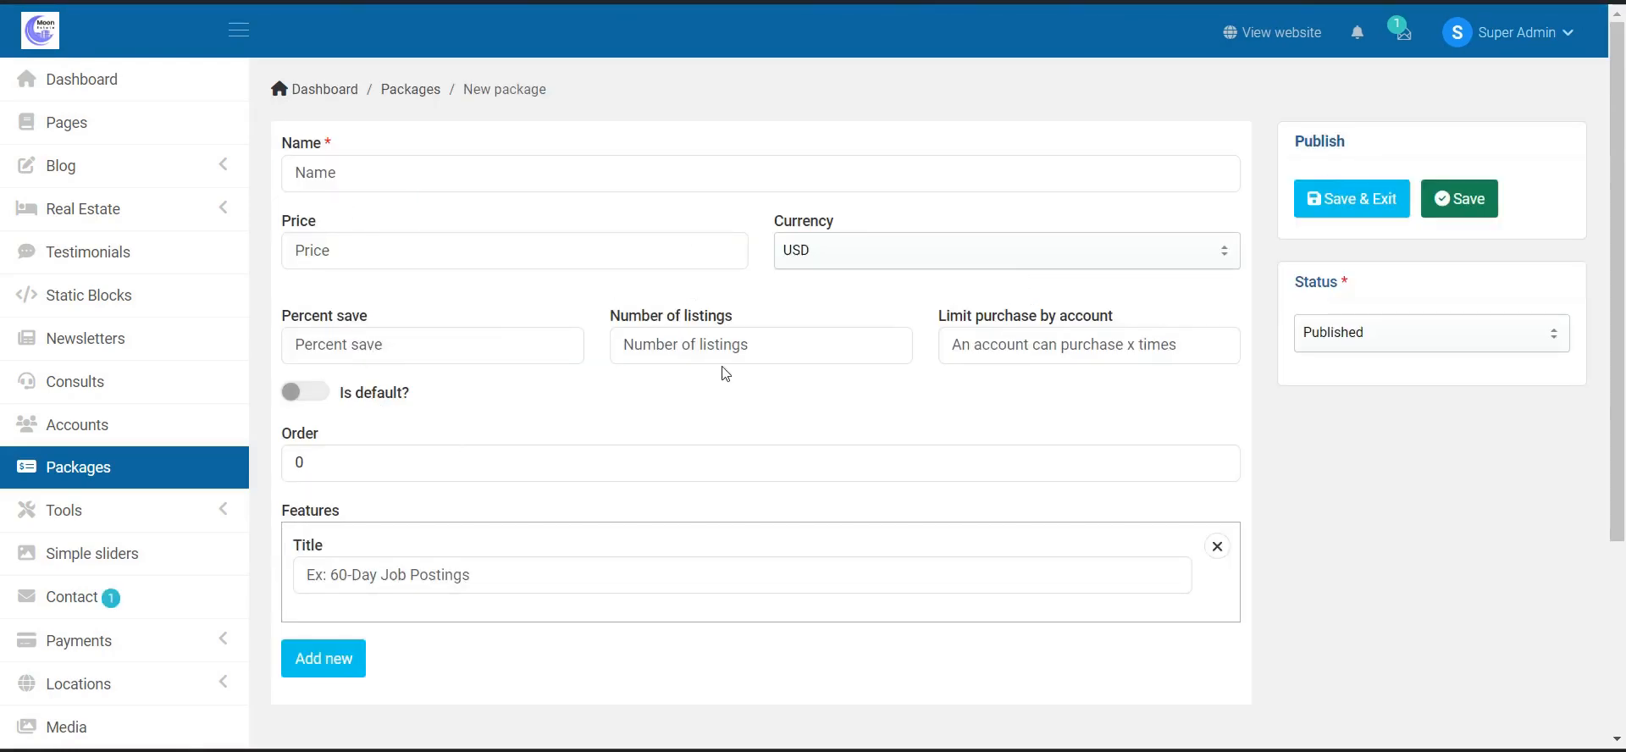
{"action": "left_click", "coordinate": [549, 586]}
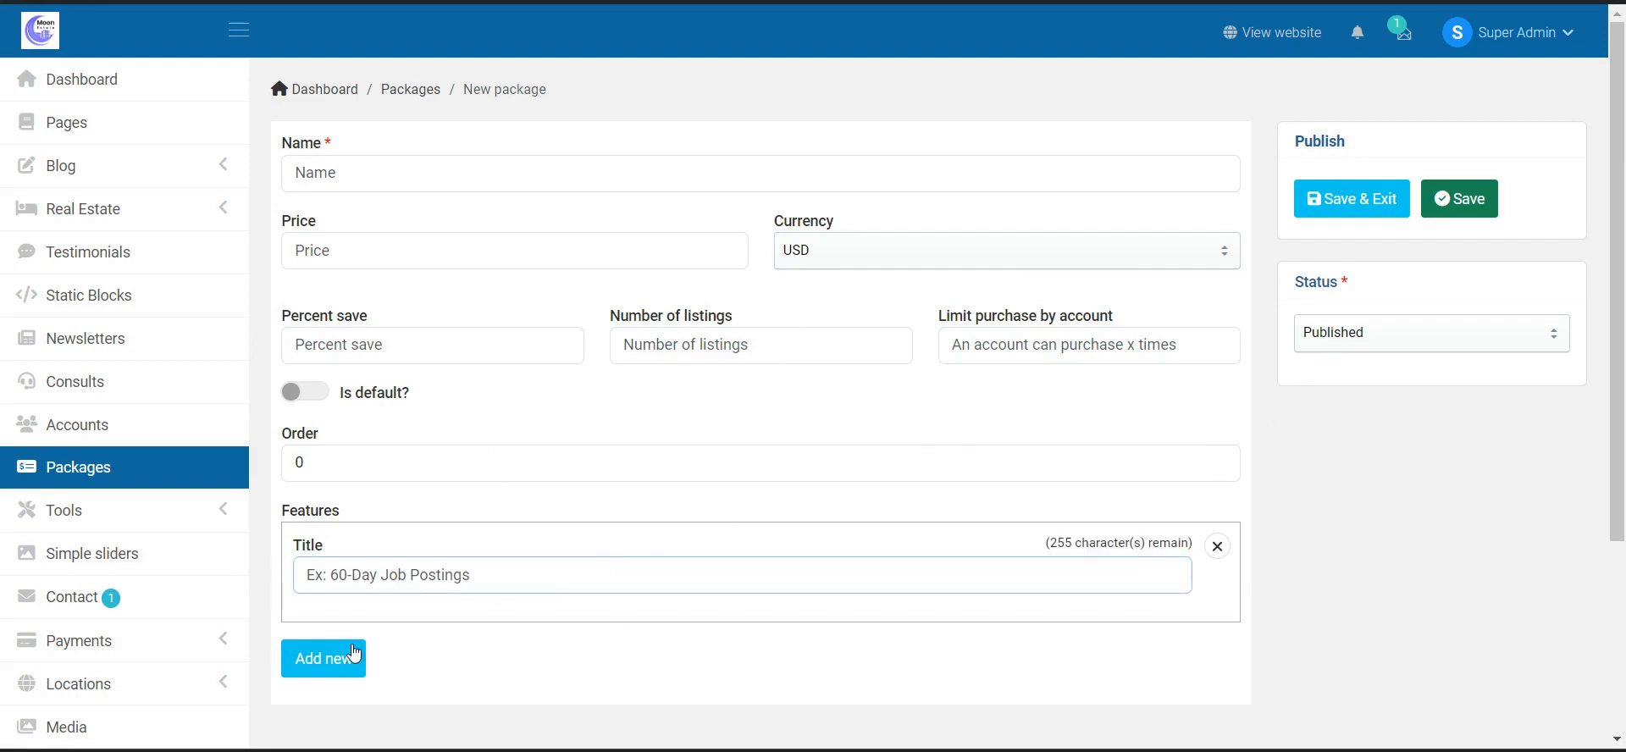
{"action": "left_click", "coordinate": [1317, 351]}
{"action": "left_click", "coordinate": [1322, 341]}
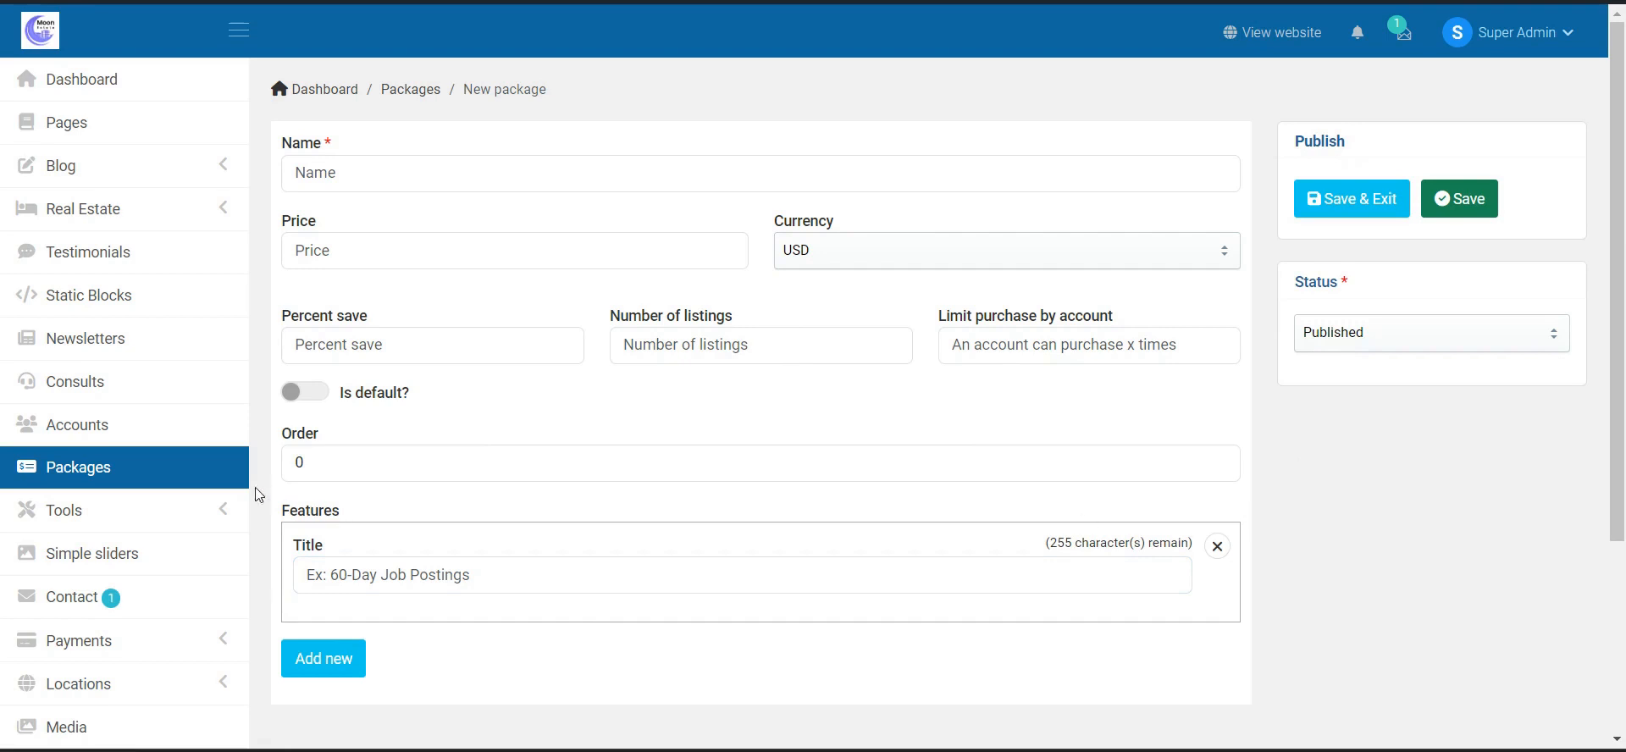
{"action": "left_click", "coordinate": [196, 477]}
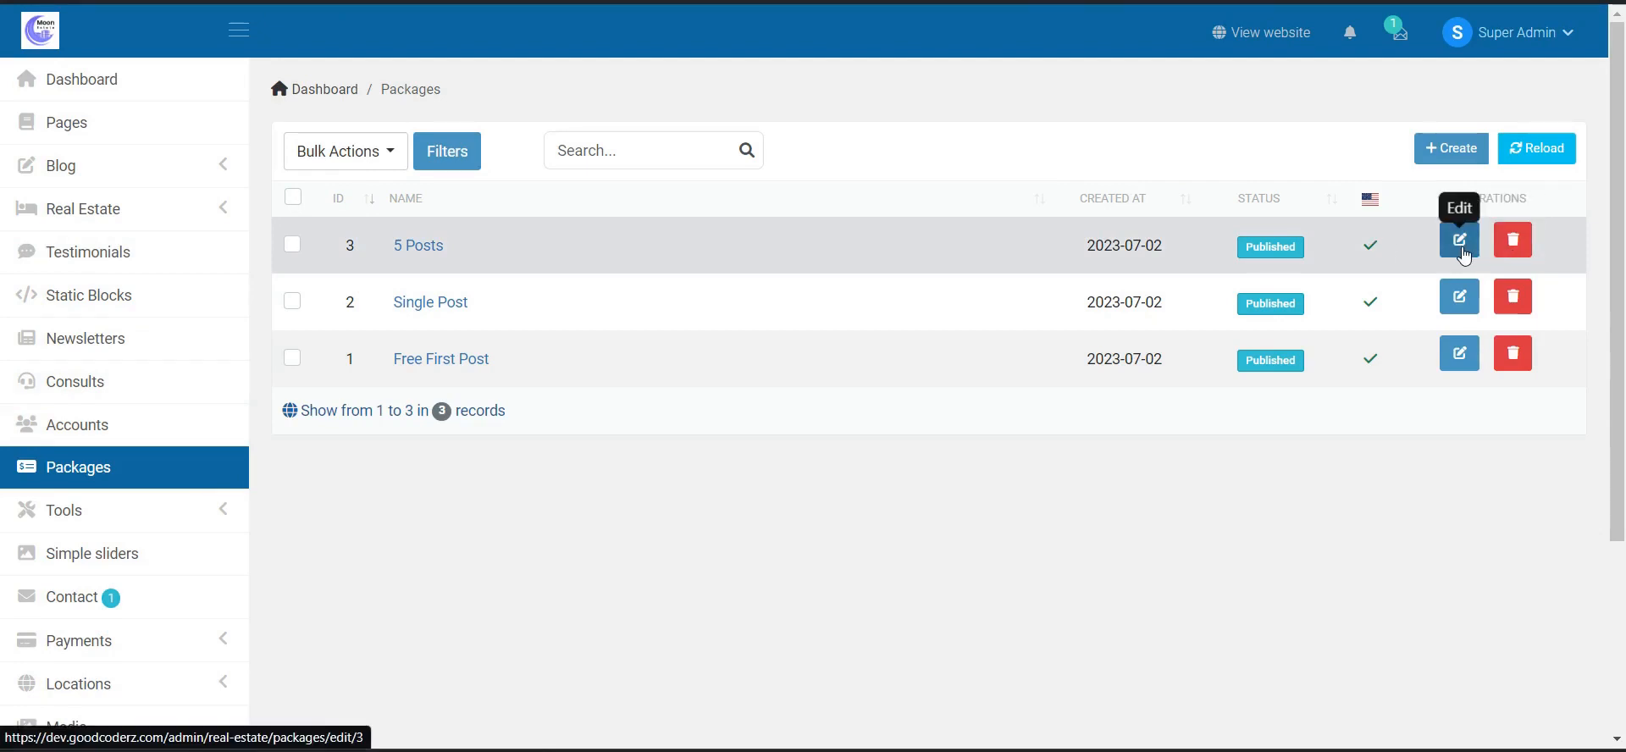
- Review the 5 Posts package settings, toggling Default on and back off
{"action": "left_click", "coordinate": [1461, 240]}
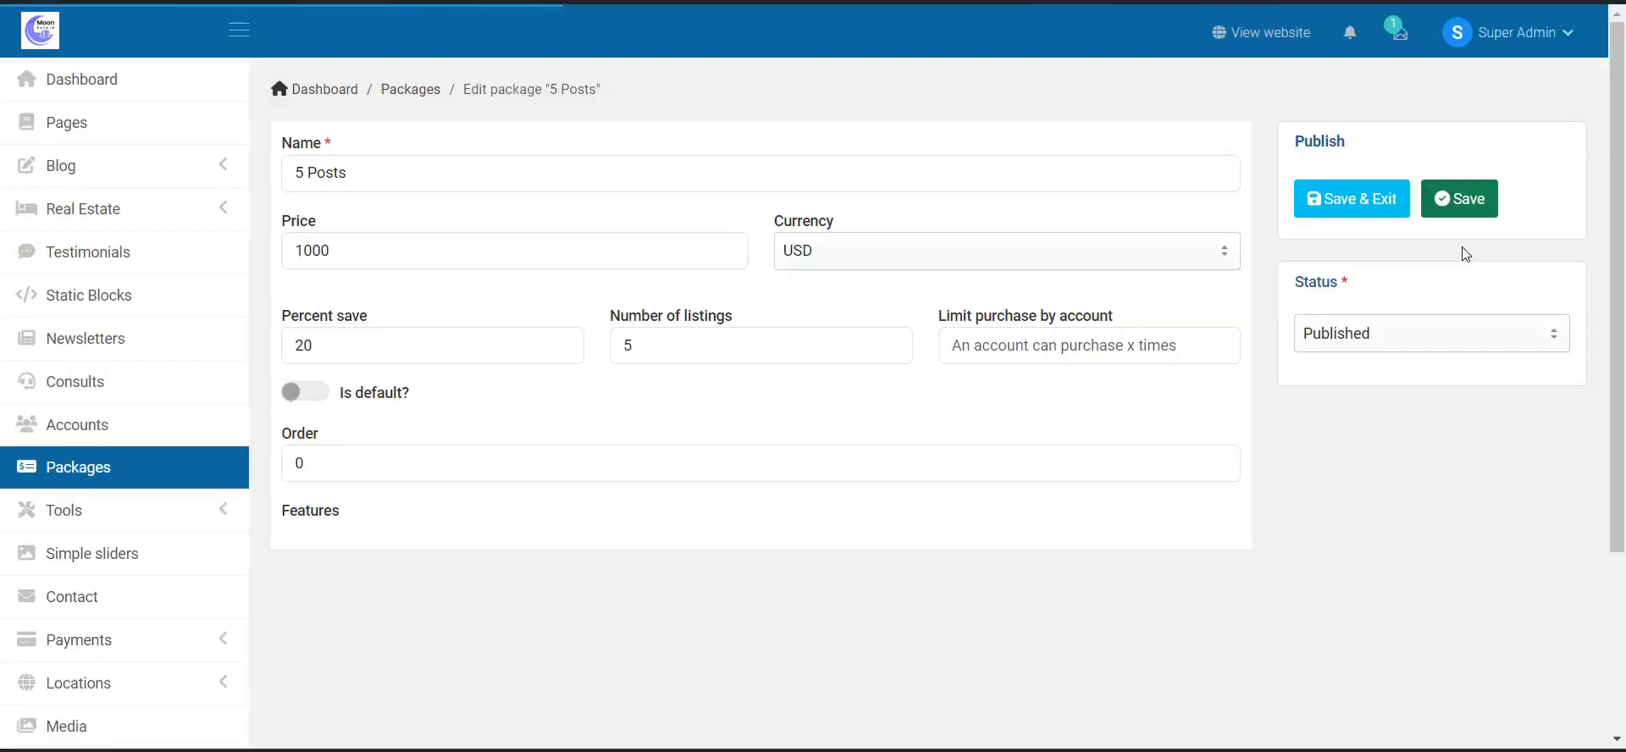
{"action": "left_click", "coordinate": [322, 399]}
{"action": "left_click", "coordinate": [322, 398]}
{"action": "left_click", "coordinate": [85, 510]}
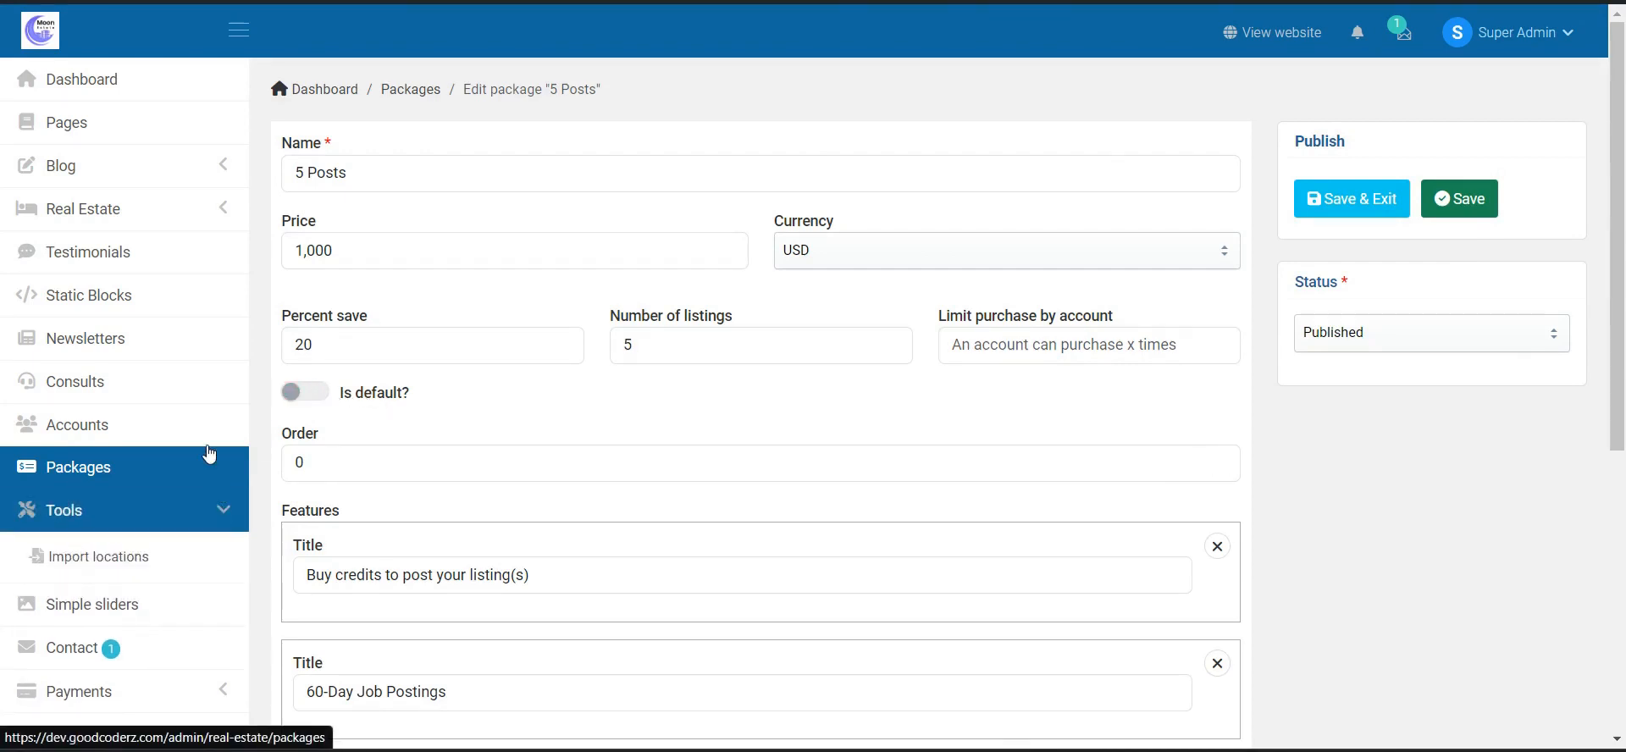
{"action": "scroll", "coordinate": [127, 271], "scroll_direction": "down", "scroll_amount": 3}
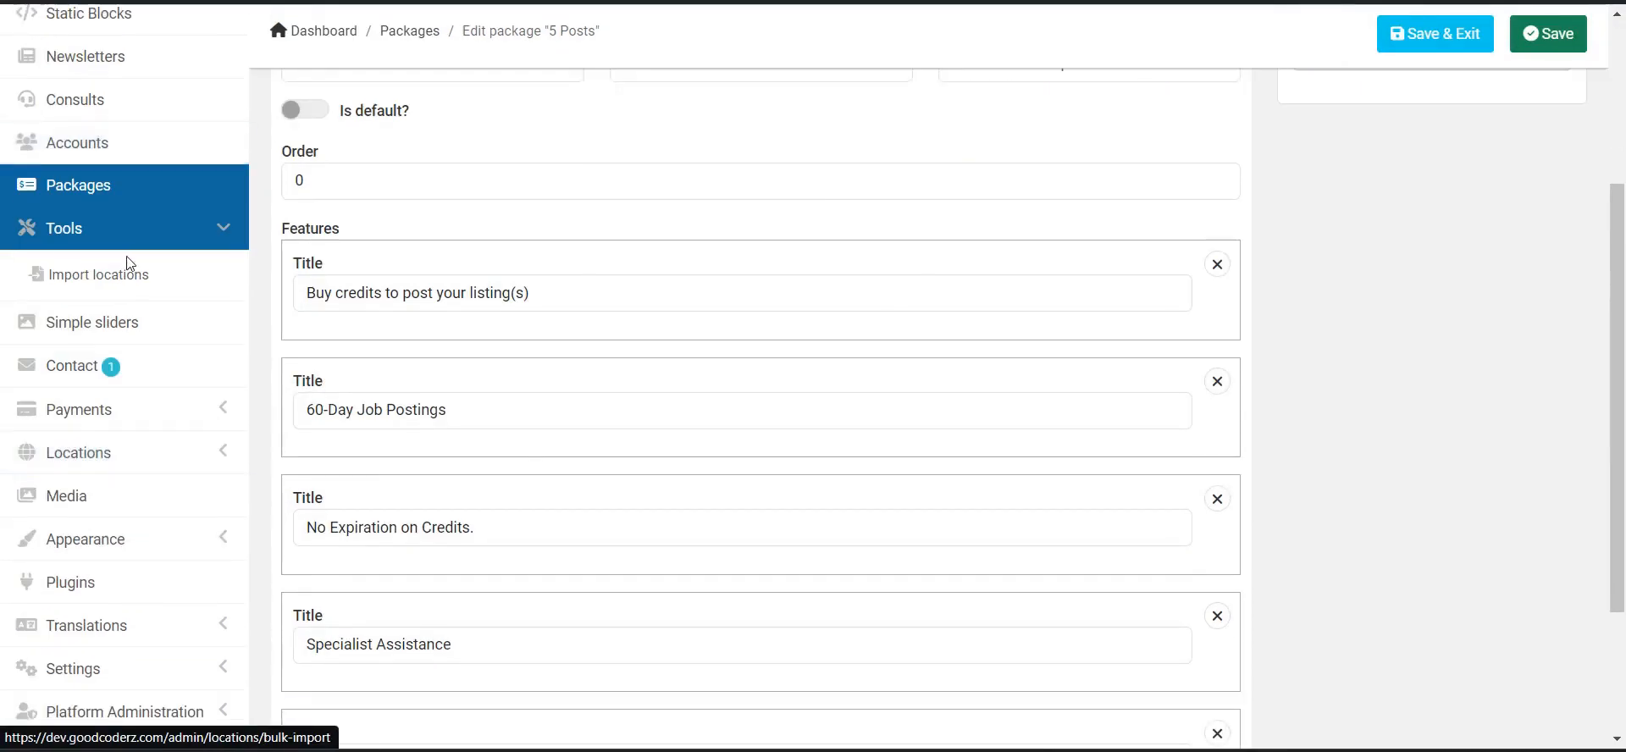
- Read the oldest contact message, subject AA, status Read, with no reply yet
{"action": "left_click", "coordinate": [127, 364]}
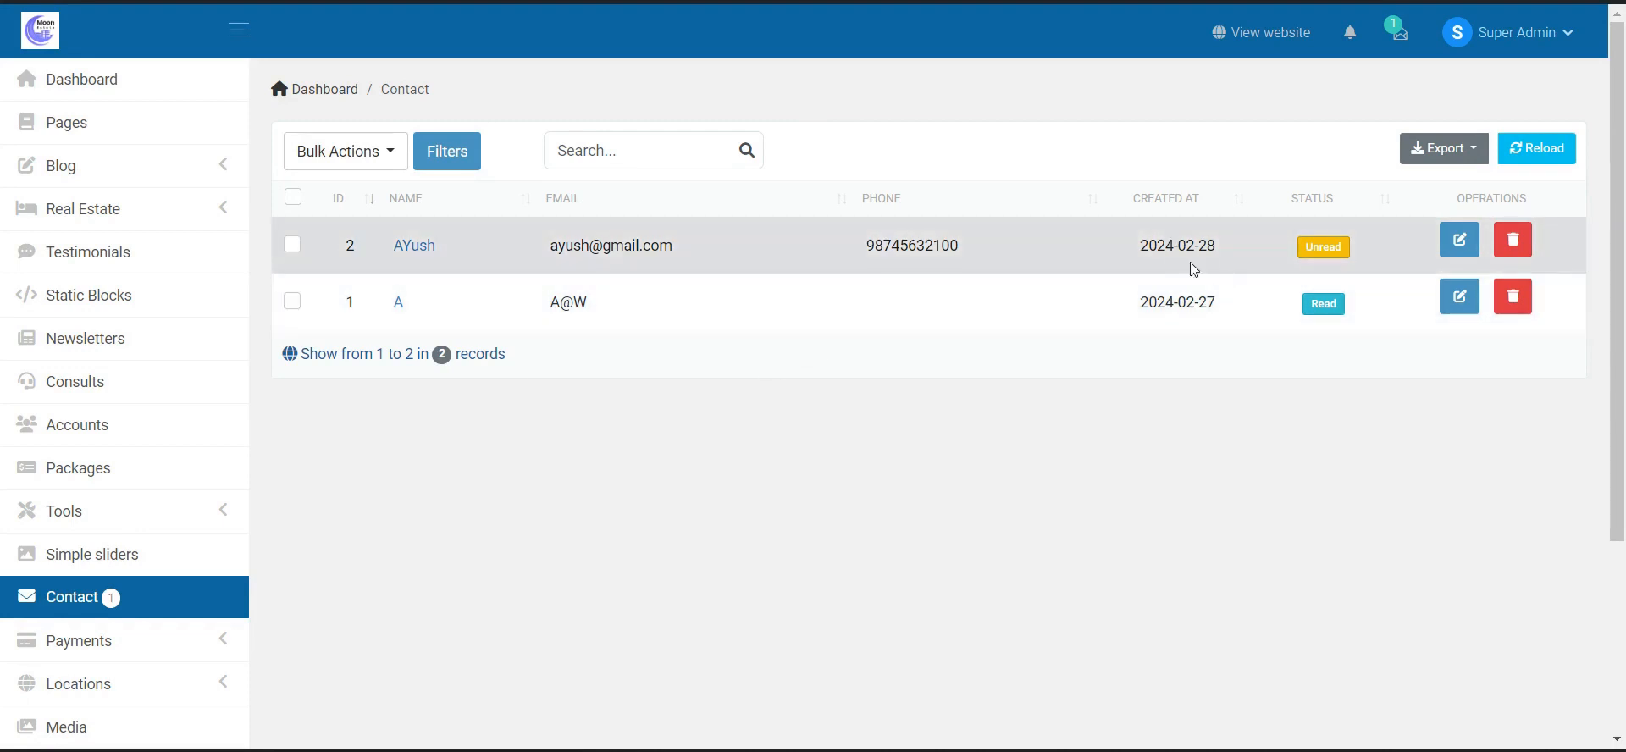
{"action": "left_click", "coordinate": [1479, 294]}
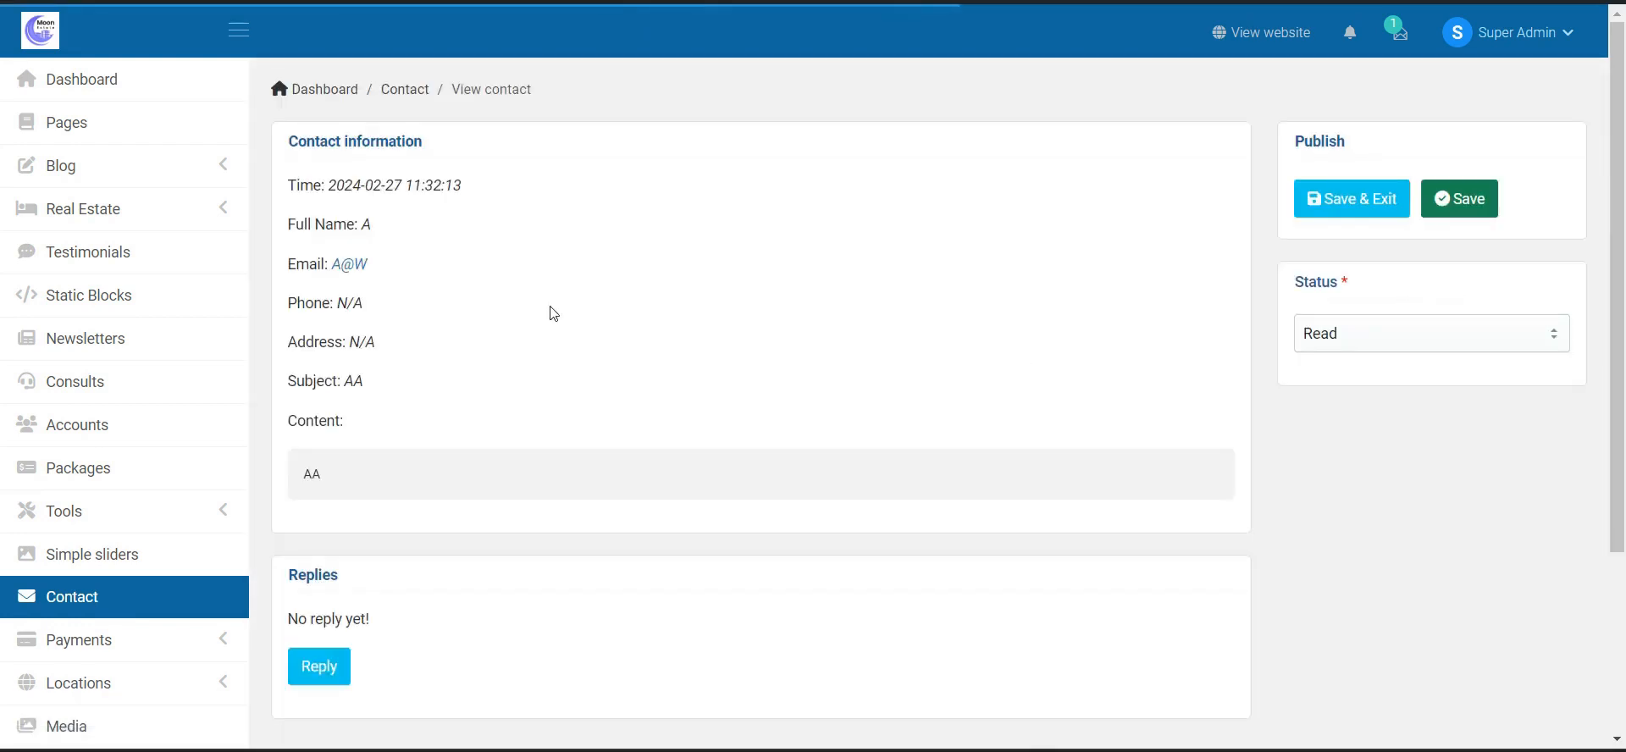
{"action": "scroll", "coordinate": [576, 426], "scroll_direction": "down", "scroll_amount": 2}
{"action": "scroll", "coordinate": [592, 426], "scroll_direction": "up", "scroll_amount": 2}
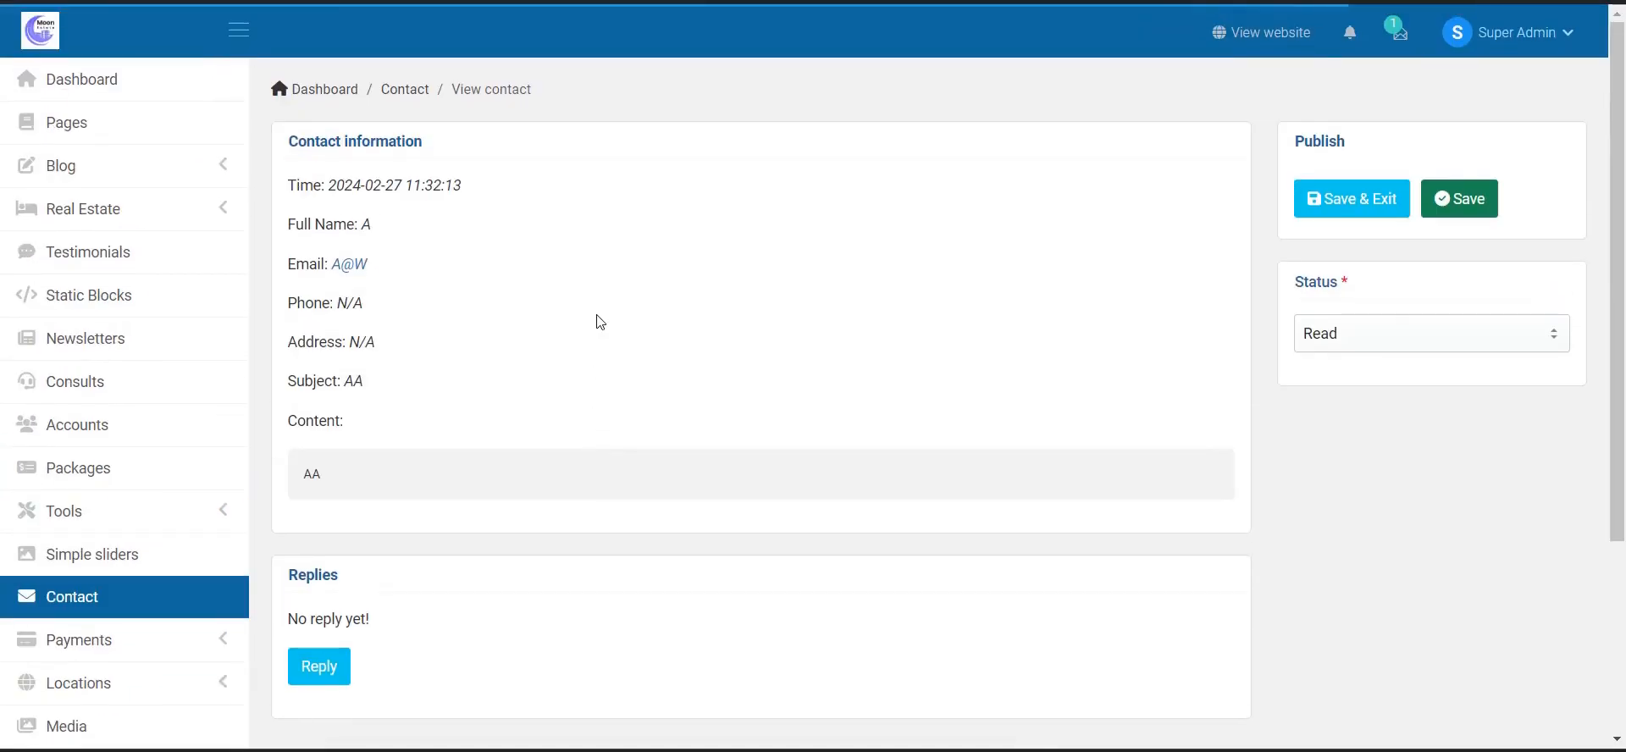
{"action": "left_click", "coordinate": [144, 649]}
{"action": "scroll", "coordinate": [110, 316], "scroll_direction": "down", "scroll_amount": 4}
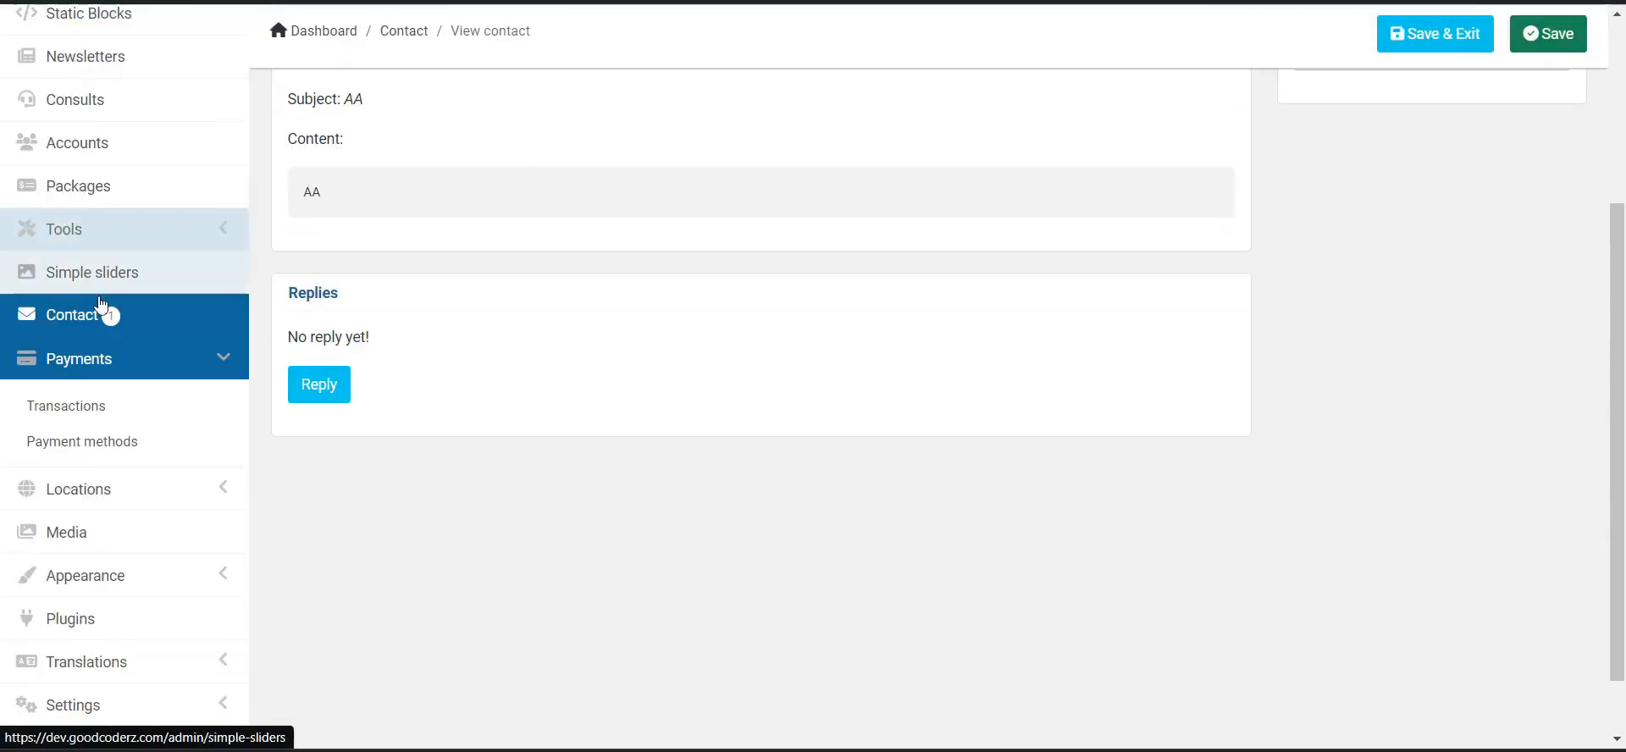
- Open Payment methods and keep Cash on delivery (COD) as the default method
{"action": "left_click", "coordinate": [114, 411]}
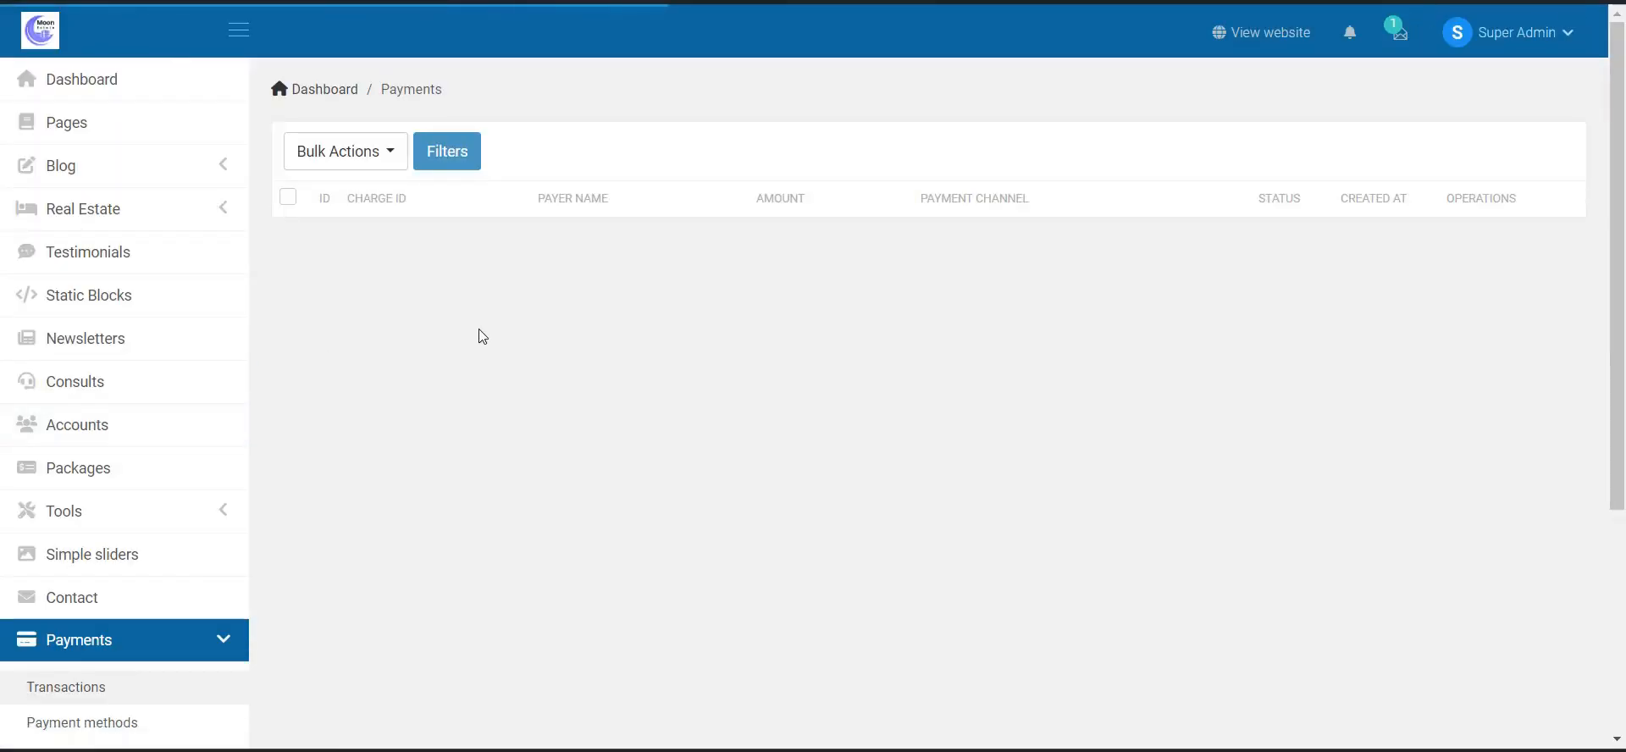
{"action": "scroll", "coordinate": [94, 293], "scroll_direction": "down", "scroll_amount": 2}
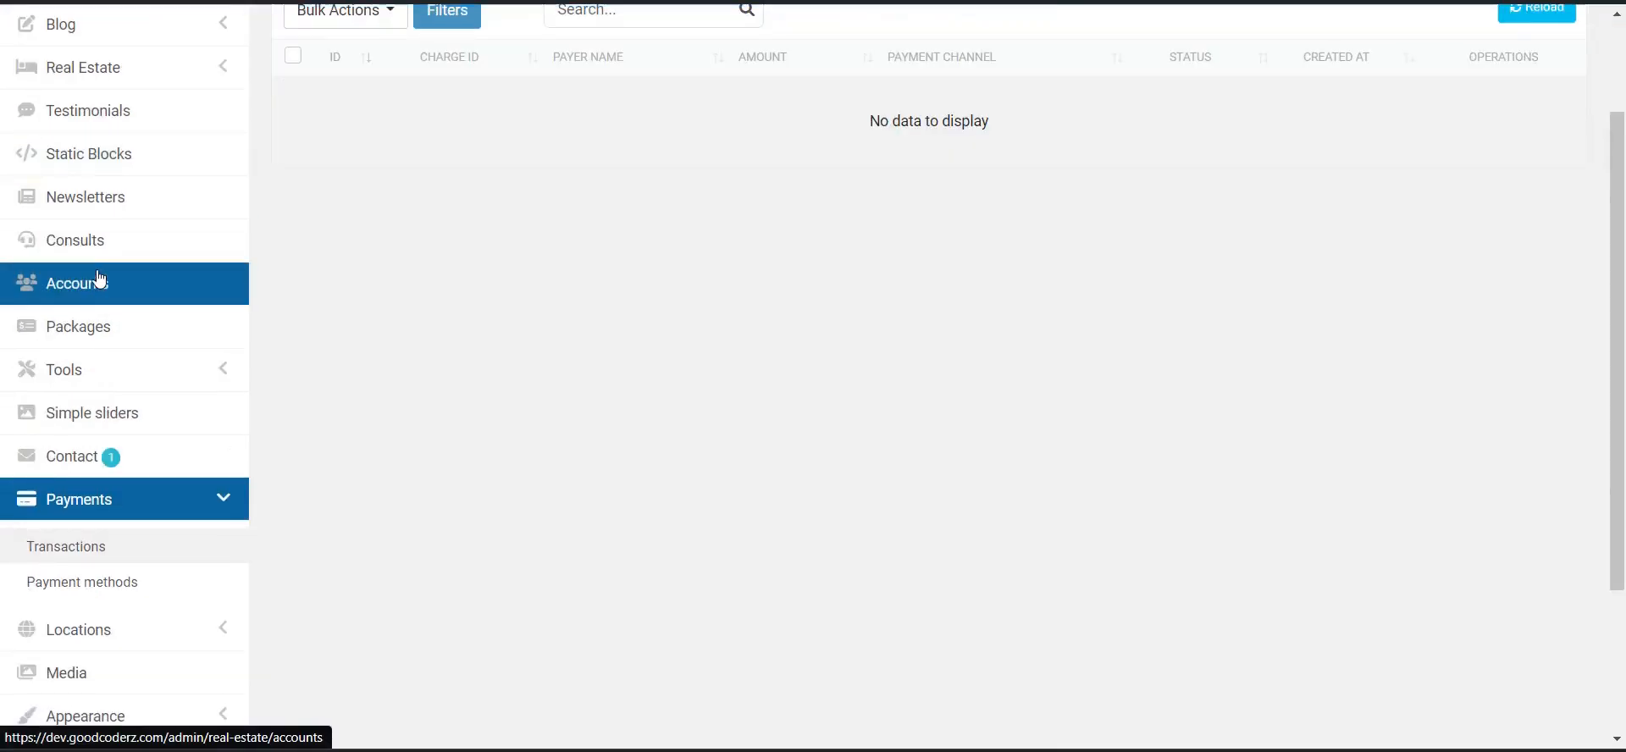
{"action": "left_click", "coordinate": [176, 561]}
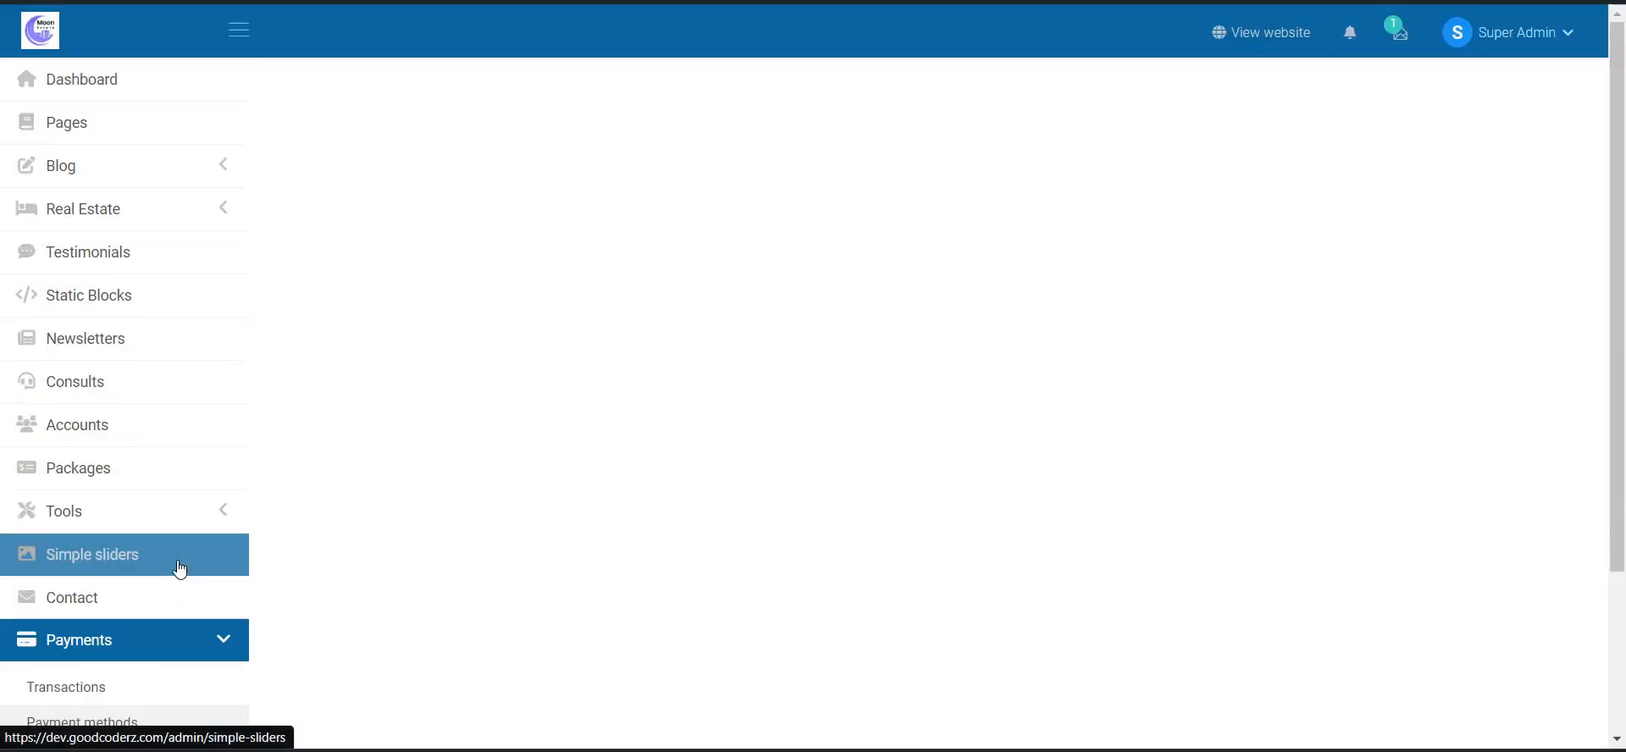
{"action": "left_click", "coordinate": [776, 193]}
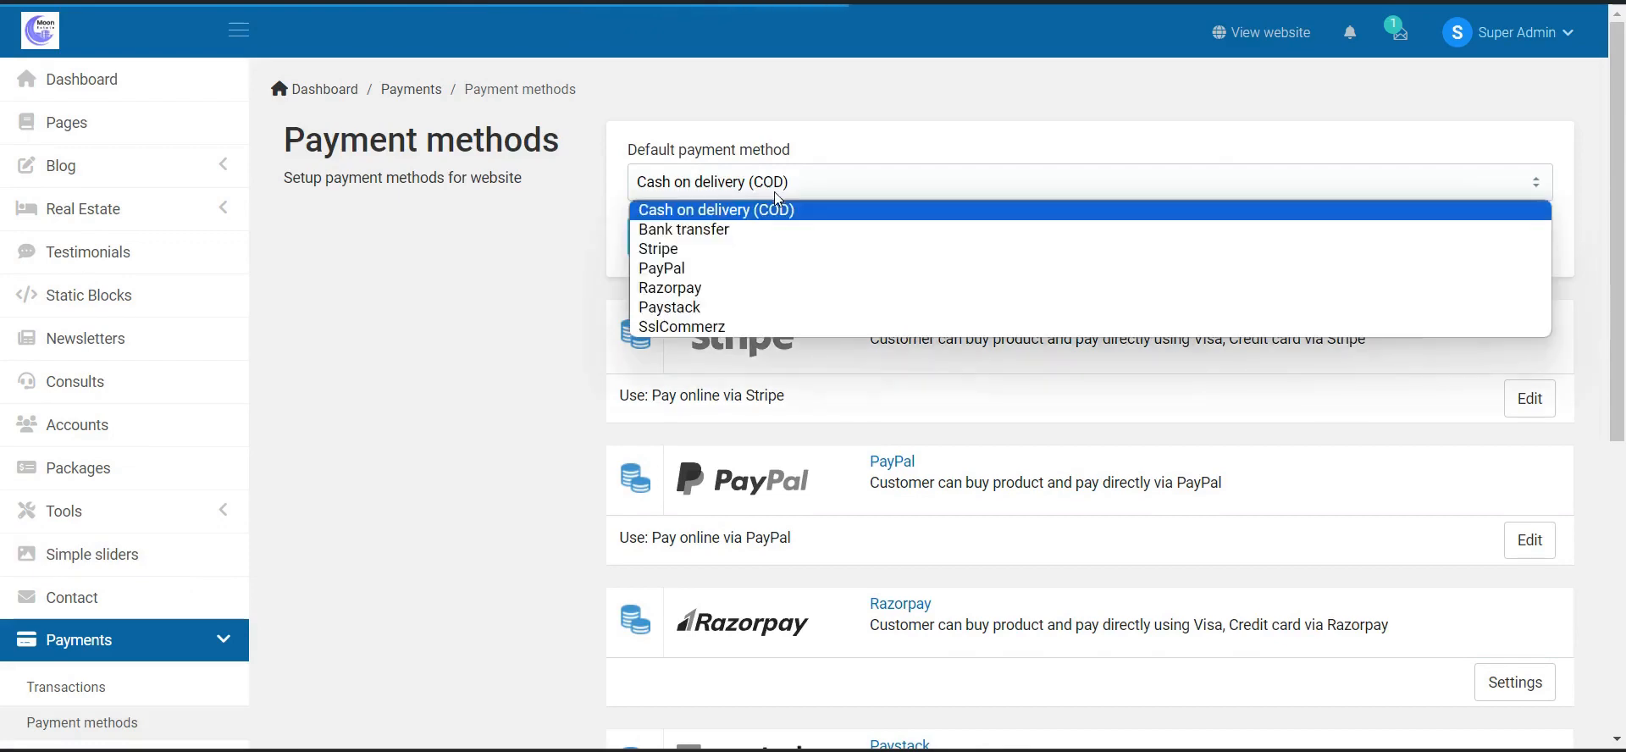
{"action": "left_click", "coordinate": [776, 195]}
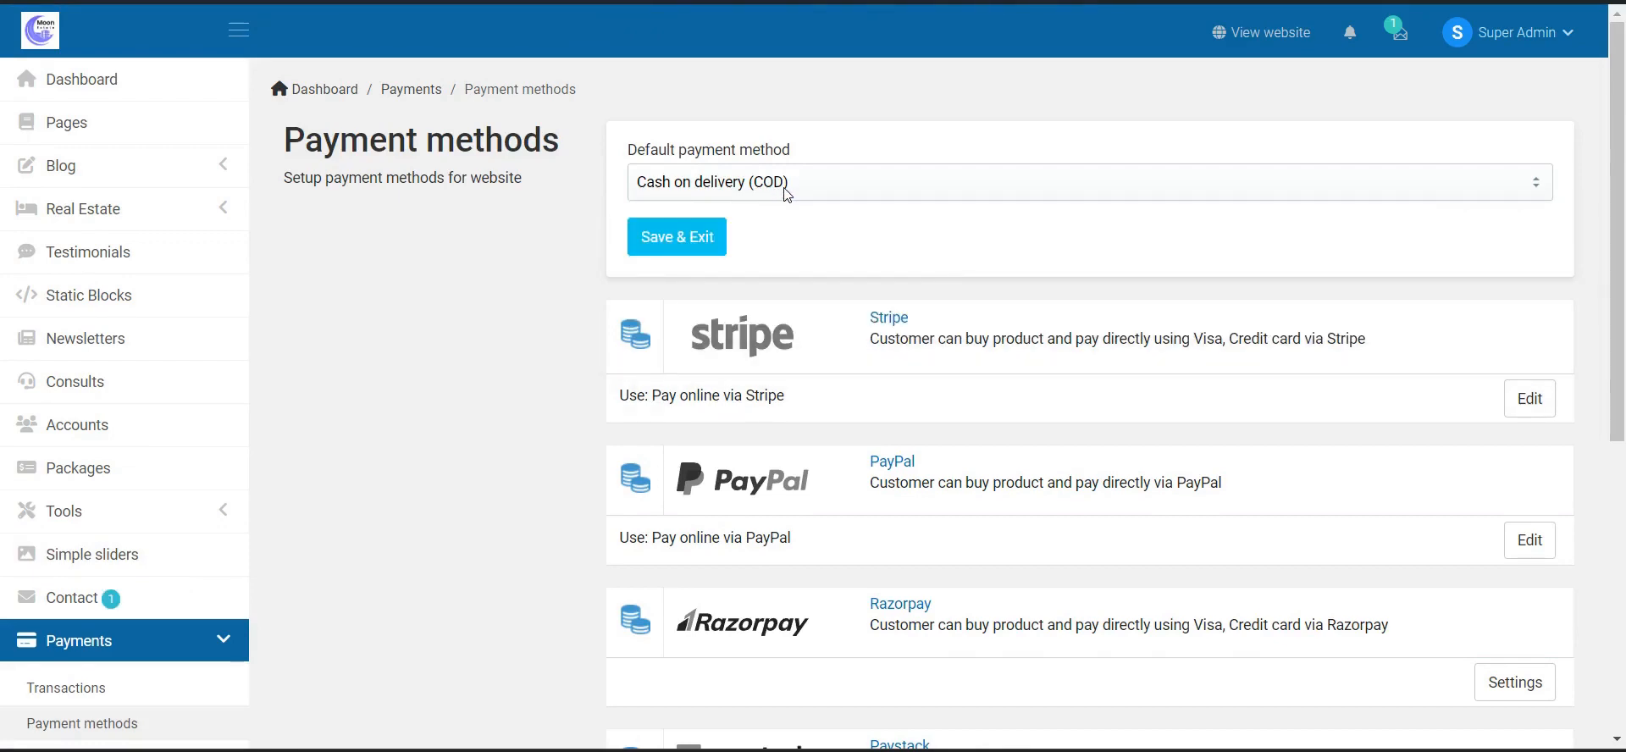
{"action": "scroll", "coordinate": [820, 243], "scroll_direction": "down", "scroll_amount": 2}
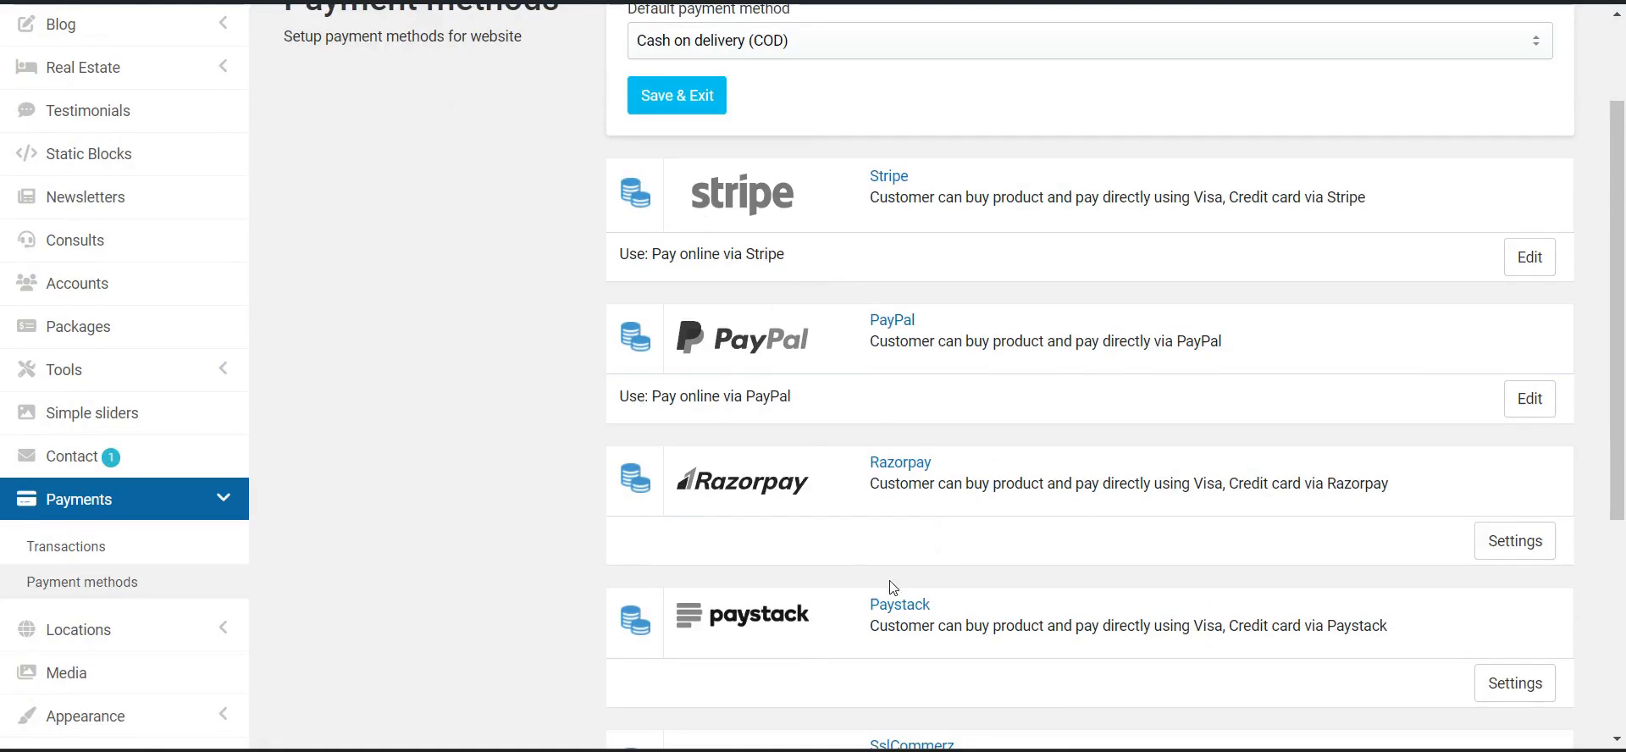
{"action": "scroll", "coordinate": [894, 587], "scroll_direction": "down", "scroll_amount": 4}
{"action": "scroll", "coordinate": [776, 369], "scroll_direction": "up", "scroll_amount": 6}
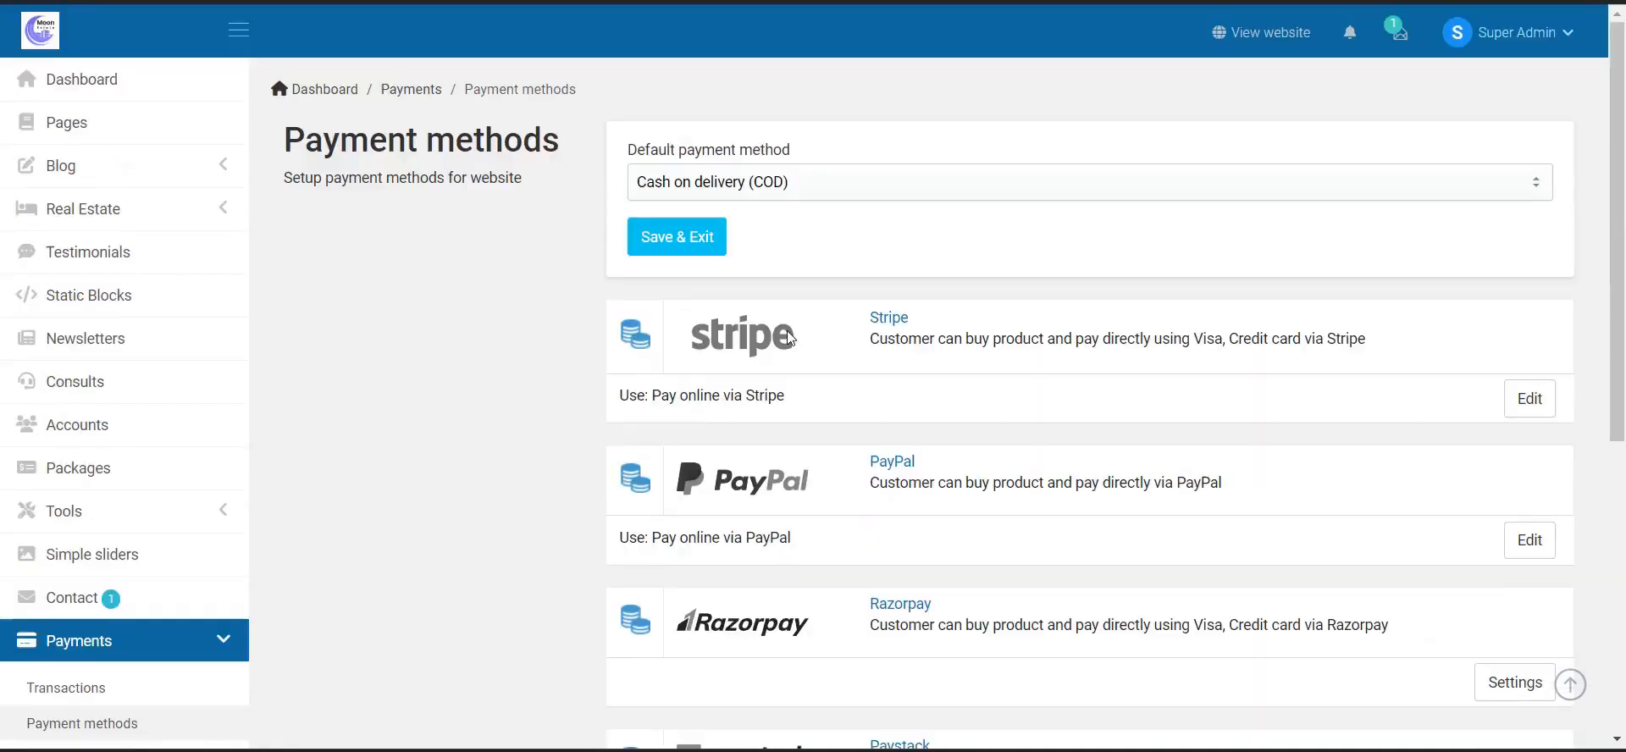
{"action": "scroll", "coordinate": [853, 239], "scroll_direction": "down", "scroll_amount": 5}
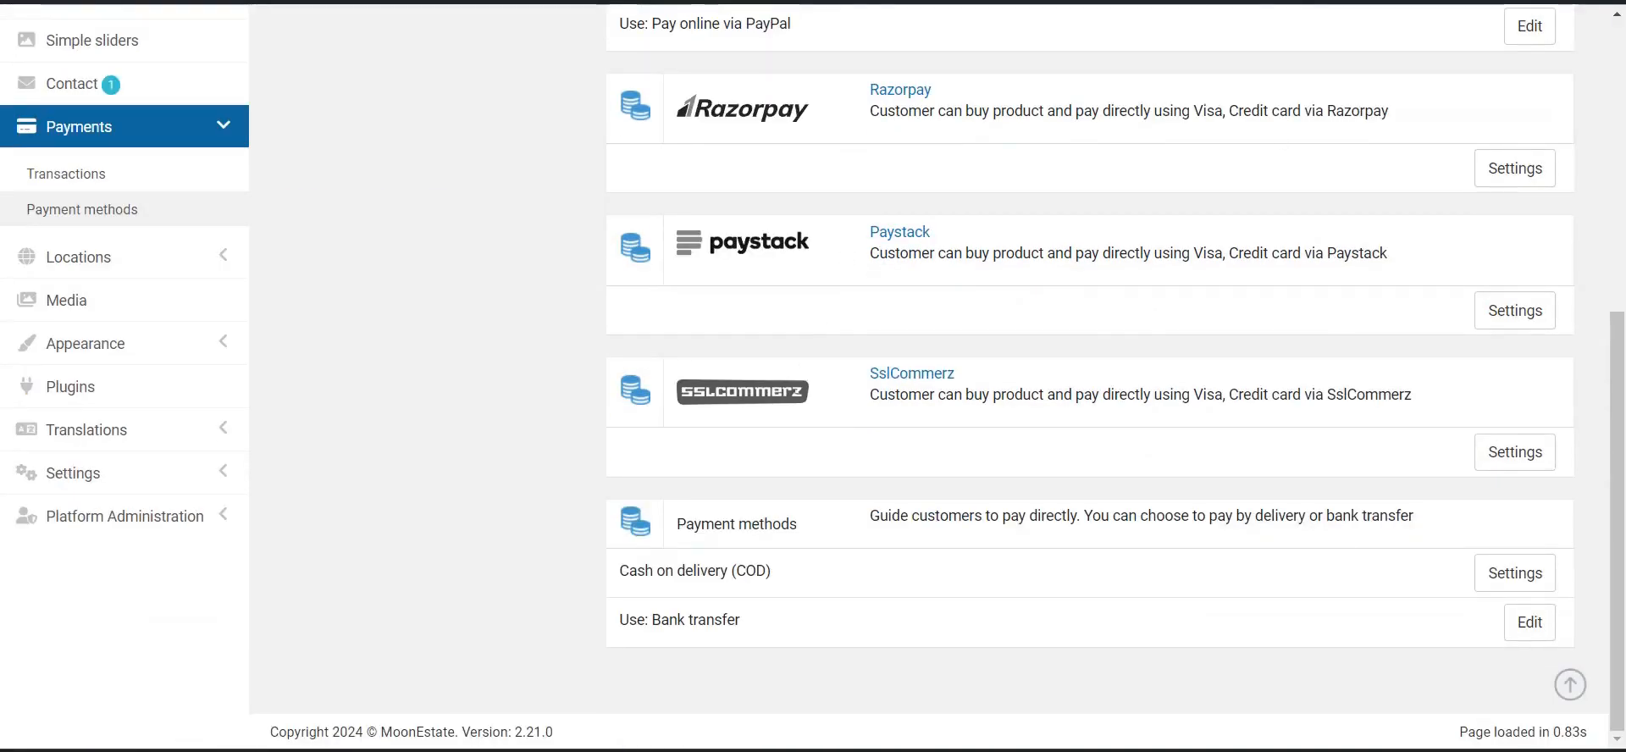
{"action": "scroll", "coordinate": [1550, 170], "scroll_direction": "up", "scroll_amount": 5}
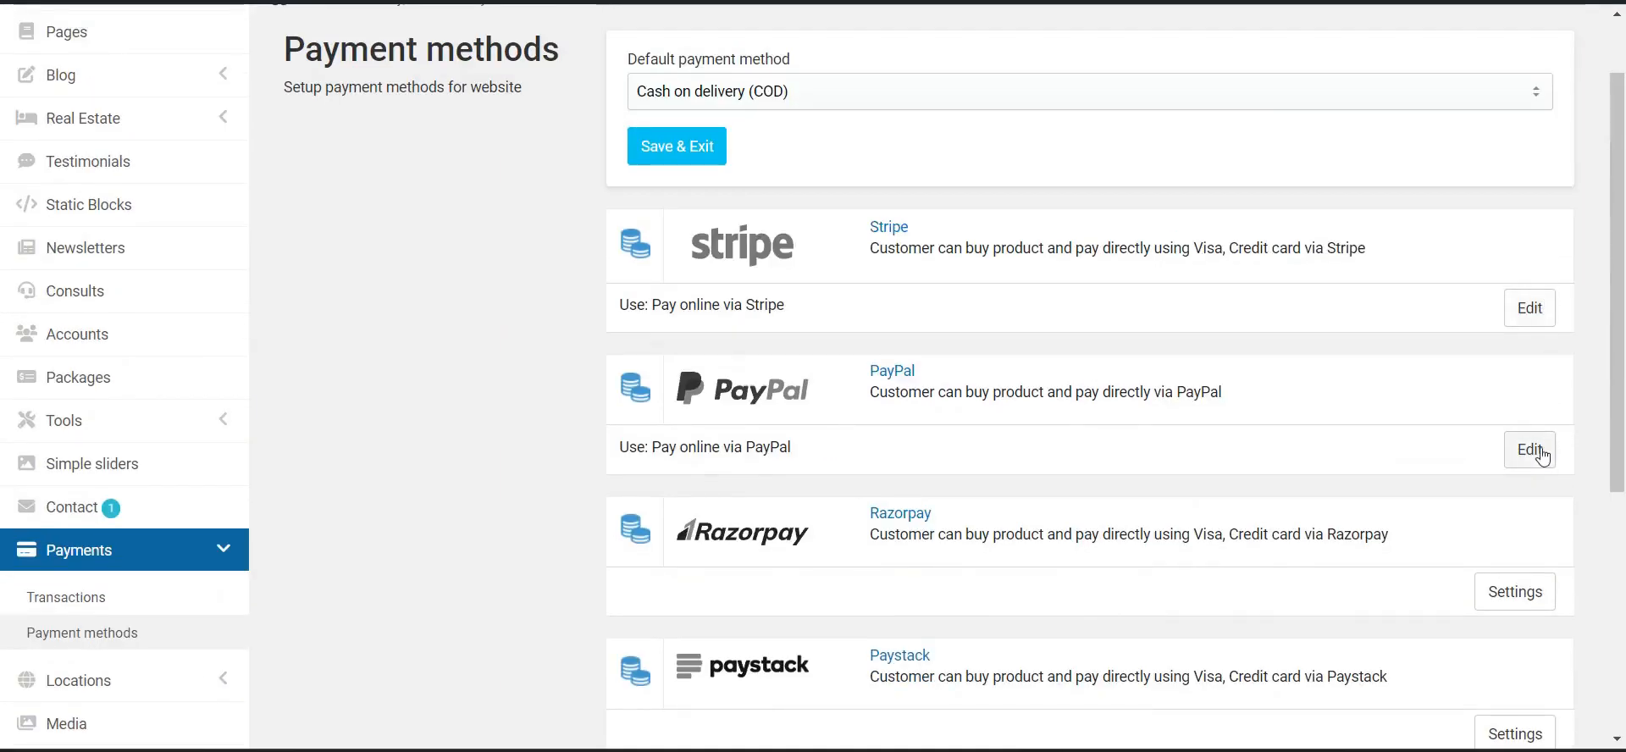
- Expand PayPal's settings, showing method name 'Pay online via PayPal'
{"action": "left_click", "coordinate": [1542, 454]}
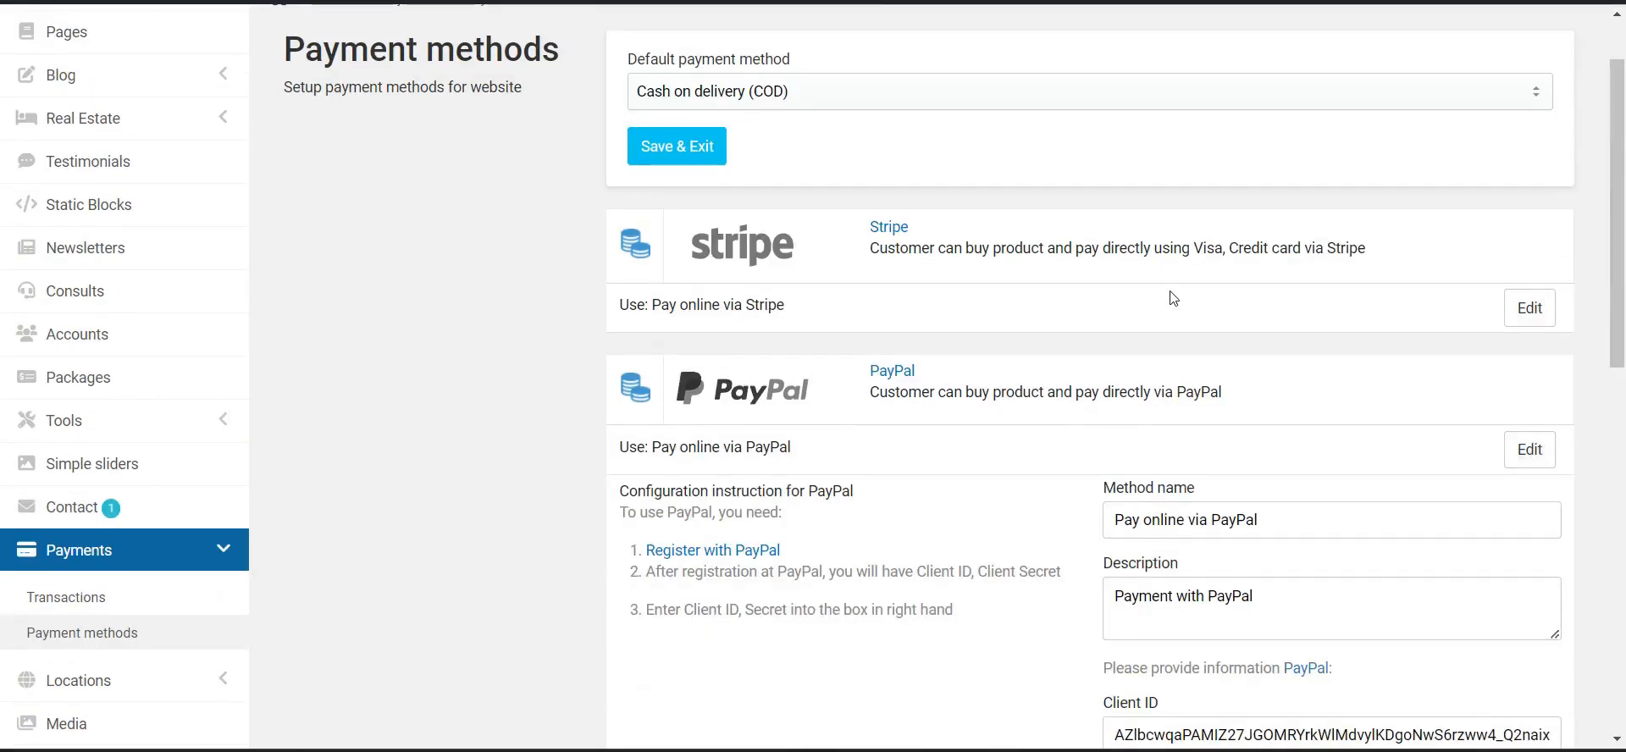
{"action": "scroll", "coordinate": [1175, 301], "scroll_direction": "down", "scroll_amount": 2}
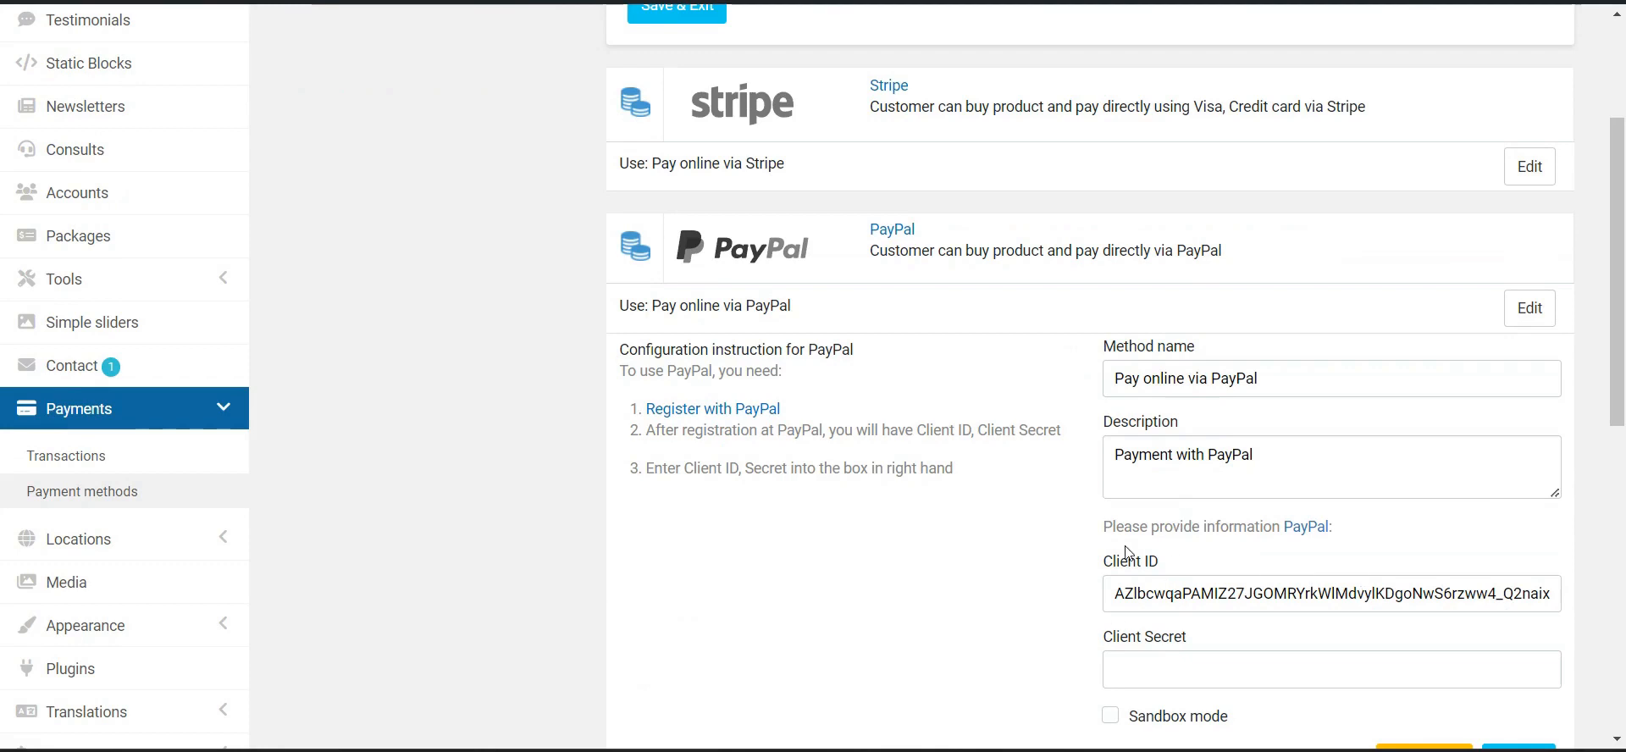
{"action": "scroll", "coordinate": [1284, 547], "scroll_direction": "down", "scroll_amount": 2}
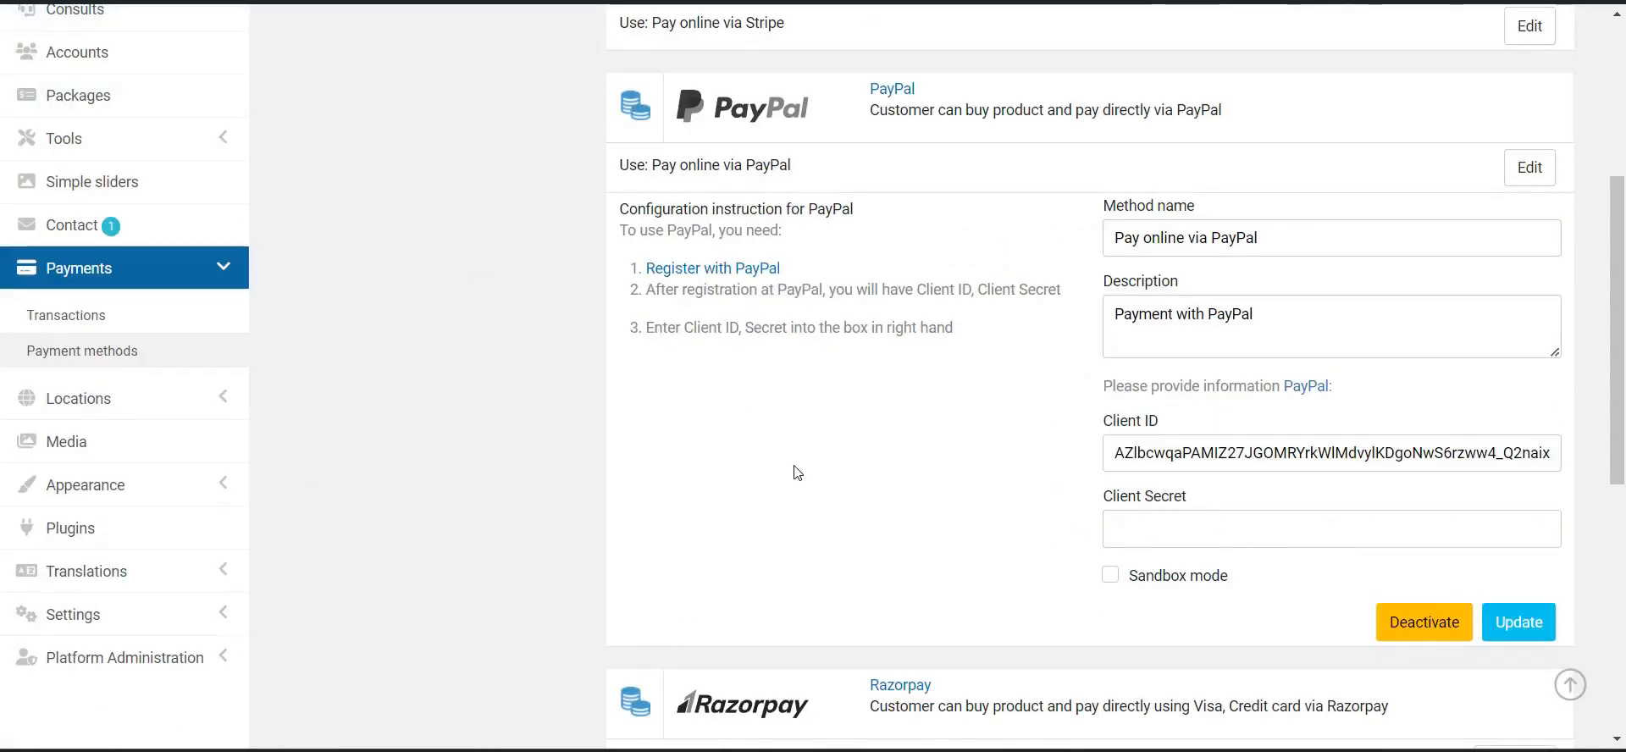
{"action": "left_click", "coordinate": [157, 401]}
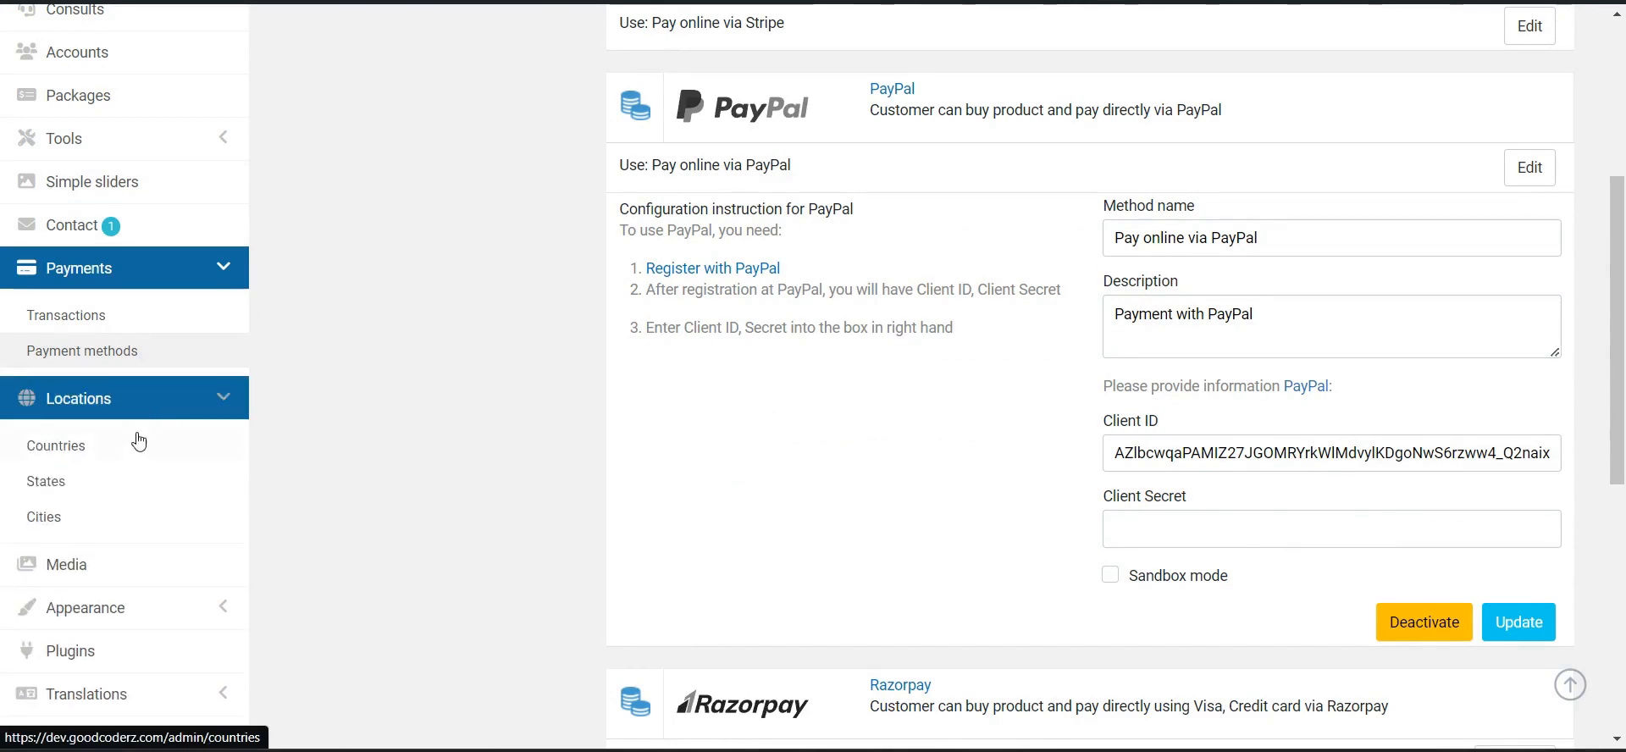
- View the Countries list showing Canada and United States of America
{"action": "left_click", "coordinate": [153, 446]}
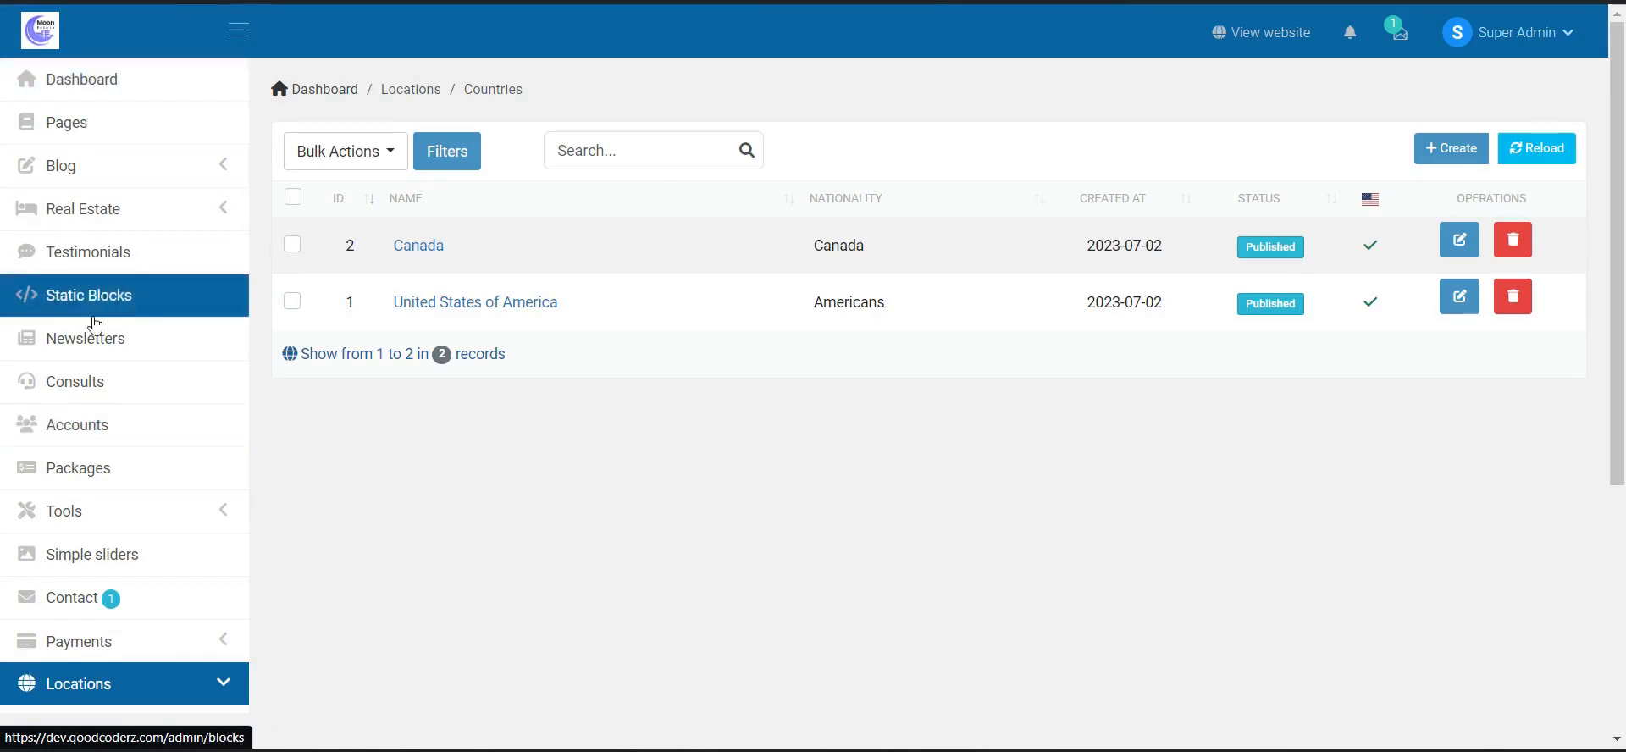
{"action": "scroll", "coordinate": [582, 162], "scroll_direction": "down", "scroll_amount": 2}
{"action": "scroll", "coordinate": [1146, 134], "scroll_direction": "up", "scroll_amount": 2}
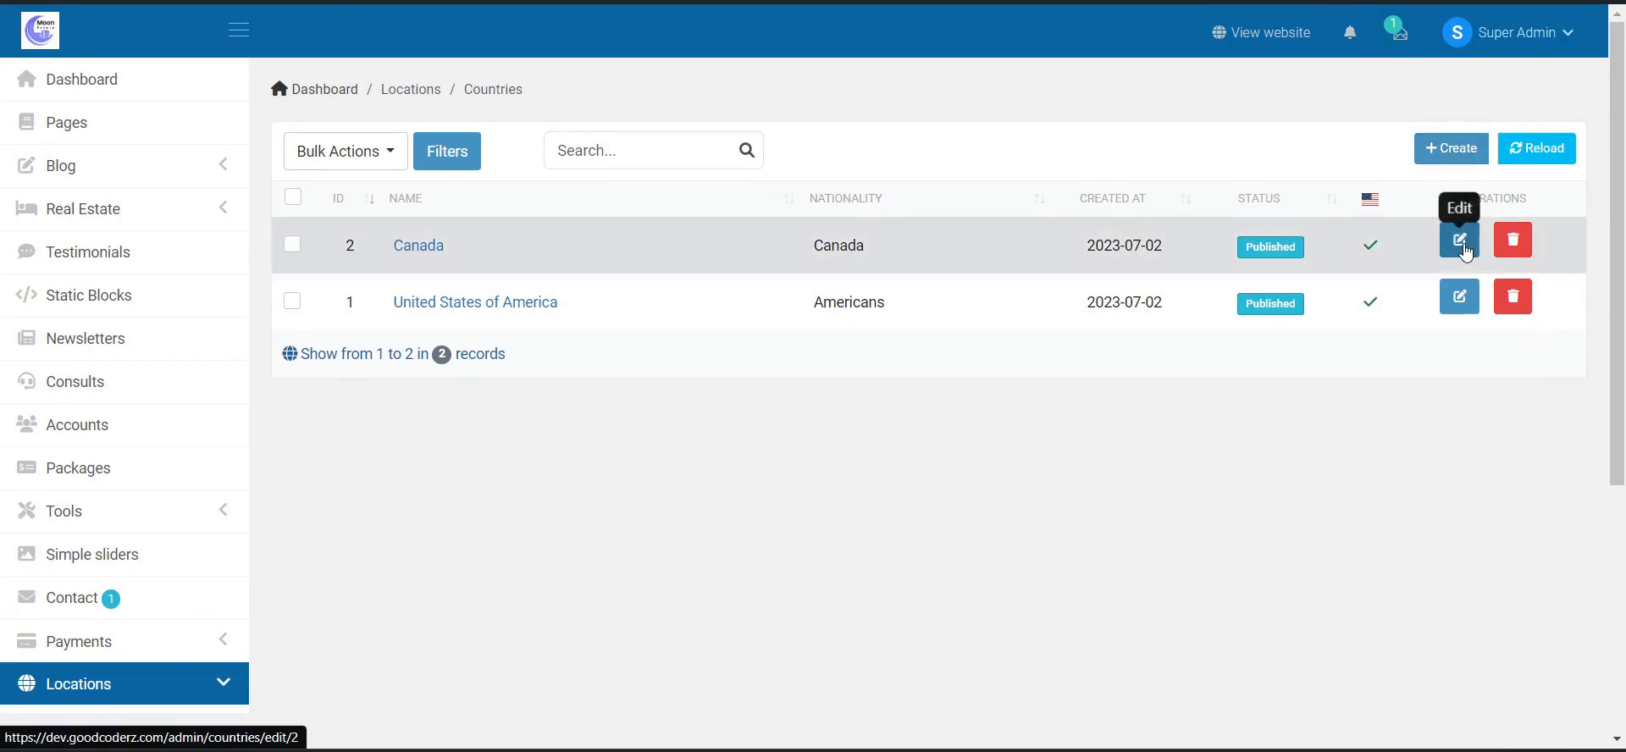
{"action": "scroll", "coordinate": [749, 408], "scroll_direction": "down", "scroll_amount": 3}
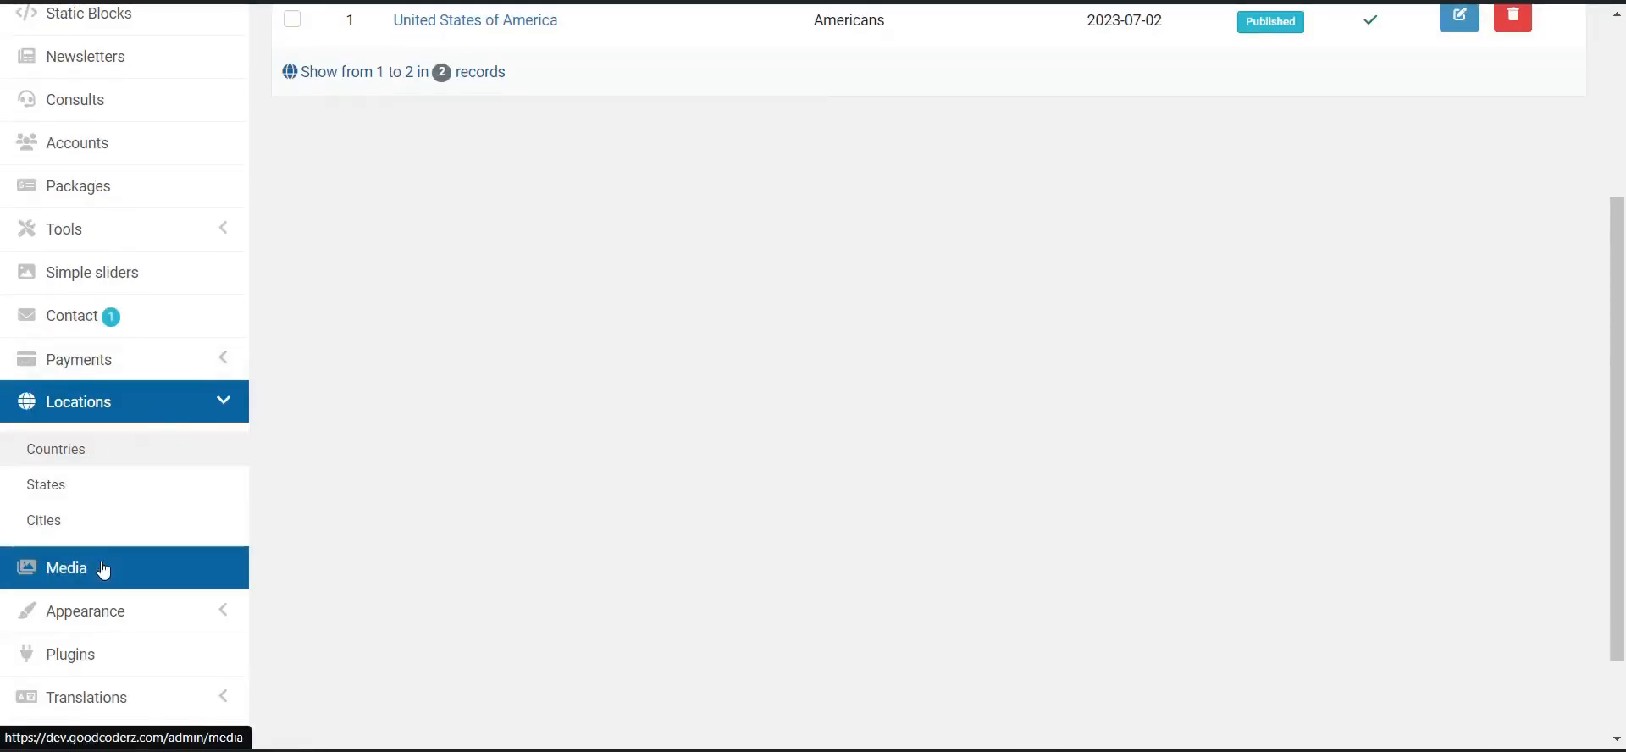
{"action": "scroll", "coordinate": [127, 542], "scroll_direction": "down", "scroll_amount": 2}
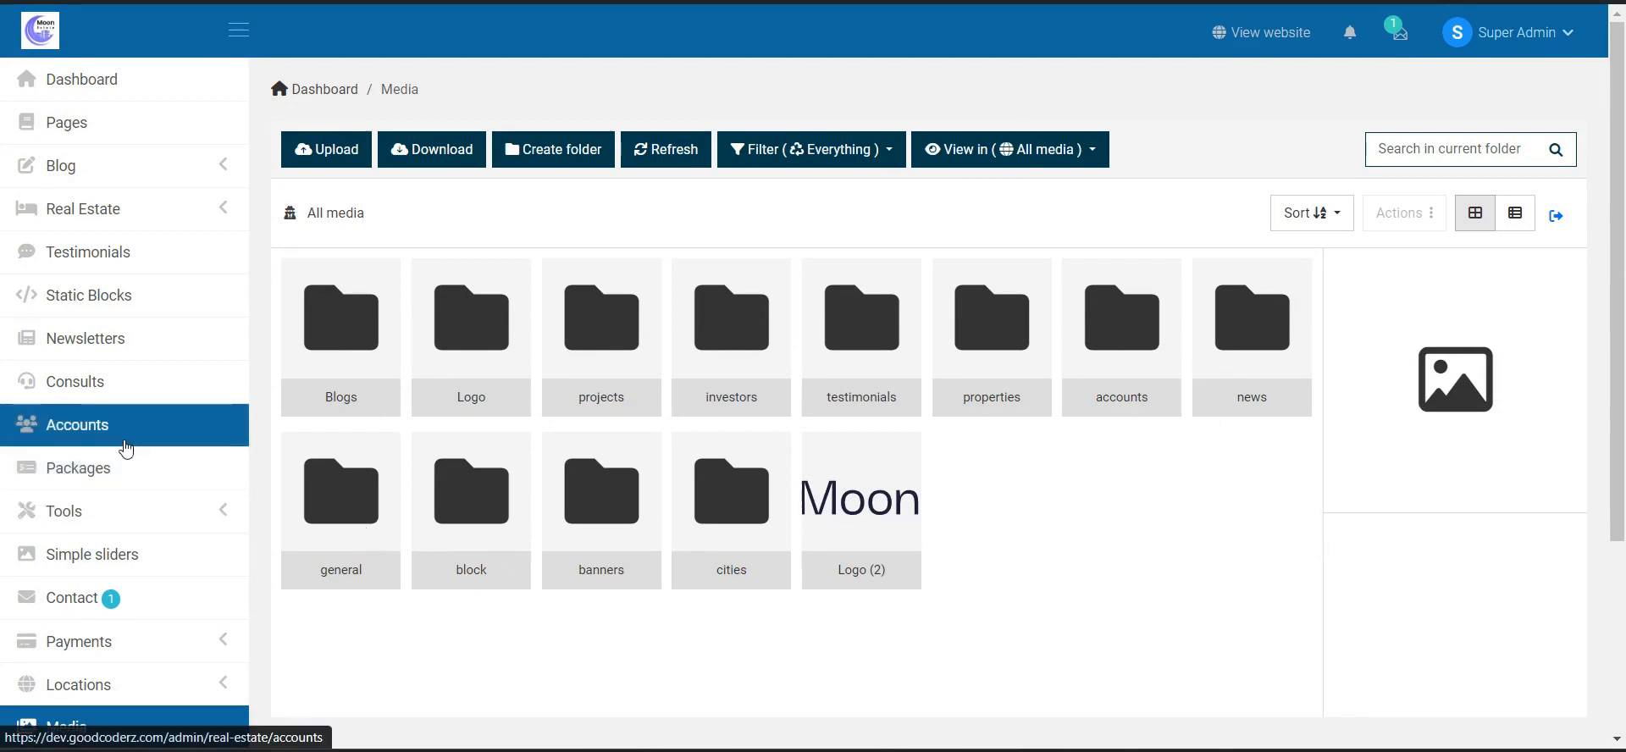
- Look through the media folders, the activated Resido - Real Estate theme and menus, then Plugins
{"action": "scroll", "coordinate": [134, 443], "scroll_direction": "down", "scroll_amount": 3}
{"action": "left_click", "coordinate": [85, 498]}
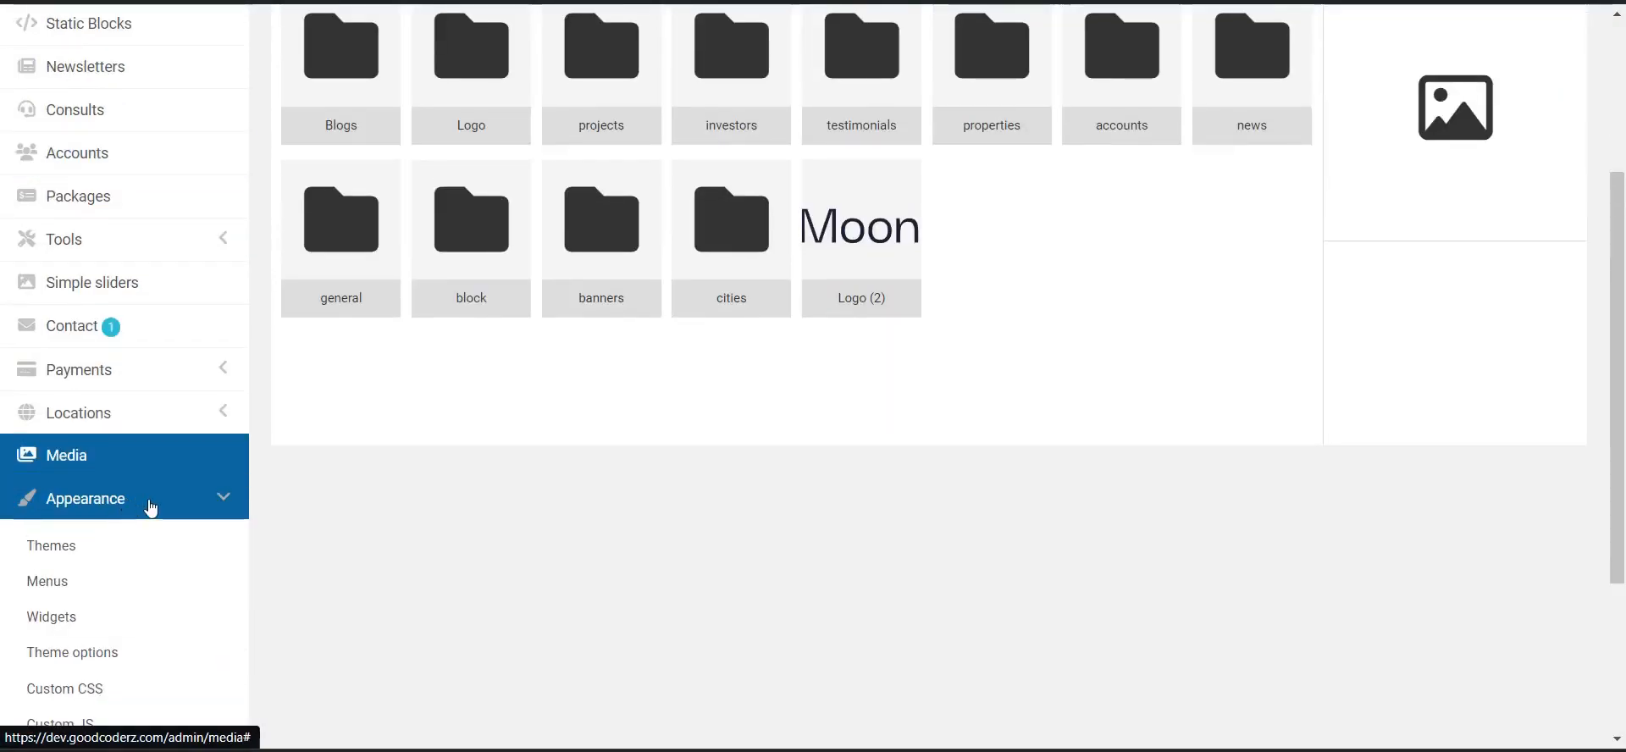
{"action": "left_click", "coordinate": [128, 560]}
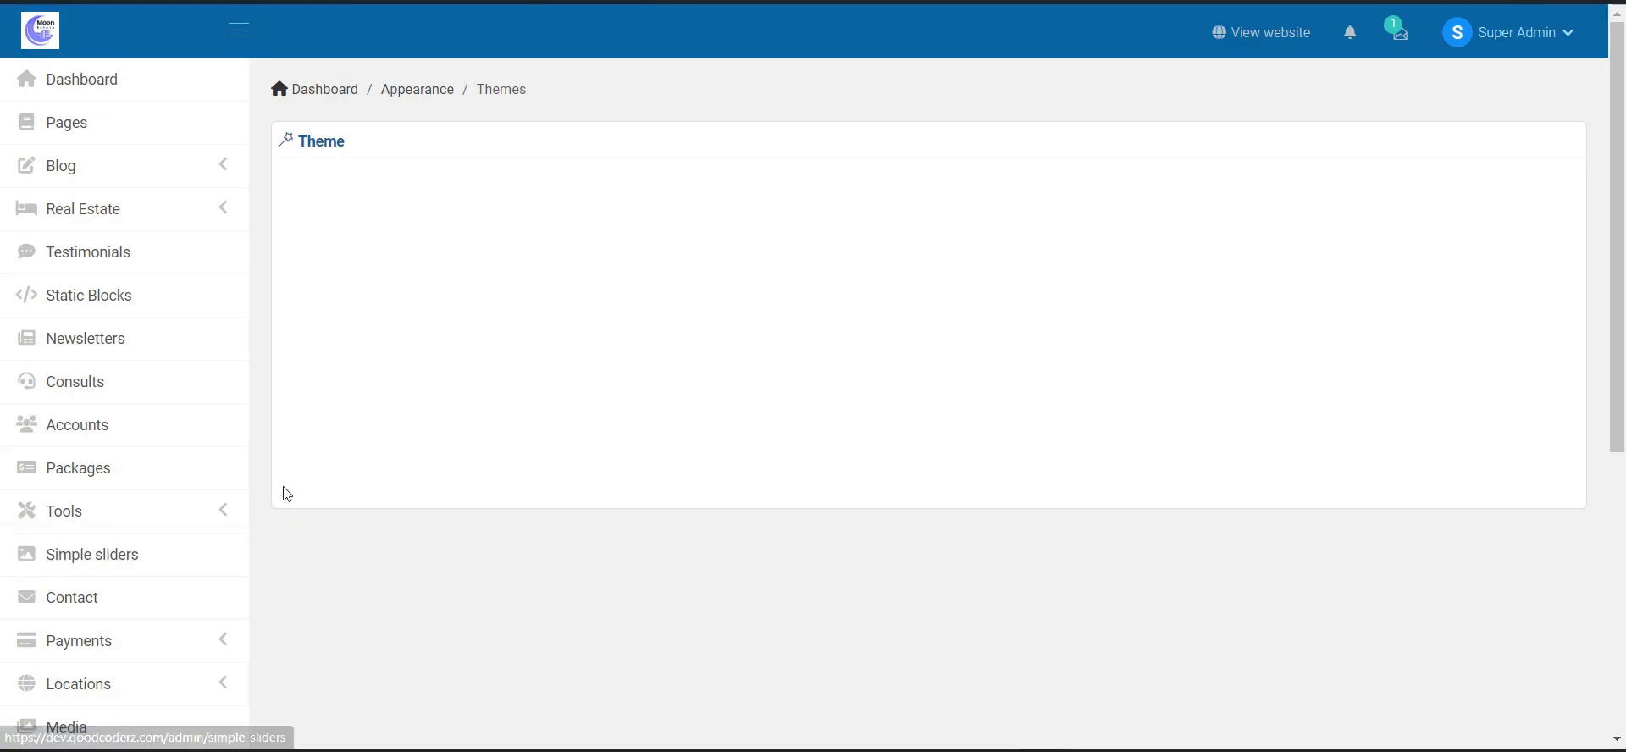
{"action": "scroll", "coordinate": [207, 523], "scroll_direction": "down", "scroll_amount": 3}
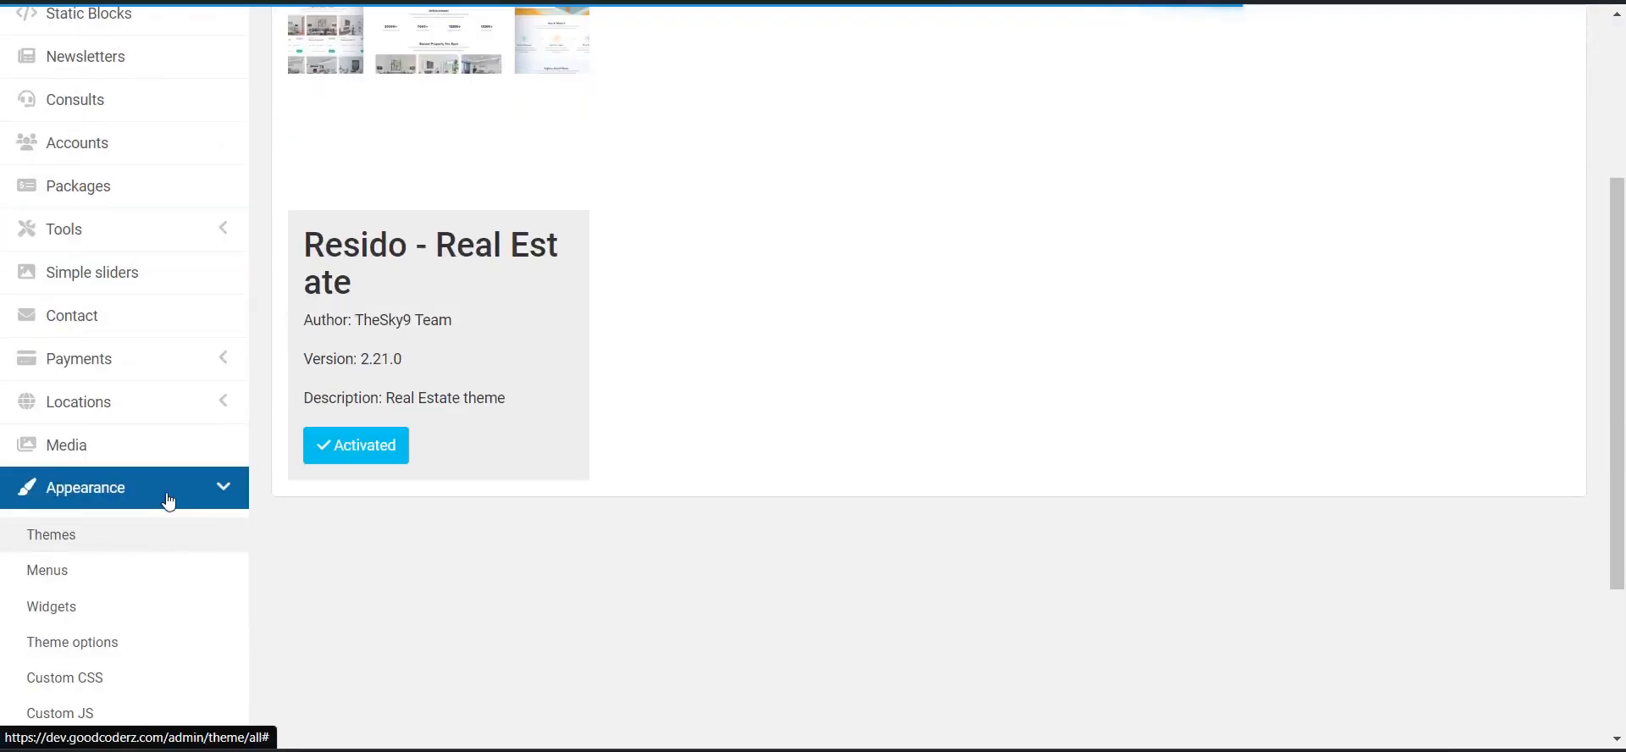
{"action": "scroll", "coordinate": [556, 567], "scroll_direction": "up", "scroll_amount": 1}
{"action": "scroll", "coordinate": [556, 542], "scroll_direction": "down", "scroll_amount": 3}
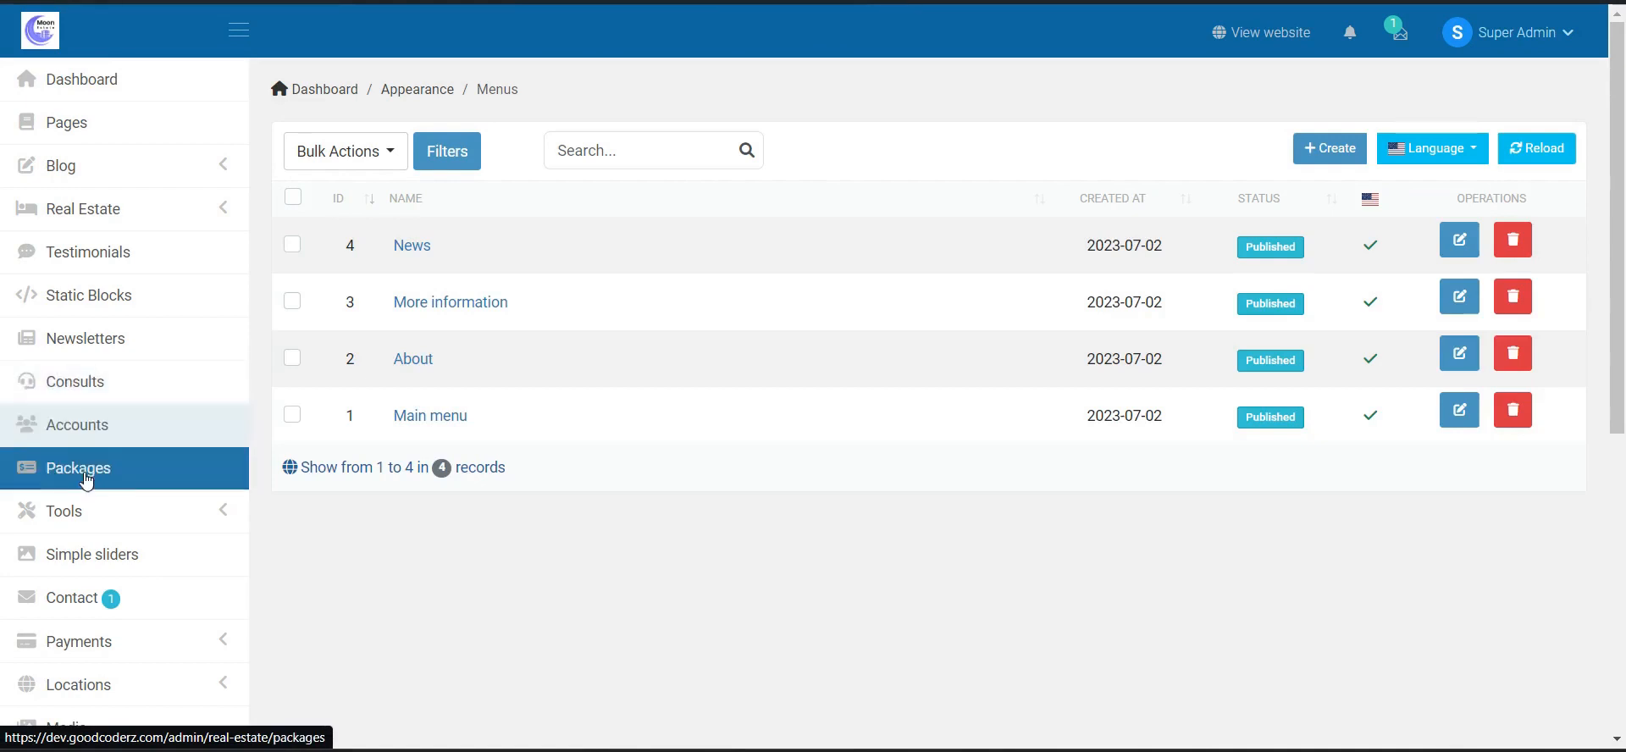
{"action": "scroll", "coordinate": [116, 530], "scroll_direction": "down", "scroll_amount": 5}
{"action": "scroll", "coordinate": [158, 615], "scroll_direction": "down", "scroll_amount": 2}
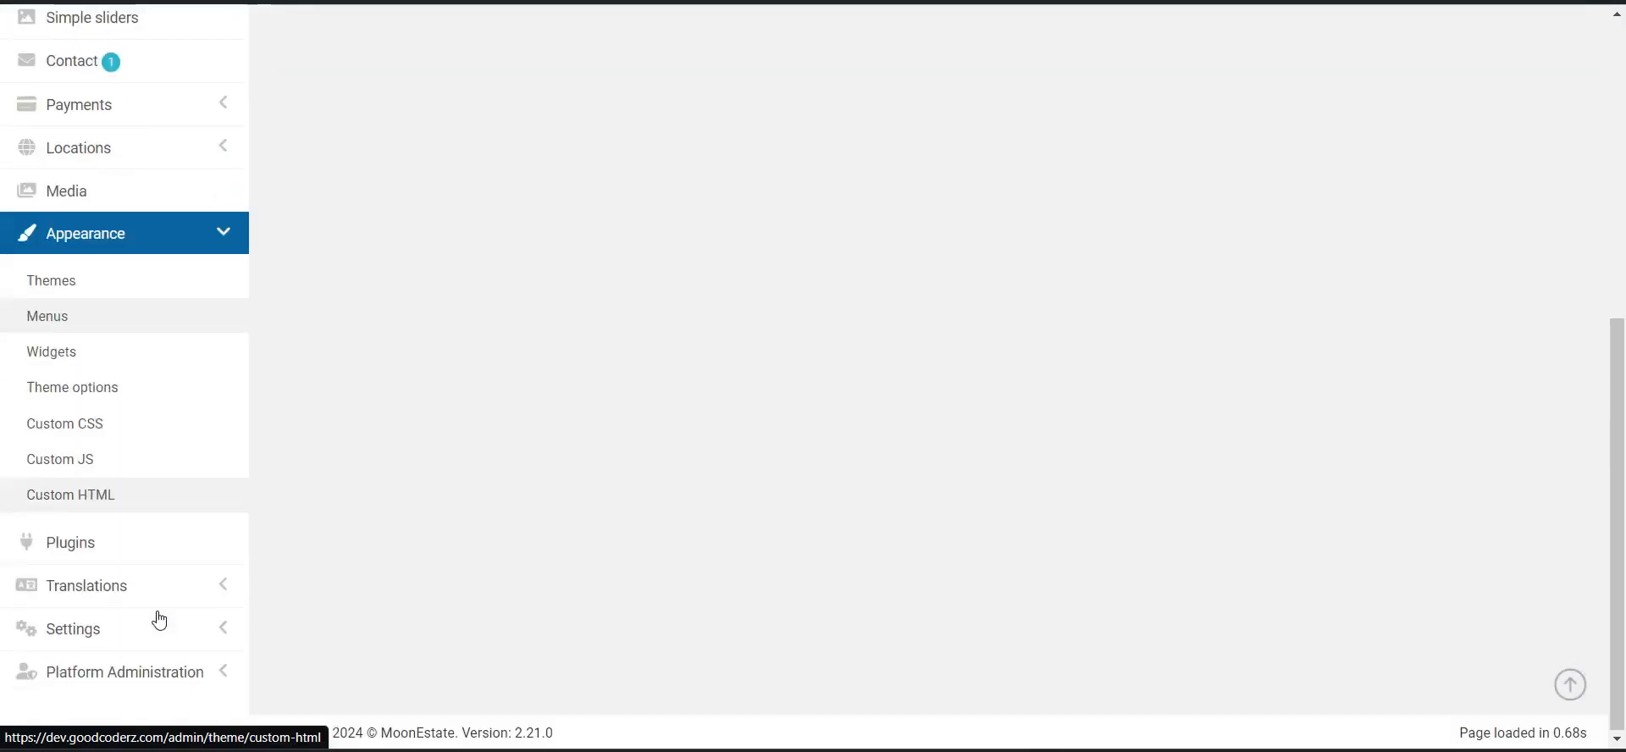
{"action": "left_click", "coordinate": [144, 547]}
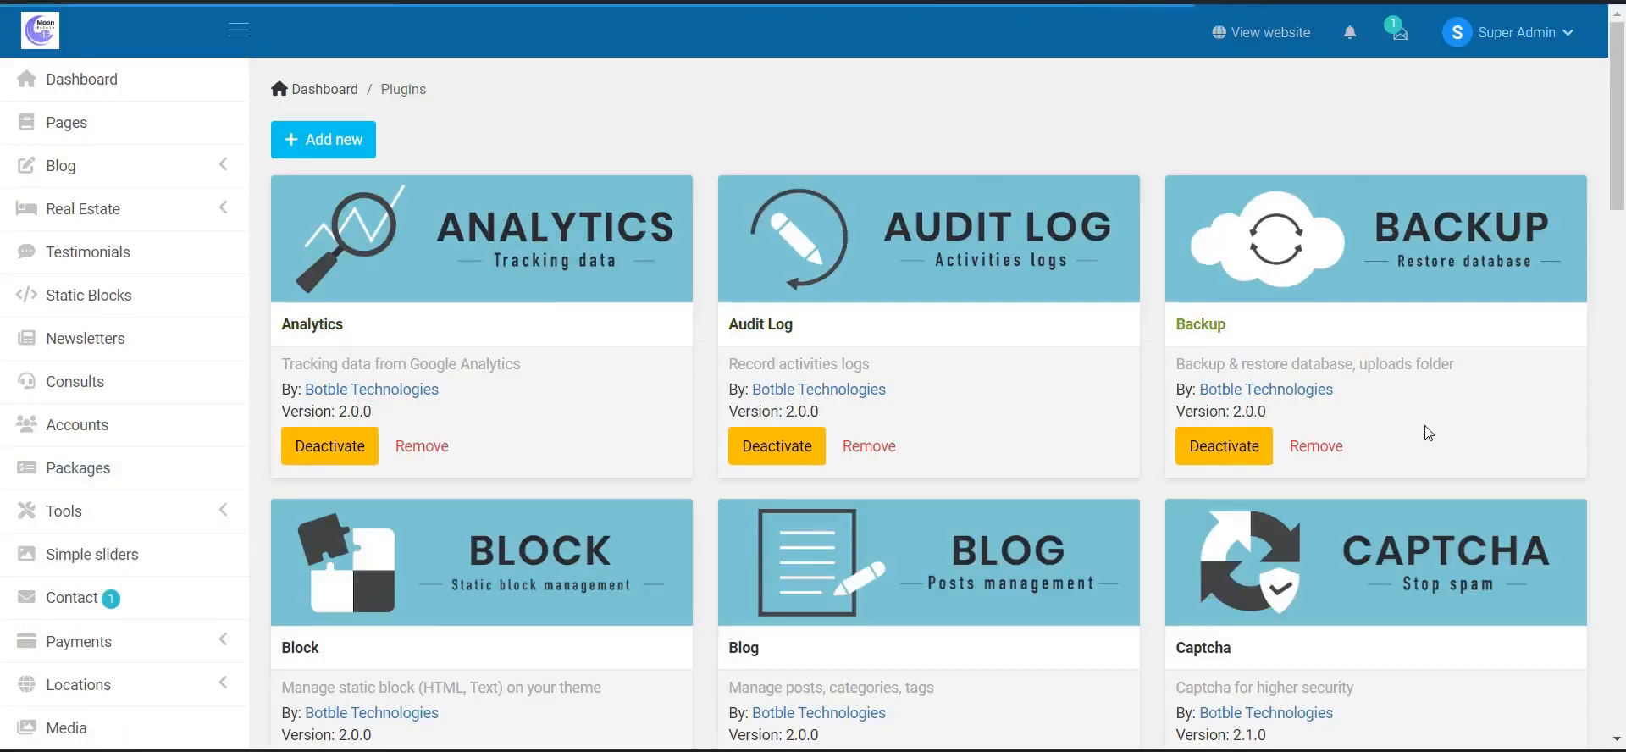
- Review the plugins and Locales list, checking the Locale dropdown without adding any locale
{"action": "scroll", "coordinate": [171, 519], "scroll_direction": "down", "scroll_amount": 6}
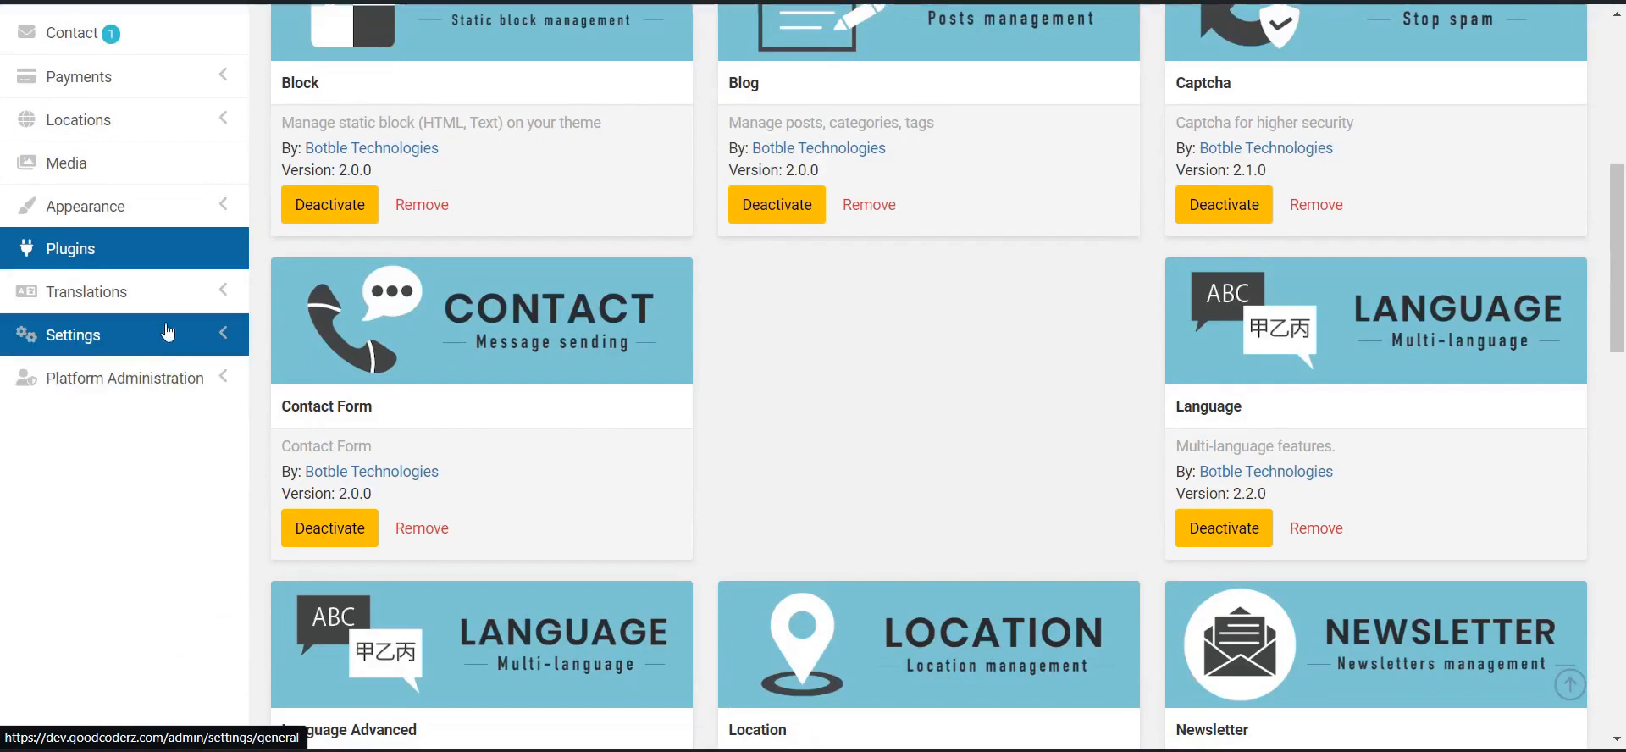
{"action": "left_click", "coordinate": [172, 311]}
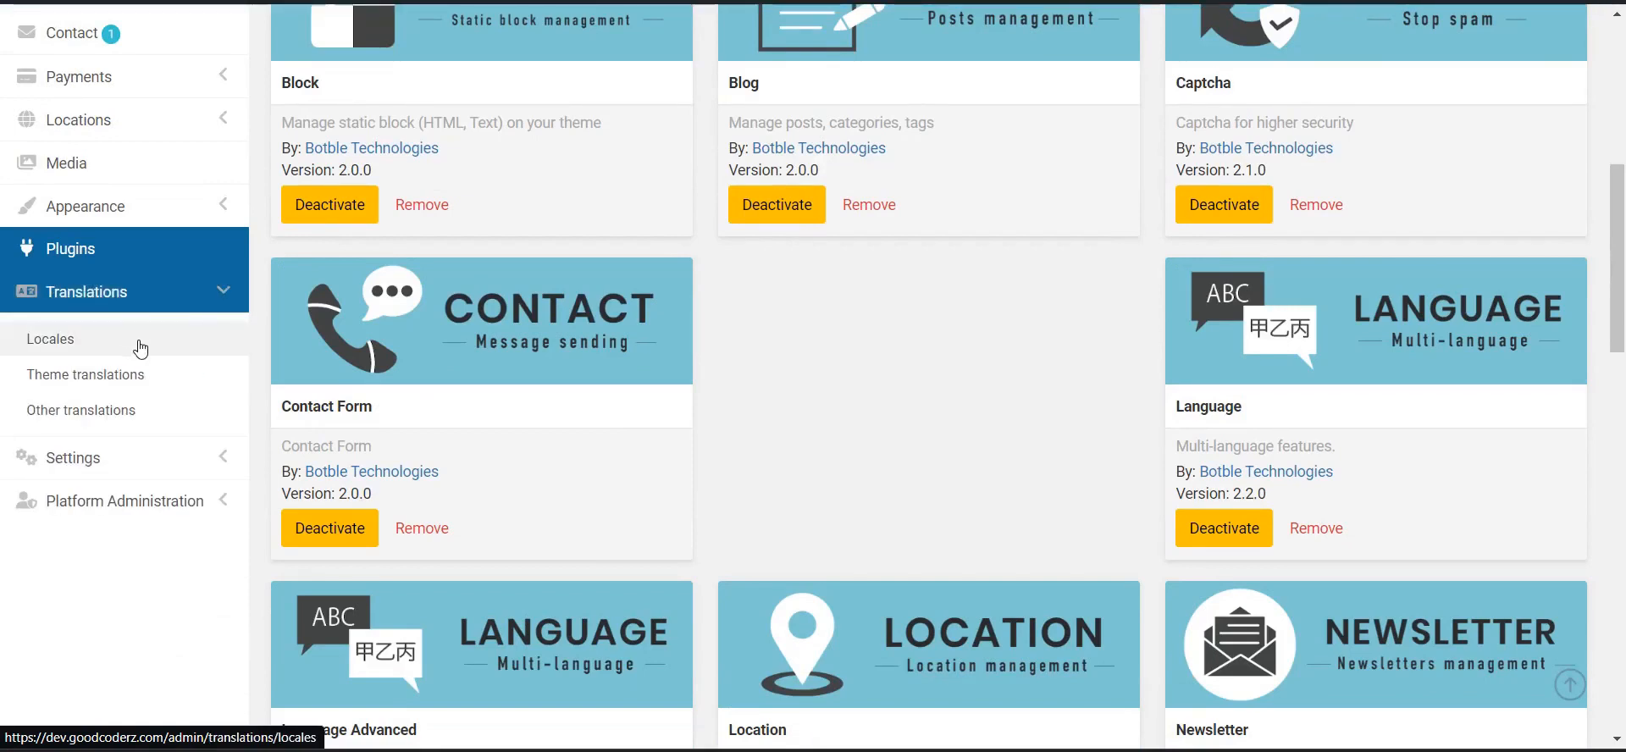
{"action": "left_click", "coordinate": [141, 348]}
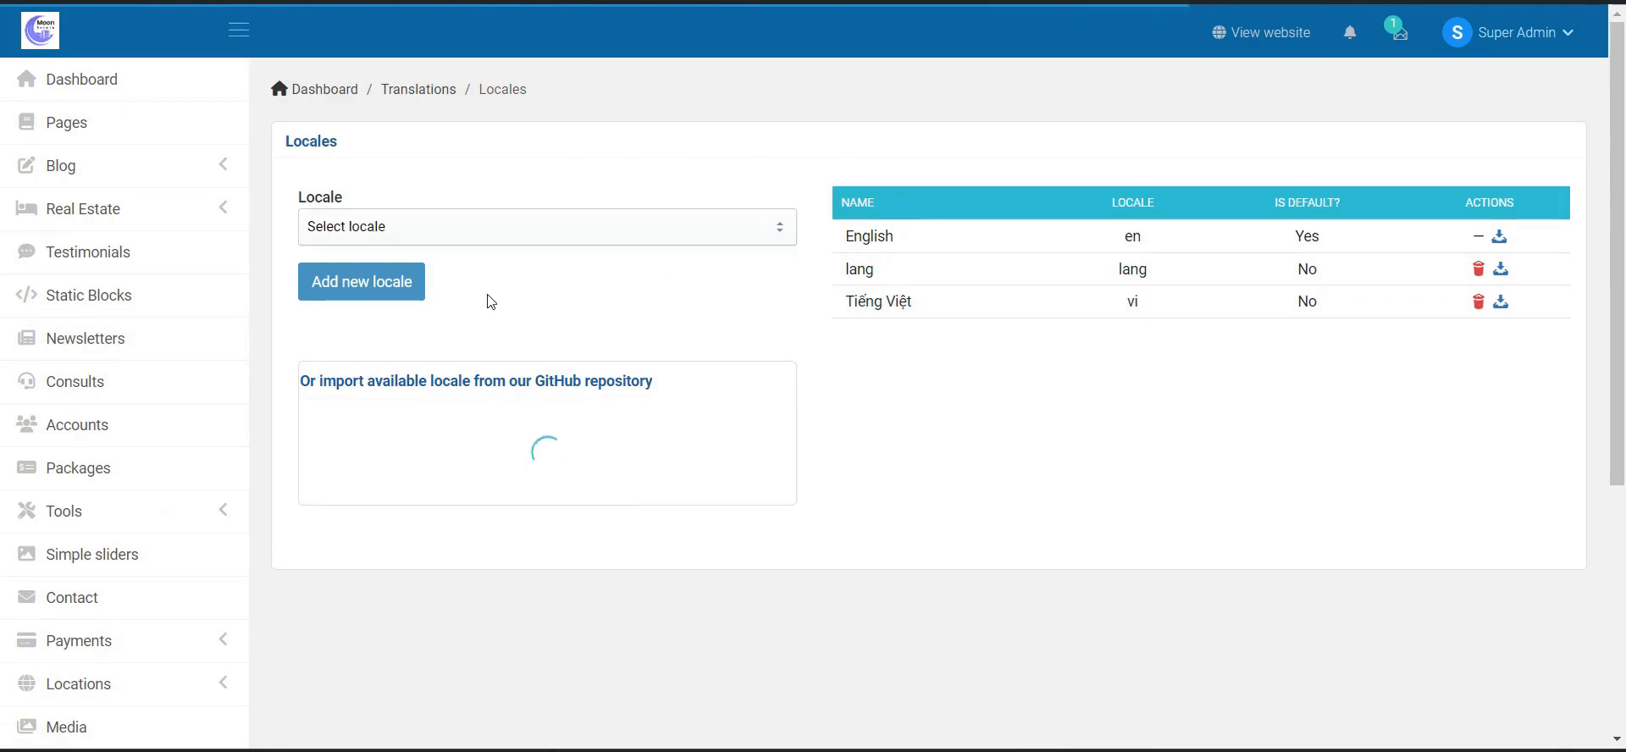
{"action": "left_click", "coordinate": [472, 238]}
{"action": "left_click", "coordinate": [472, 241]}
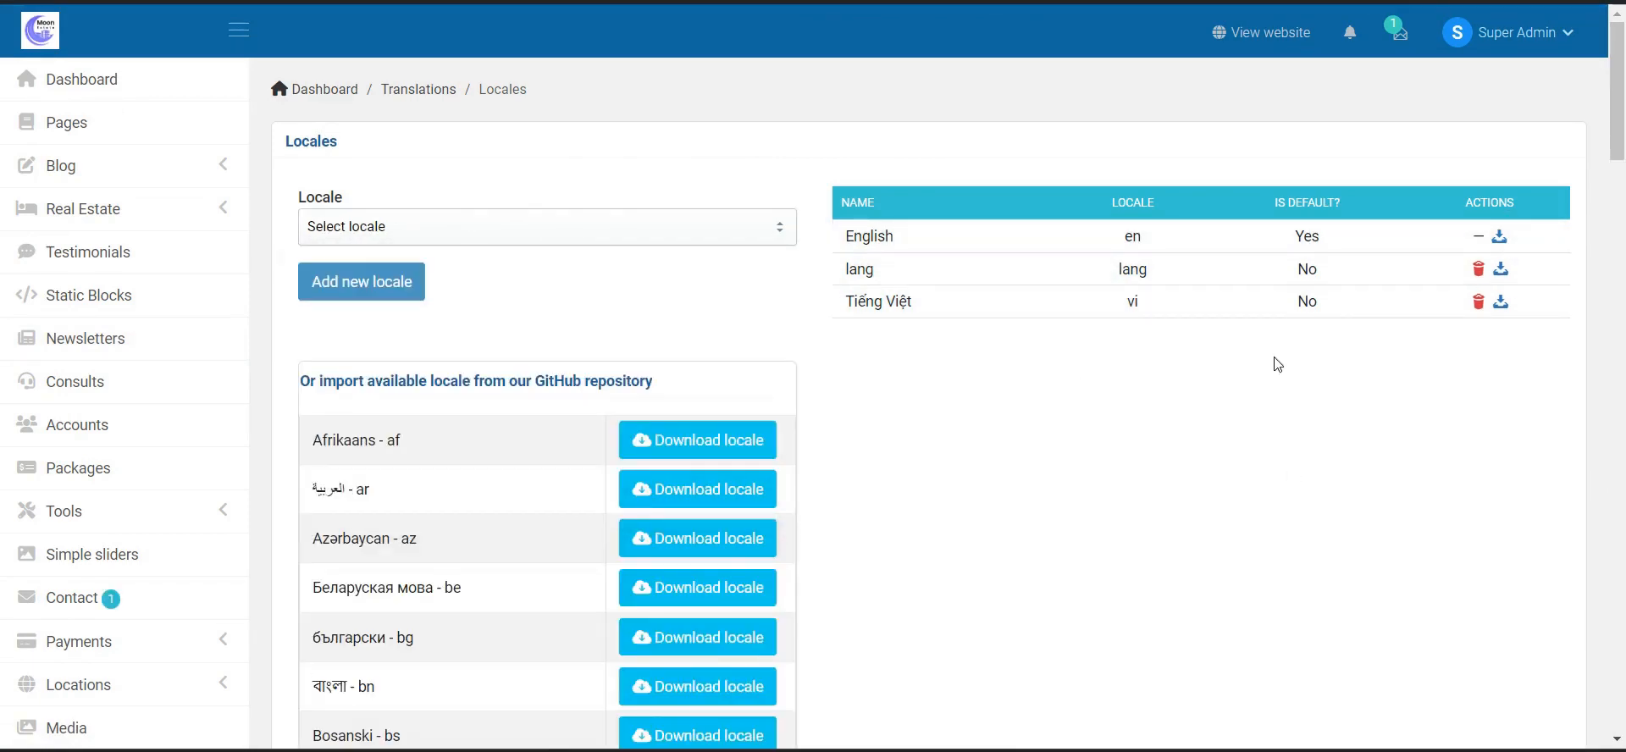
{"action": "scroll", "coordinate": [1278, 364], "scroll_direction": "down", "scroll_amount": 7}
{"action": "left_click", "coordinate": [116, 459]}
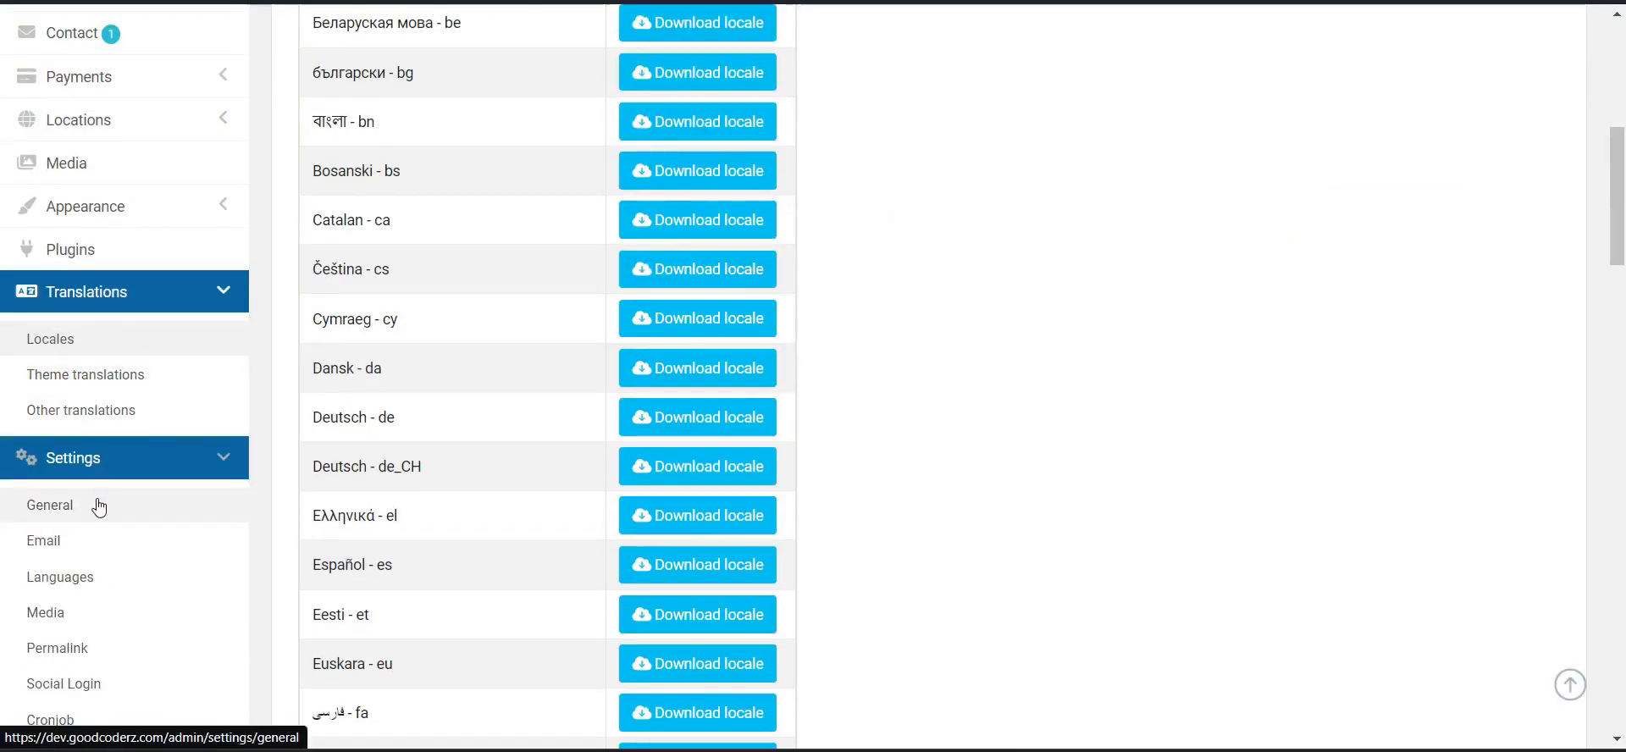
{"action": "scroll", "coordinate": [156, 406], "scroll_direction": "down", "scroll_amount": 3}
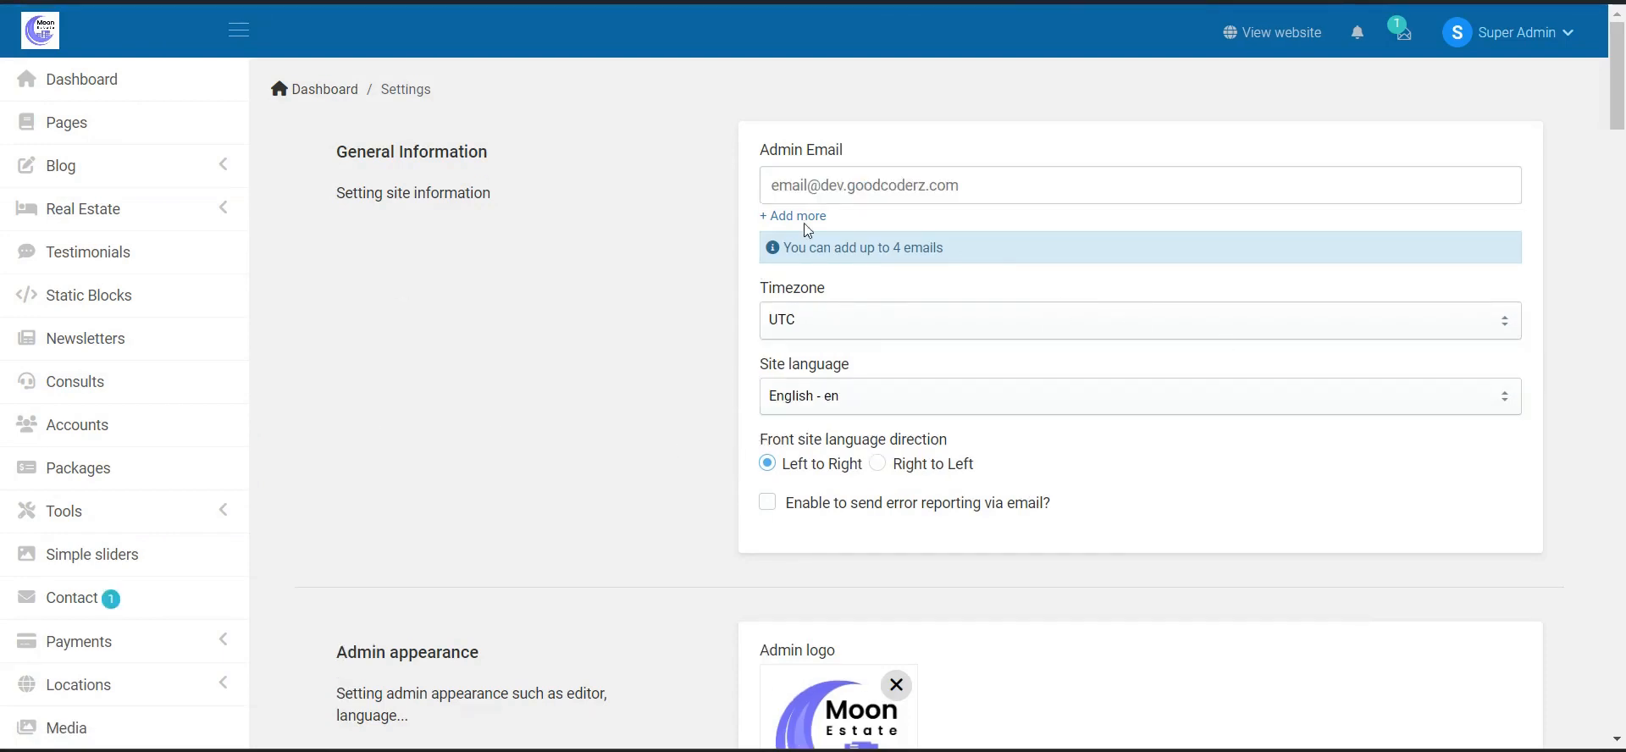
- Scroll General settings down to the slider options and Save settings, then open Email settings
{"action": "scroll", "coordinate": [548, 444], "scroll_direction": "down", "scroll_amount": 10}
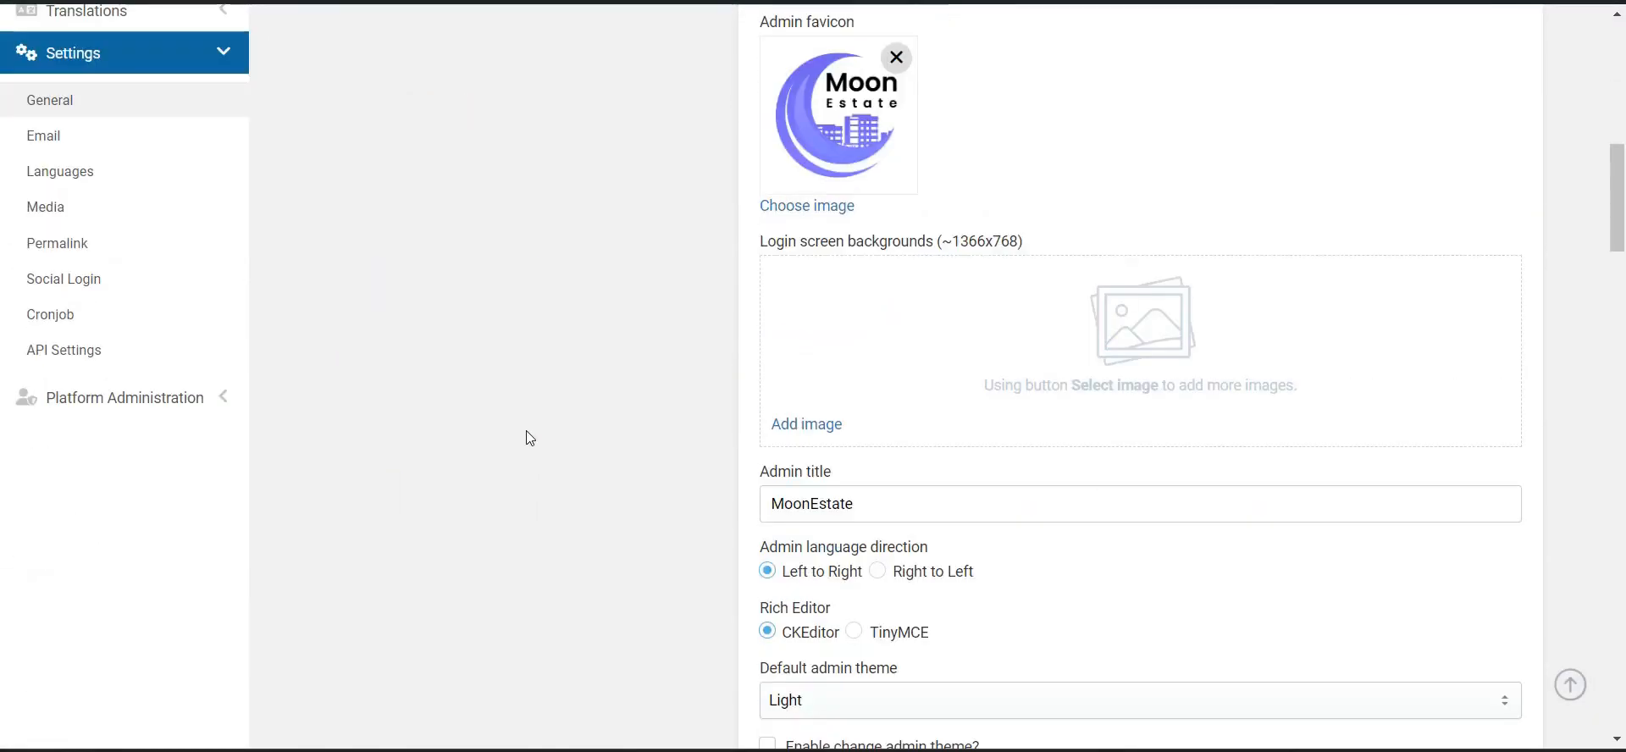
{"action": "scroll", "coordinate": [526, 431], "scroll_direction": "up", "scroll_amount": 5}
{"action": "scroll", "coordinate": [1329, 305], "scroll_direction": "down", "scroll_amount": 9}
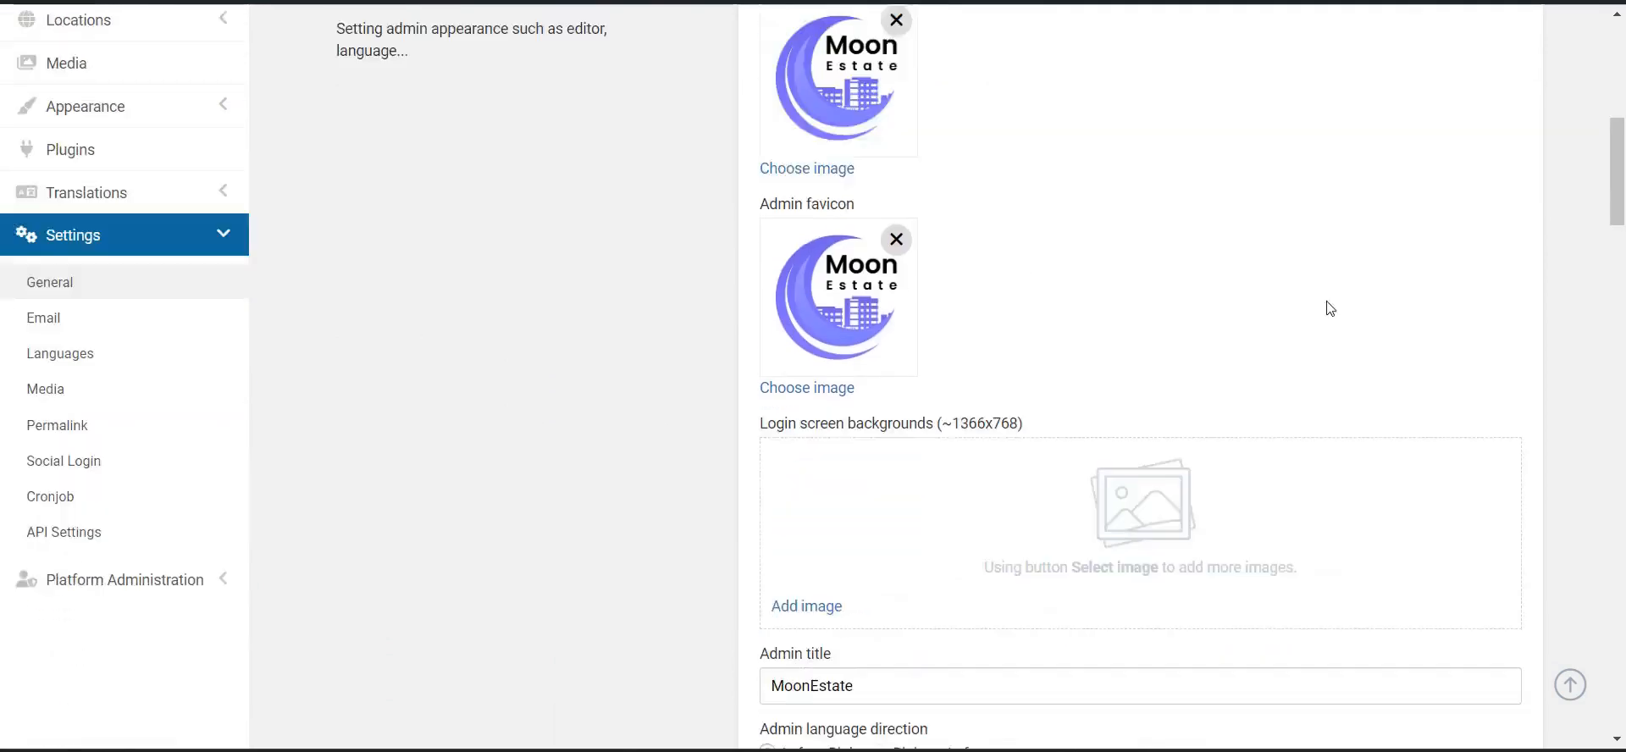
{"action": "scroll", "coordinate": [919, 378], "scroll_direction": "down", "scroll_amount": 2}
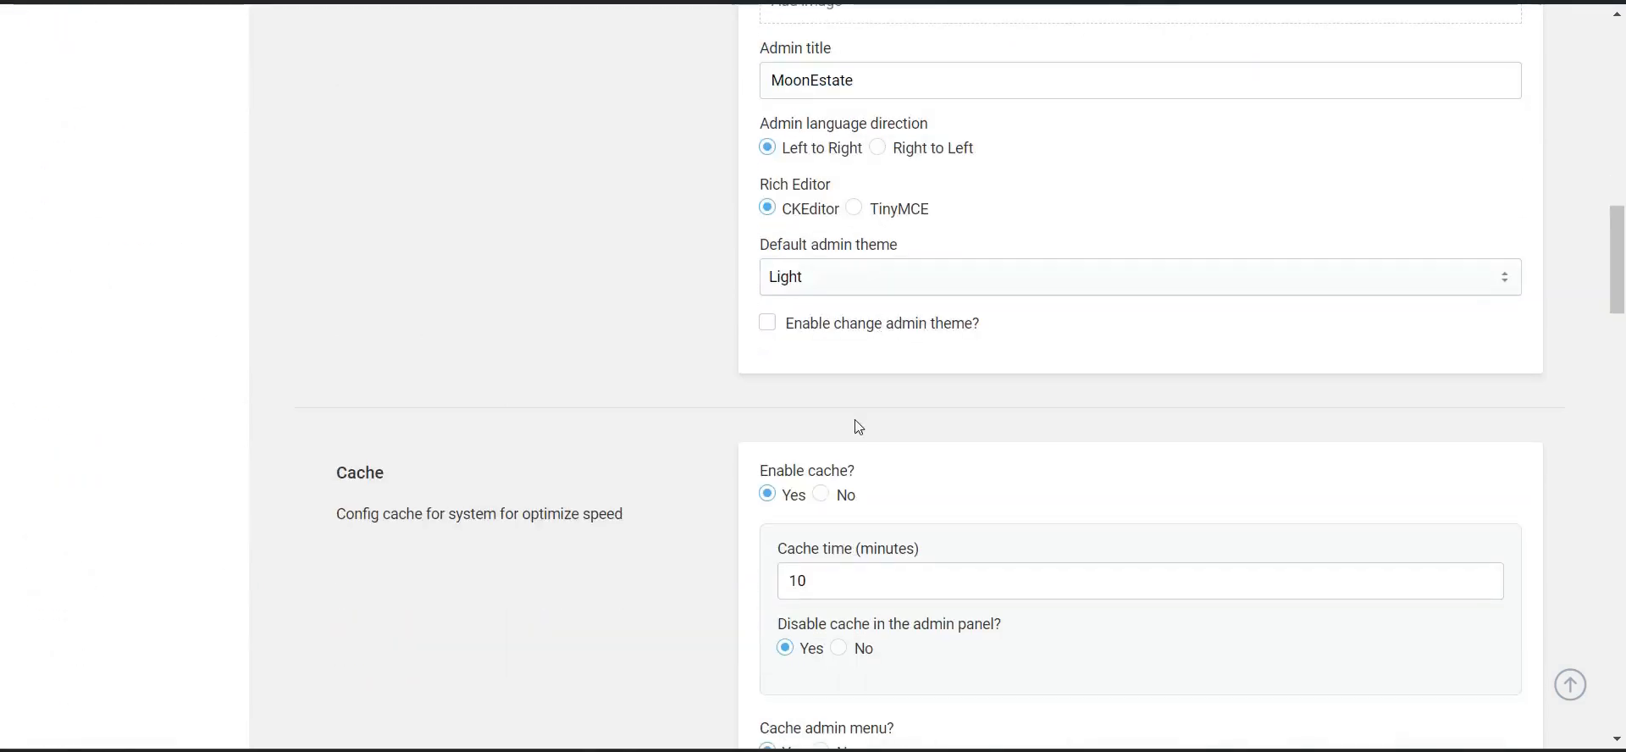
{"action": "scroll", "coordinate": [838, 511], "scroll_direction": "down", "scroll_amount": 5}
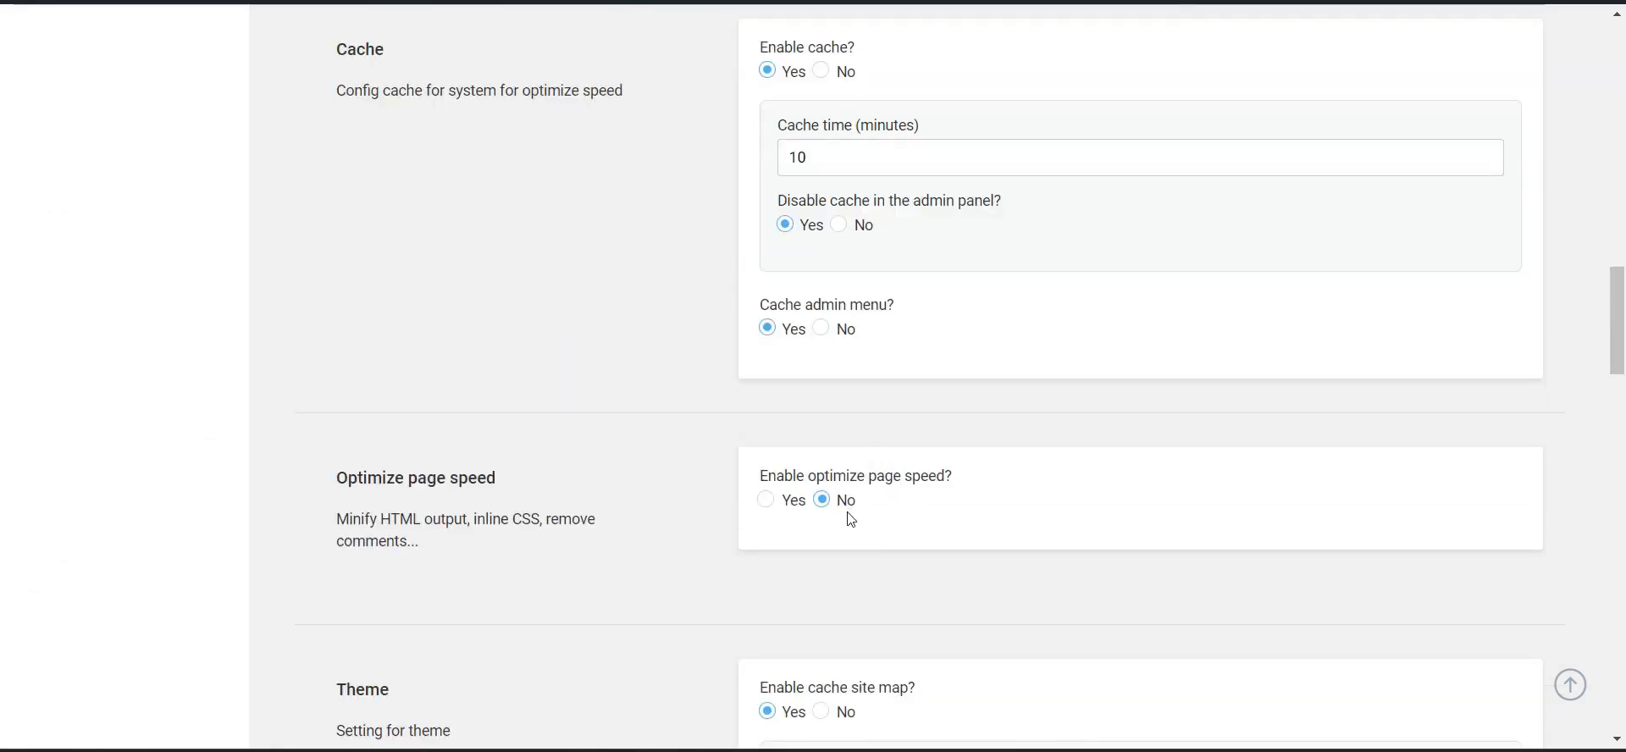
{"action": "scroll", "coordinate": [918, 513], "scroll_direction": "down", "scroll_amount": 3}
{"action": "scroll", "coordinate": [647, 436], "scroll_direction": "down", "scroll_amount": 4}
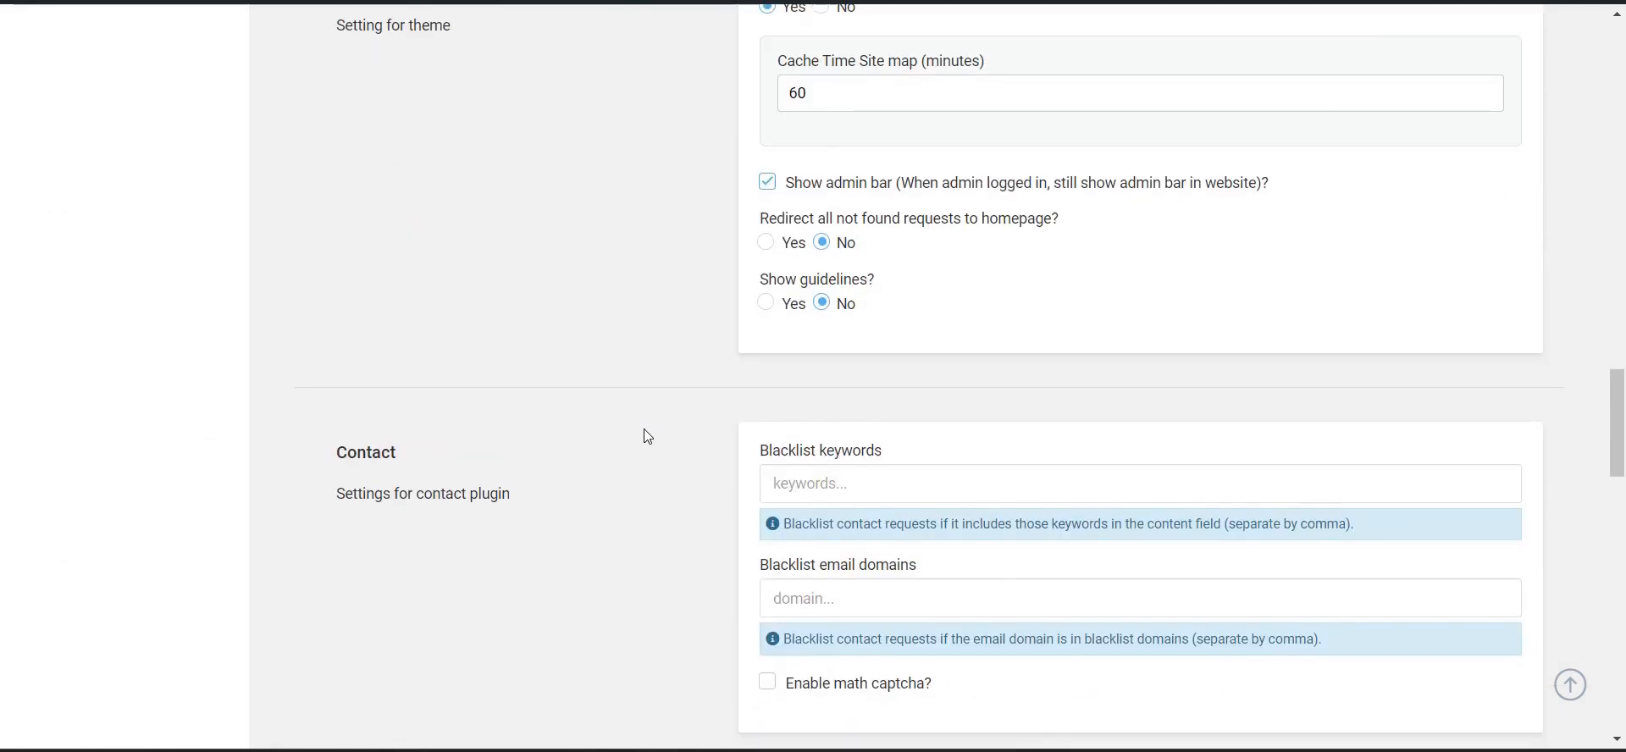
{"action": "scroll", "coordinate": [646, 425], "scroll_direction": "down", "scroll_amount": 5}
{"action": "scroll", "coordinate": [356, 392], "scroll_direction": "down", "scroll_amount": 15}
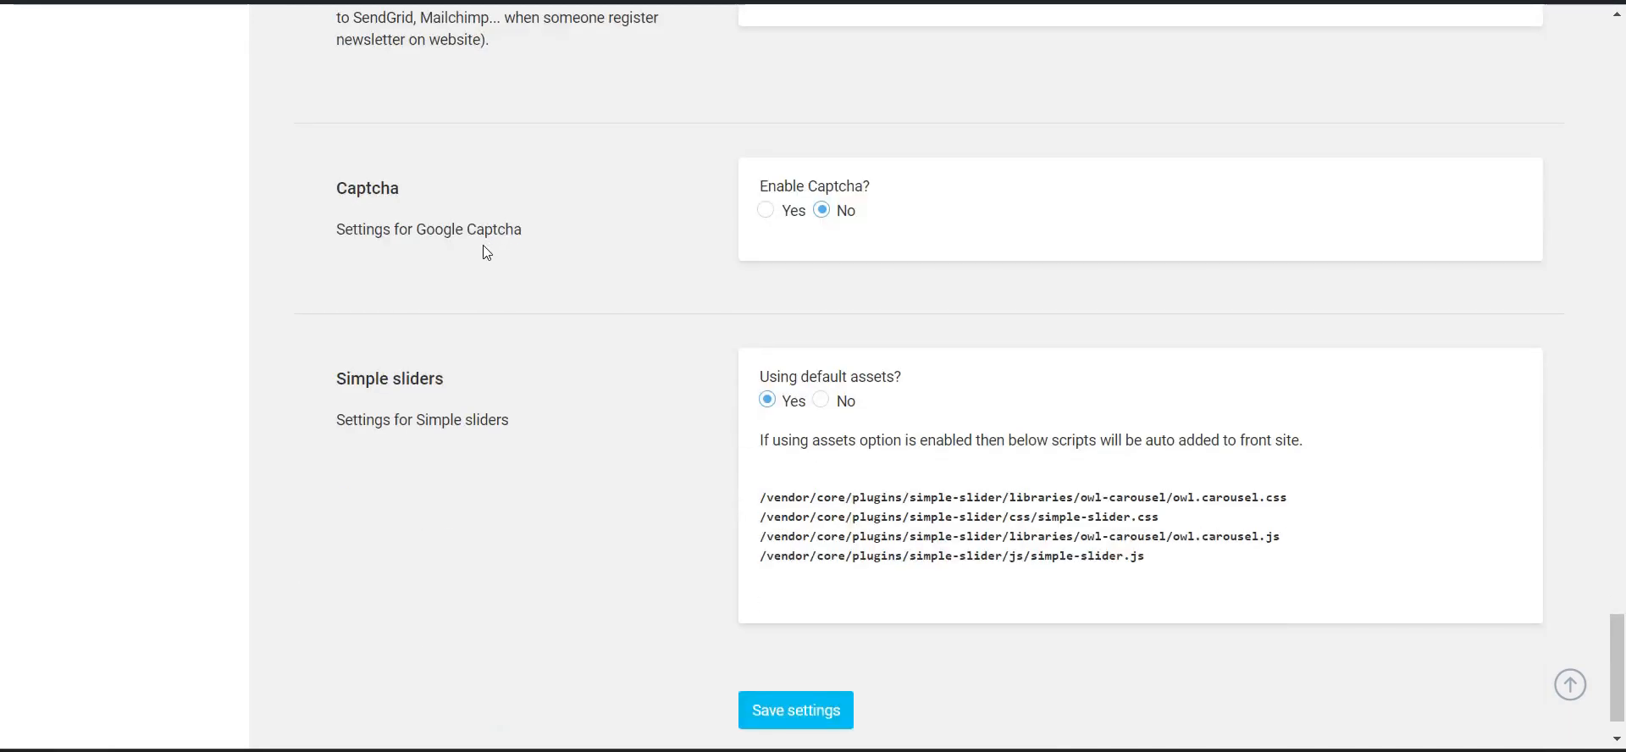
{"action": "scroll", "coordinate": [556, 272], "scroll_direction": "down", "scroll_amount": 1}
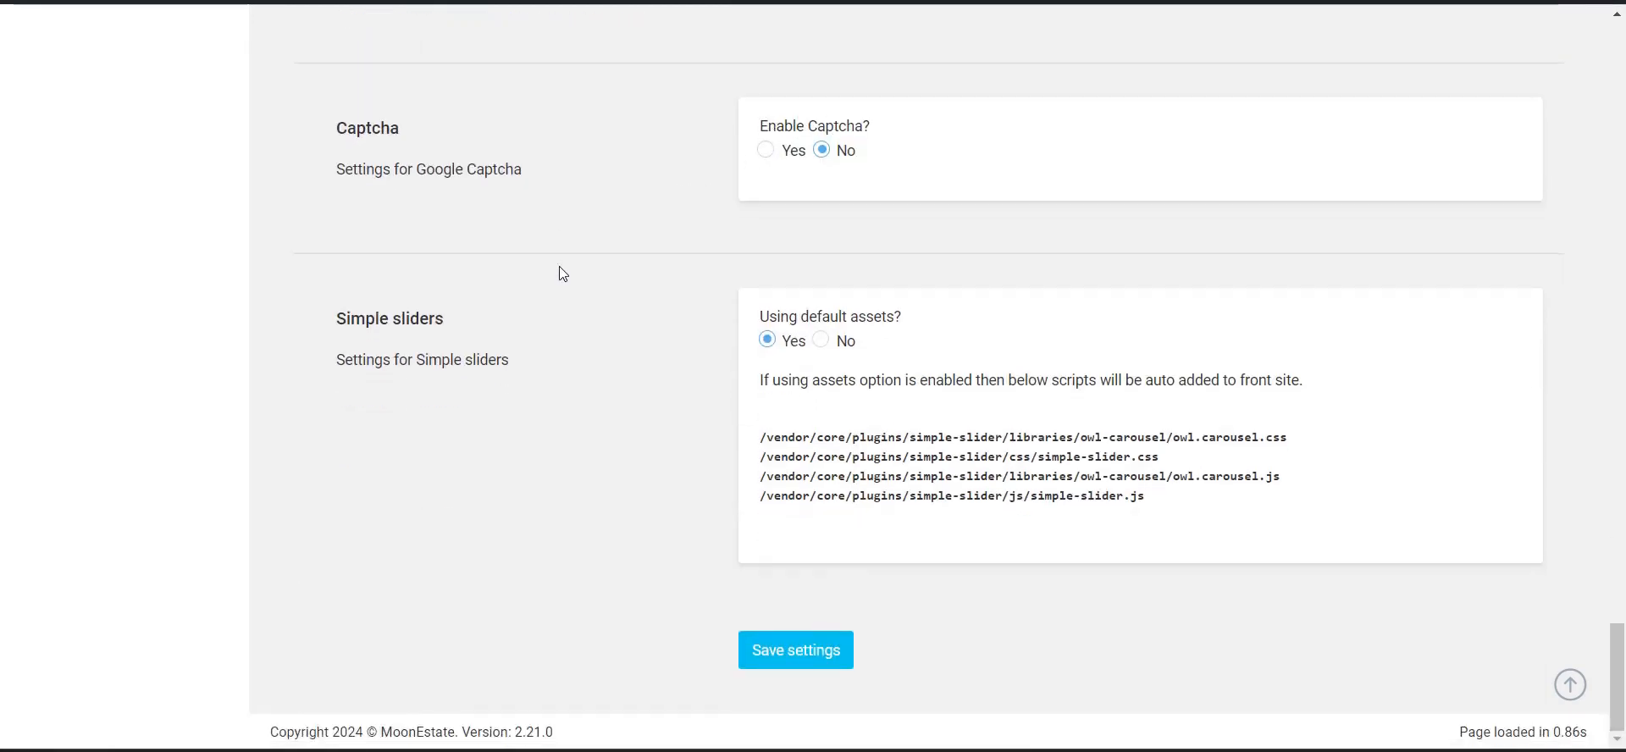
{"action": "scroll", "coordinate": [624, 481], "scroll_direction": "up", "scroll_amount": 2}
{"action": "scroll", "coordinate": [683, 461], "scroll_direction": "down", "scroll_amount": 2}
{"action": "scroll", "coordinate": [551, 462], "scroll_direction": "up", "scroll_amount": 12}
{"action": "scroll", "coordinate": [474, 456], "scroll_direction": "up", "scroll_amount": 15}
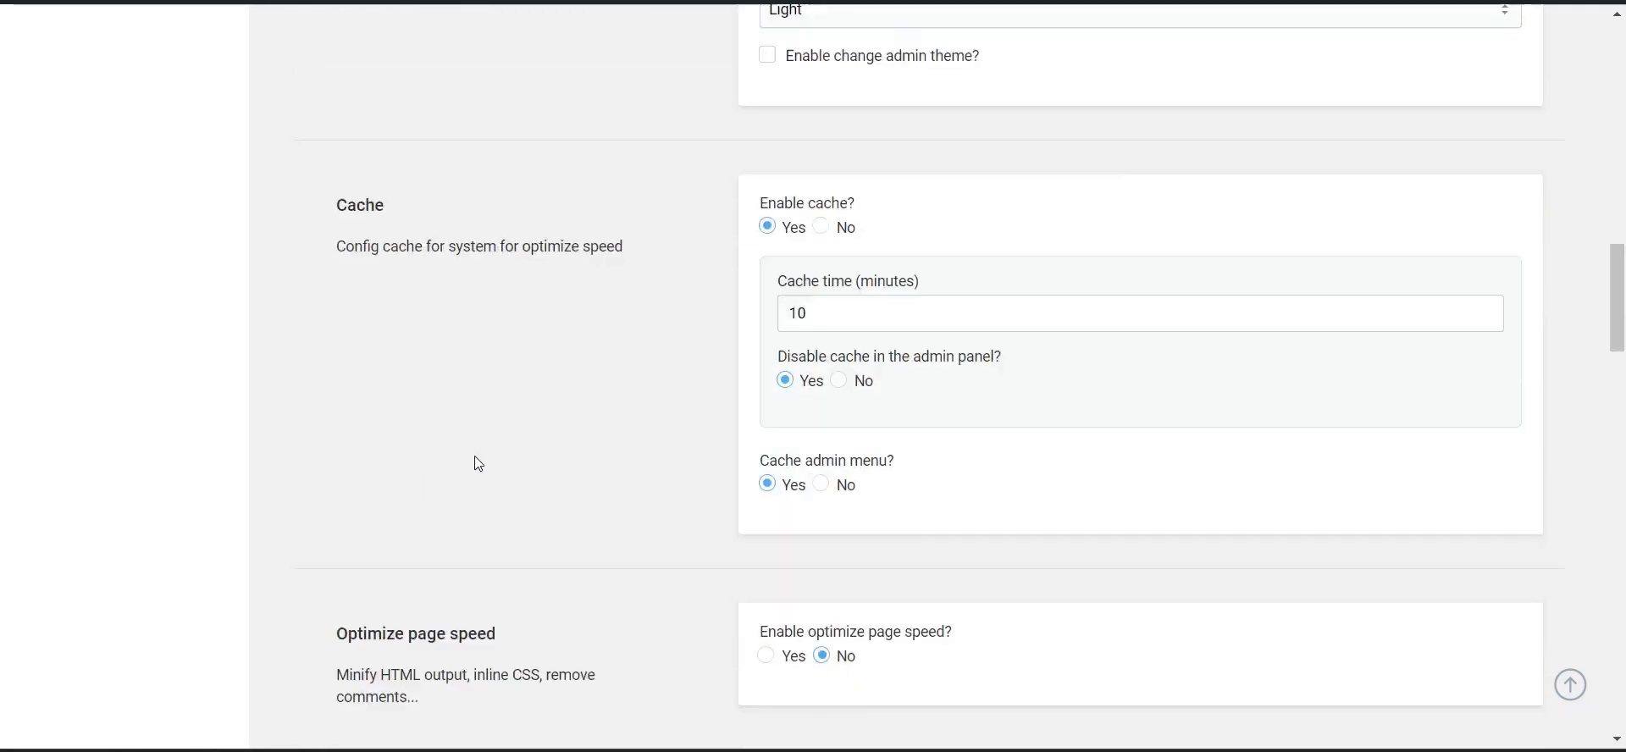
{"action": "scroll", "coordinate": [475, 456], "scroll_direction": "down", "scroll_amount": 5}
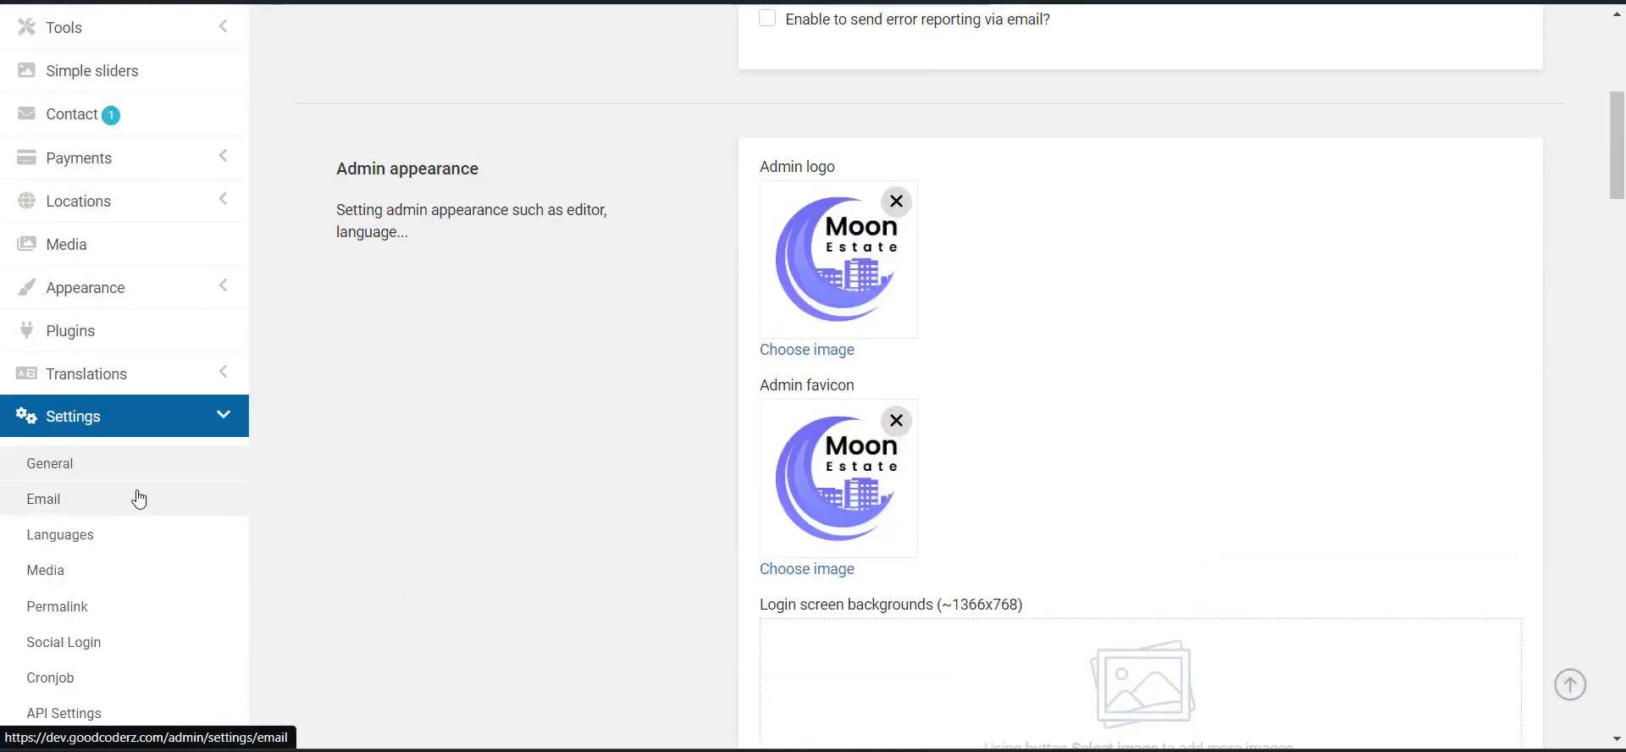
{"action": "left_click", "coordinate": [213, 495]}
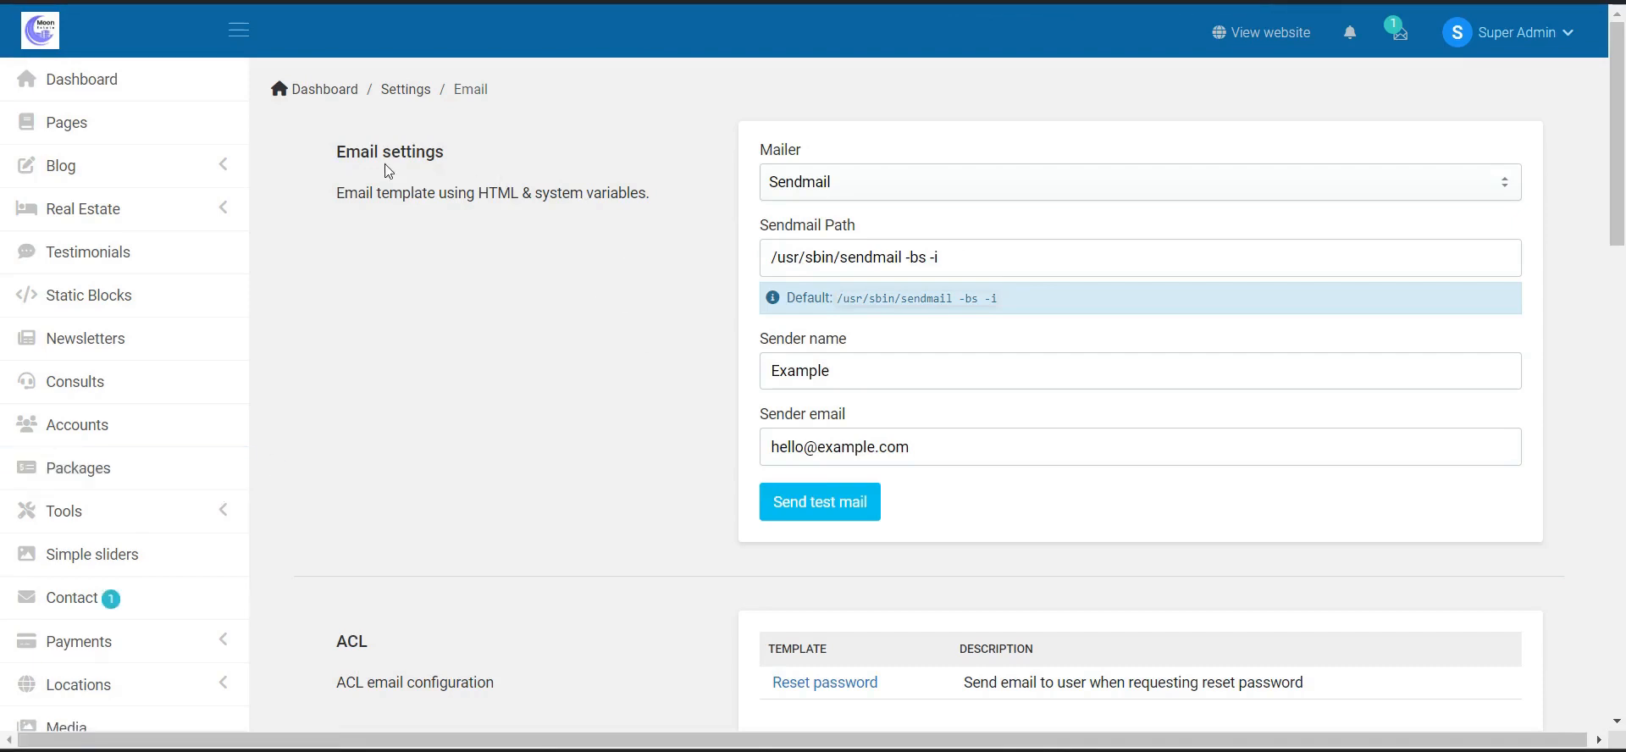
- Review the Sendmail email settings, then the Languages settings page
{"action": "scroll", "coordinate": [572, 301], "scroll_direction": "down", "scroll_amount": 10}
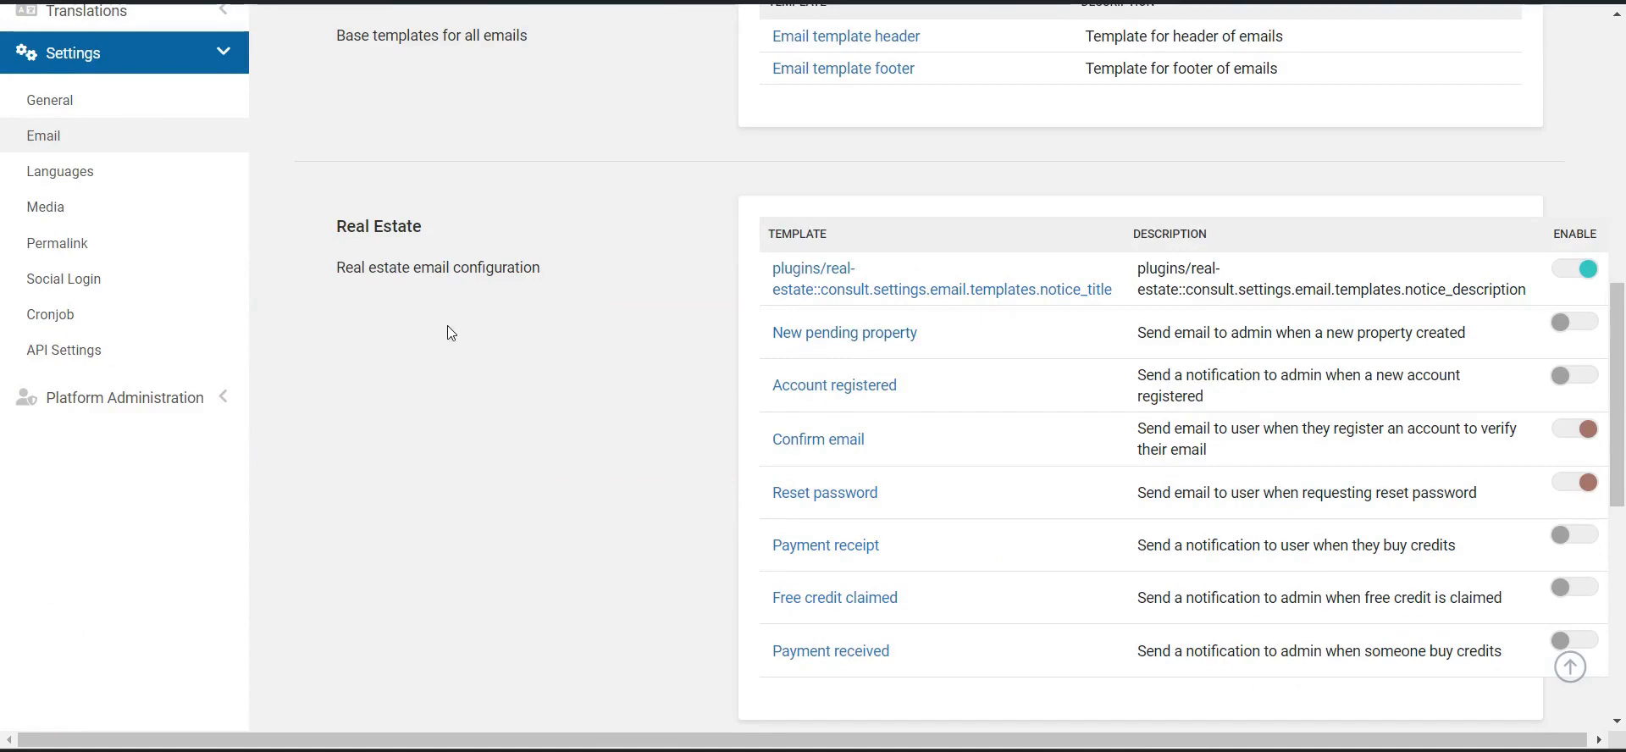
{"action": "scroll", "coordinate": [475, 369], "scroll_direction": "down", "scroll_amount": 6}
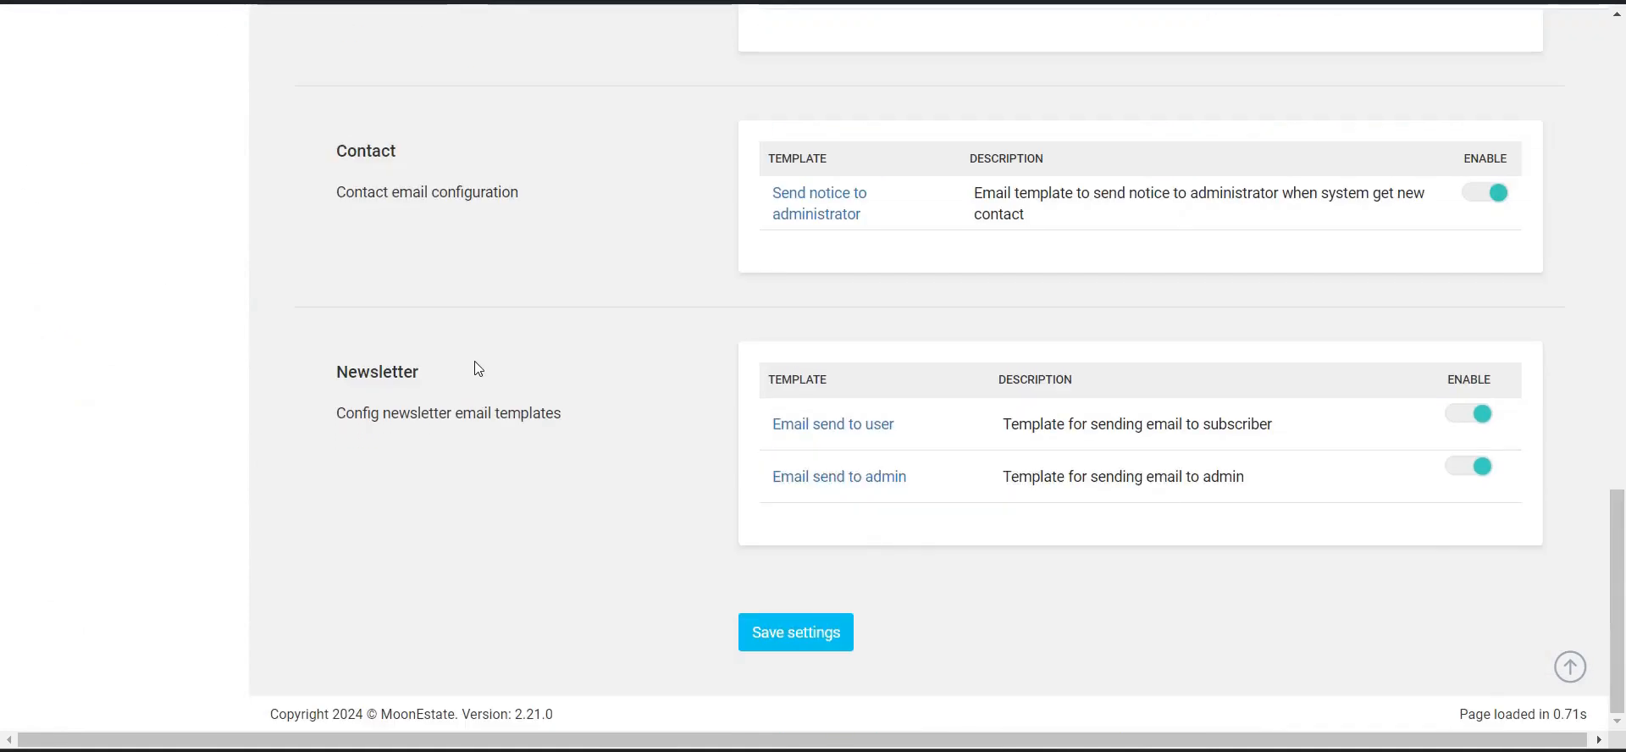
{"action": "scroll", "coordinate": [464, 338], "scroll_direction": "up", "scroll_amount": 7}
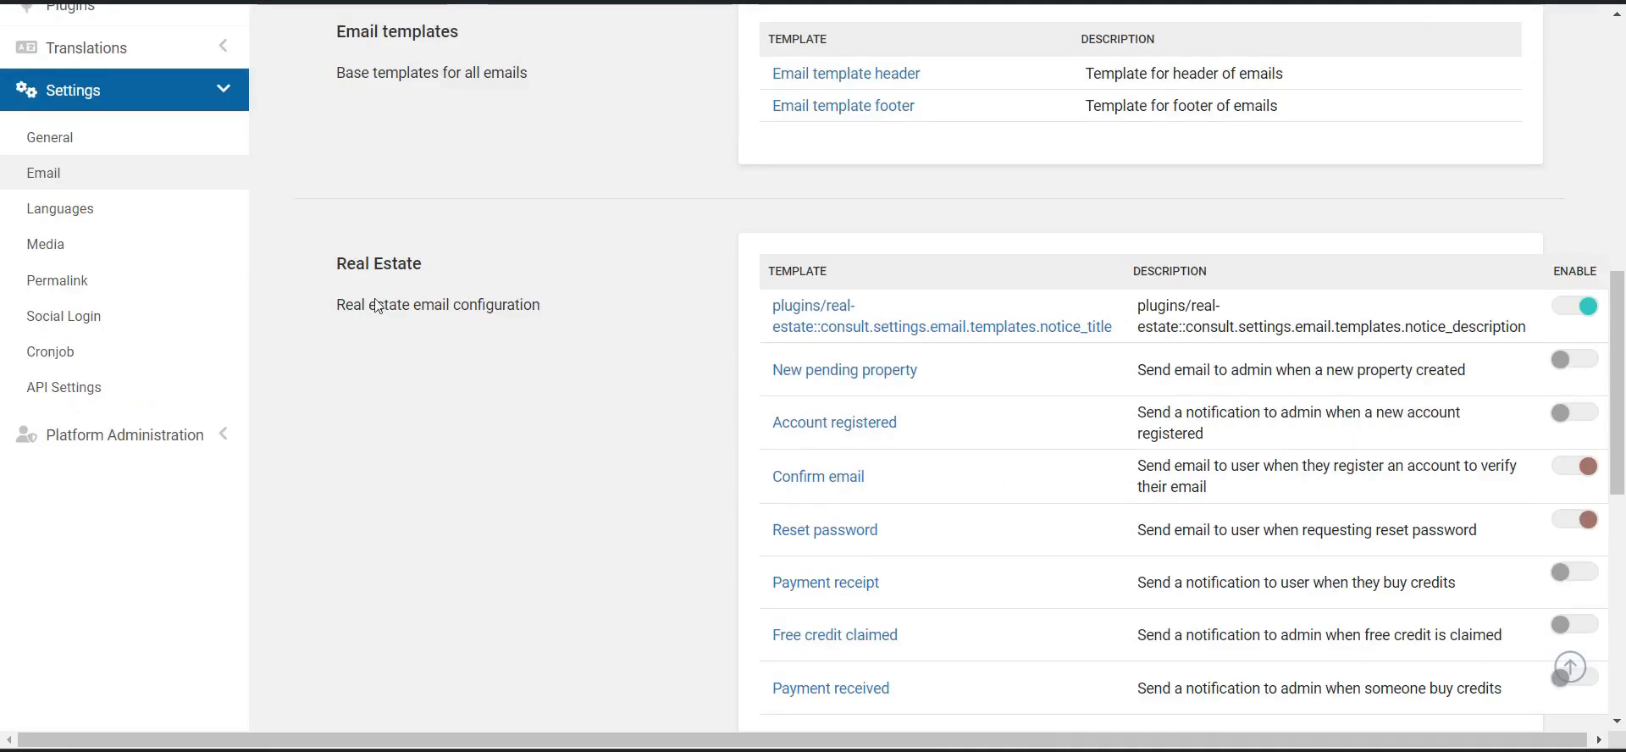
{"action": "left_click", "coordinate": [99, 227]}
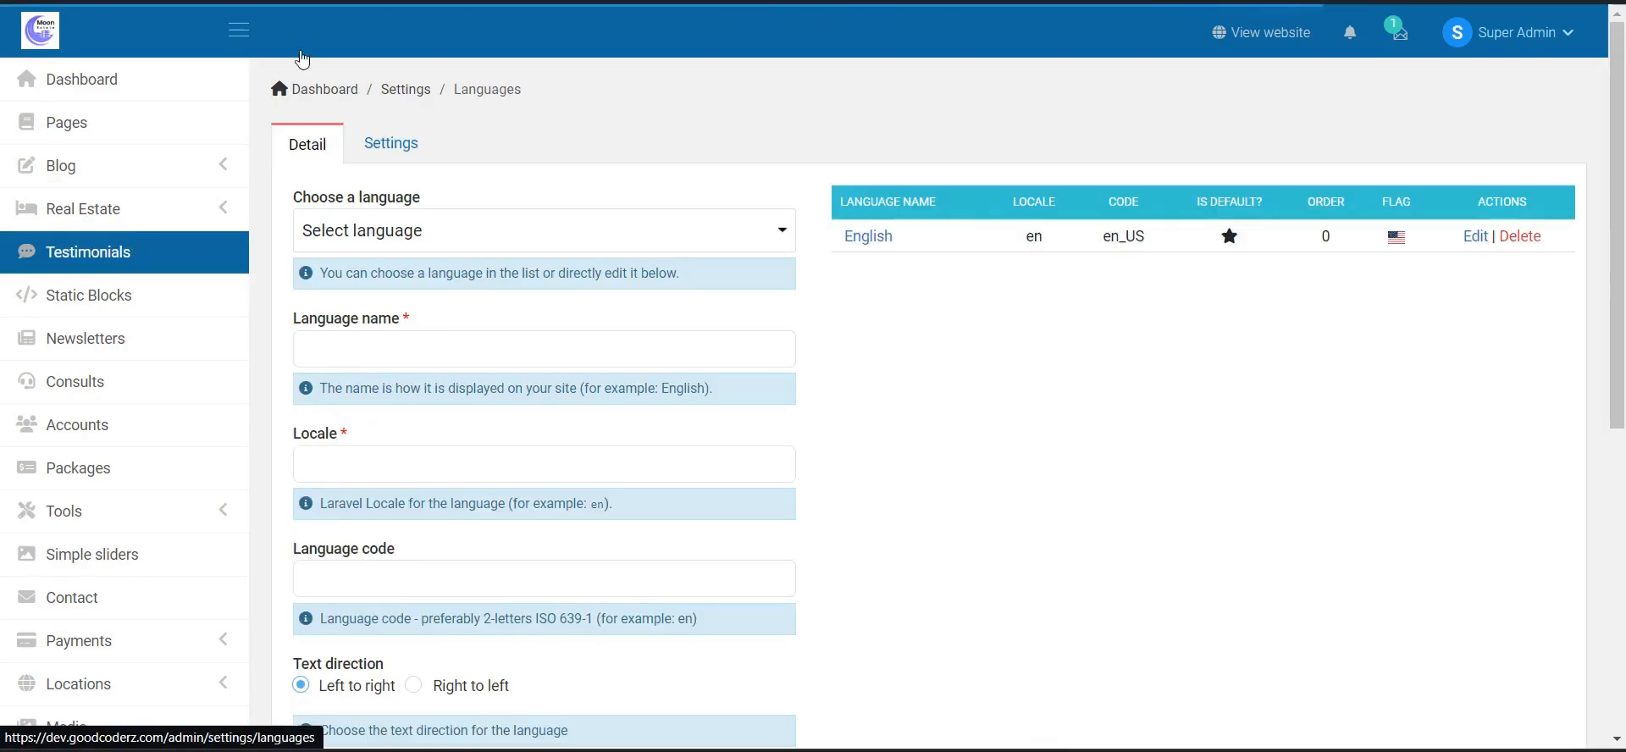
{"action": "scroll", "coordinate": [962, 309], "scroll_direction": "down", "scroll_amount": 7}
- Try Add new language with empty fields, then view the language Settings tab
{"action": "left_click", "coordinate": [354, 455]}
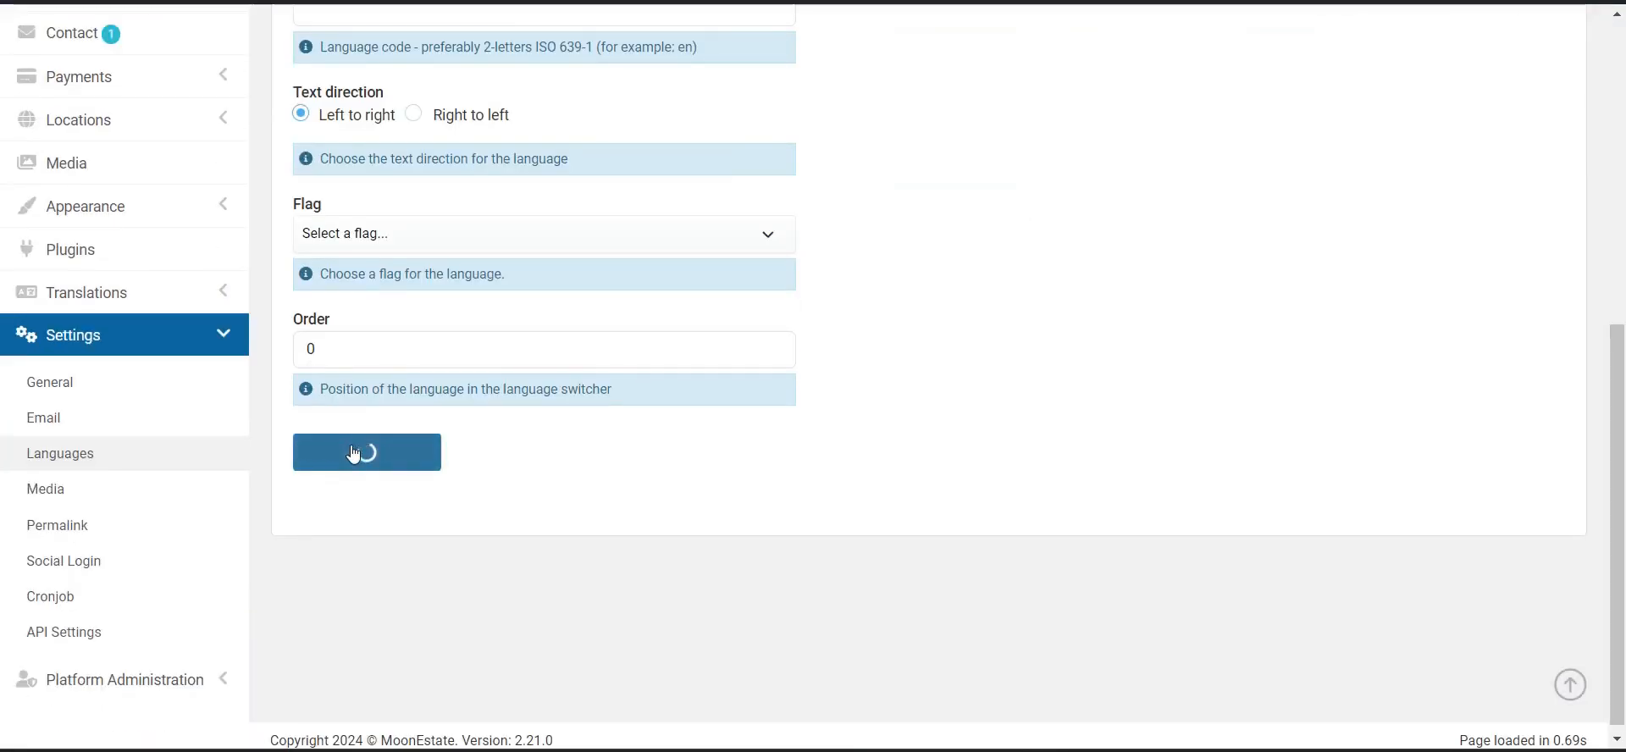
{"action": "scroll", "coordinate": [777, 329], "scroll_direction": "up", "scroll_amount": 3}
{"action": "scroll", "coordinate": [777, 329], "scroll_direction": "up", "scroll_amount": 4}
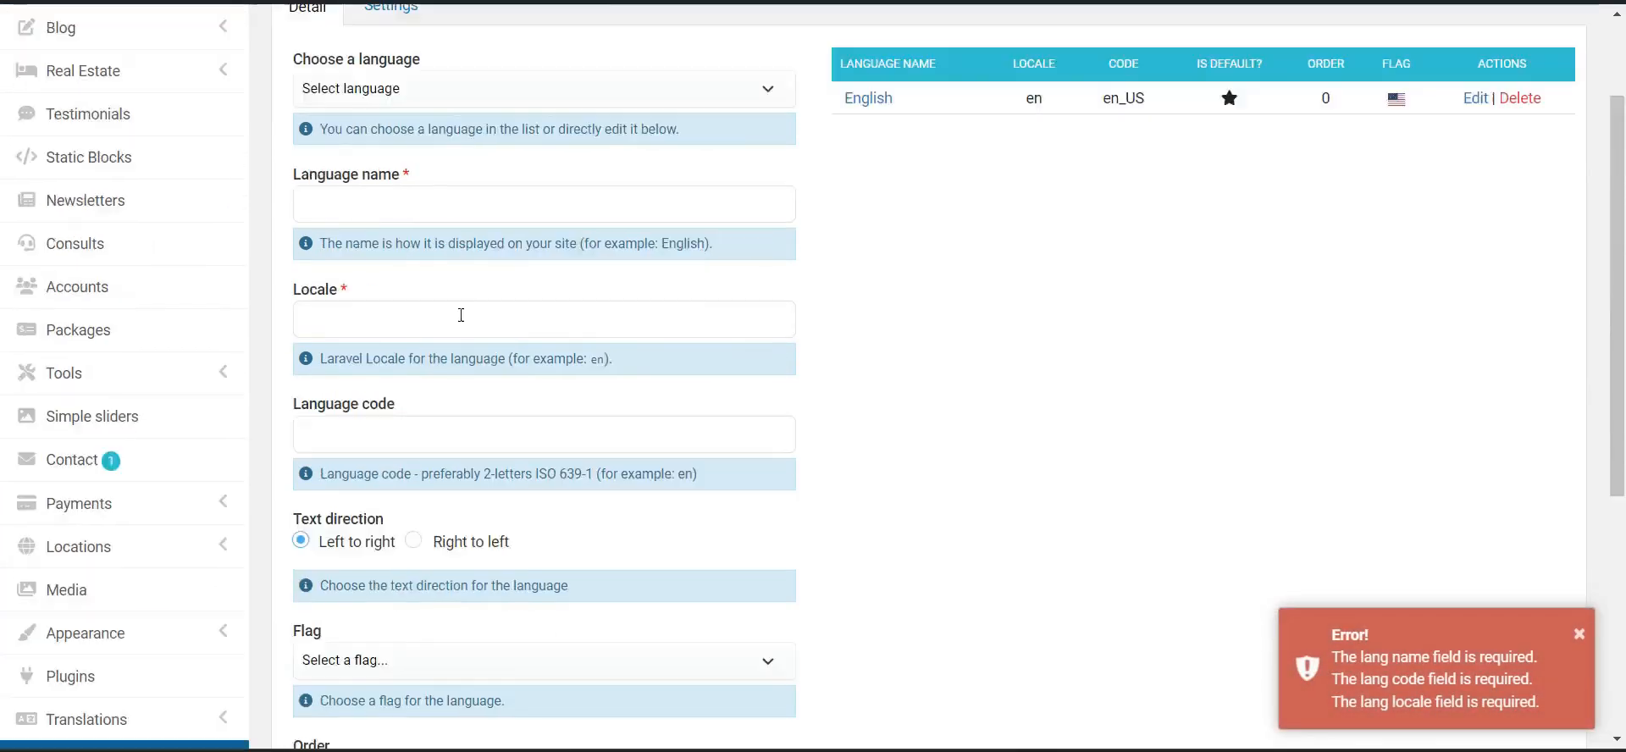
{"action": "left_click", "coordinate": [397, 150]}
{"action": "scroll", "coordinate": [156, 392], "scroll_direction": "down", "scroll_amount": 6}
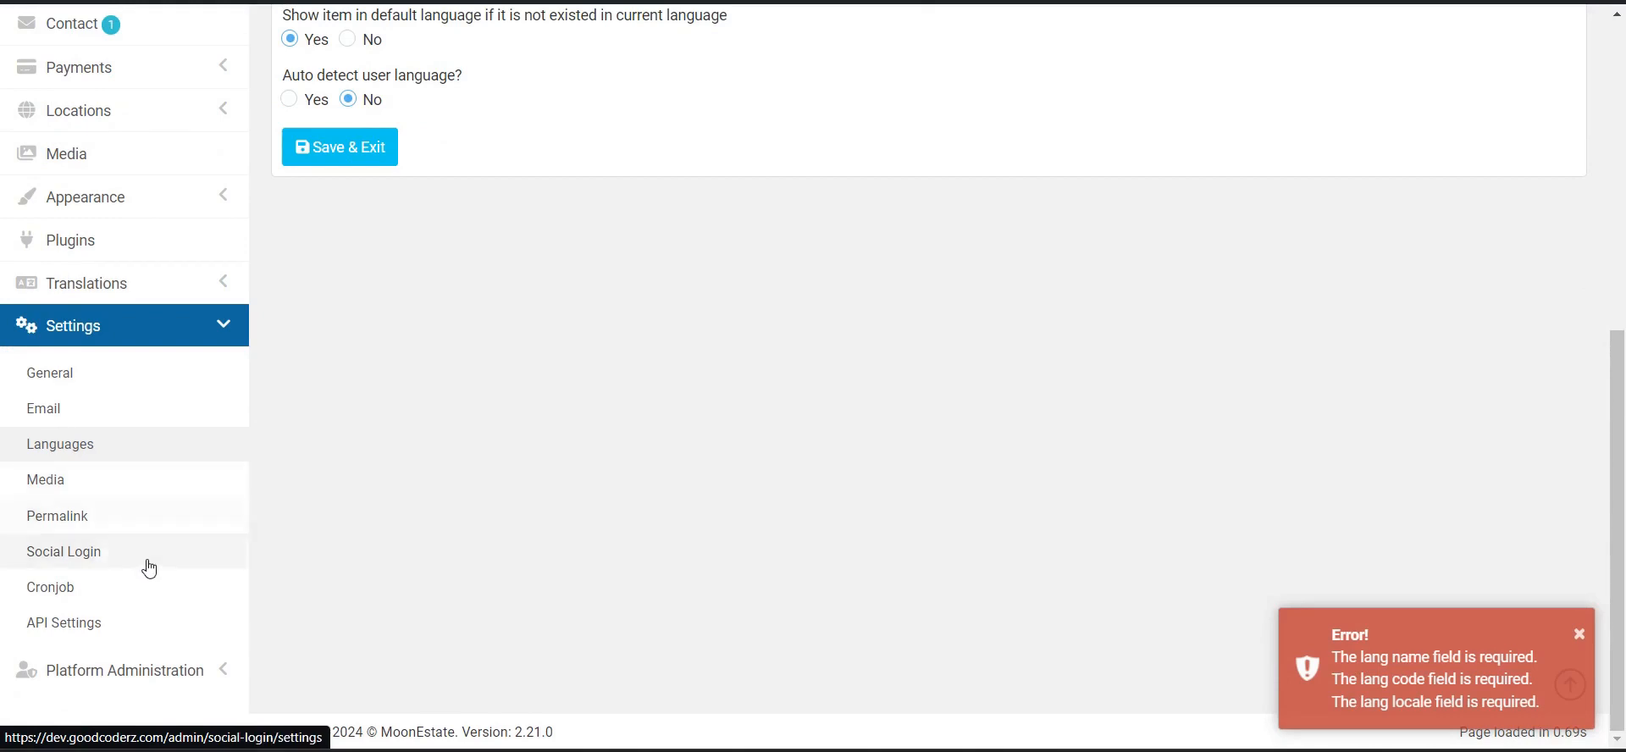
{"action": "left_click", "coordinate": [143, 556]}
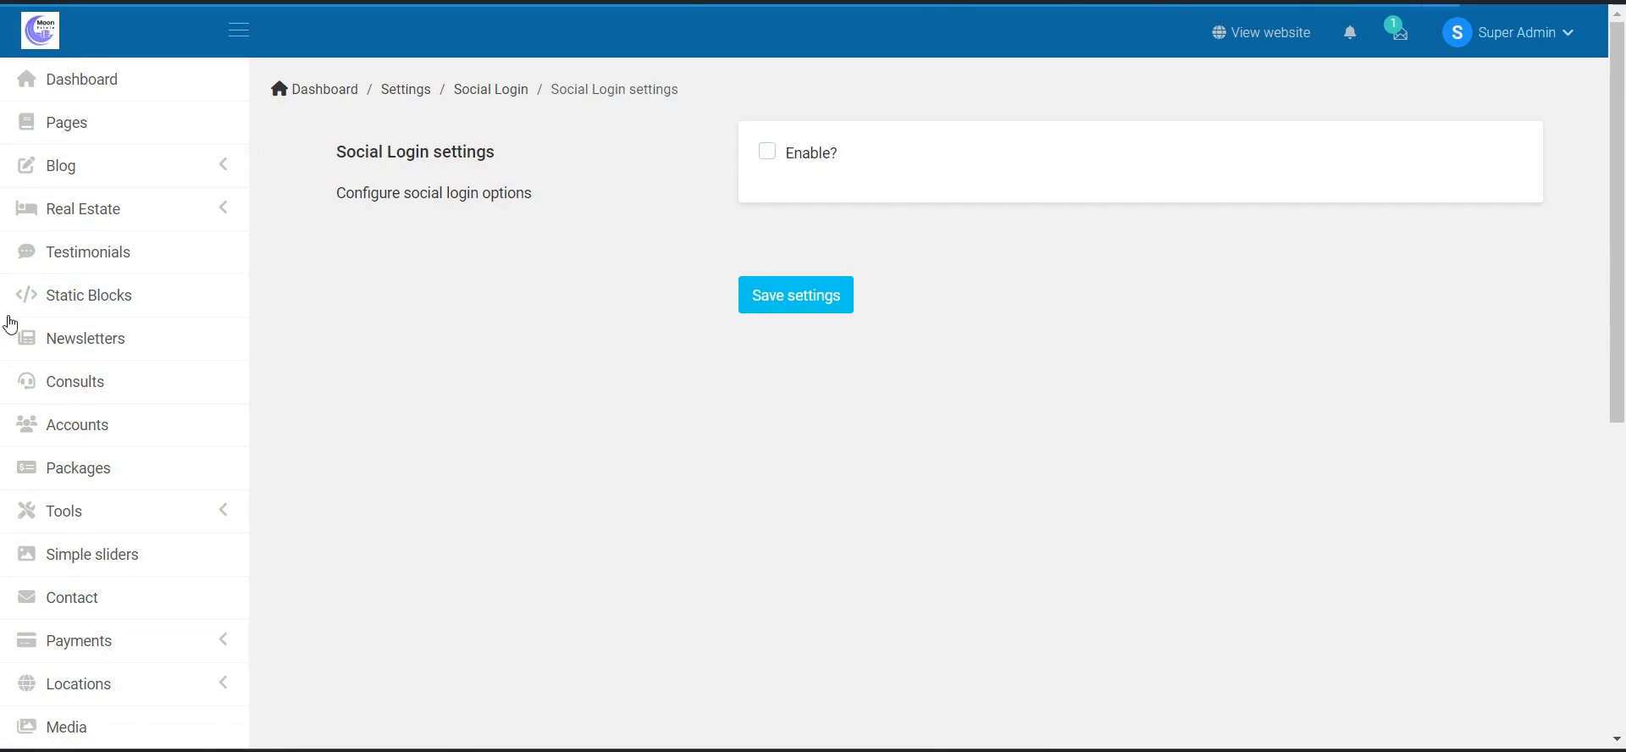
- Expand Platform Administration and view the Roles and Permissions list
{"action": "scroll", "coordinate": [181, 414], "scroll_direction": "down", "scroll_amount": 7}
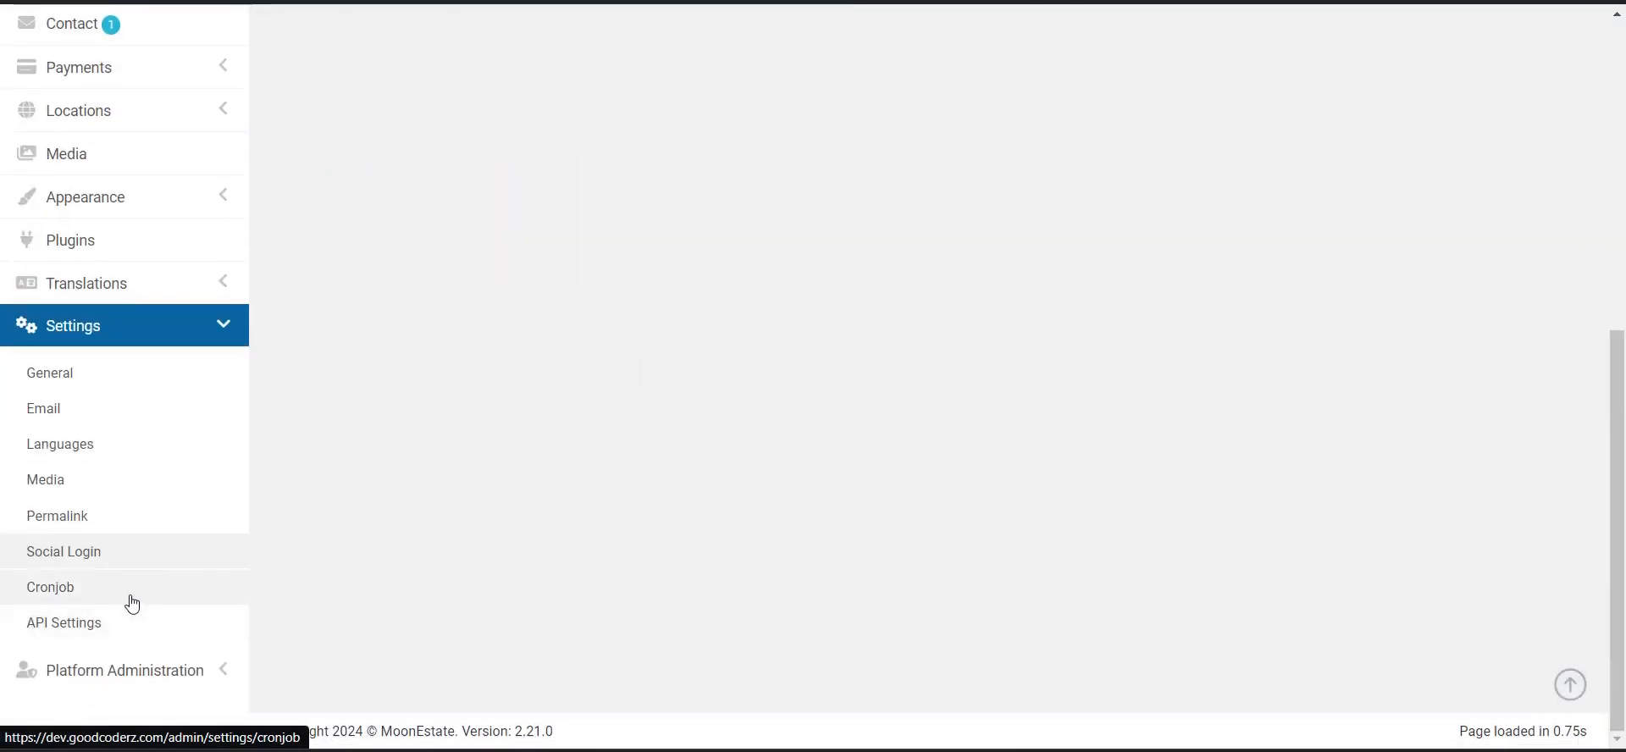
{"action": "left_click", "coordinate": [195, 668]}
{"action": "scroll", "coordinate": [175, 465], "scroll_direction": "down", "scroll_amount": 3}
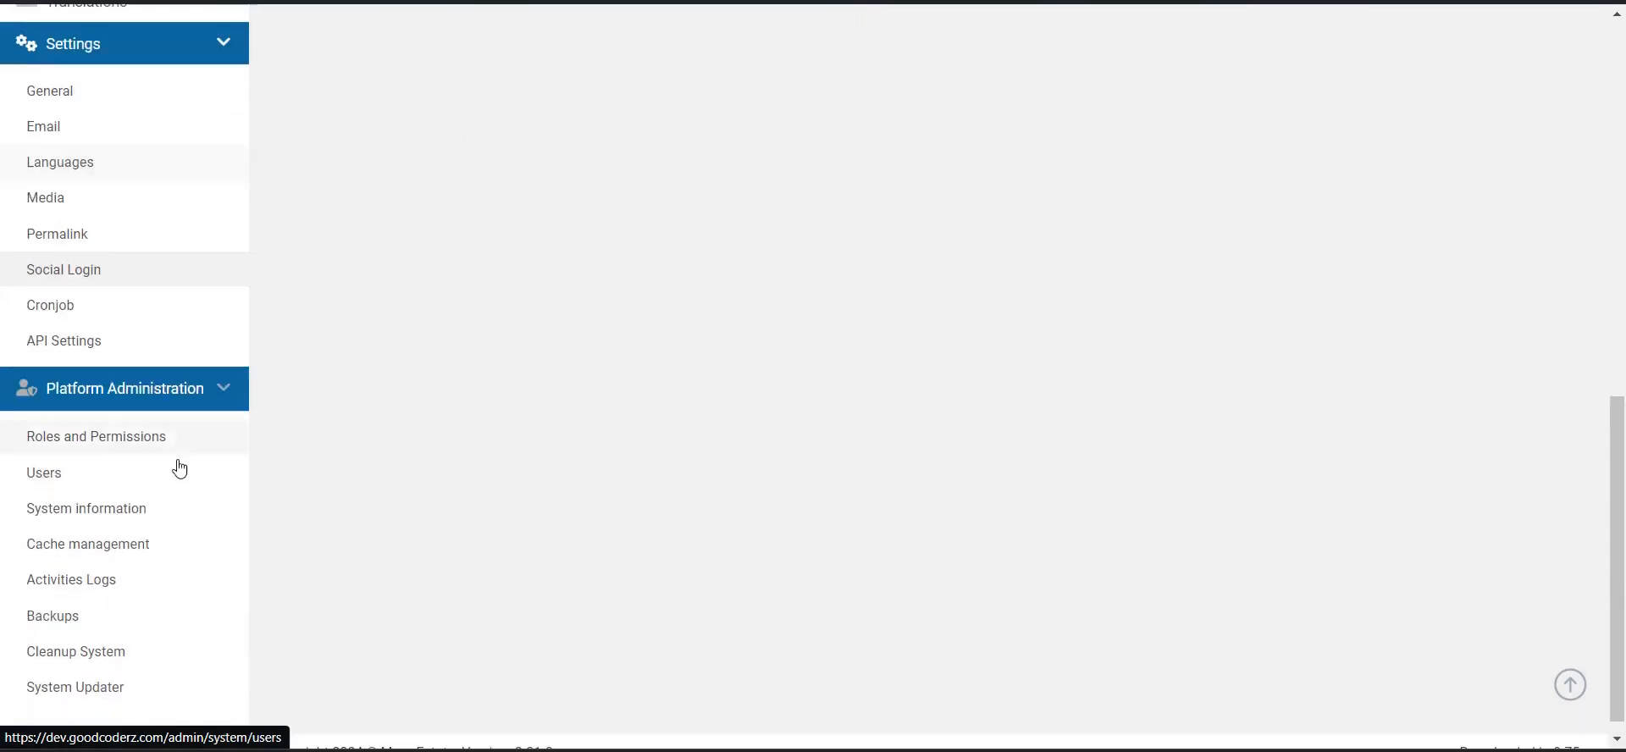
{"action": "left_click", "coordinate": [222, 462]}
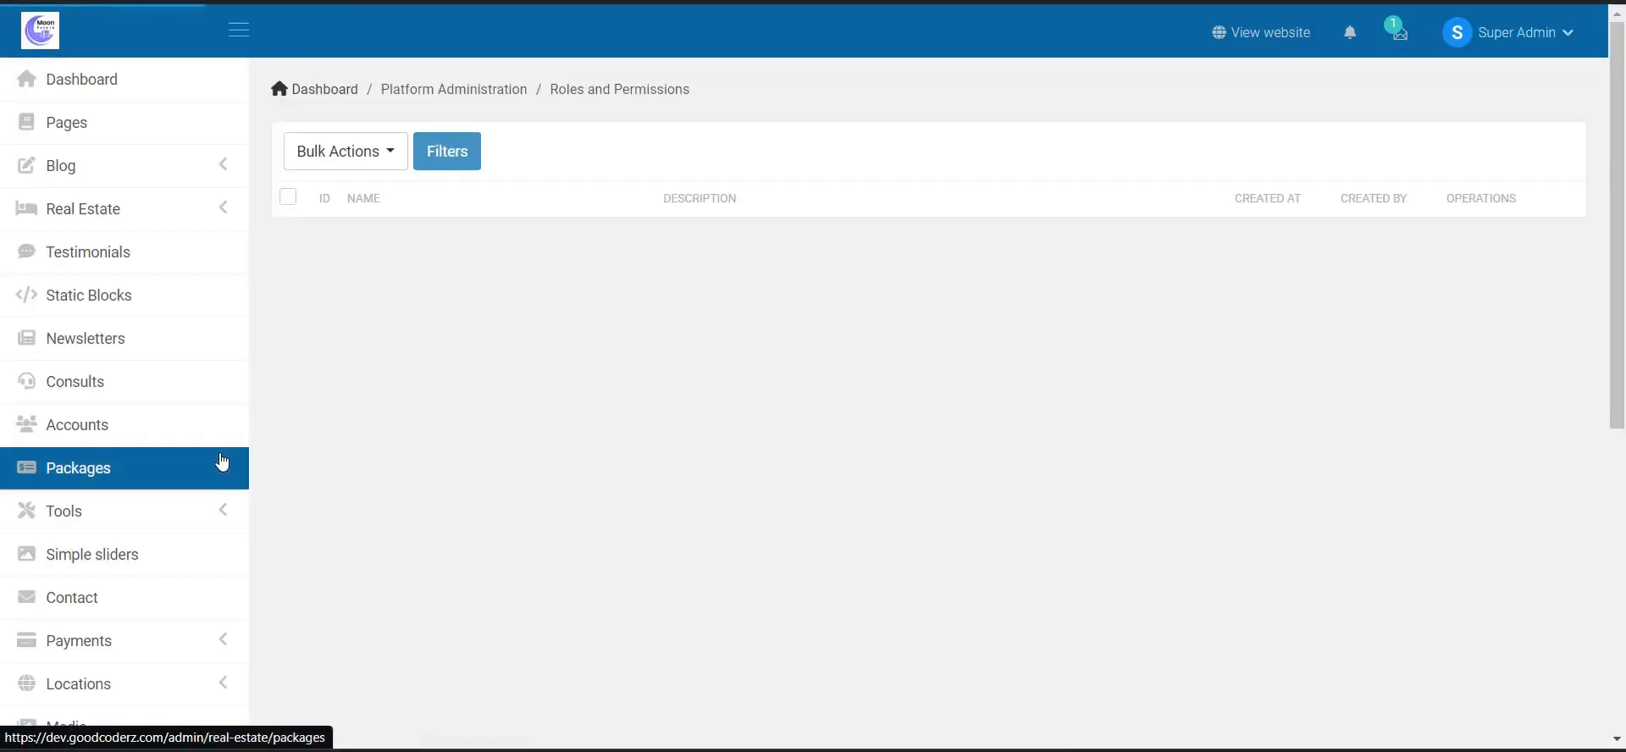
{"action": "scroll", "coordinate": [90, 418], "scroll_direction": "down", "scroll_amount": 7}
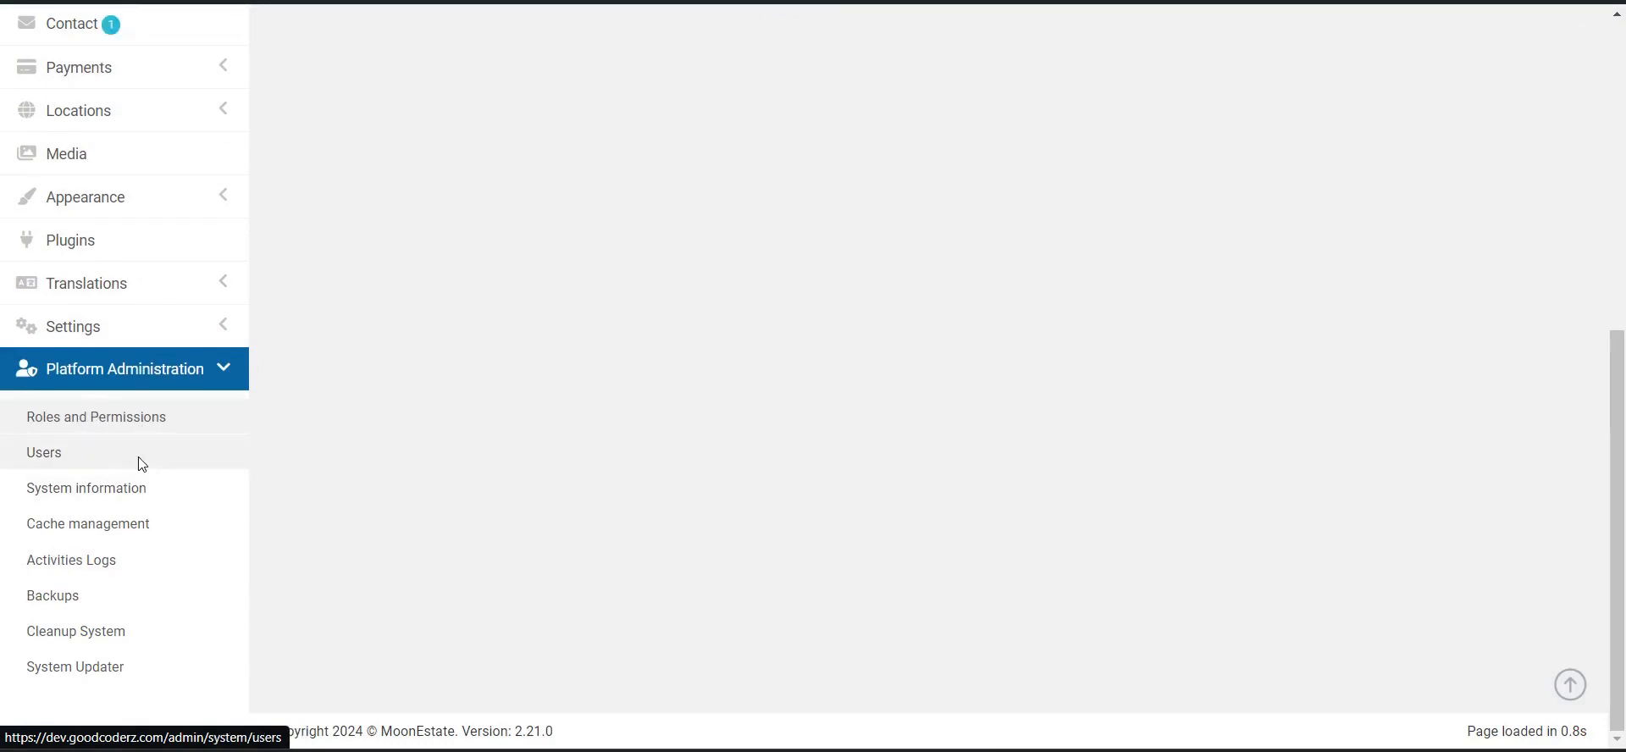
- Open and reload the admin Users list with username, email, role and status columns
{"action": "left_click", "coordinate": [44, 453]}
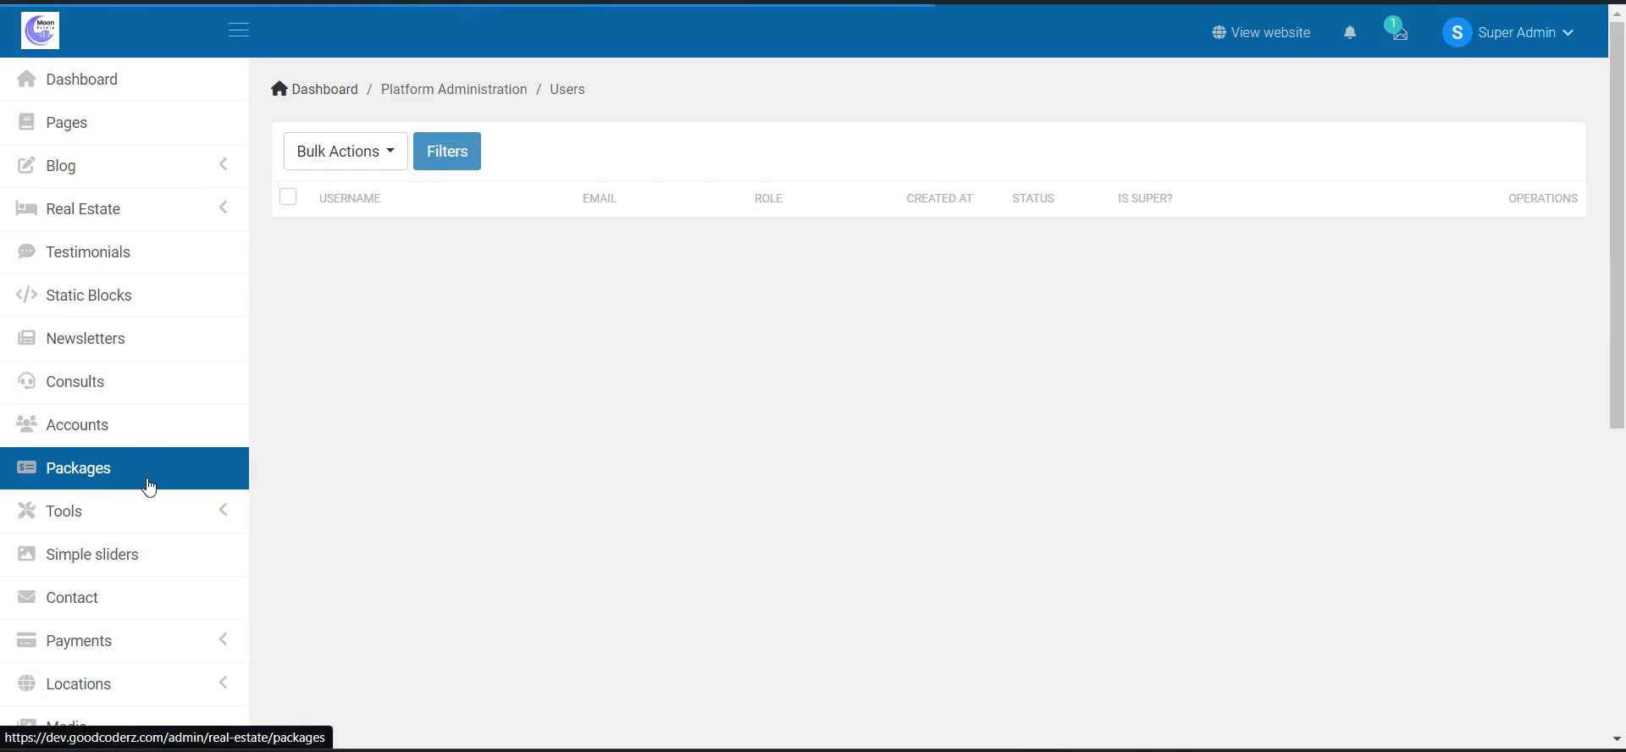
{"action": "scroll", "coordinate": [159, 498], "scroll_direction": "down", "scroll_amount": 7}
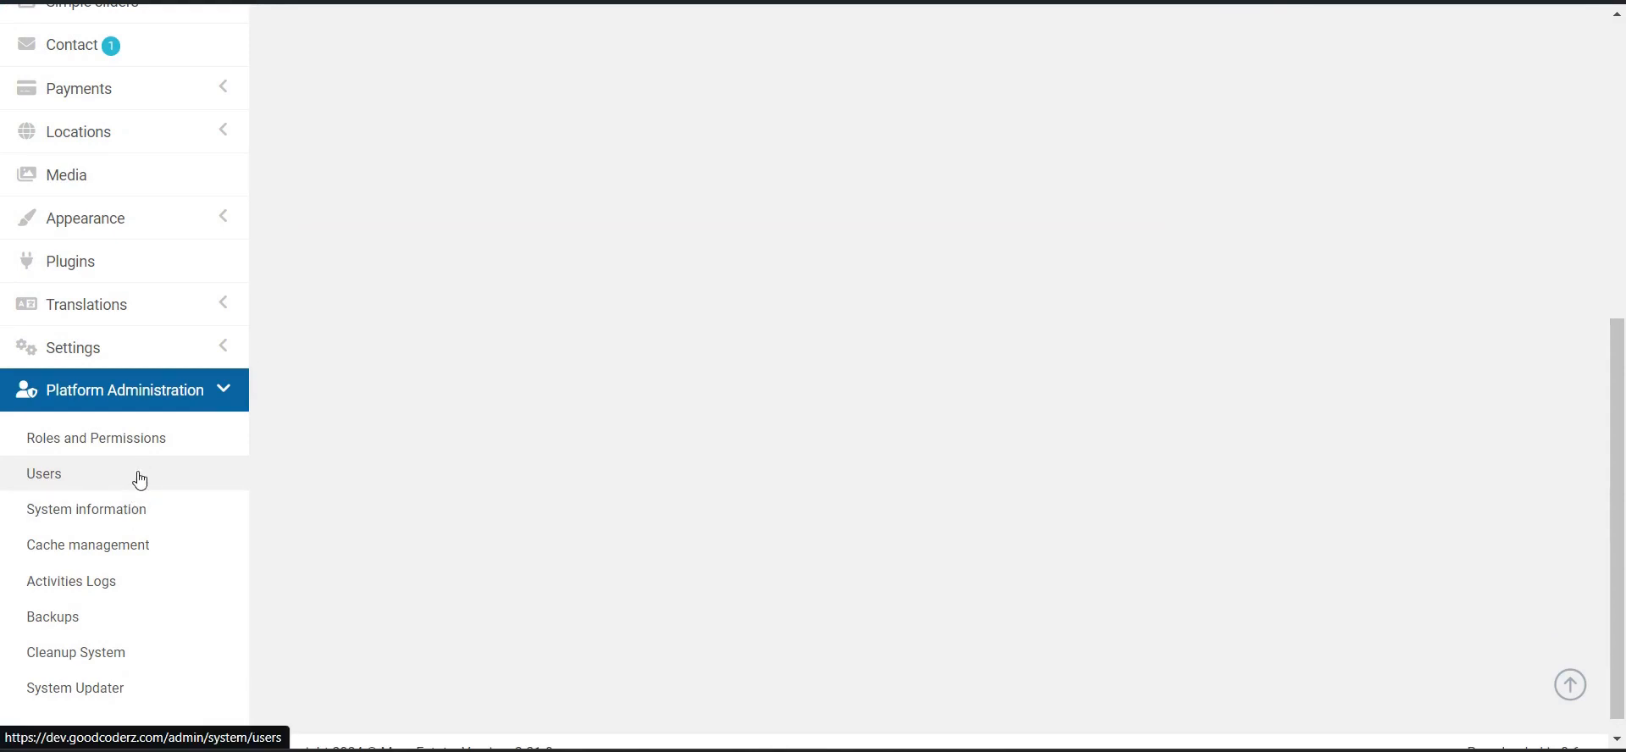
{"action": "left_click", "coordinate": [149, 482]}
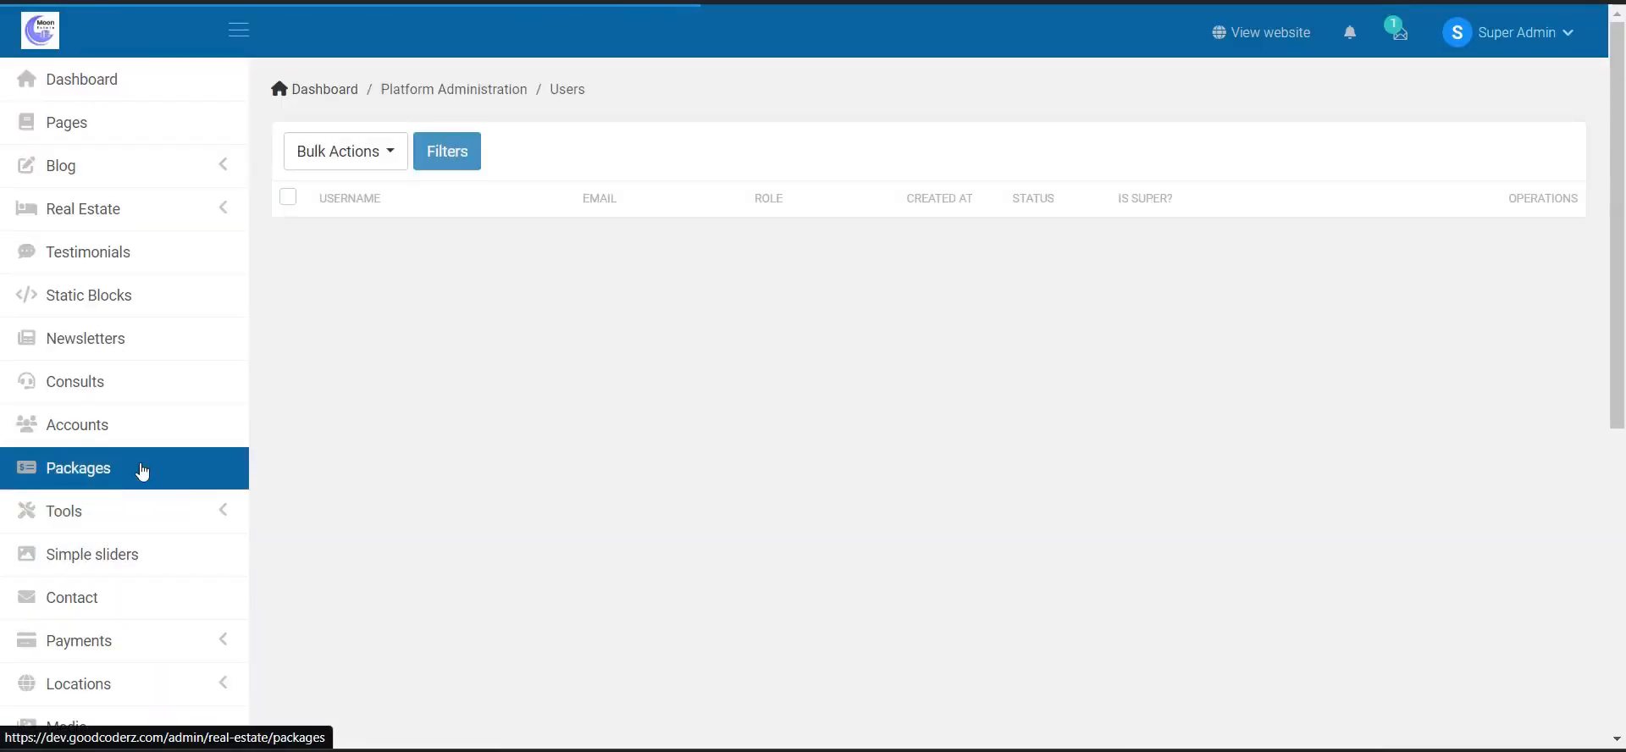
{"action": "scroll", "coordinate": [149, 470], "scroll_direction": "down", "scroll_amount": 7}
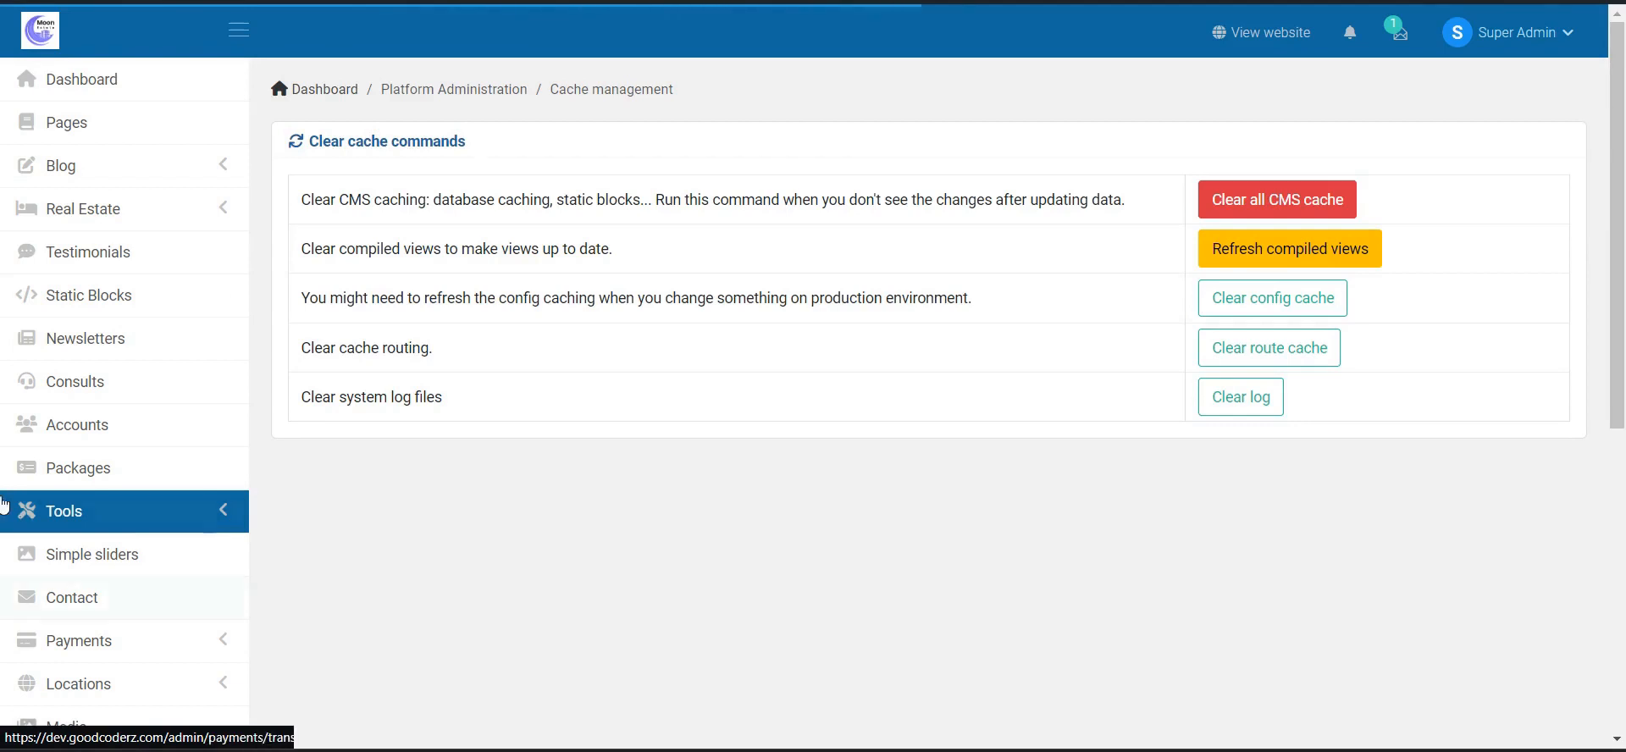
- Open Platform Administration > Activities Logs and scroll to the pagination of its 23 login/logout records
{"action": "scroll", "coordinate": [708, 541], "scroll_direction": "down", "scroll_amount": 6}
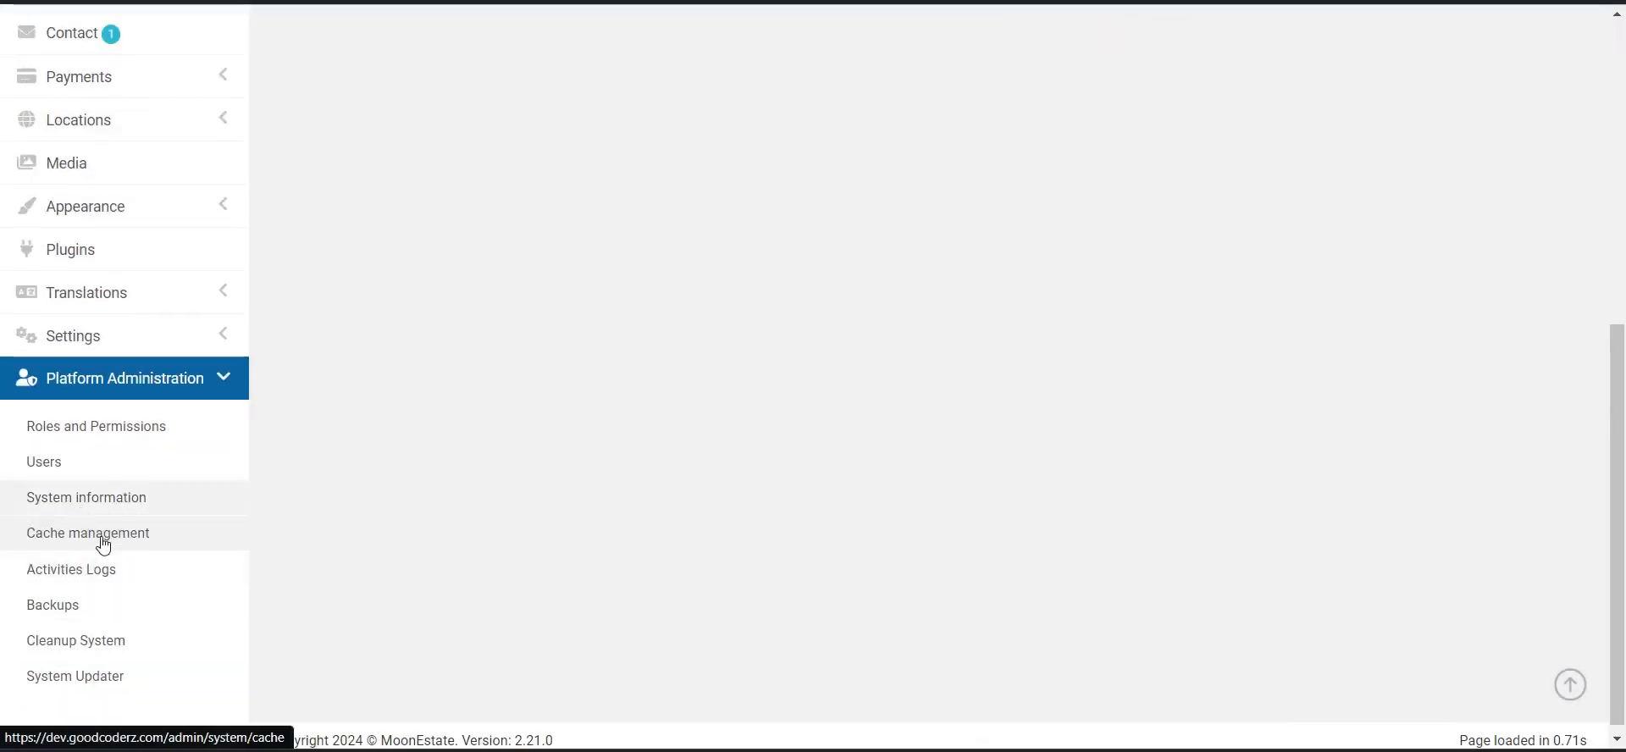
{"action": "left_click", "coordinate": [166, 574]}
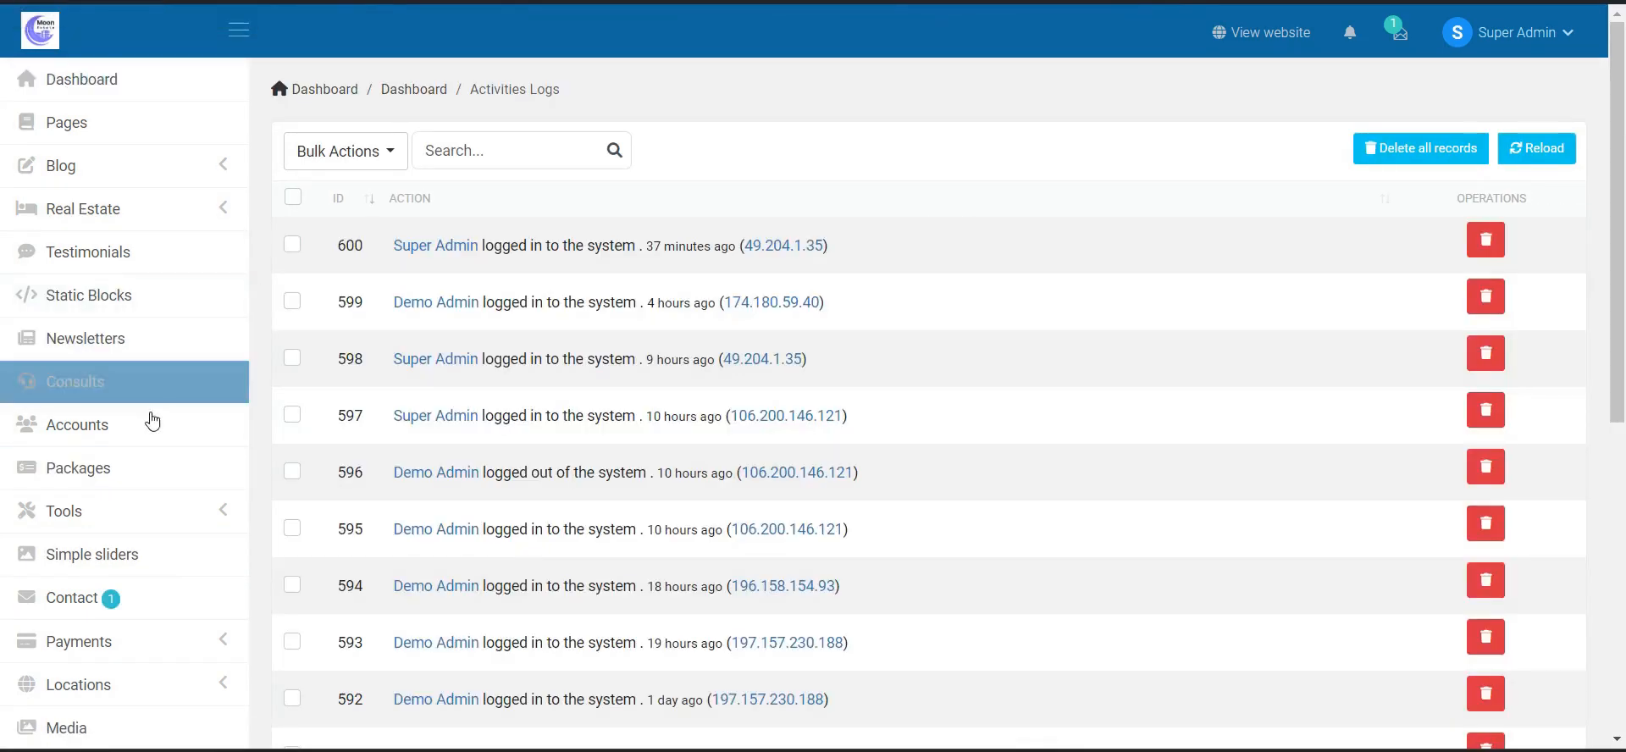
{"action": "scroll", "coordinate": [34, 264], "scroll_direction": "down", "scroll_amount": 5}
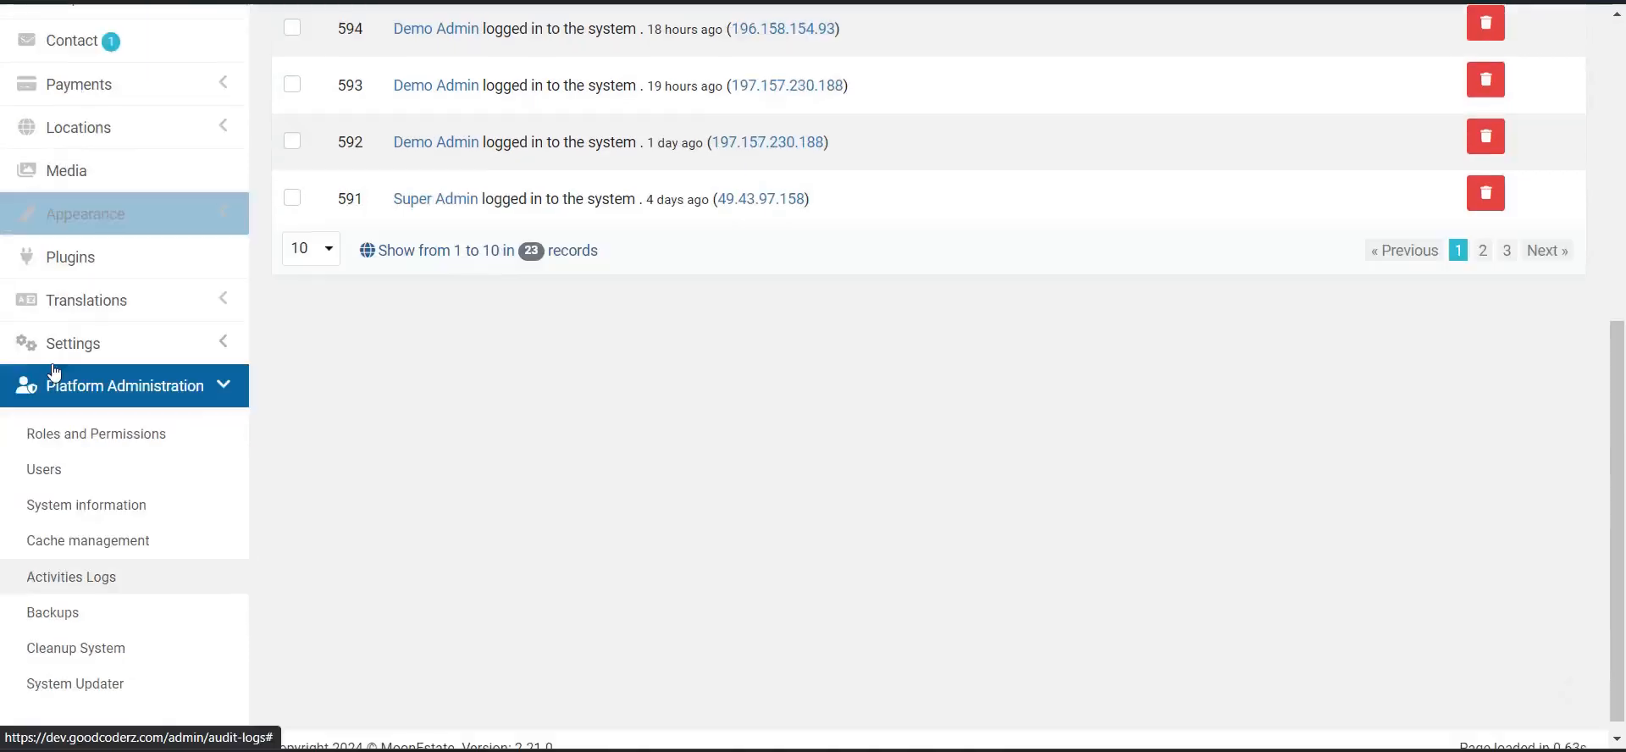